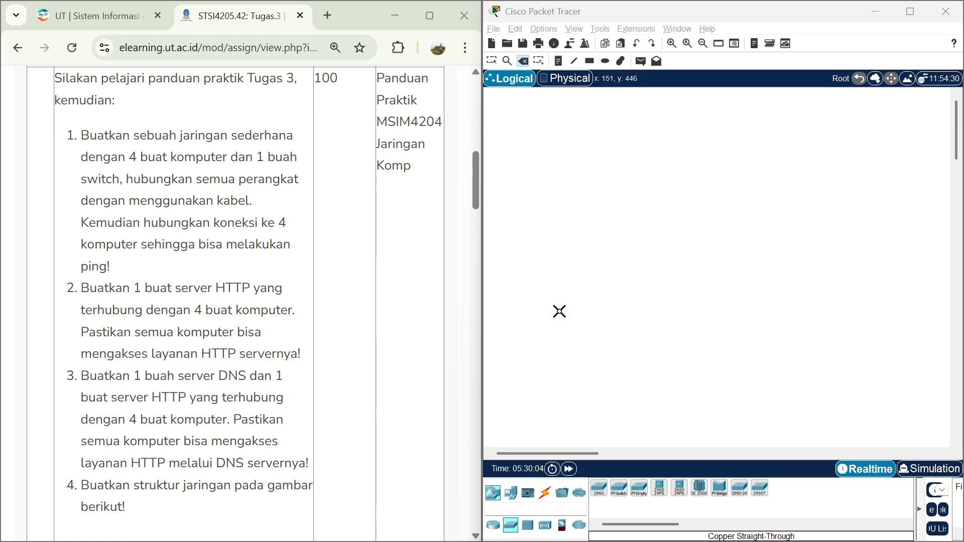
Step: Place four generic PCs in a vertical column on the logical workspace
{"action": "left_click", "coordinate": [510, 493]}
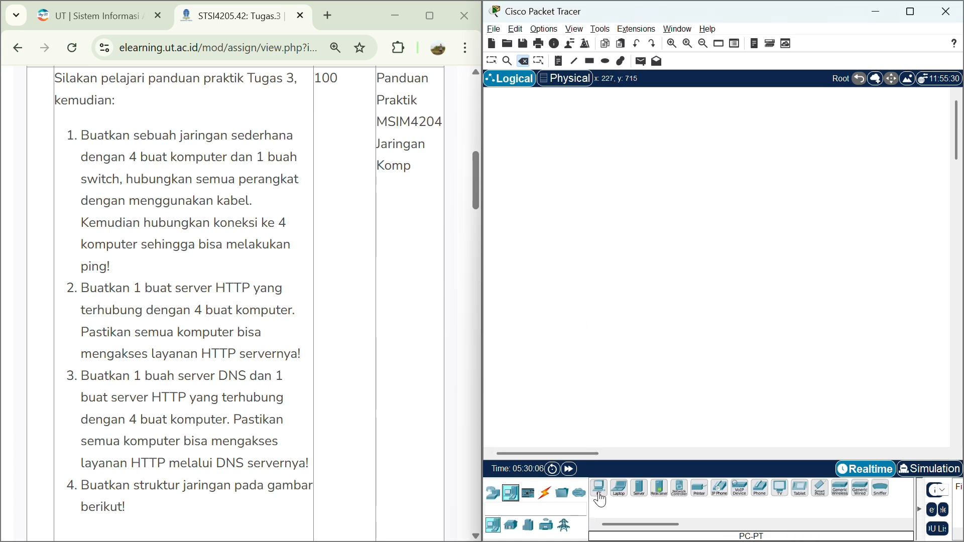
{"action": "left_click", "coordinate": [600, 499]}
{"action": "left_click", "coordinate": [562, 167]}
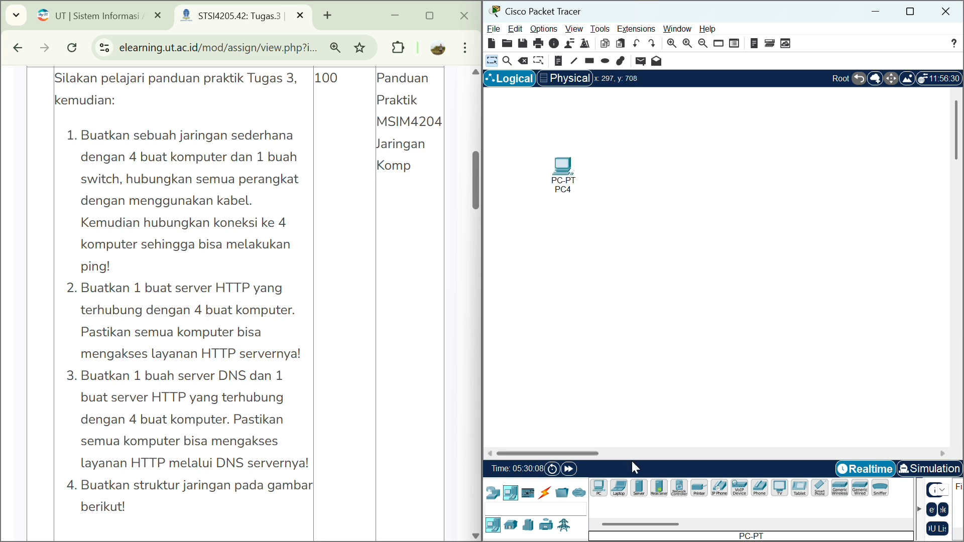
{"action": "left_click", "coordinate": [599, 490]}
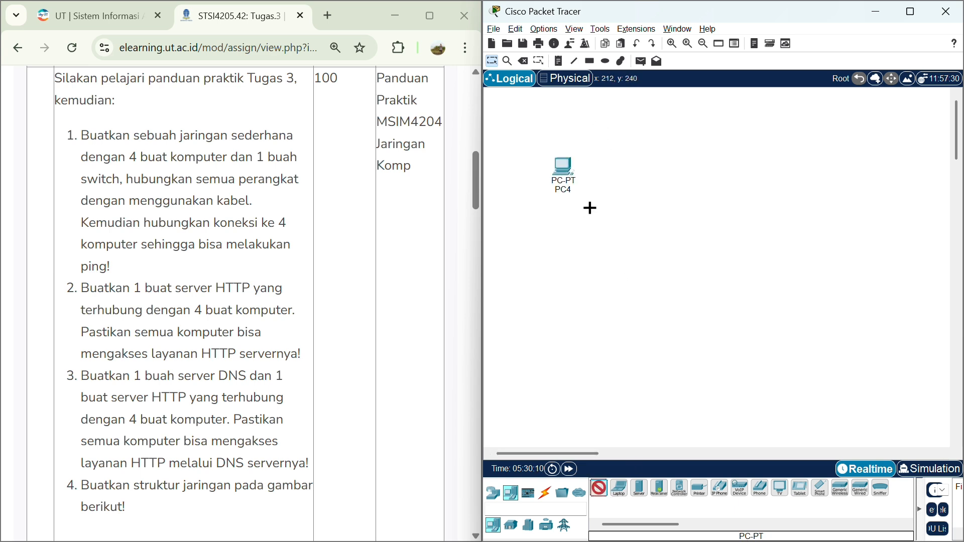
{"action": "left_click", "coordinate": [562, 222]}
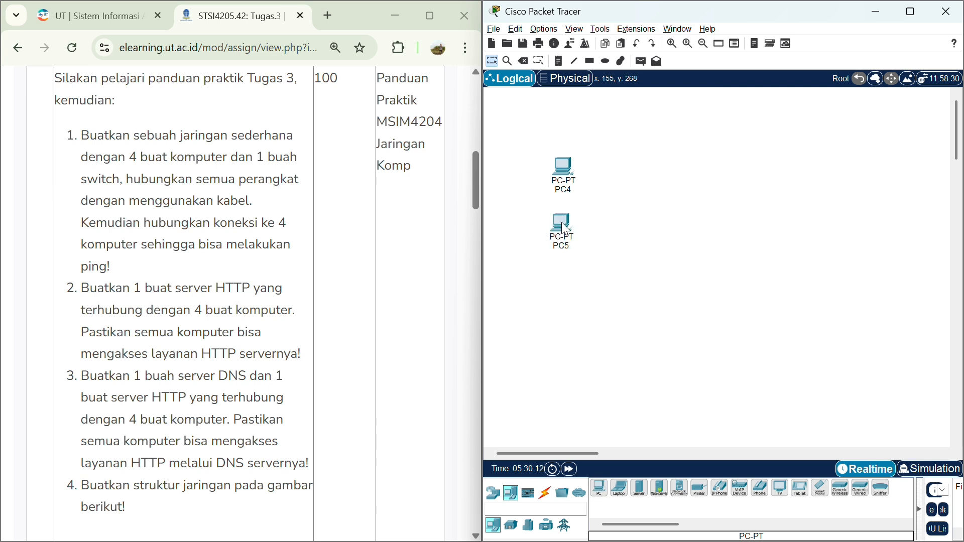
{"action": "left_click", "coordinate": [599, 490]}
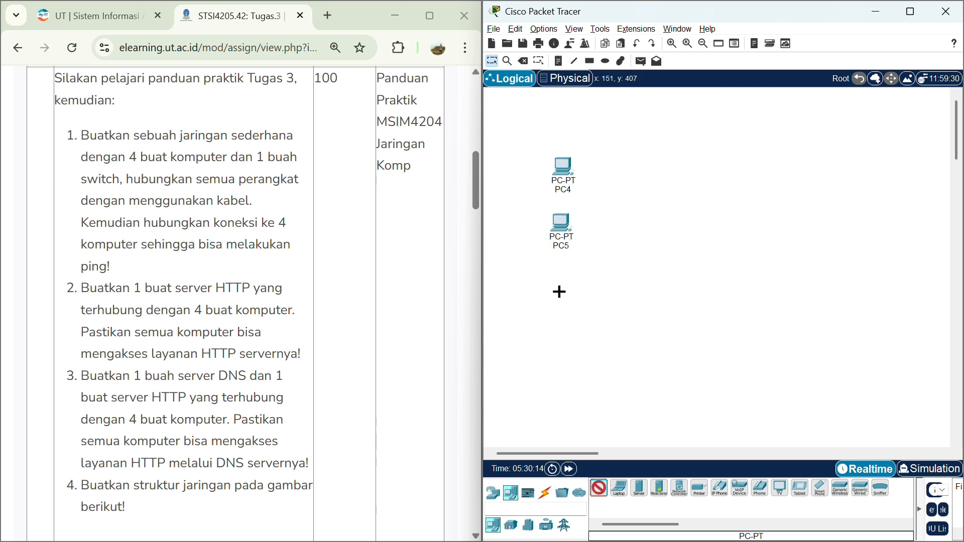
{"action": "left_click", "coordinate": [559, 291]}
{"action": "left_click", "coordinate": [599, 489]}
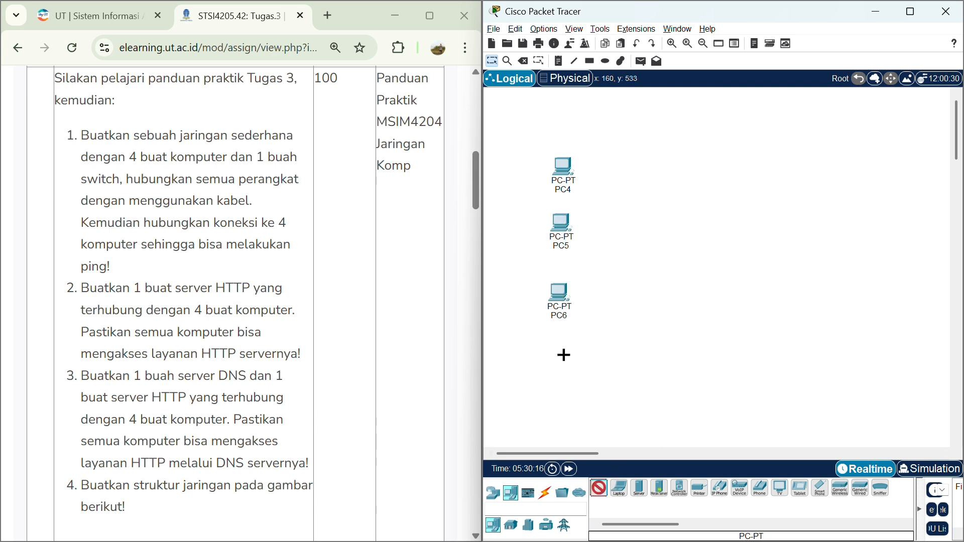
{"action": "left_click", "coordinate": [564, 355]}
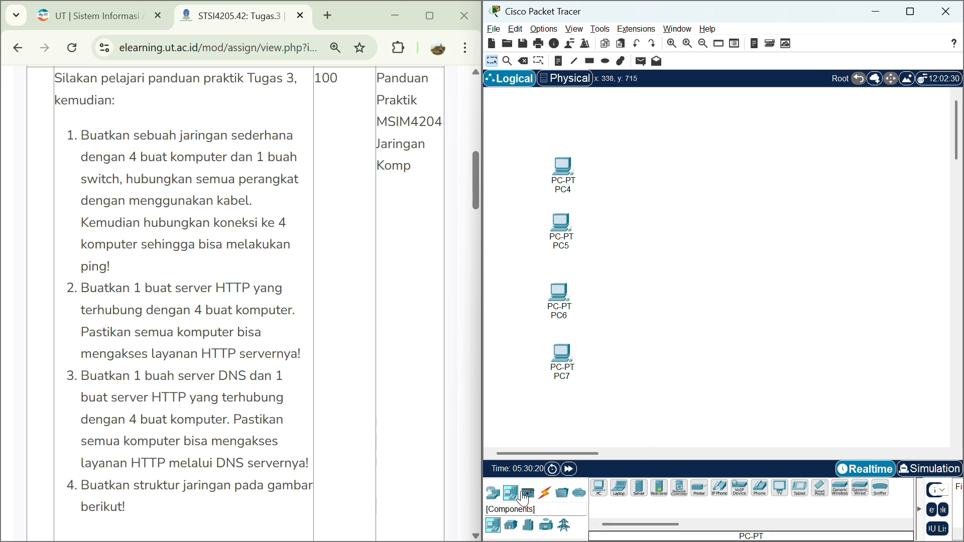
Step: Add one 2960 switch to the workspace beside the column of PCs, at about mid-height
{"action": "left_click", "coordinate": [493, 493]}
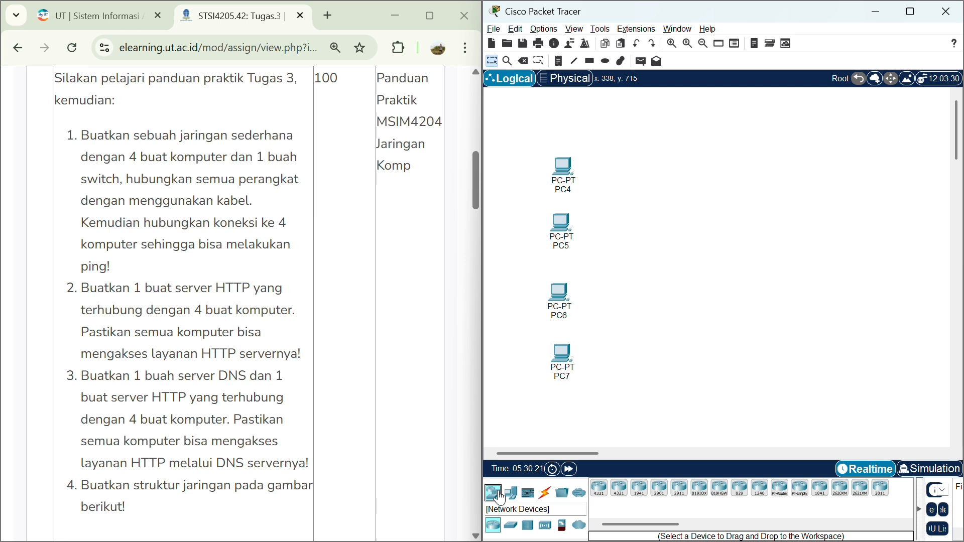
{"action": "left_click", "coordinate": [508, 528]}
{"action": "left_click", "coordinate": [599, 487]}
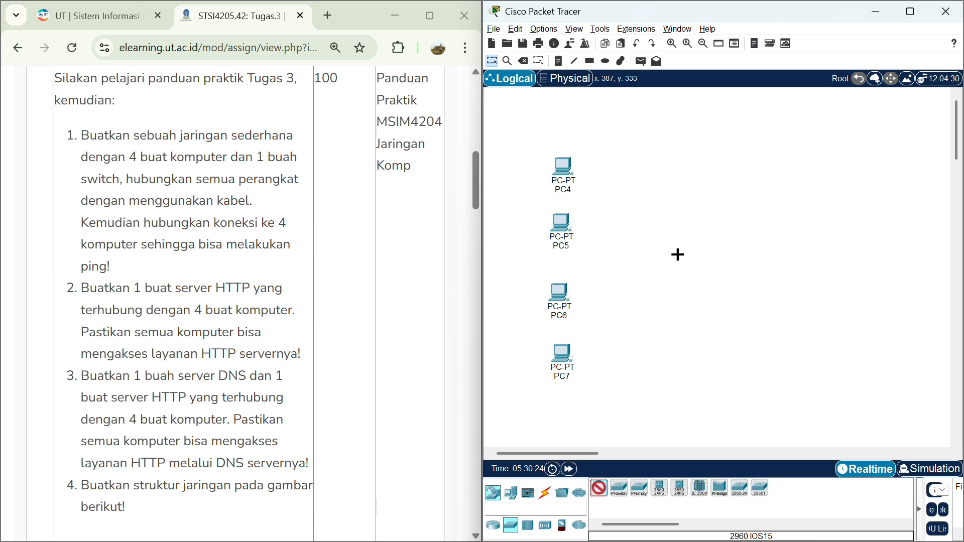
{"action": "left_click", "coordinate": [726, 265]}
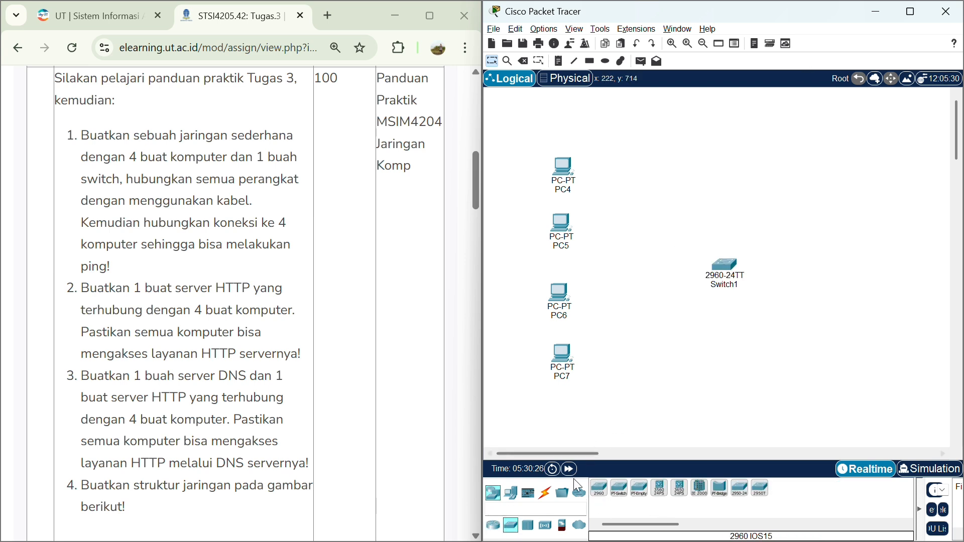
Step: Connect the switch to PC4's FastEthernet0 port with a Copper Straight-Through cable
{"action": "left_click", "coordinate": [545, 493]}
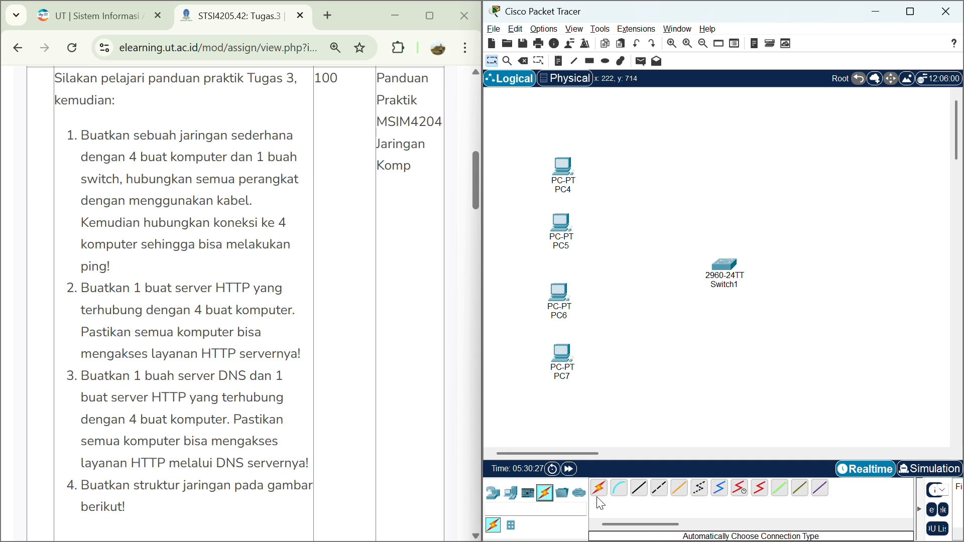
{"action": "left_click", "coordinate": [640, 496]}
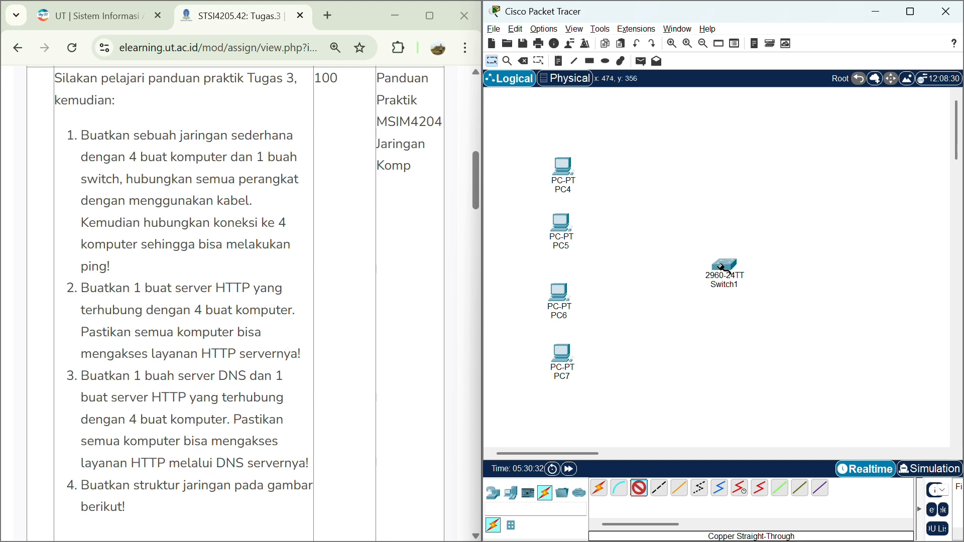
{"action": "left_click", "coordinate": [724, 269]}
{"action": "left_click", "coordinate": [753, 24]}
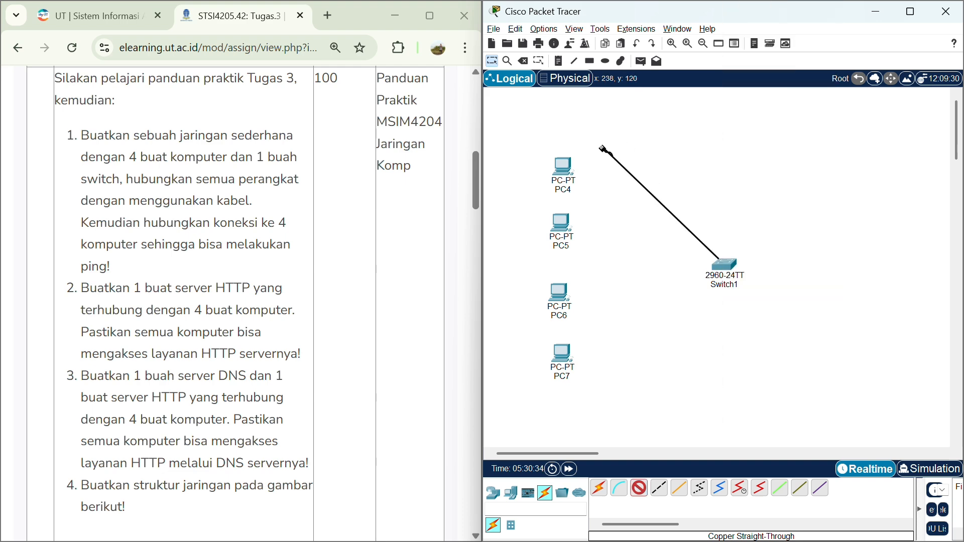
{"action": "left_click", "coordinate": [563, 169]}
{"action": "left_click", "coordinate": [618, 221]}
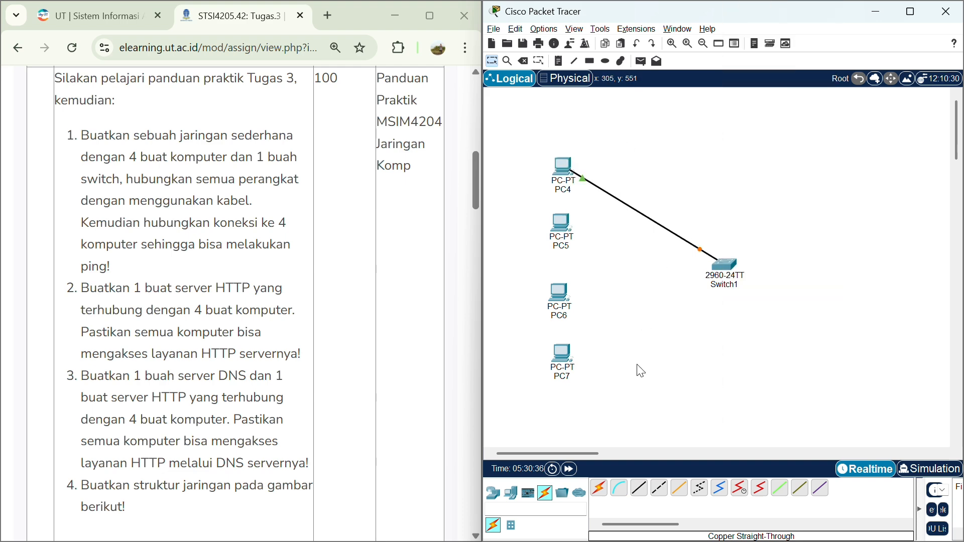
Step: Connect the switch to PC5's FastEthernet0 port with a Copper Straight-Through cable
{"action": "left_click", "coordinate": [639, 487]}
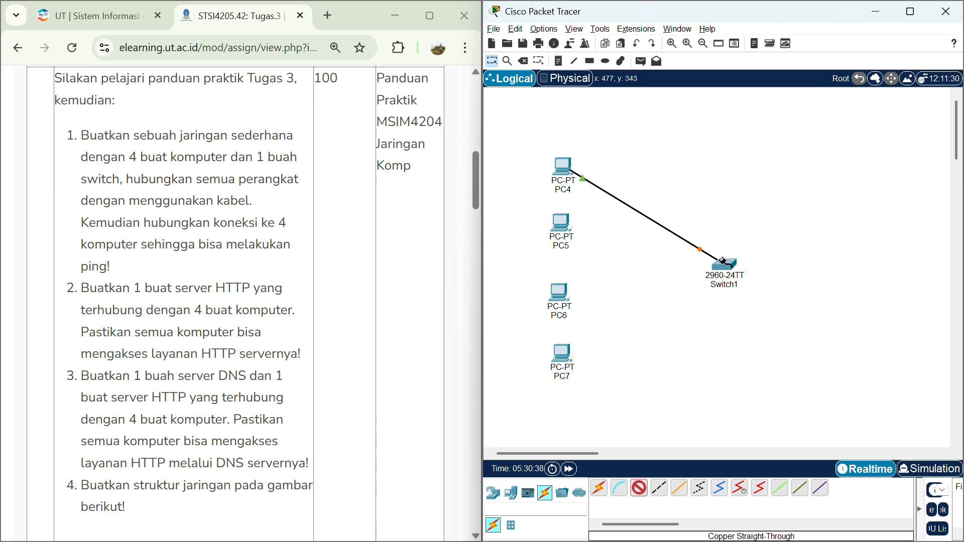
{"action": "left_click", "coordinate": [726, 258]}
{"action": "left_click", "coordinate": [780, 26]}
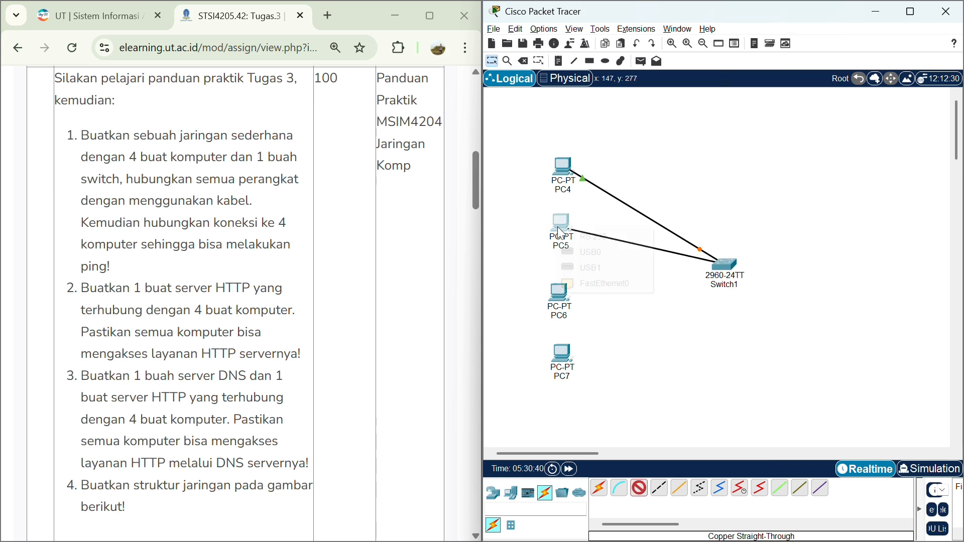
{"action": "left_click", "coordinate": [561, 226]}
{"action": "left_click", "coordinate": [586, 283]}
Step: Connect the switch to PC6's FastEthernet0 port with a Copper Straight-Through cable
{"action": "left_click", "coordinate": [639, 488]}
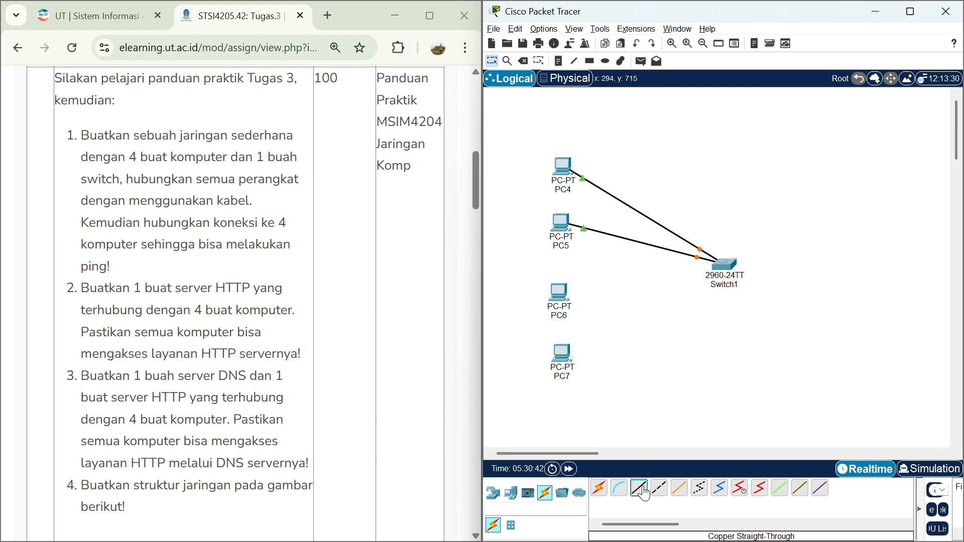
{"action": "left_click", "coordinate": [723, 259]}
{"action": "left_click", "coordinate": [767, 37]}
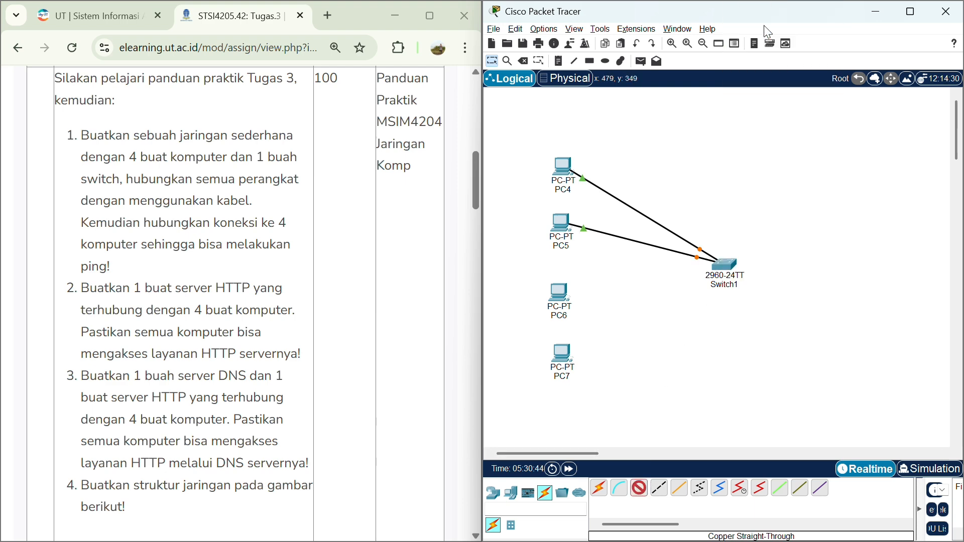
{"action": "left_click", "coordinate": [560, 292]}
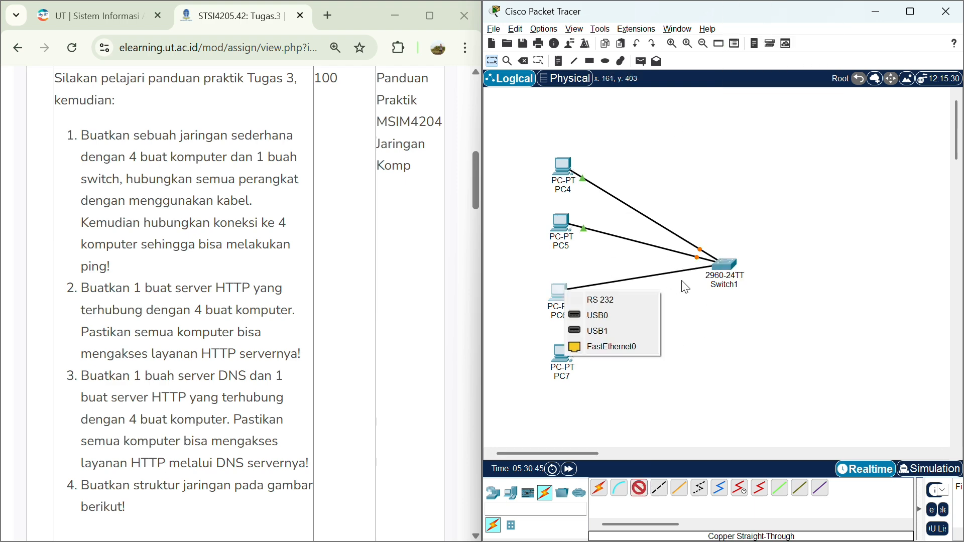
{"action": "left_click", "coordinate": [616, 351]}
Step: Connect the switch to PC7's FastEthernet0 port with a Copper Straight-Through cable
{"action": "left_click", "coordinate": [639, 487]}
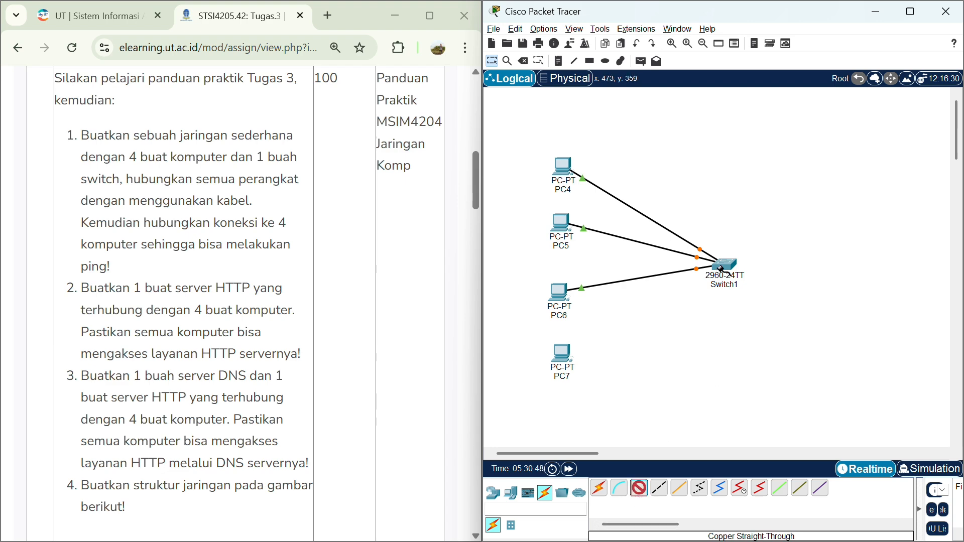
{"action": "left_click", "coordinate": [724, 265]}
{"action": "left_click", "coordinate": [768, 25]}
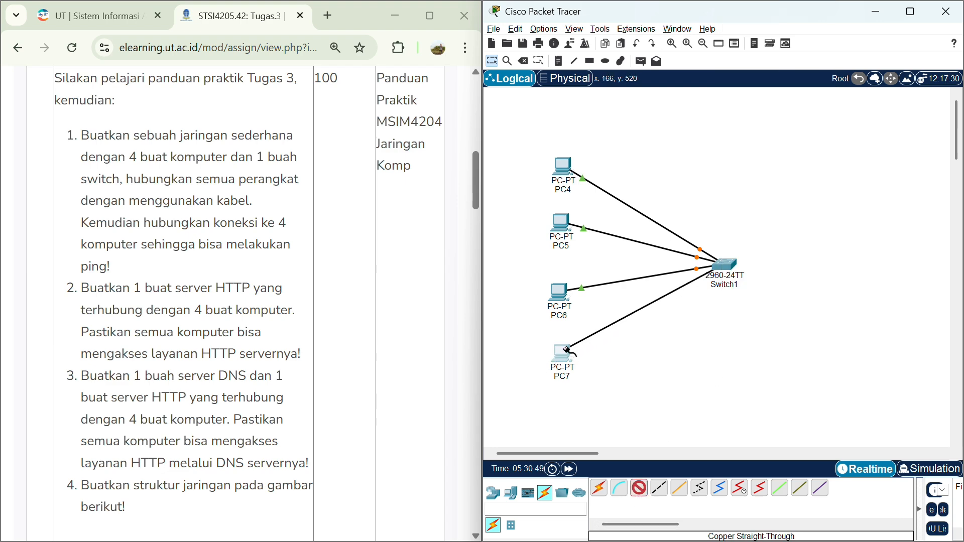
{"action": "left_click", "coordinate": [570, 352]}
{"action": "left_click", "coordinate": [594, 408]}
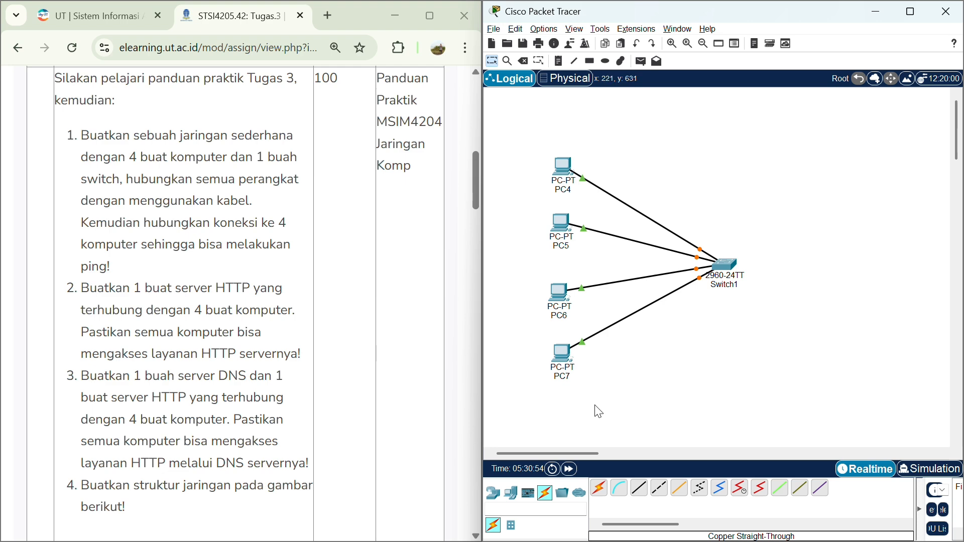
Step: Give PC4 the static IPv4 address 192.168.1.4 with subnet mask 255.255.255.0 and close its device window
{"action": "left_click", "coordinate": [559, 166]}
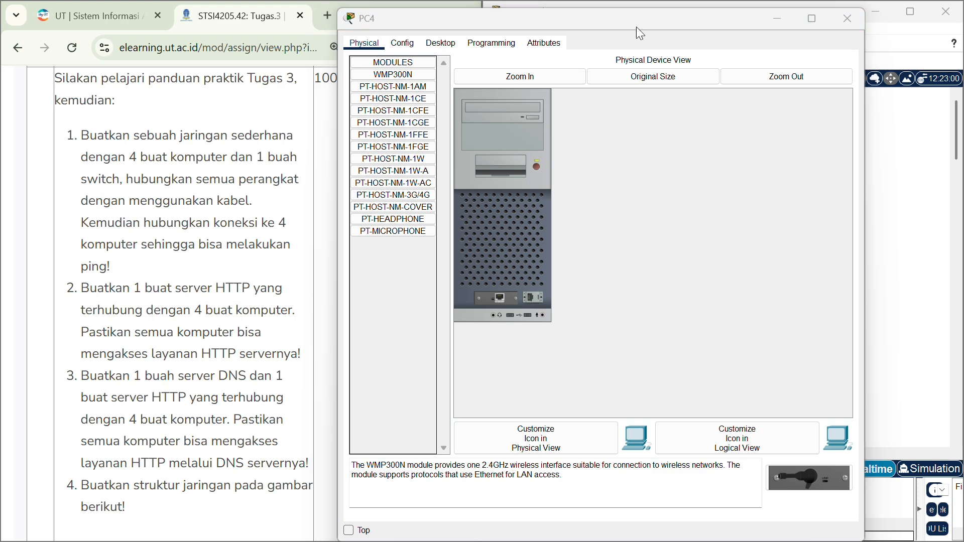
{"action": "left_click_drag", "start_coordinate": [649, 23], "coordinate": [649, 43]}
{"action": "left_click", "coordinate": [443, 64]}
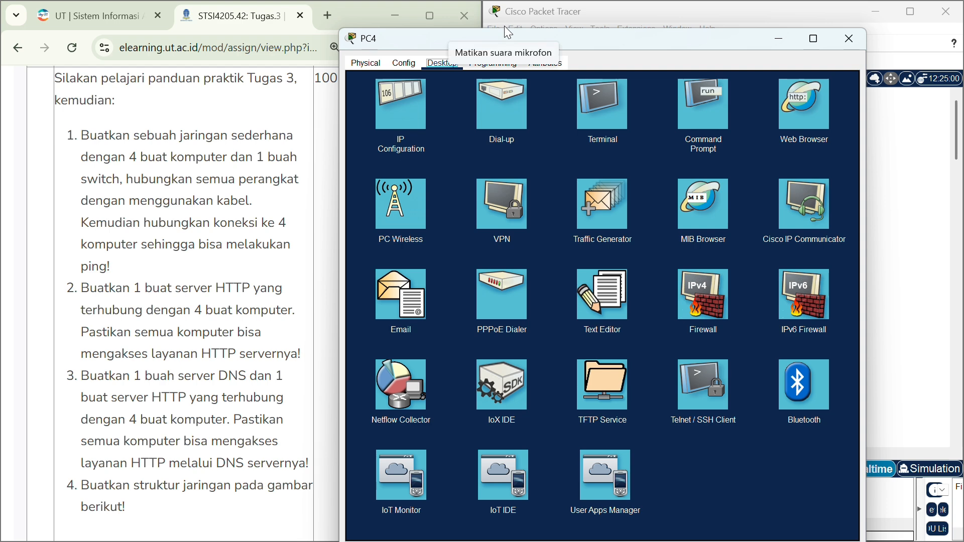
{"action": "left_click", "coordinate": [417, 91]}
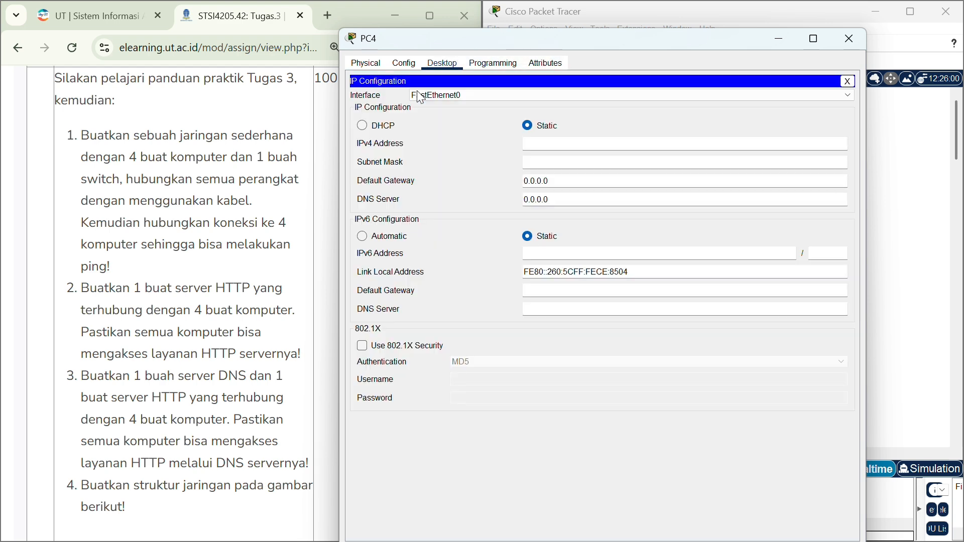
{"action": "left_click", "coordinate": [572, 147]}
{"action": "type", "text": "192.168.1.4"}
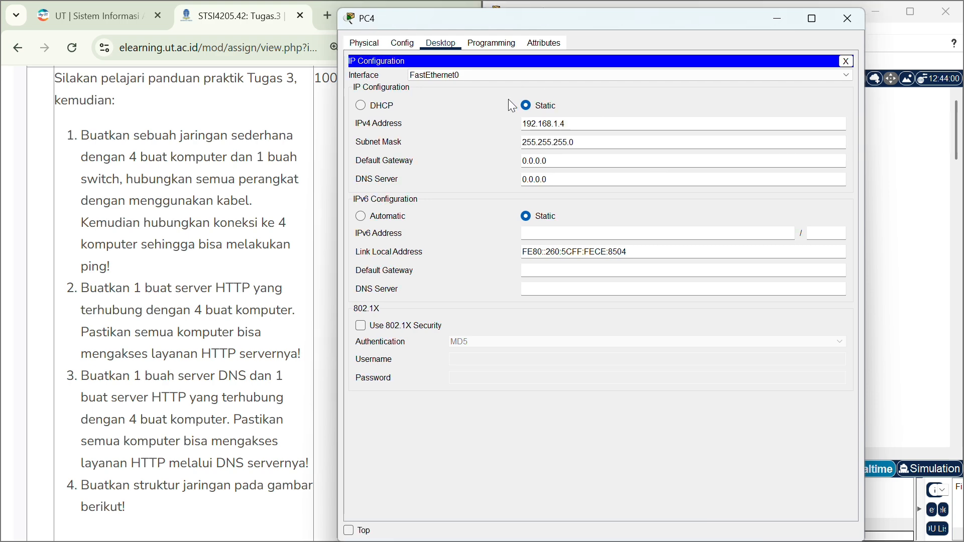
{"action": "left_click", "coordinate": [847, 19]}
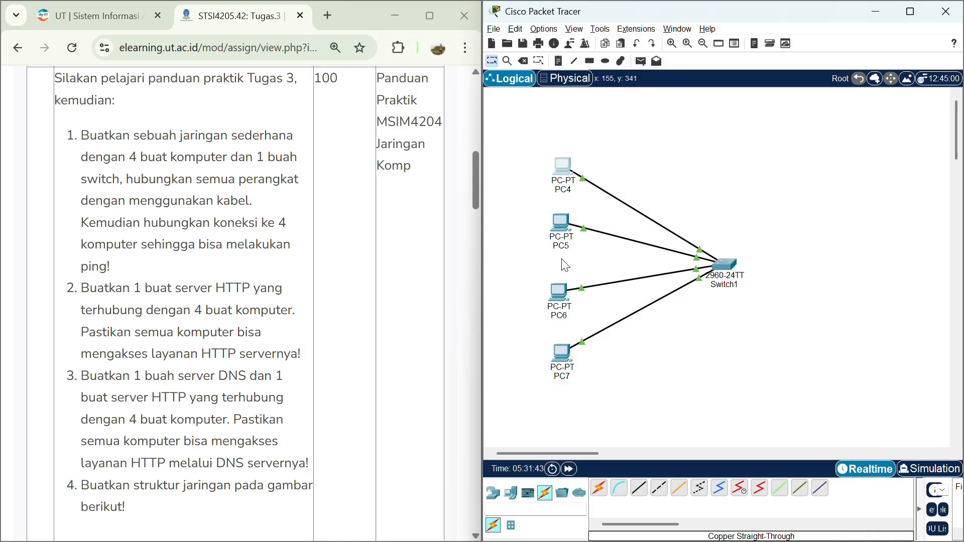
Step: Give PC5 the static IPv4 address 192.168.1.5 with subnet mask 255.255.255.0 and close its device window
{"action": "left_click", "coordinate": [567, 227]}
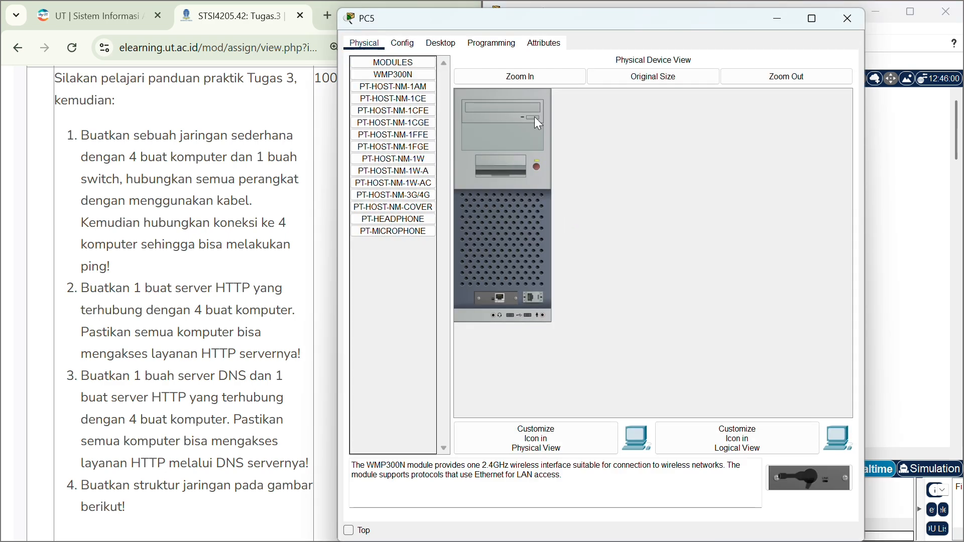
{"action": "left_click_drag", "start_coordinate": [678, 21], "coordinate": [682, 50]}
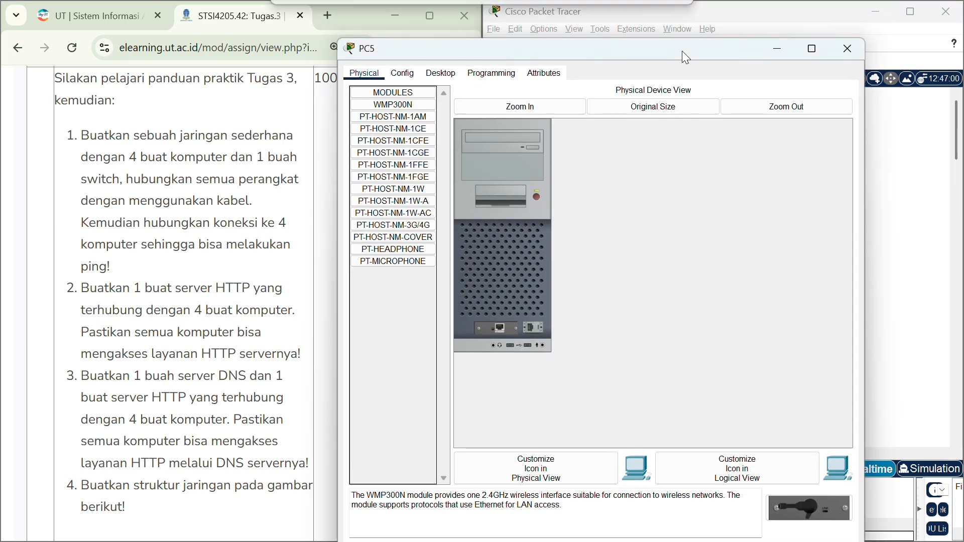
{"action": "left_click", "coordinate": [446, 74]}
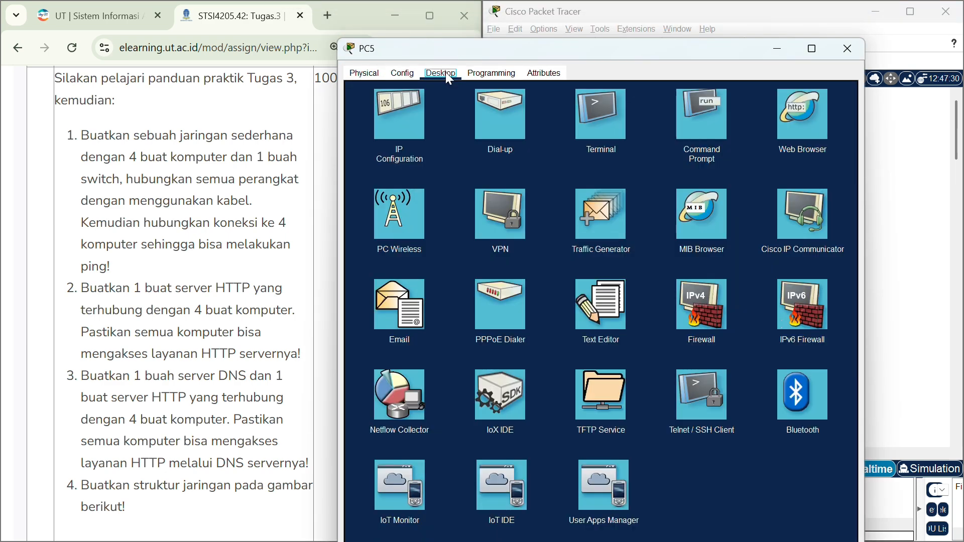
{"action": "left_click", "coordinate": [420, 122]}
{"action": "left_click", "coordinate": [549, 158]}
{"action": "type", "text": "192.1"}
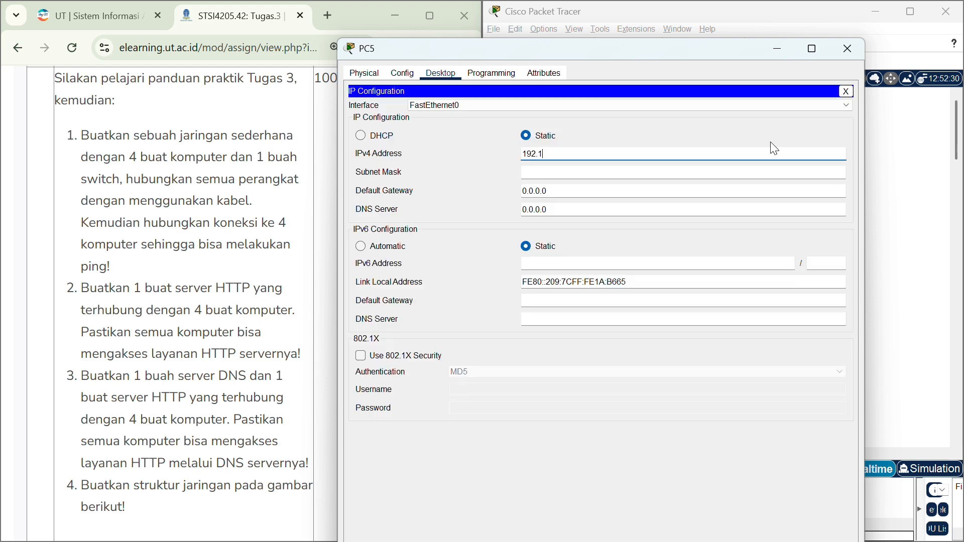
{"action": "type", "text": "68.1.5"}
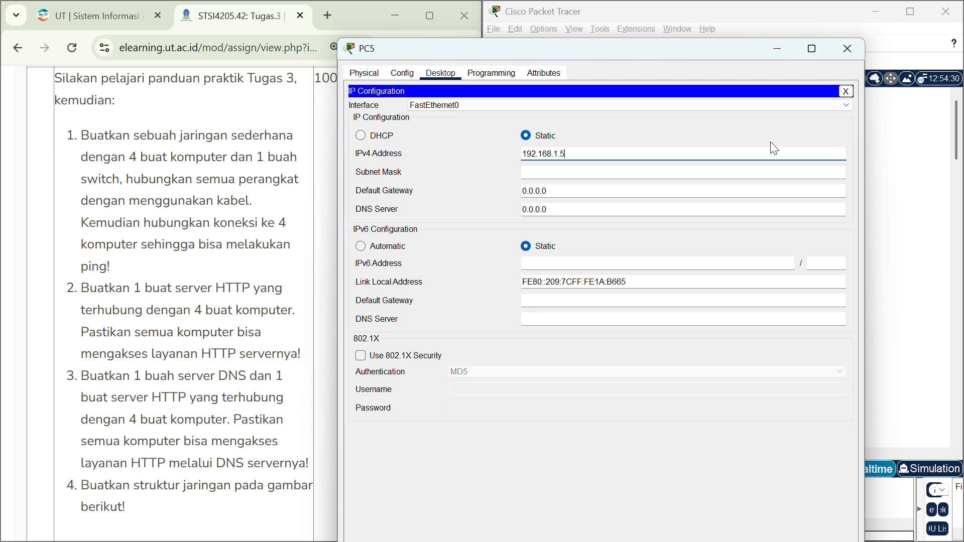
{"action": "left_click", "coordinate": [774, 170]}
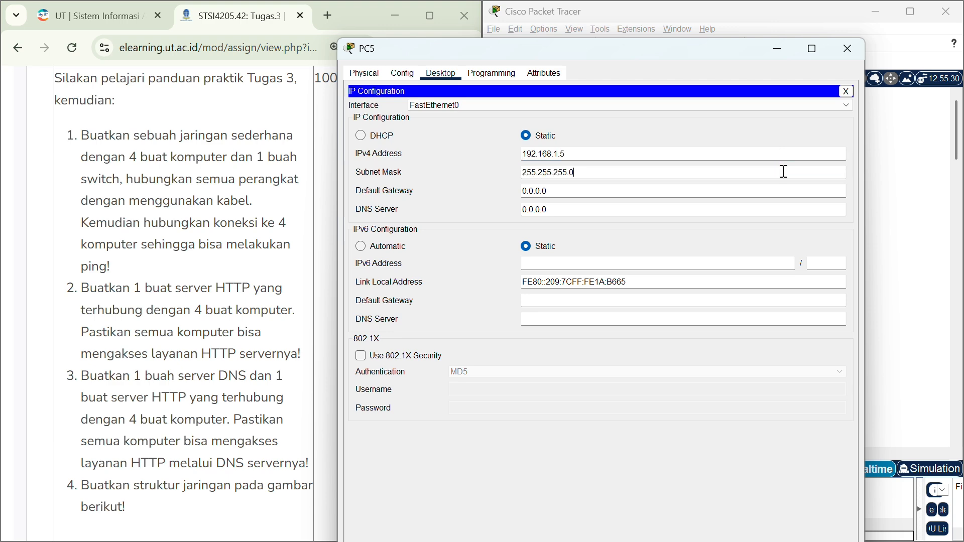
{"action": "left_click", "coordinate": [845, 48]}
Step: Give PC6 the static IPv4 address 192.168.1.6 with subnet mask 255.255.255.0 and close its device window
{"action": "left_click", "coordinate": [559, 292]}
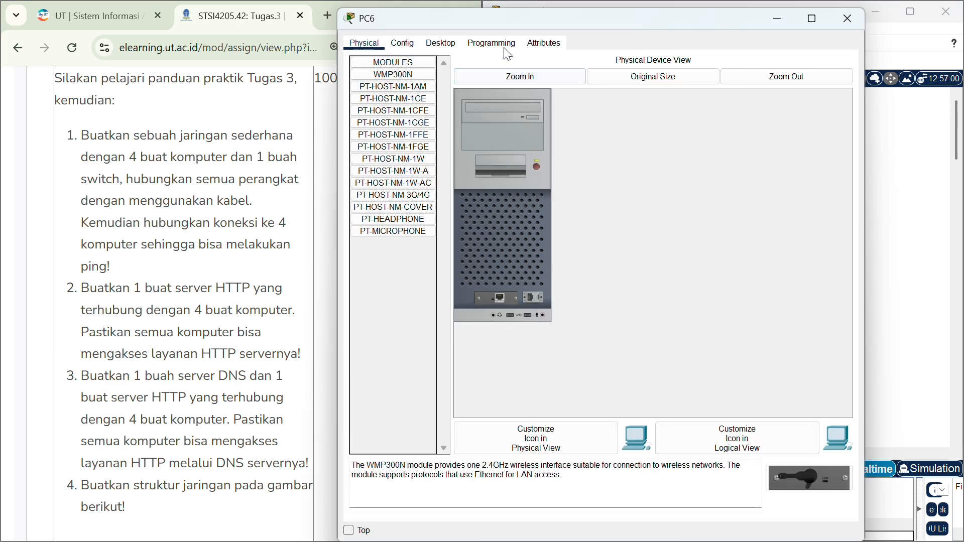
{"action": "left_click_drag", "start_coordinate": [636, 20], "coordinate": [645, 45]}
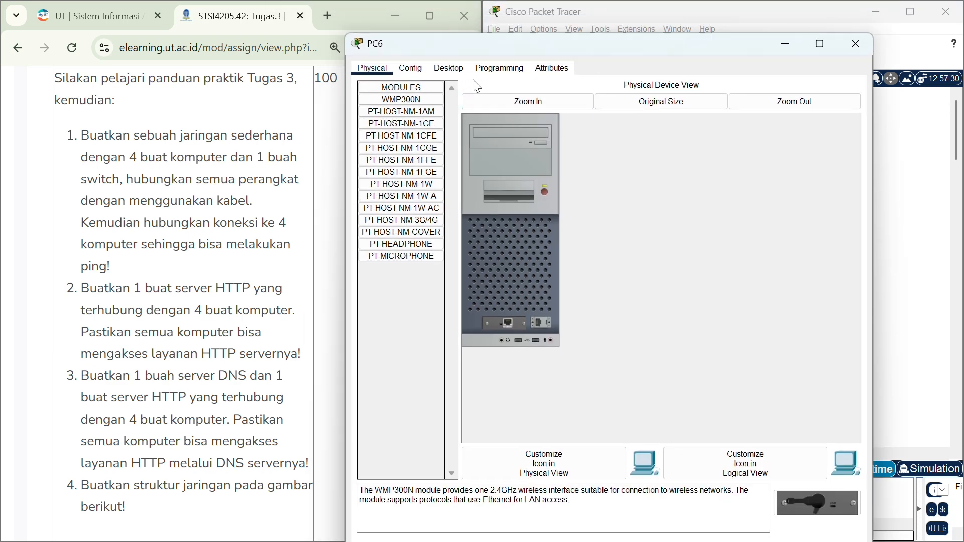
{"action": "left_click", "coordinate": [448, 68]}
{"action": "left_click", "coordinate": [409, 116]}
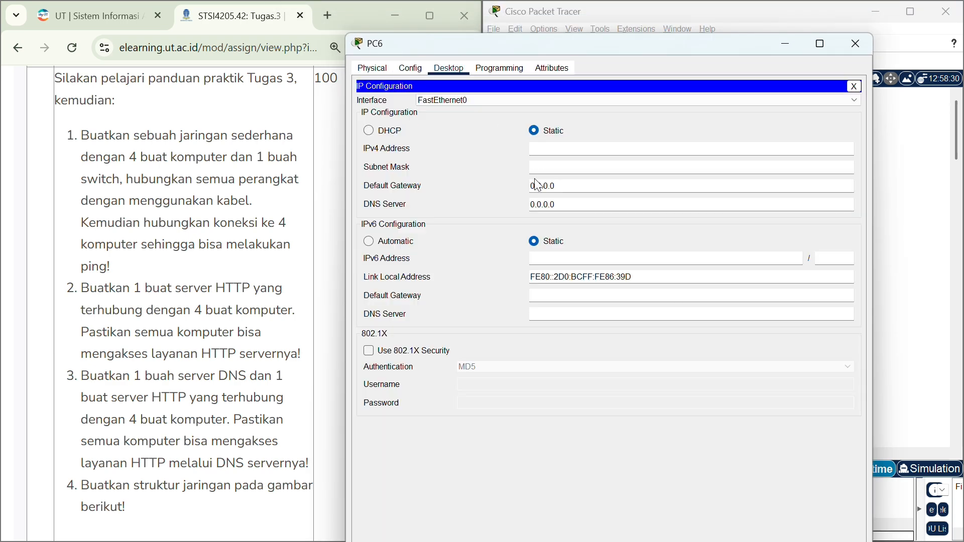
{"action": "left_click", "coordinate": [564, 151]}
{"action": "type", "text": "192.168.1.6"}
{"action": "left_click", "coordinate": [609, 166]}
{"action": "left_click", "coordinate": [854, 44]}
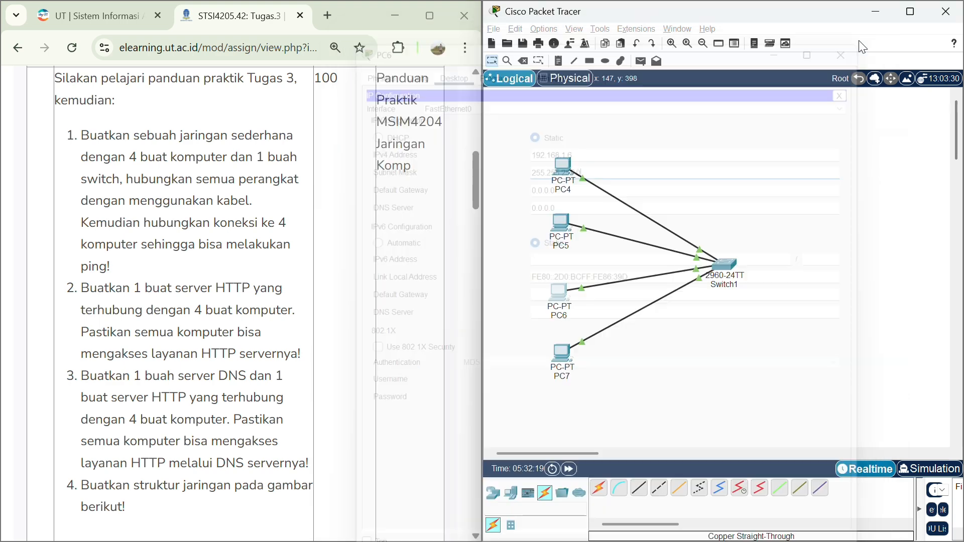
Step: Give PC7 the static IPv4 address 192.168.1.7 with subnet mask 255.255.255.0 and close its device window
{"action": "left_click", "coordinate": [565, 354]}
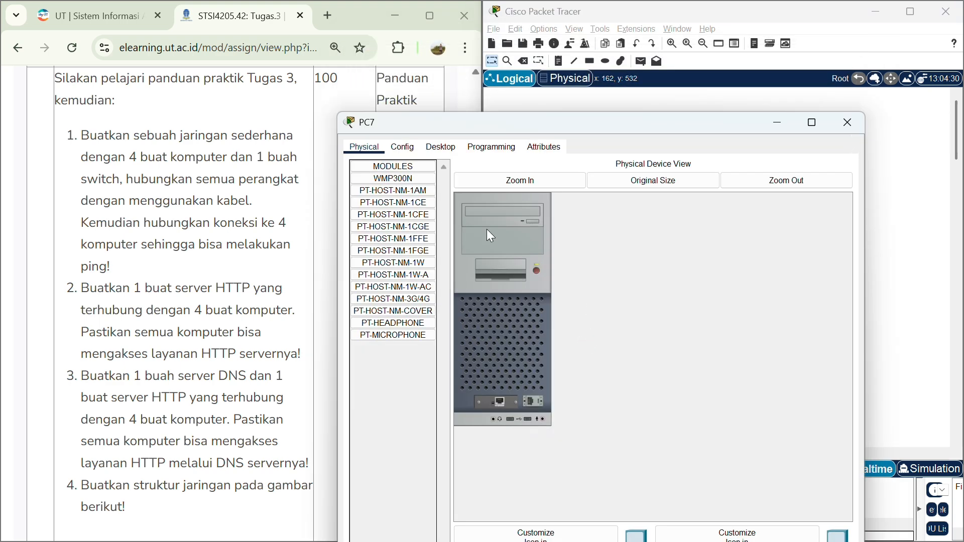
{"action": "left_click", "coordinate": [402, 146]}
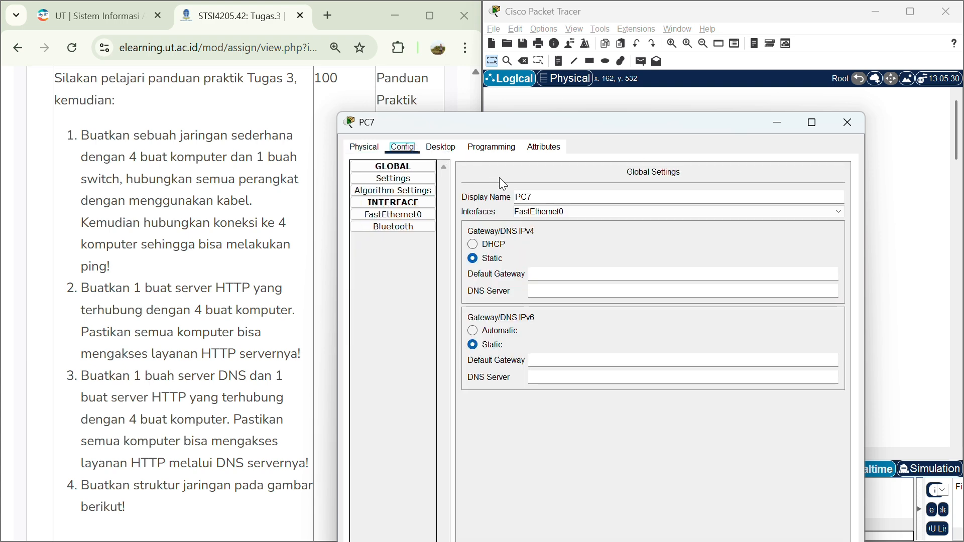
{"action": "left_click", "coordinate": [440, 146]}
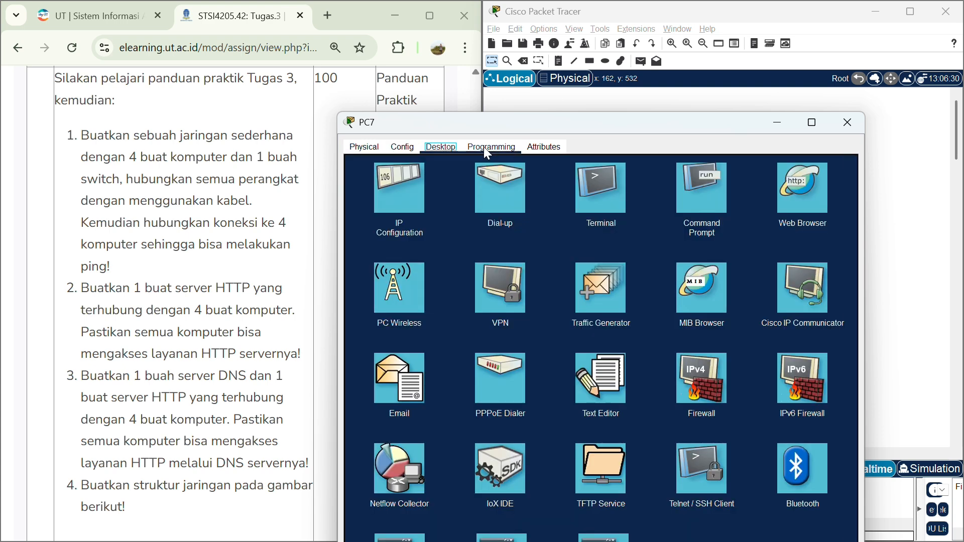
{"action": "left_click", "coordinate": [415, 181]}
{"action": "left_click", "coordinate": [550, 231]}
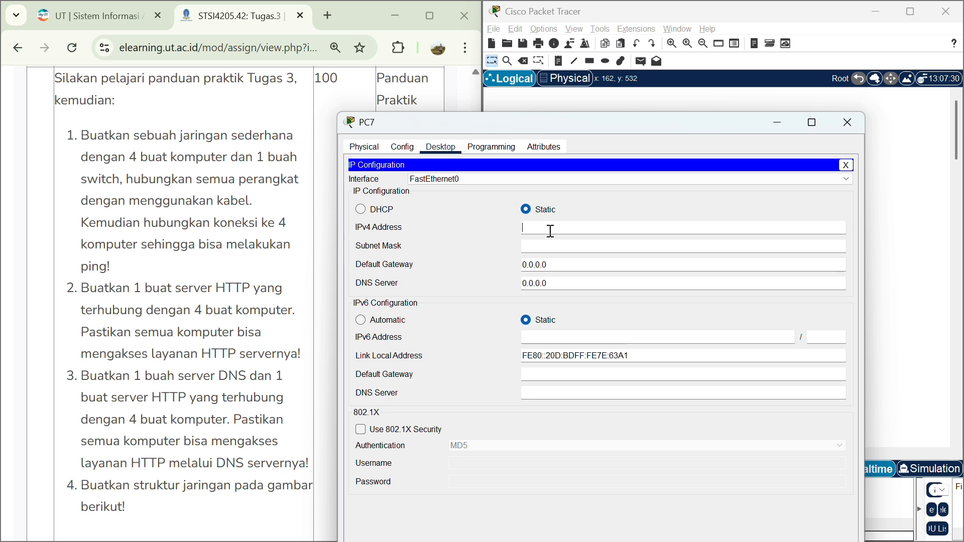
{"action": "type", "text": "192.168.1.7"}
{"action": "left_click", "coordinate": [577, 245]}
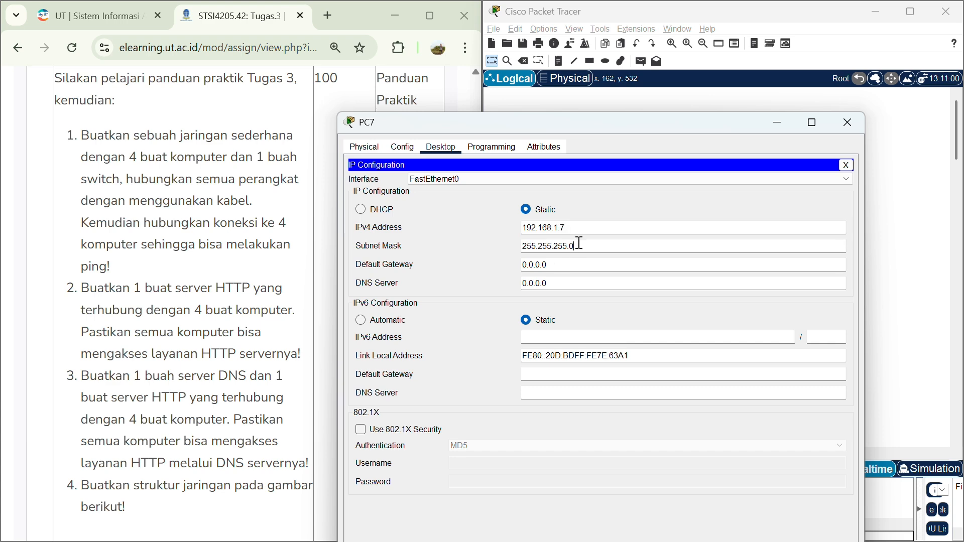
{"action": "left_click", "coordinate": [839, 124]}
Step: Open Switch1's command-line interface and ping PC4 at 192.168.1.4
{"action": "left_click", "coordinate": [722, 264]}
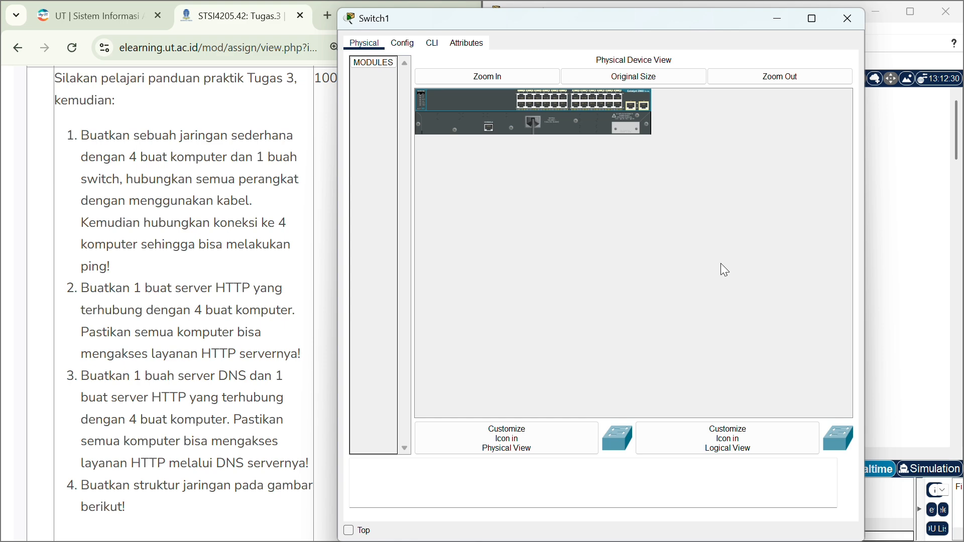
{"action": "left_click_drag", "start_coordinate": [635, 18], "coordinate": [665, 31]}
{"action": "left_click", "coordinate": [444, 64]}
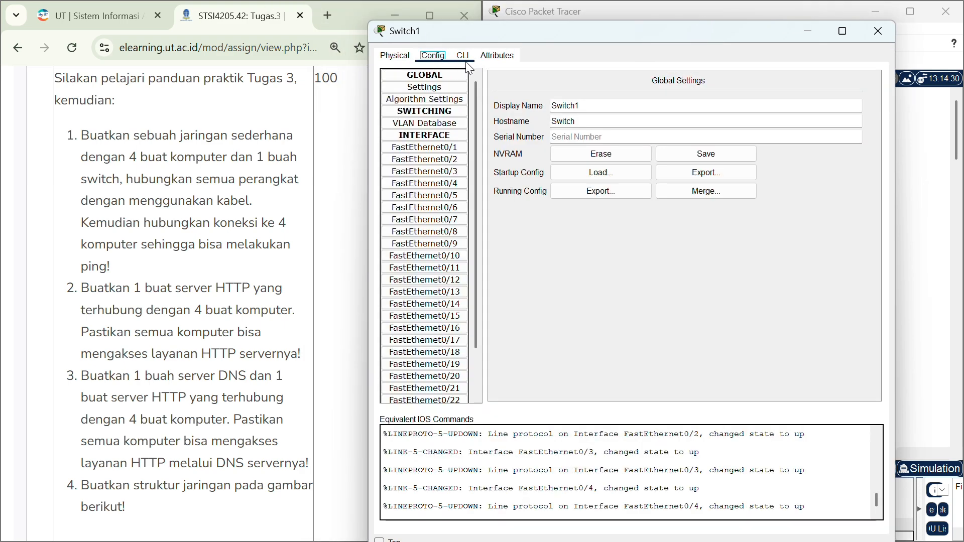
{"action": "left_click", "coordinate": [462, 56]}
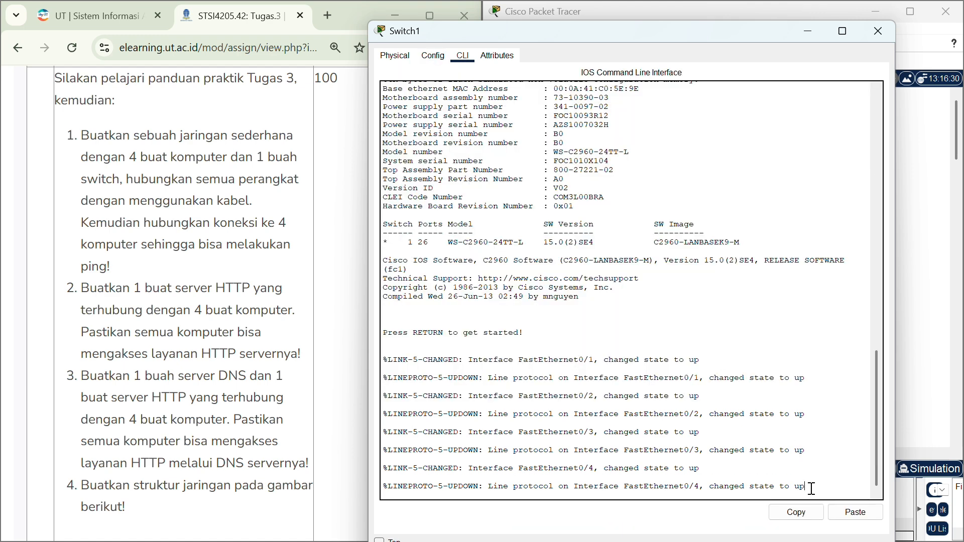
{"action": "key", "text": "Return"}
{"action": "key", "text": "Return"}
{"action": "key", "text": "Return"}
{"action": "key", "text": "Return"}
{"action": "type", "text": "p"}
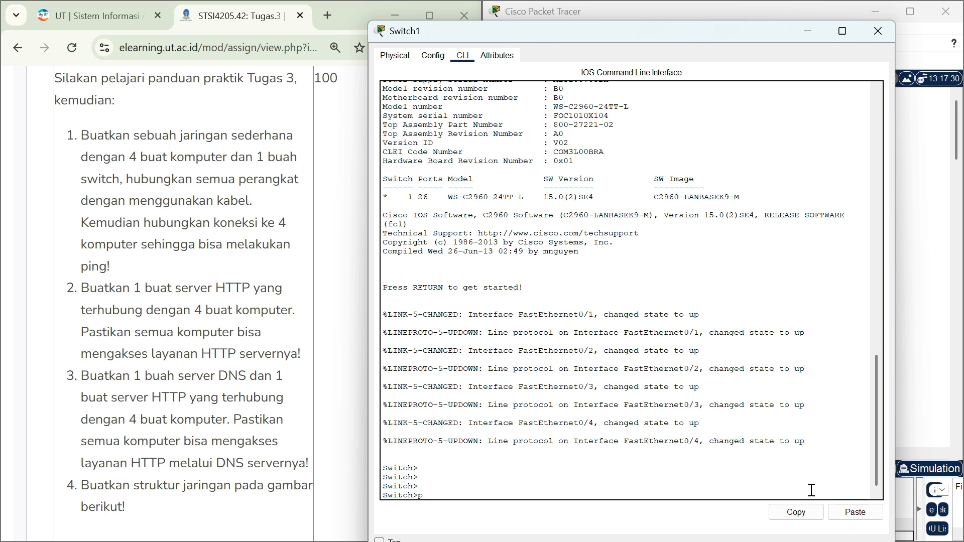
{"action": "type", "text": "ing 192.168.1.4"}
{"action": "left_click_drag", "start_coordinate": [713, 36], "coordinate": [366, 41]}
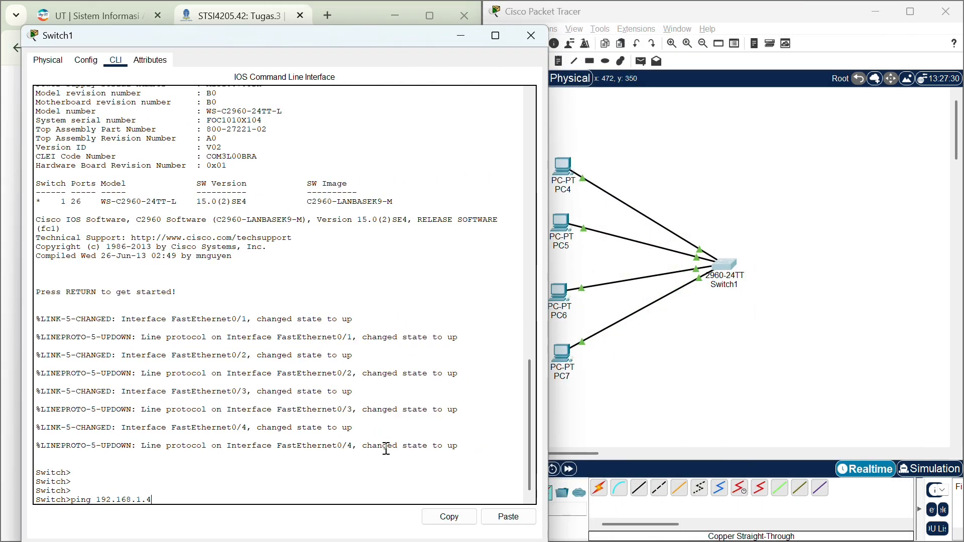
{"action": "key", "text": "Return"}
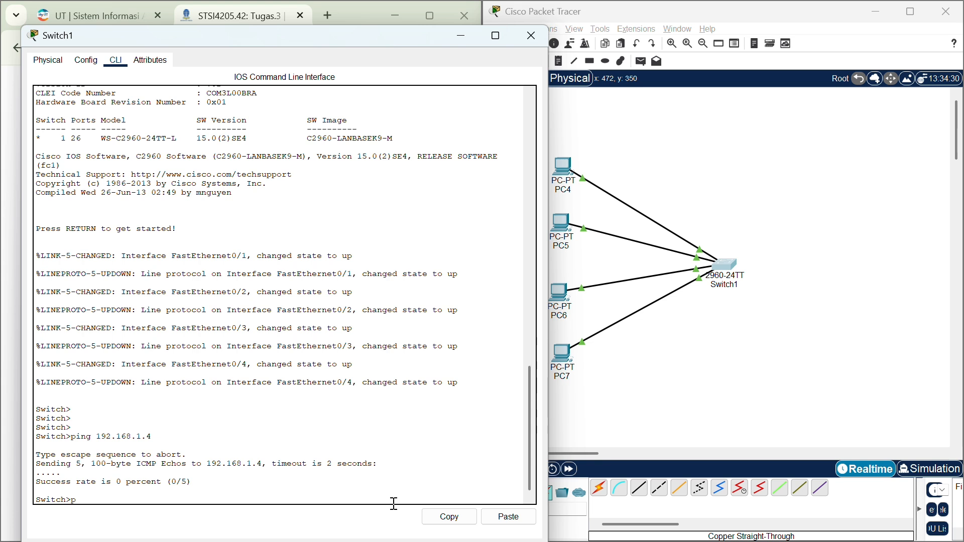
Step: Ping 192.186.1.5 from the switch's command line and enter 192.168.1.6 at its prompt
{"action": "type", "text": "ng 192.186.1.5"}
{"action": "key", "text": "Return"}
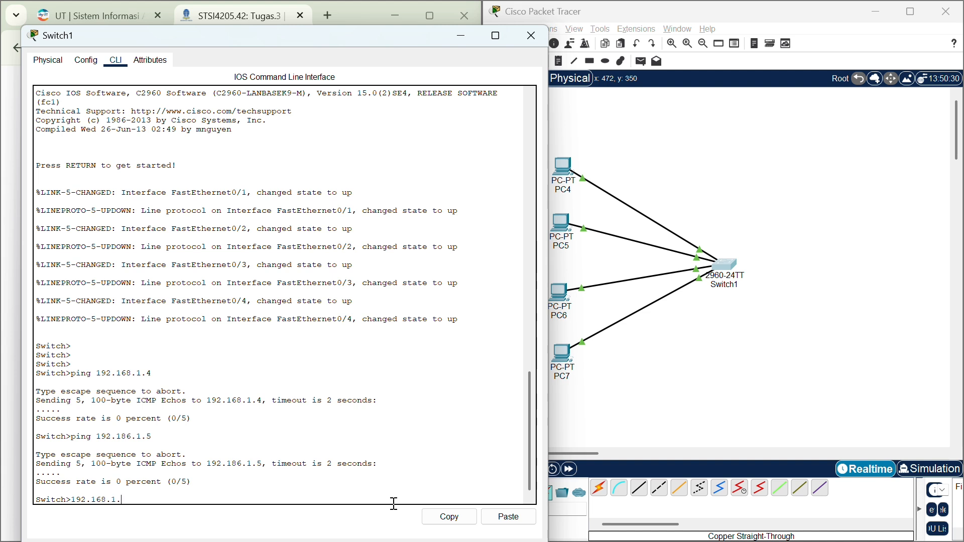
{"action": "key", "text": "Return"}
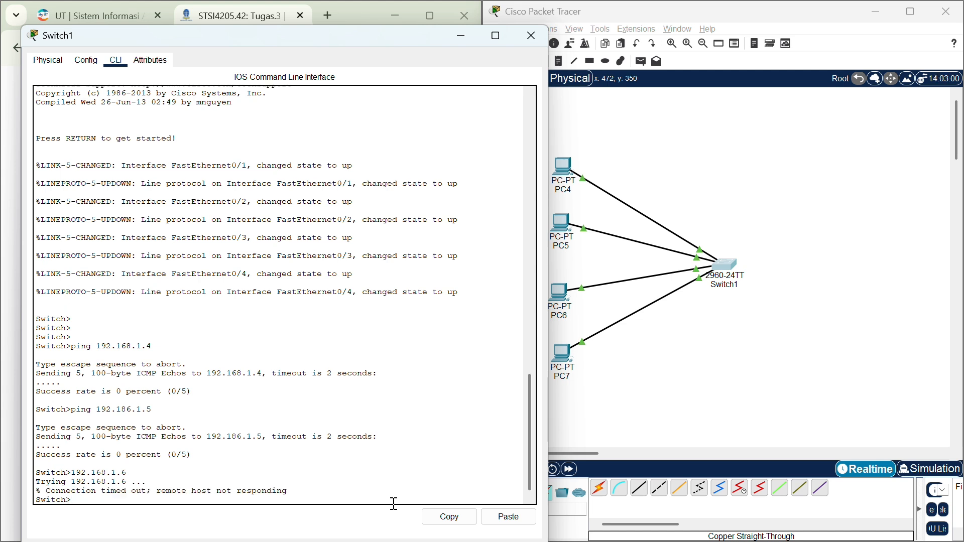
Step: Ping 192.168.1.7 and 192.168.1.6 from the switch's command line, review the replies and close the switch window
{"action": "type", "text": "ping 192.168.1.7"}
{"action": "key", "text": "Return"}
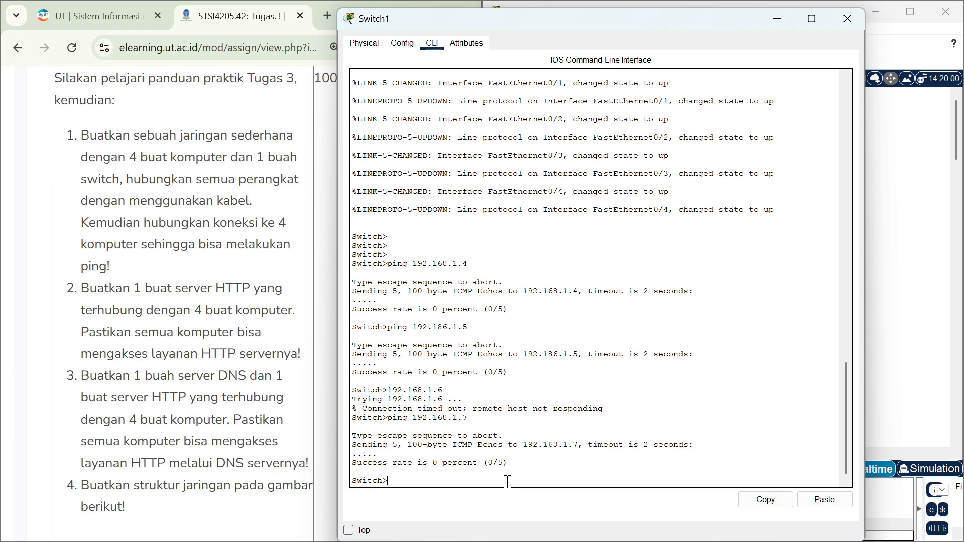
{"action": "type", "text": "ng 192.168.1.6"}
{"action": "key", "text": "Return"}
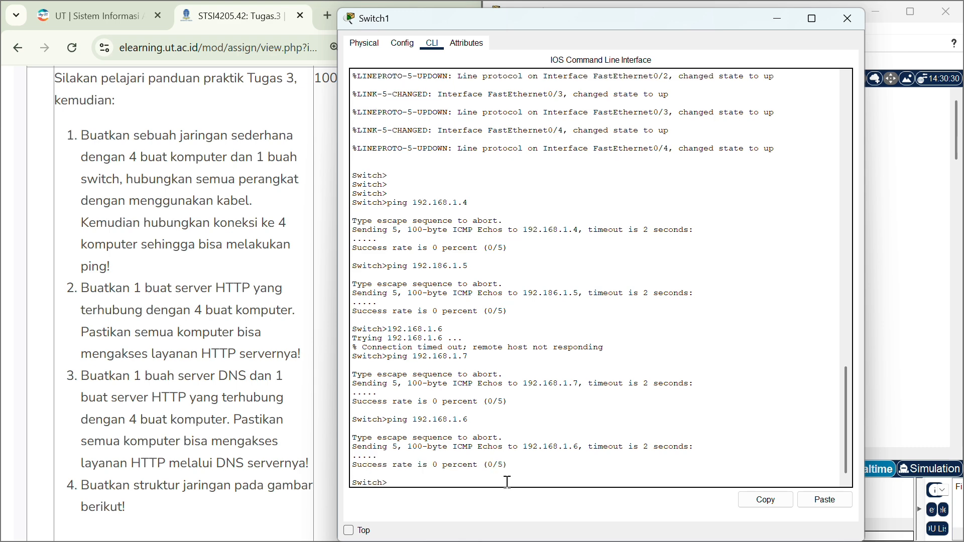
{"action": "scroll", "coordinate": [492, 374], "scroll_direction": "up", "scroll_amount": 1}
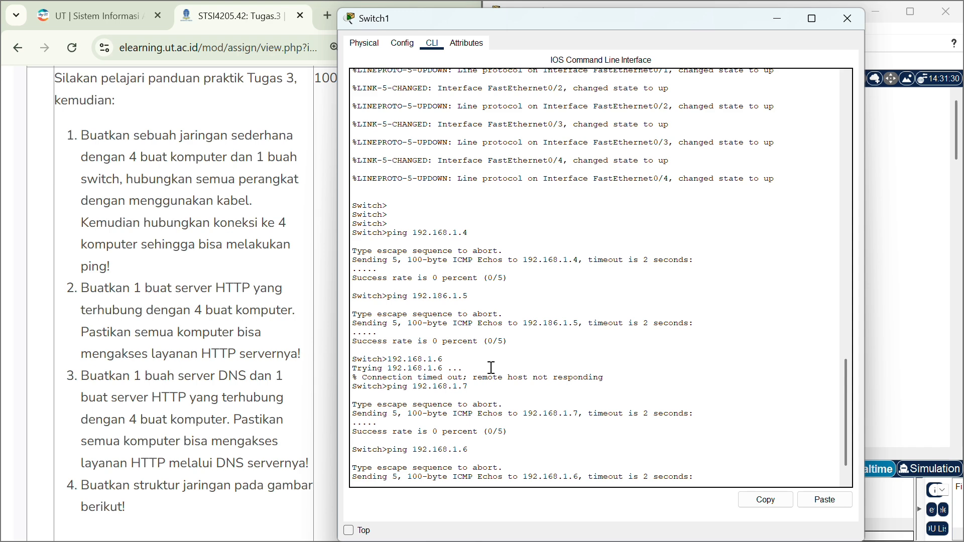
{"action": "scroll", "coordinate": [490, 367], "scroll_direction": "down", "scroll_amount": 1}
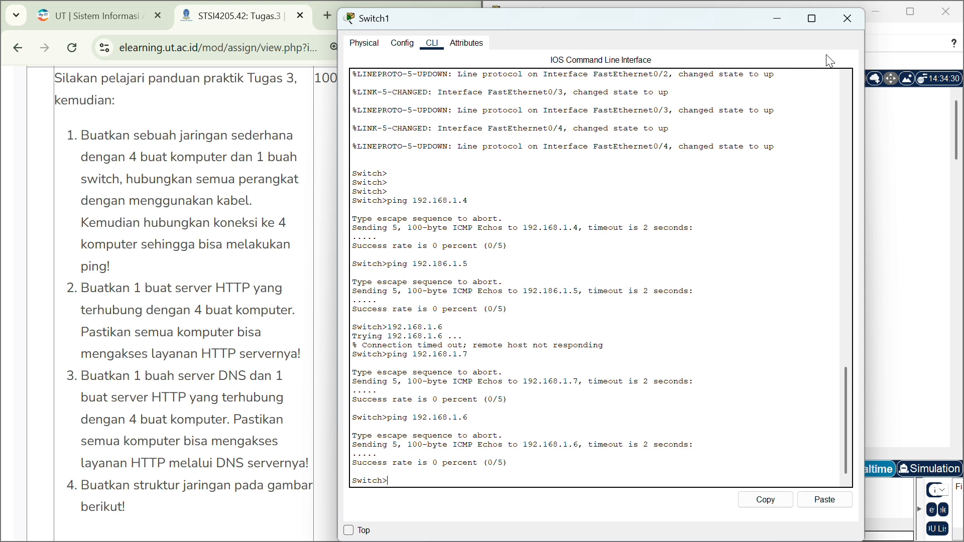
{"action": "left_click", "coordinate": [850, 24]}
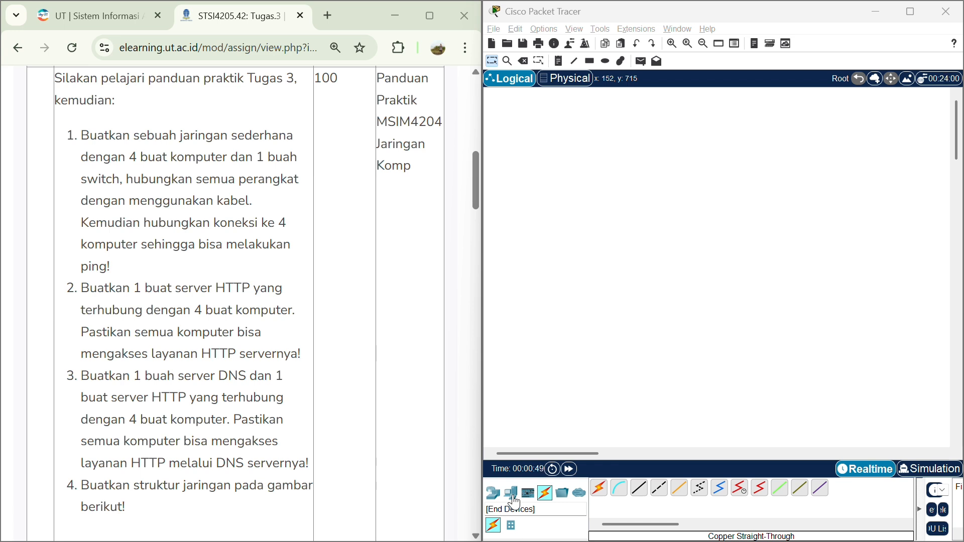
Step: Place one Server-PT device on the empty logical workspace
{"action": "left_click", "coordinate": [512, 497]}
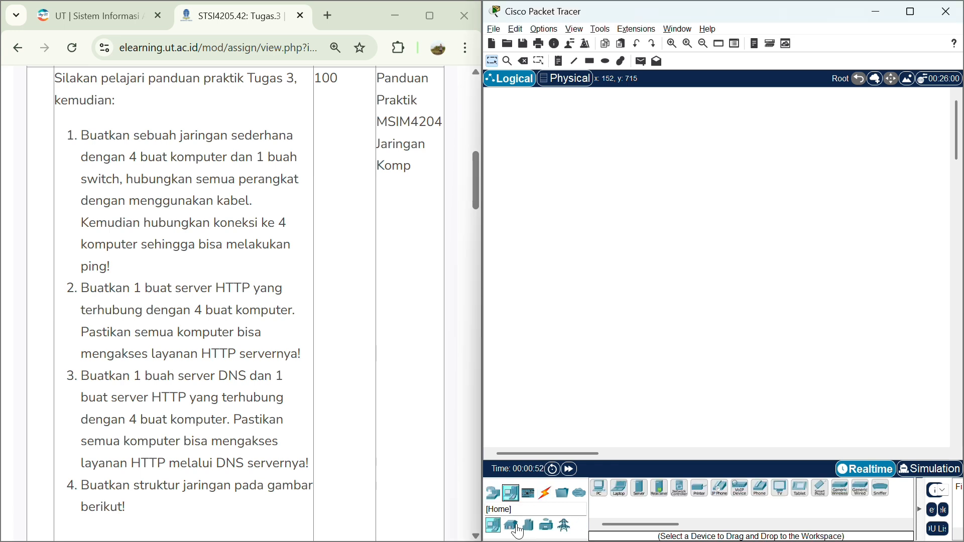
{"action": "left_click", "coordinate": [639, 488]}
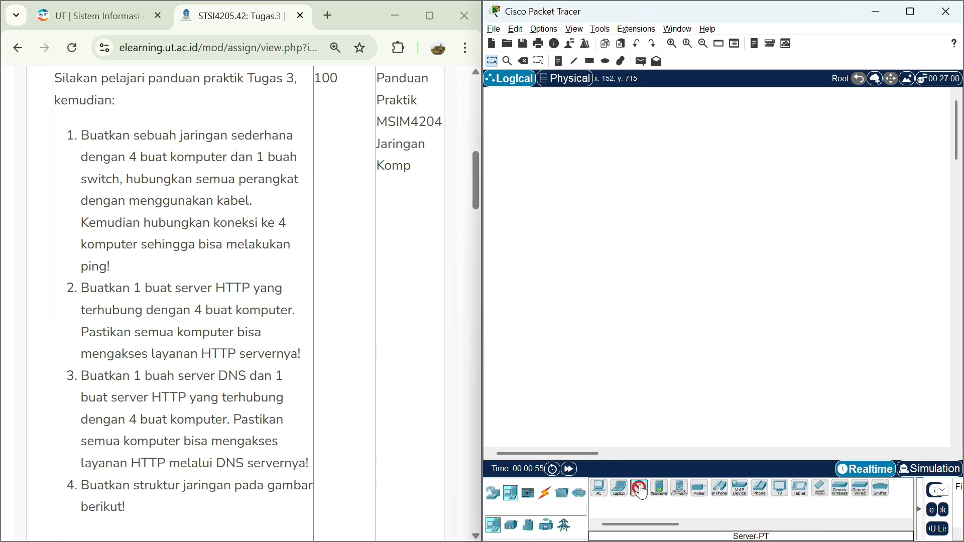
{"action": "left_click", "coordinate": [550, 245]}
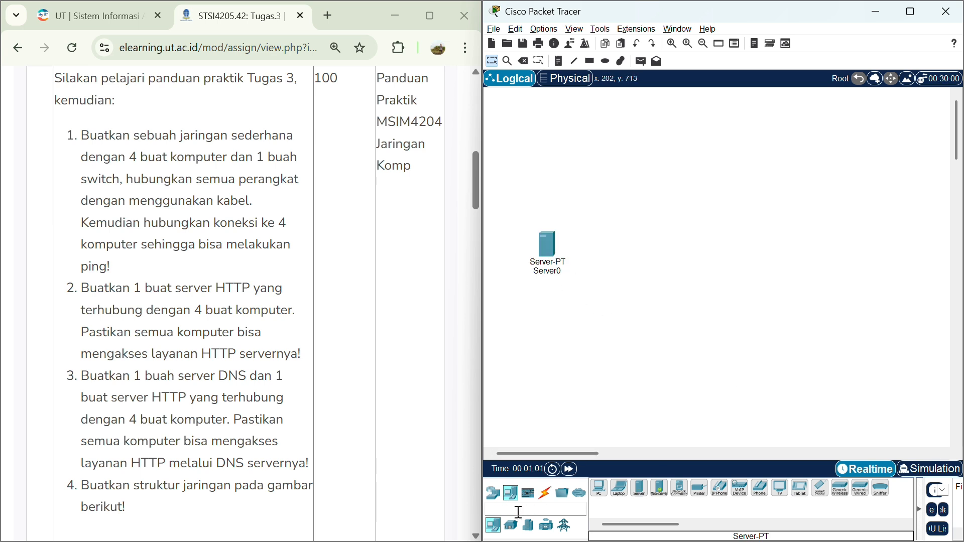
Step: Place four PC-PT computers in a vertical column to the right of the server
{"action": "left_click", "coordinate": [599, 488]}
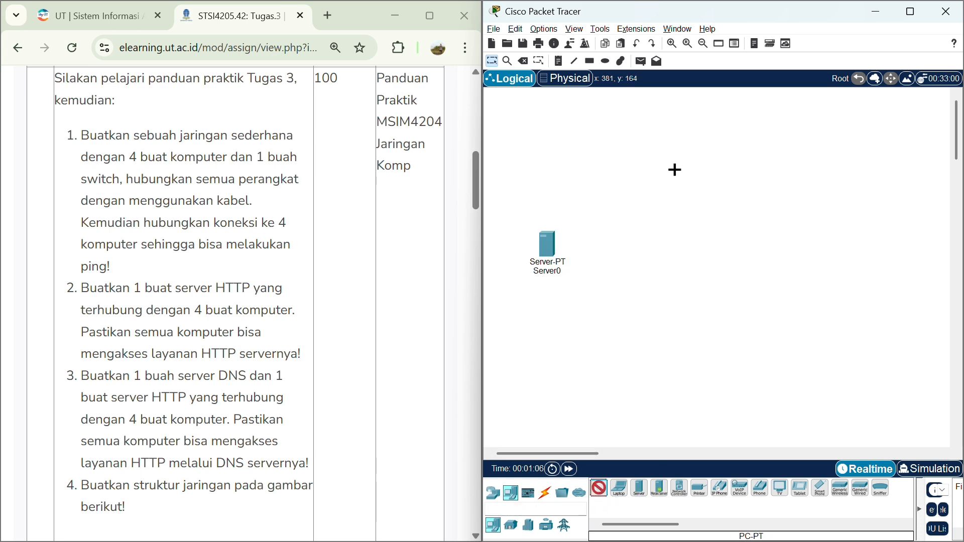
{"action": "left_click", "coordinate": [674, 170]}
{"action": "left_click", "coordinate": [675, 244]}
{"action": "left_click", "coordinate": [679, 321]}
{"action": "left_click", "coordinate": [690, 397]}
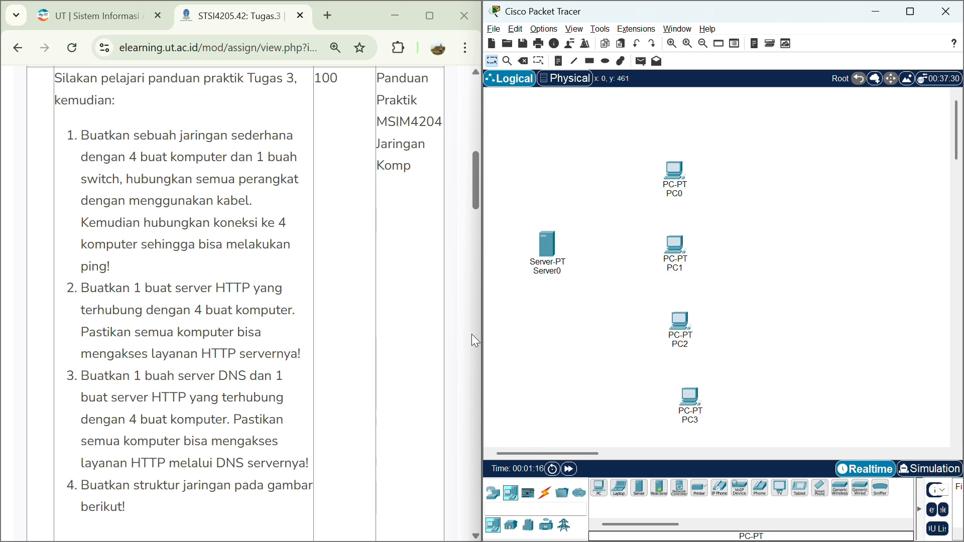
Step: Shift the server slightly away from the PCs and place a 2960 switch between the server and the PC column
{"action": "left_click_drag", "start_coordinate": [550, 250], "coordinate": [531, 260]}
{"action": "left_click", "coordinate": [493, 492]}
{"action": "left_click", "coordinate": [511, 526]}
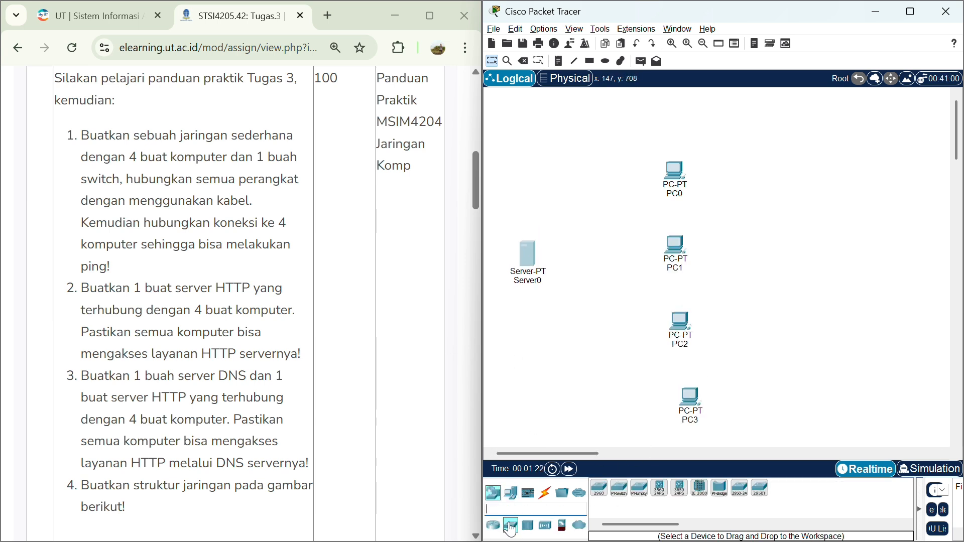
{"action": "left_click", "coordinate": [598, 487]}
{"action": "left_click", "coordinate": [587, 322]}
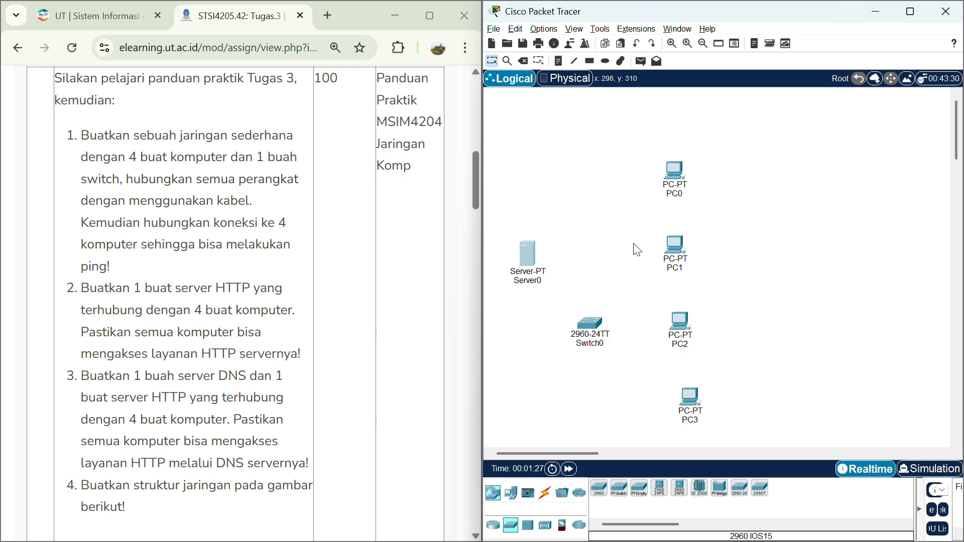
Step: Connect the switch's FastEthernet0/1 port to Server0 with a Copper Straight-Through cable
{"action": "left_click", "coordinate": [545, 493]}
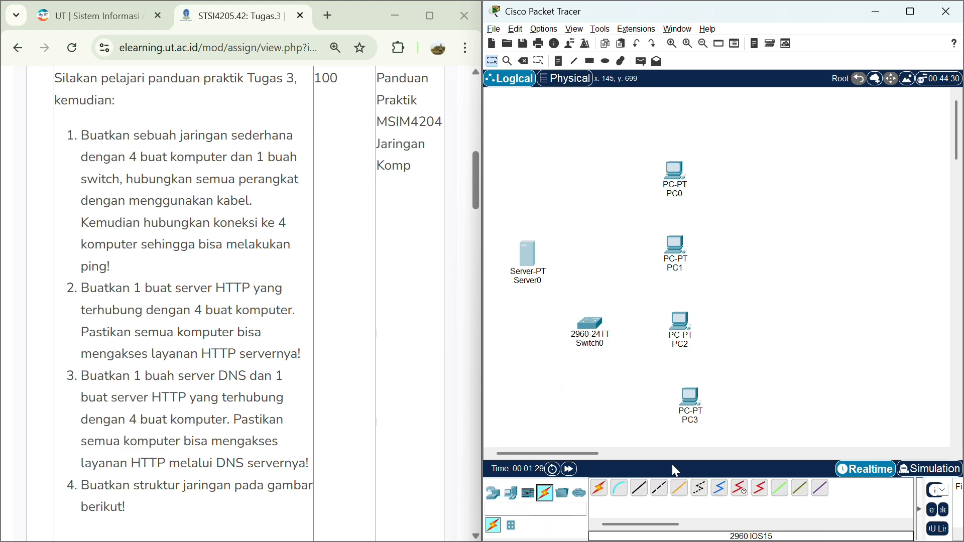
{"action": "left_click", "coordinate": [639, 487]}
{"action": "left_click", "coordinate": [588, 326]}
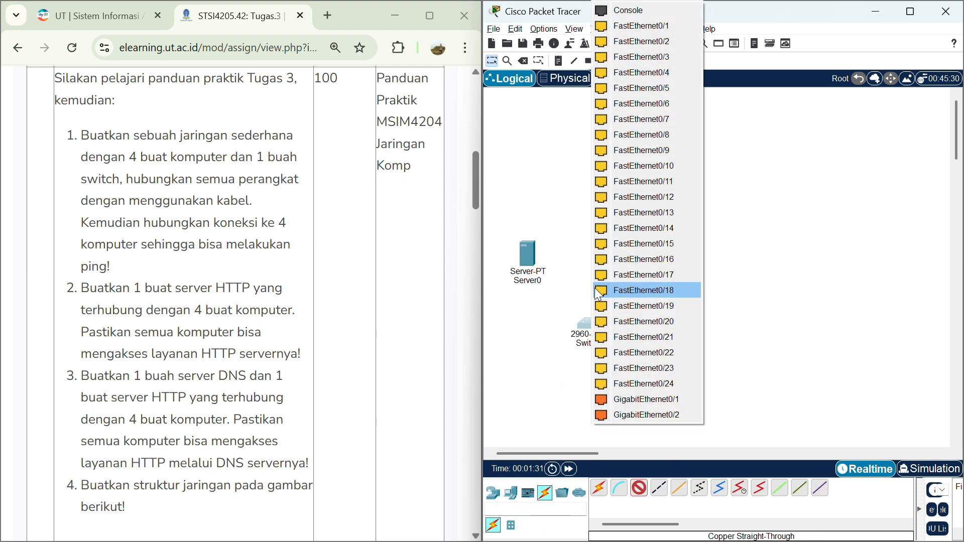
{"action": "left_click", "coordinate": [632, 25]}
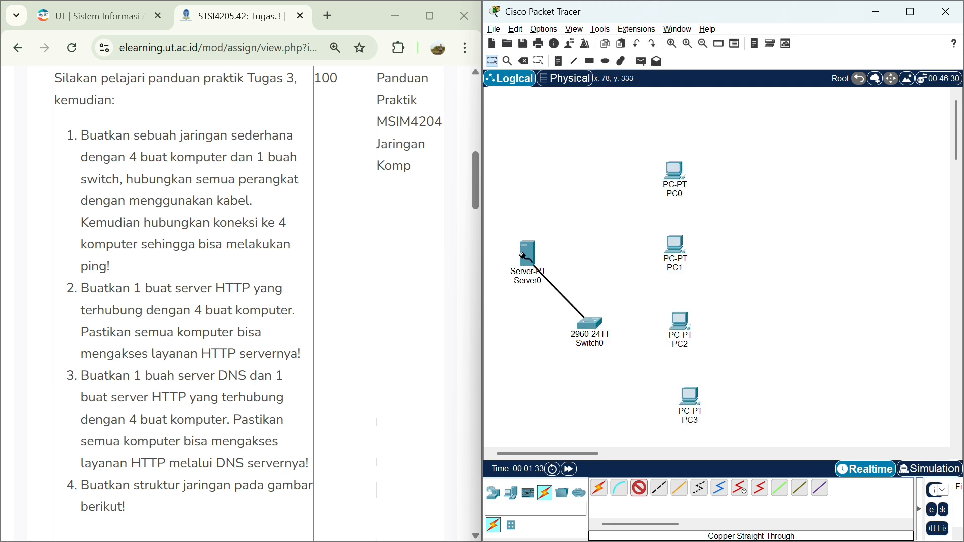
{"action": "left_click", "coordinate": [524, 256]}
{"action": "left_click", "coordinate": [564, 264]}
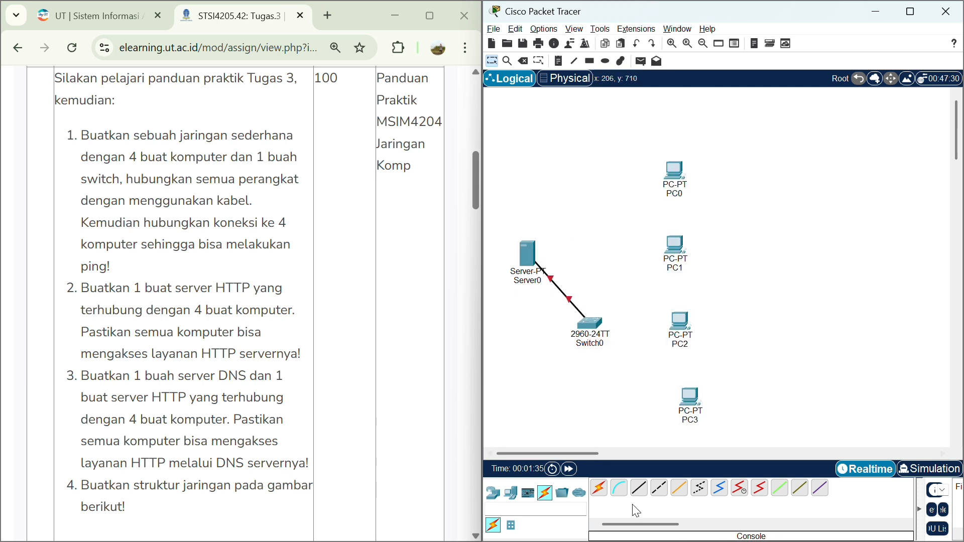
Step: Connect the switch to PC0 with a Copper Straight-Through cable
{"action": "left_click", "coordinate": [639, 488]}
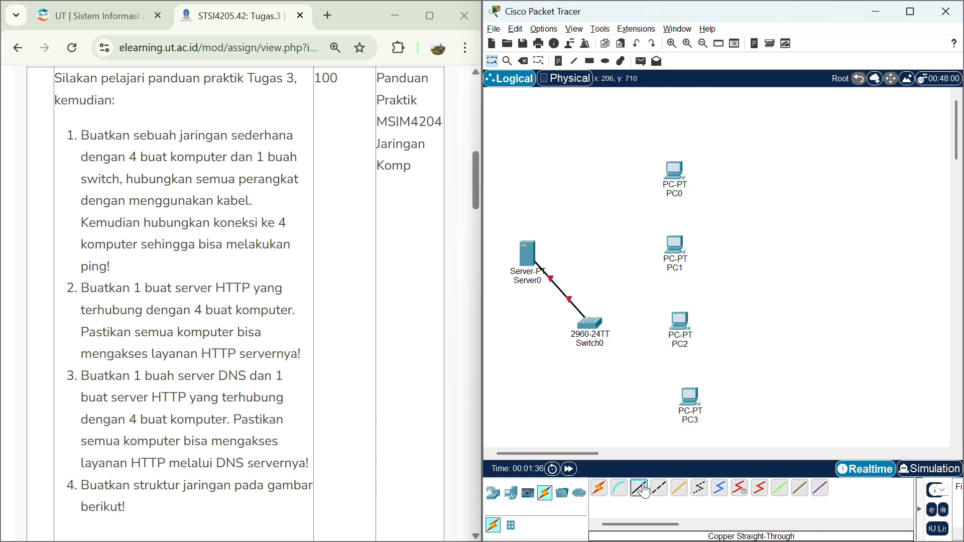
{"action": "left_click", "coordinate": [588, 321]}
{"action": "left_click", "coordinate": [631, 25]}
{"action": "left_click", "coordinate": [671, 172]}
{"action": "left_click", "coordinate": [703, 195]}
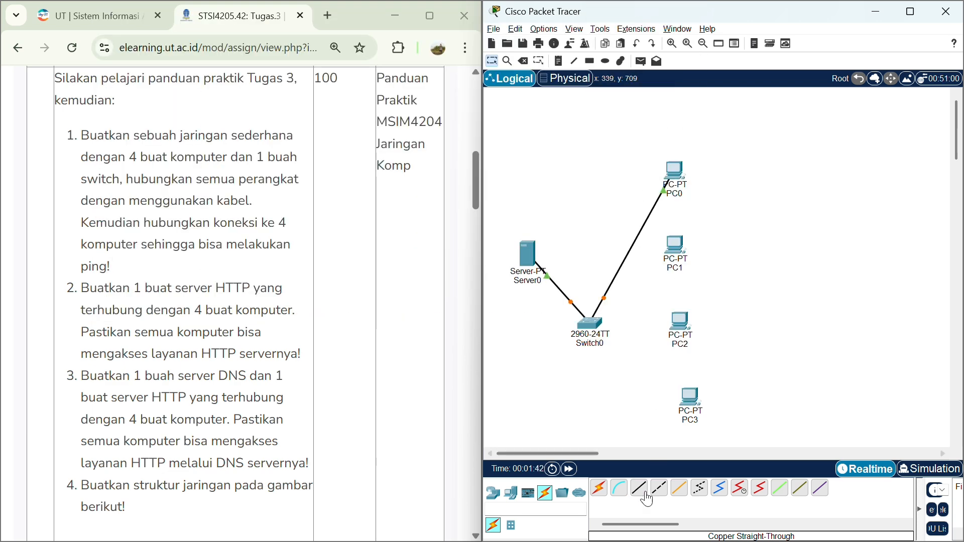
Step: Connect the switch to PC1 with a Copper Straight-Through cable
{"action": "left_click", "coordinate": [643, 491]}
{"action": "left_click", "coordinate": [590, 323]}
{"action": "left_click", "coordinate": [683, 27]}
{"action": "left_click", "coordinate": [673, 246]}
{"action": "left_click", "coordinate": [703, 269]}
Step: Connect the switch to PC2 with a Copper Straight-Through cable
{"action": "left_click", "coordinate": [641, 490]}
{"action": "left_click", "coordinate": [591, 322]}
{"action": "left_click", "coordinate": [658, 26]}
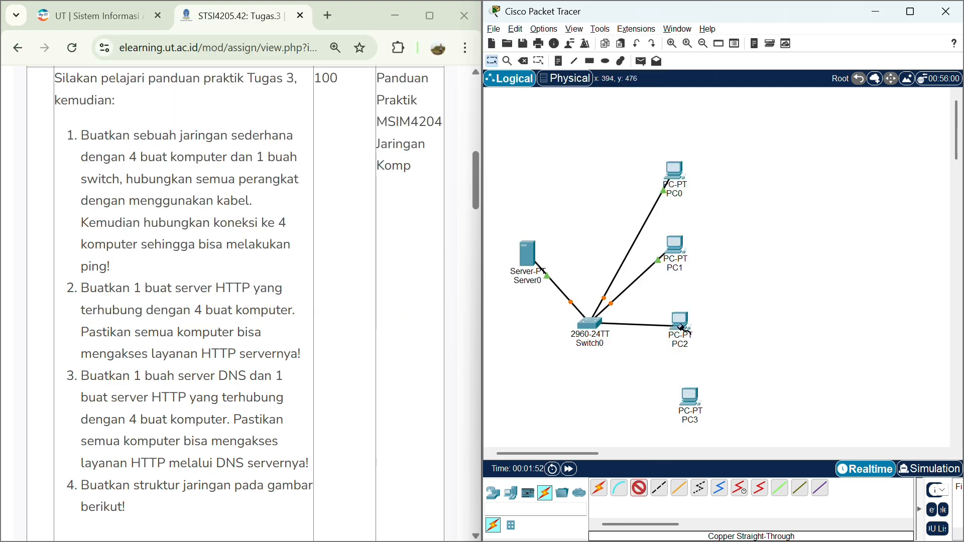
{"action": "left_click", "coordinate": [680, 328]}
{"action": "left_click", "coordinate": [705, 349]}
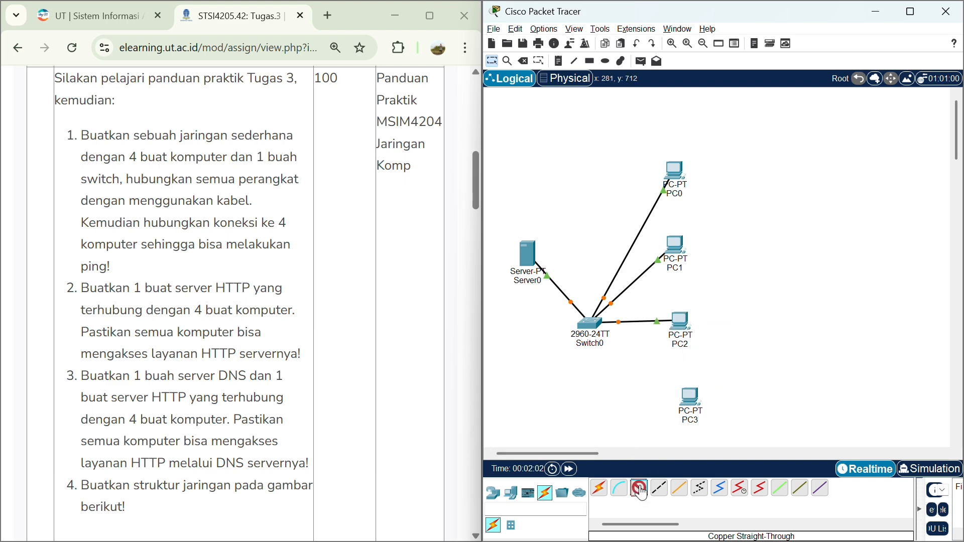
Step: Connect the switch to PC3 with a Copper Straight-Through cable
{"action": "left_click", "coordinate": [640, 491]}
{"action": "left_click", "coordinate": [590, 323]}
{"action": "left_click", "coordinate": [668, 26]}
{"action": "left_click", "coordinate": [690, 399]}
{"action": "left_click", "coordinate": [718, 451]}
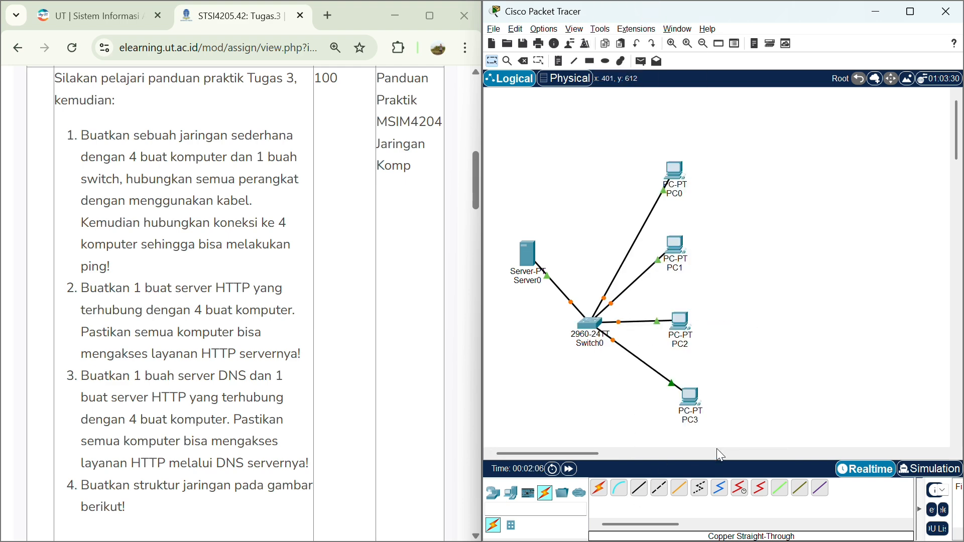
Step: Give Server0 the static IPv4 address 192.168.1.1 and let its default subnet mask fill in
{"action": "left_click", "coordinate": [529, 253]}
{"action": "left_click_drag", "start_coordinate": [658, 26], "coordinate": [658, 46]}
{"action": "left_click", "coordinate": [483, 60]}
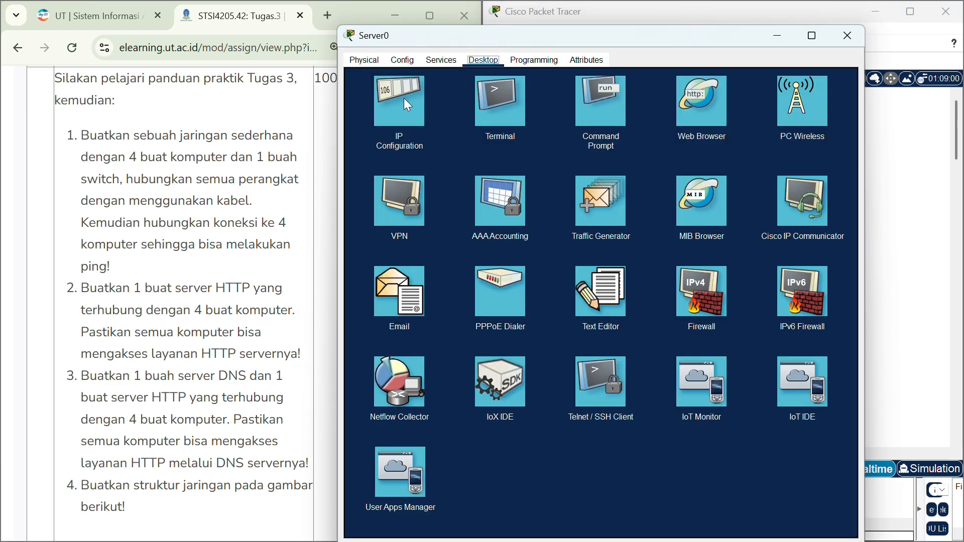
{"action": "left_click", "coordinate": [405, 102]}
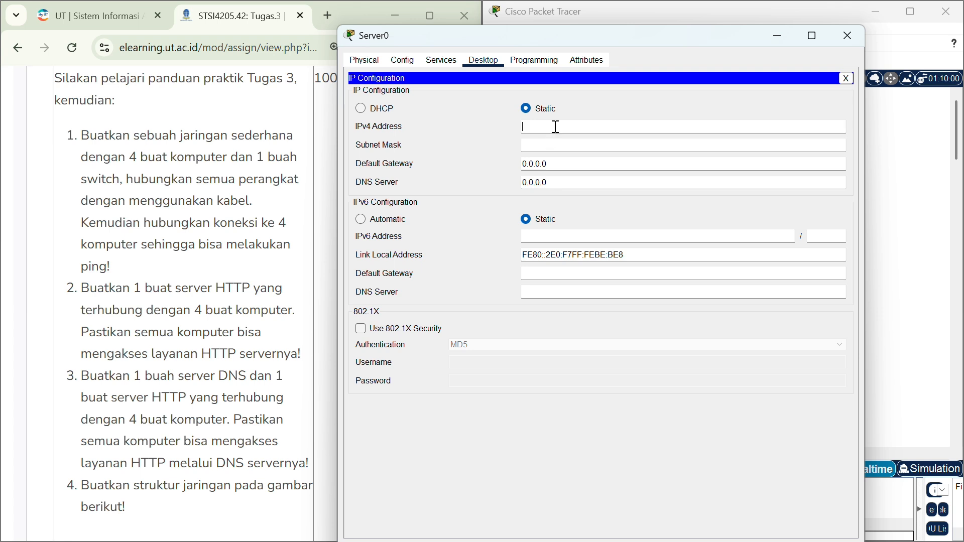
{"action": "type", "text": "192.168.1.1"}
{"action": "left_click", "coordinate": [581, 145]}
{"action": "left_click", "coordinate": [848, 35]}
Step: Give PC0 a static IPv4 address on the 192.168.1 network and let its default subnet mask fill in
{"action": "left_click", "coordinate": [675, 171]}
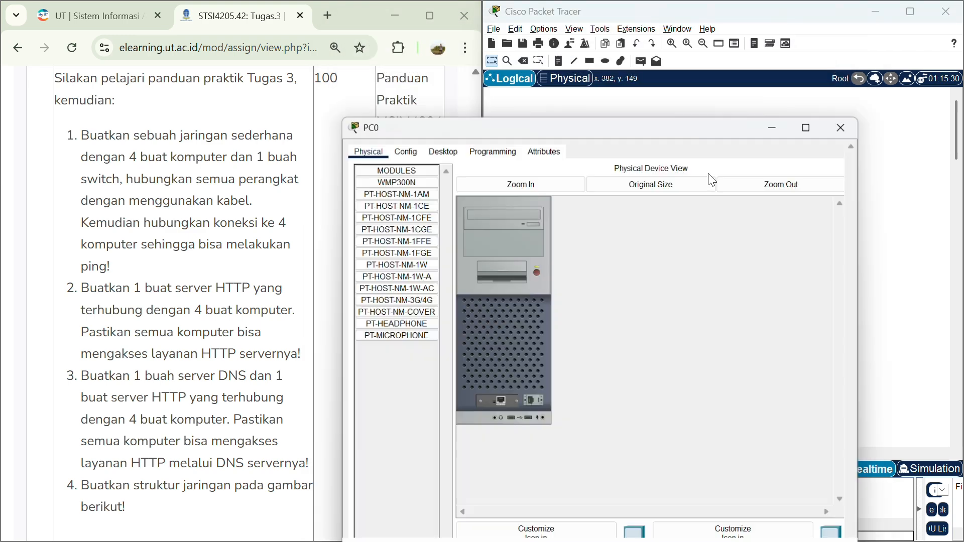
{"action": "left_click", "coordinate": [445, 60]}
{"action": "left_click", "coordinate": [412, 105]}
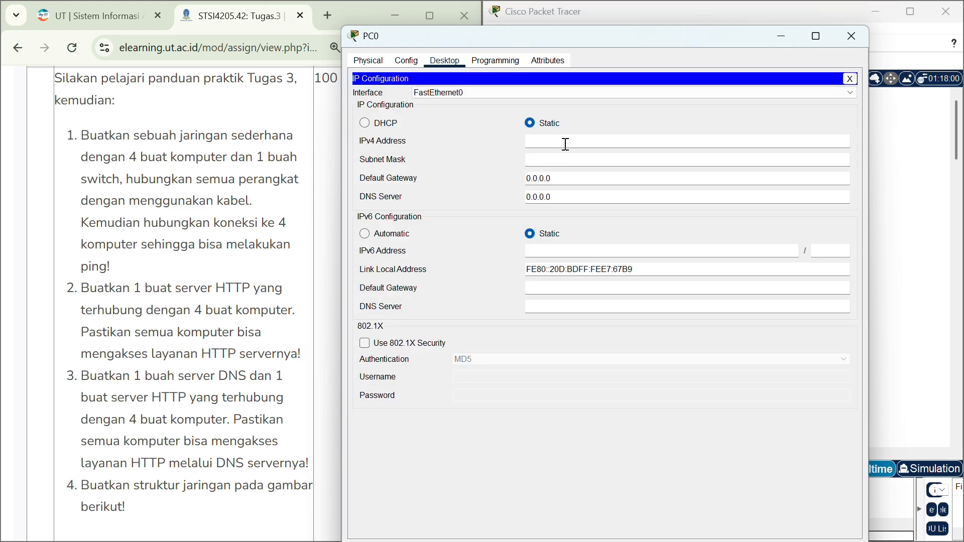
{"action": "type", "text": "192.168.1"}
{"action": "left_click", "coordinate": [576, 161]}
{"action": "left_click", "coordinate": [930, 193]}
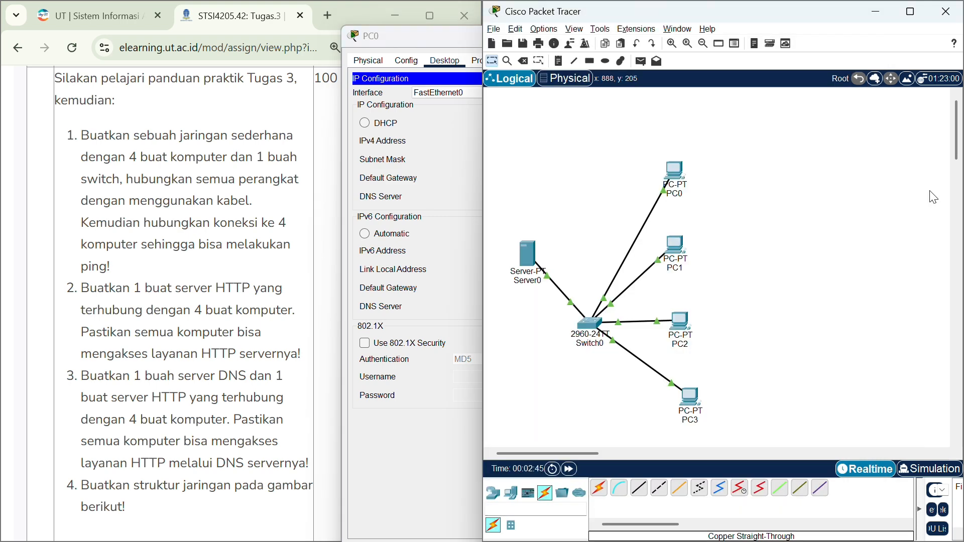
Step: Give PC1 the static IPv4 address 192.188.1.3 with subnet mask 255.255.255.0
{"action": "left_click", "coordinate": [674, 245]}
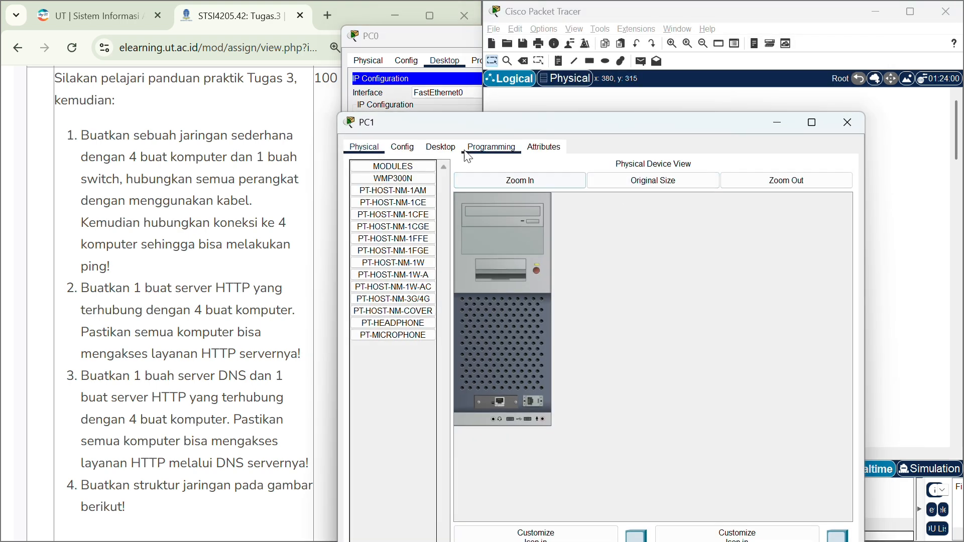
{"action": "left_click", "coordinate": [440, 146]}
{"action": "left_click", "coordinate": [420, 185]}
{"action": "left_click", "coordinate": [546, 228]}
{"action": "type", "text": "1"}
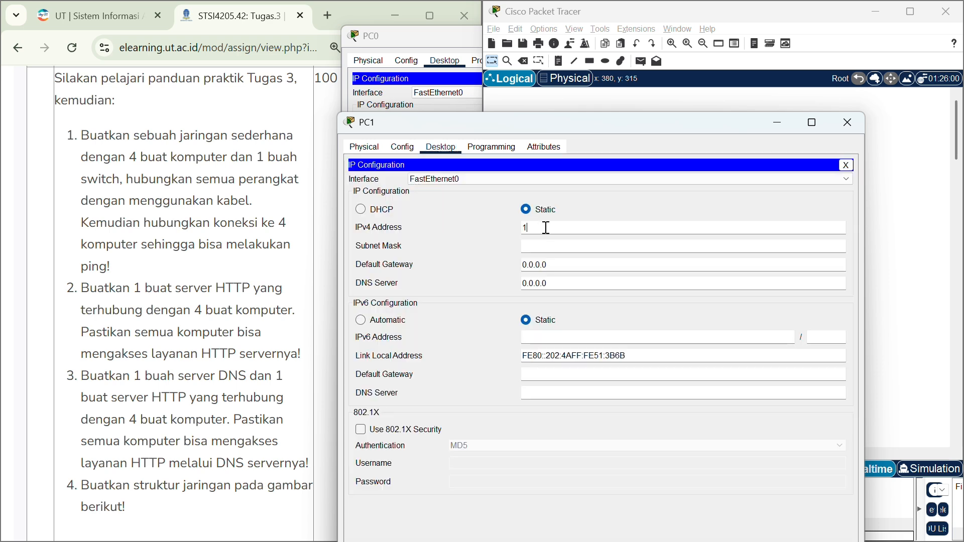
{"action": "type", "text": "92.1688.1.3"}
{"action": "left_click", "coordinate": [553, 246]}
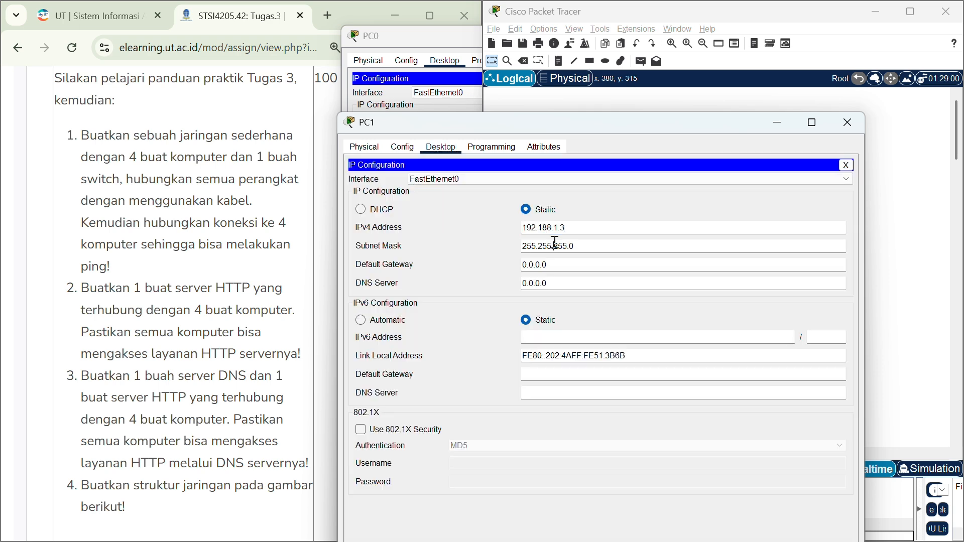
{"action": "left_click", "coordinate": [858, 122]}
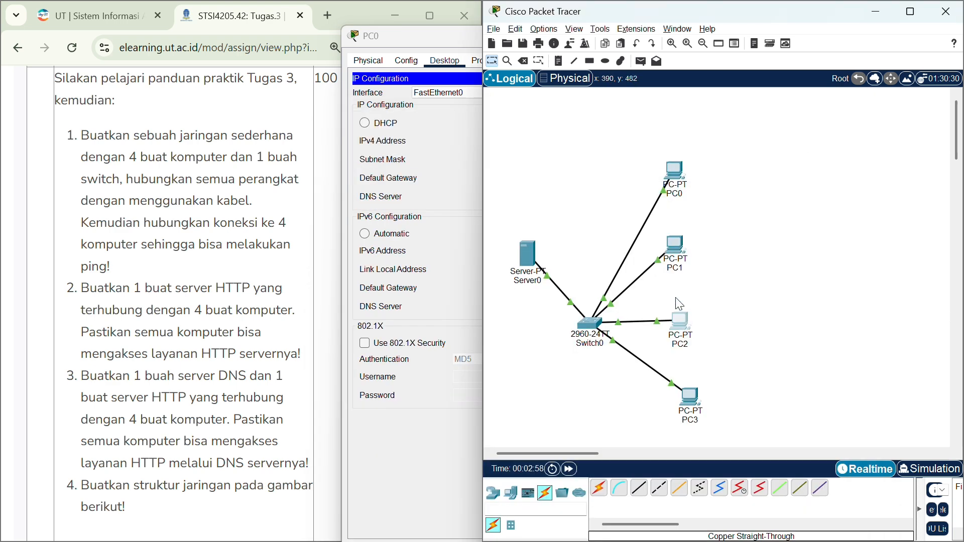
Step: Give PC2 the static IPv4 address 192.168.1.4 and let its default subnet mask fill in
{"action": "left_click", "coordinate": [680, 320]}
{"action": "left_click_drag", "start_coordinate": [634, 26], "coordinate": [628, 42]}
{"action": "left_click", "coordinate": [440, 60]}
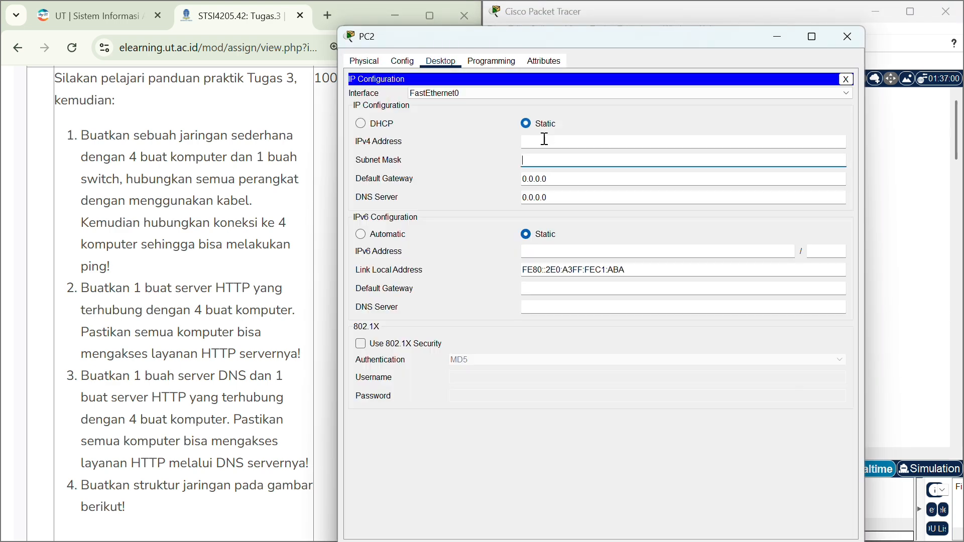
{"action": "left_click", "coordinate": [544, 139]}
{"action": "type", "text": "192.168"}
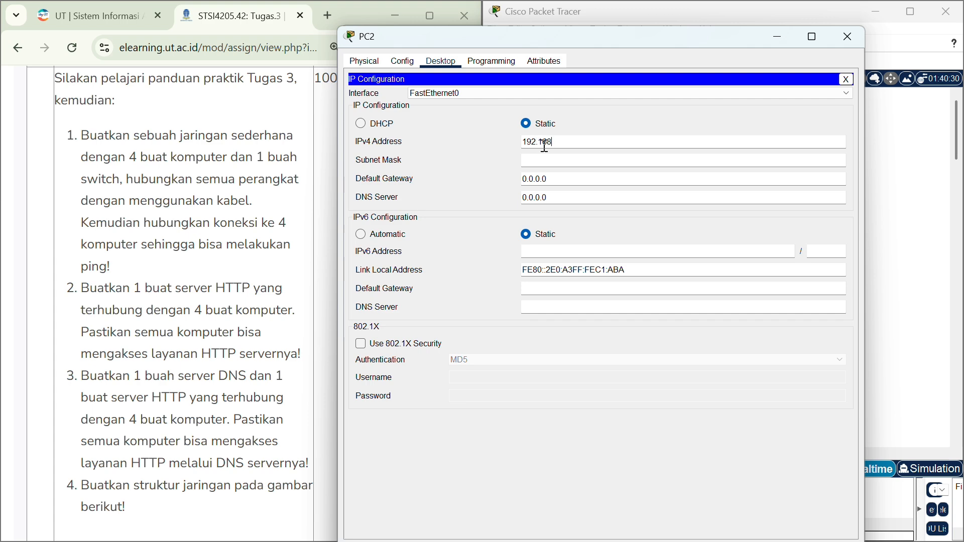
{"action": "type", "text": ".1.4"}
{"action": "left_click_drag", "start_coordinate": [597, 41], "coordinate": [373, 54]}
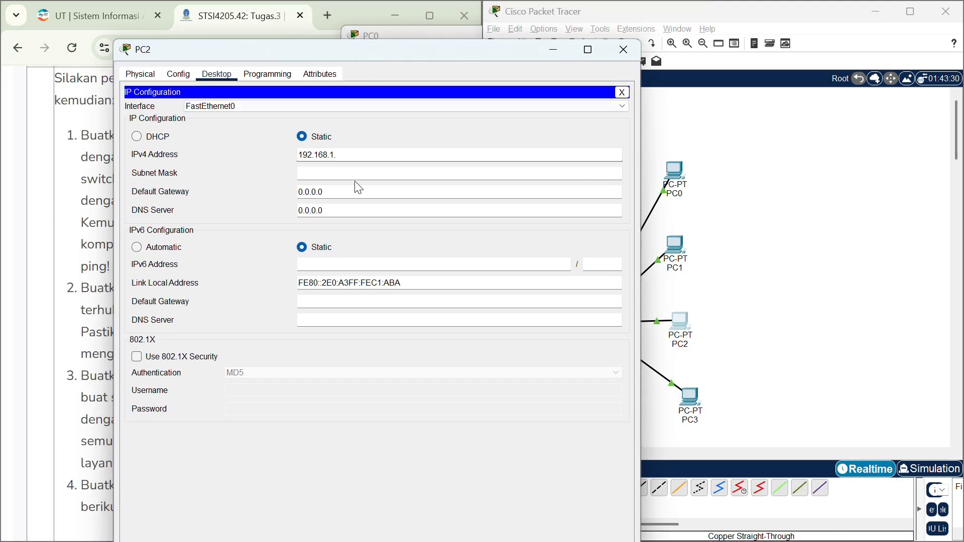
{"action": "left_click", "coordinate": [370, 172]}
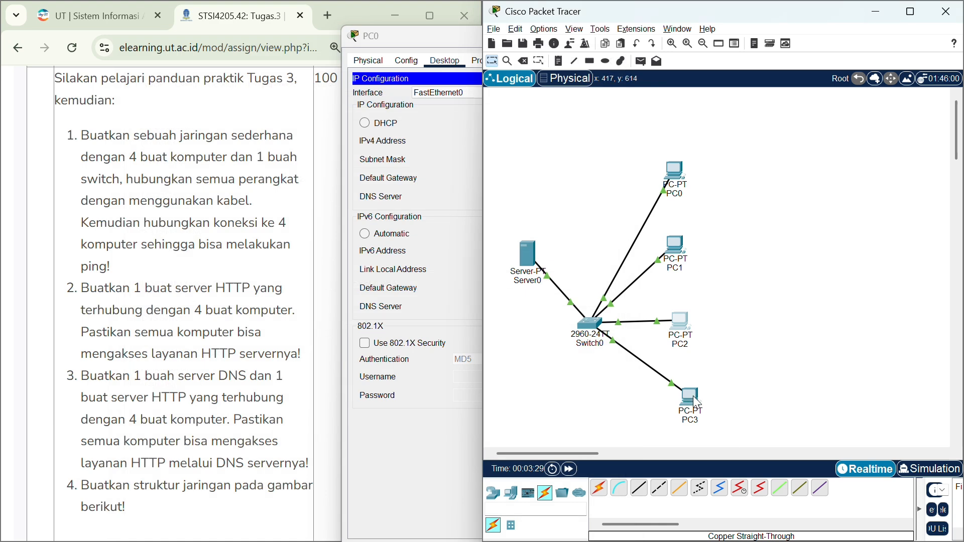
Step: Give PC3 the static IPv4 address 192.168.1.5 with subnet mask 255.255.255.0
{"action": "left_click", "coordinate": [688, 400]}
{"action": "left_click_drag", "start_coordinate": [647, 25], "coordinate": [650, 44]}
{"action": "left_click", "coordinate": [445, 62]}
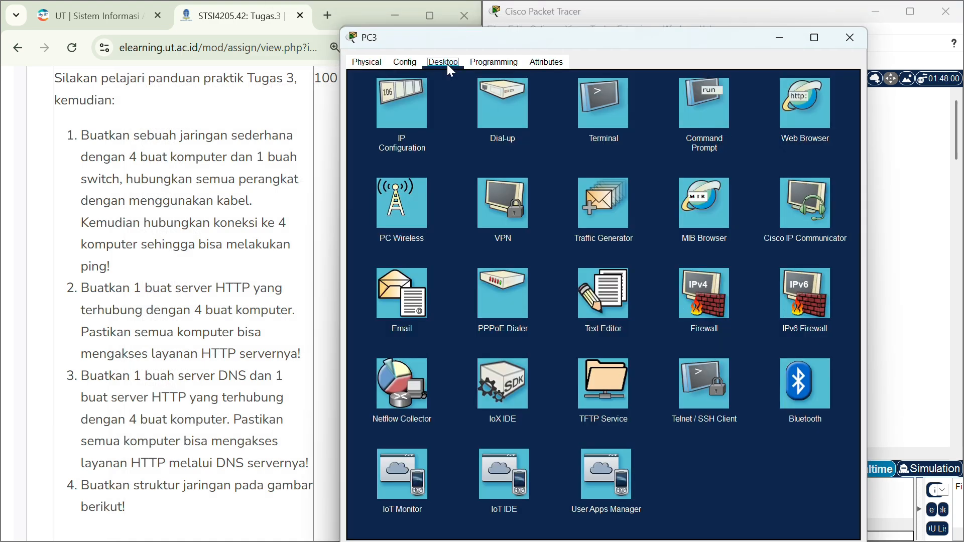
{"action": "left_click", "coordinate": [406, 98]}
{"action": "left_click", "coordinate": [545, 144]}
{"action": "type", "text": "19"}
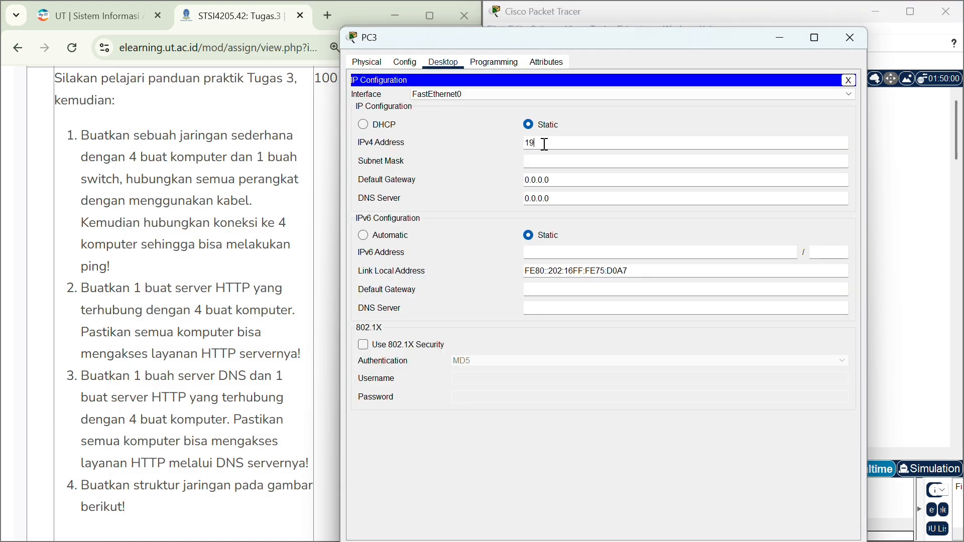
{"action": "type", "text": "2.168.1.5"}
{"action": "left_click", "coordinate": [557, 162]}
{"action": "left_click", "coordinate": [849, 37]}
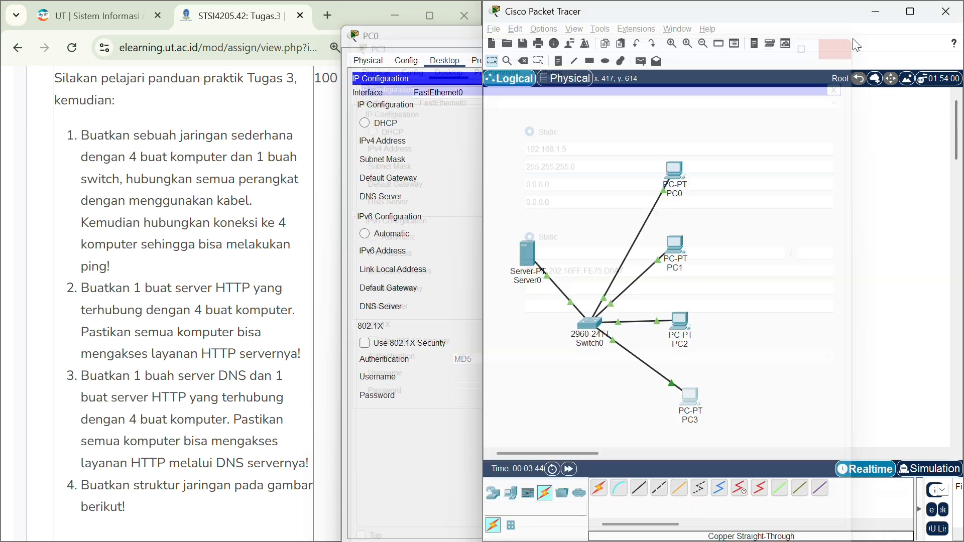
Step: Open Switch0's command-line interface and ping the server at 192.168.1.1
{"action": "left_click", "coordinate": [596, 321]}
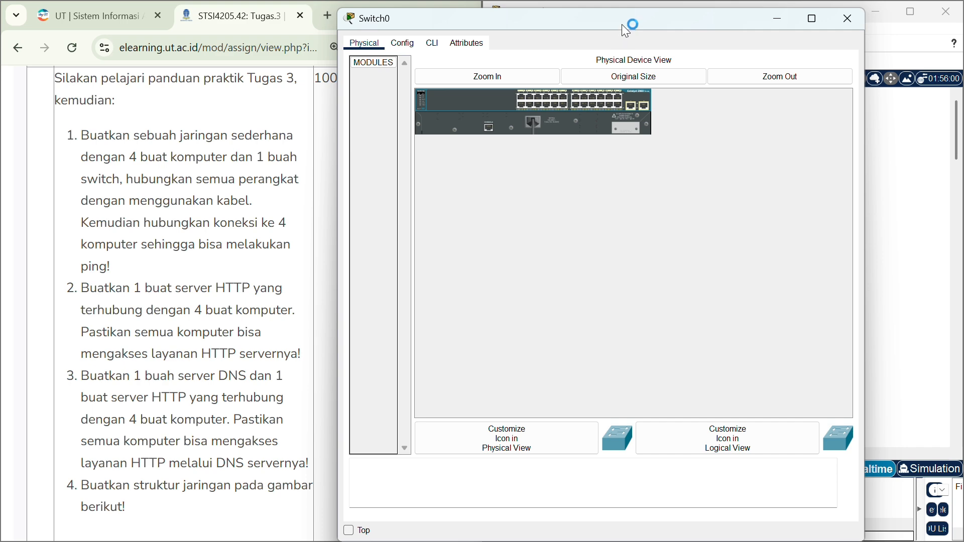
{"action": "left_click", "coordinate": [431, 74]}
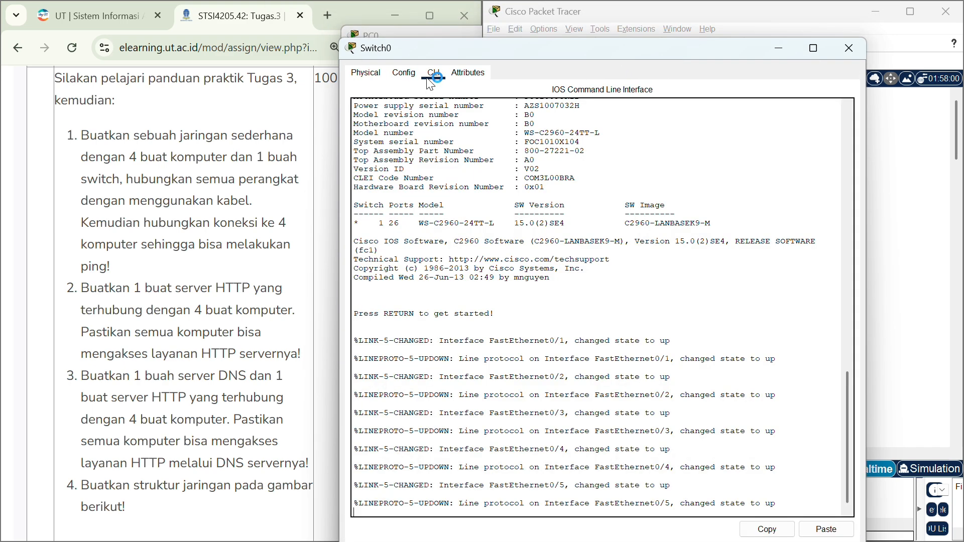
{"action": "left_click", "coordinate": [409, 75]}
{"action": "left_click", "coordinate": [382, 74]}
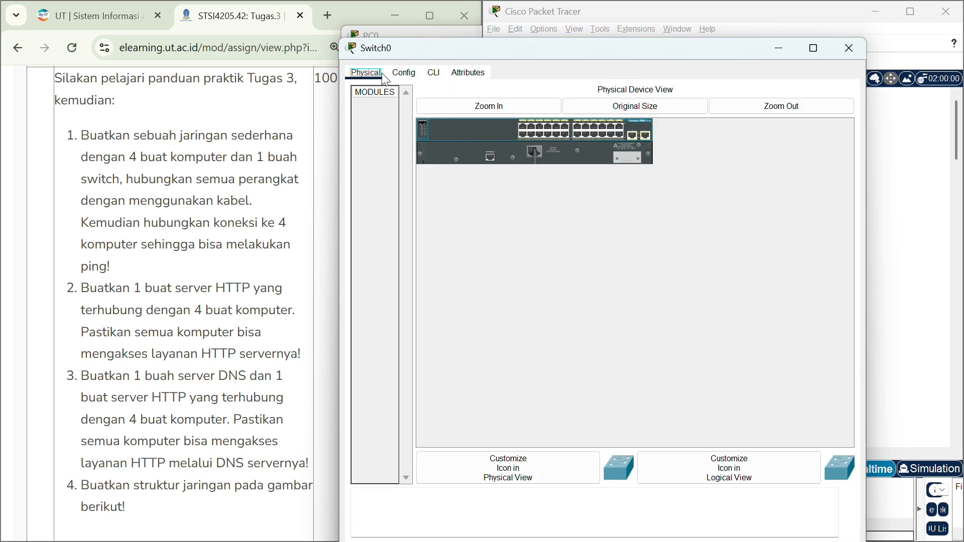
{"action": "left_click", "coordinate": [404, 73]}
{"action": "left_click", "coordinate": [432, 73]}
{"action": "key", "text": "Return"}
{"action": "key", "text": "Return"}
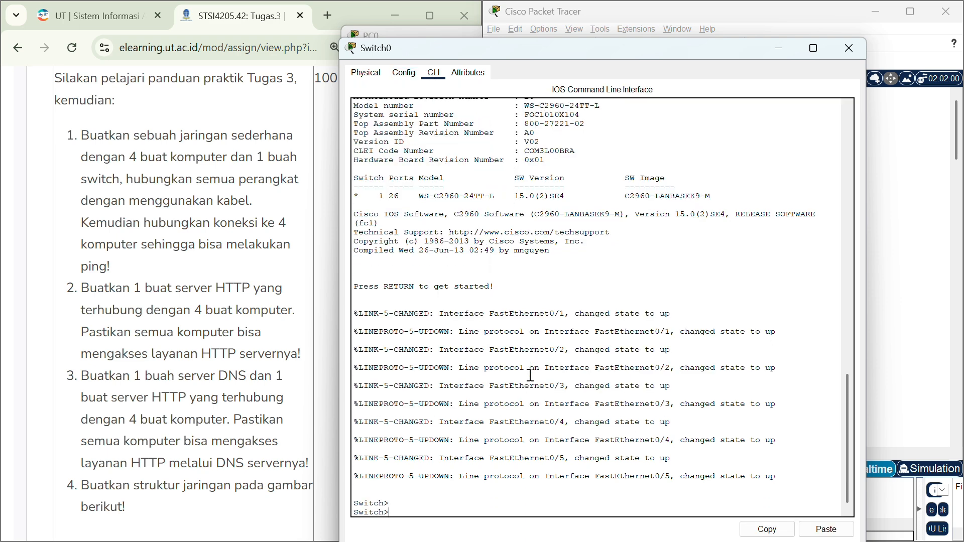
{"action": "type", "text": "ping 192.168.1.1"}
{"action": "key", "text": "Return"}
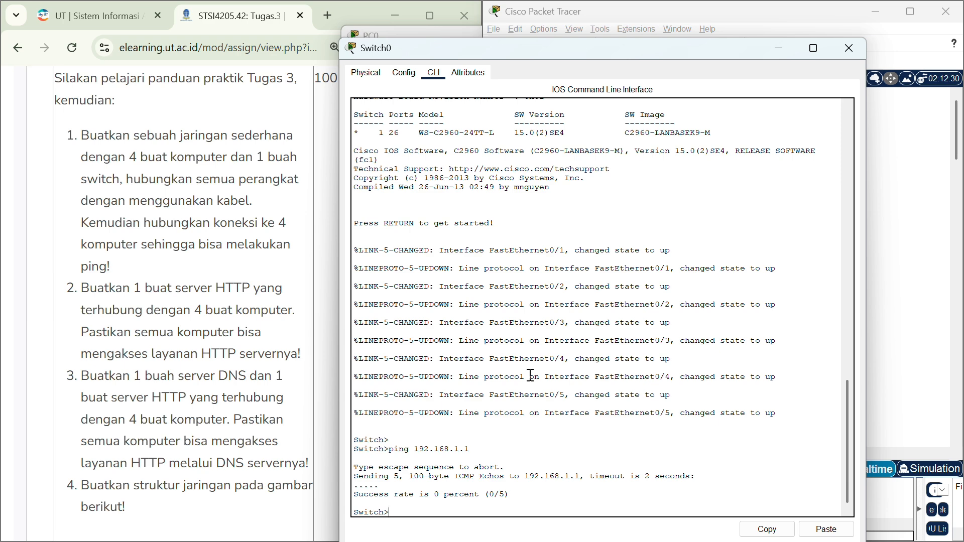
Step: Ping 192.168.1.2, 192.168.1.3, 192.168.1.4 and 192.168.1.5 from the switch's command line, and close the switch window
{"action": "left_click", "coordinate": [806, 535]}
{"action": "key", "text": "Return"}
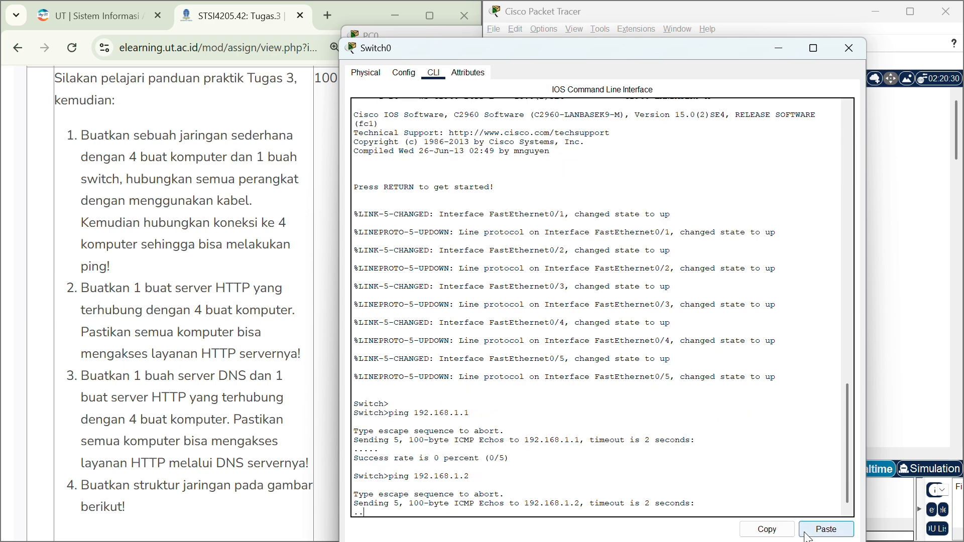
{"action": "left_click", "coordinate": [806, 534]}
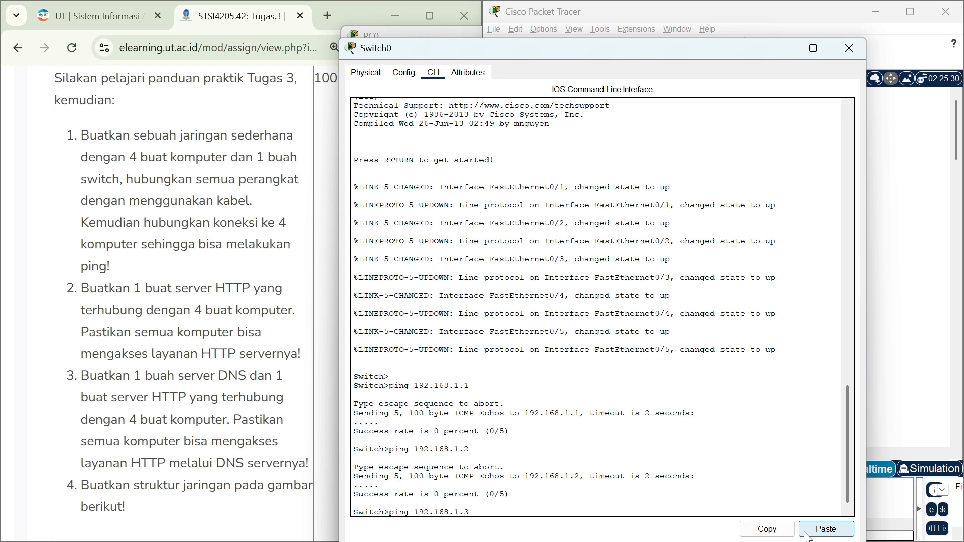
{"action": "key", "text": "Return"}
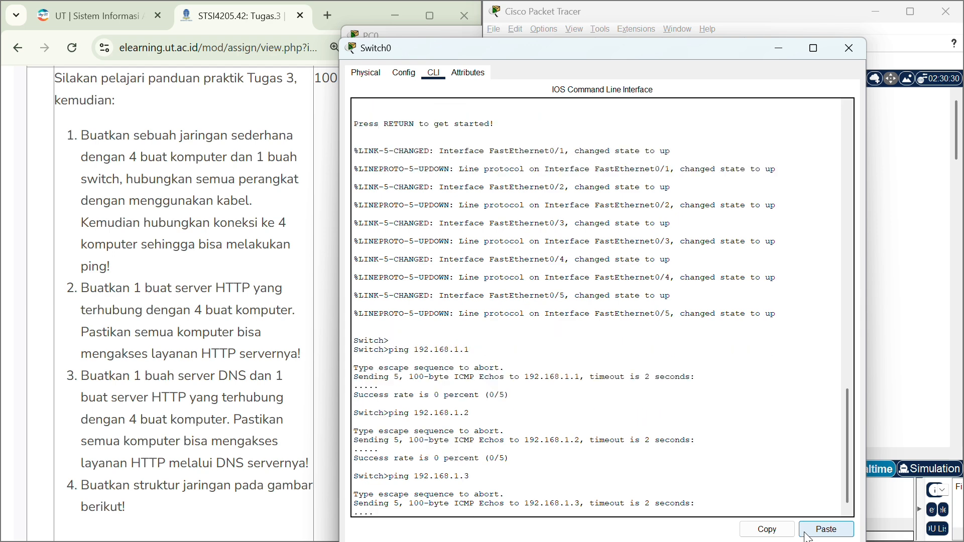
{"action": "left_click", "coordinate": [806, 534]}
{"action": "key", "text": "Return"}
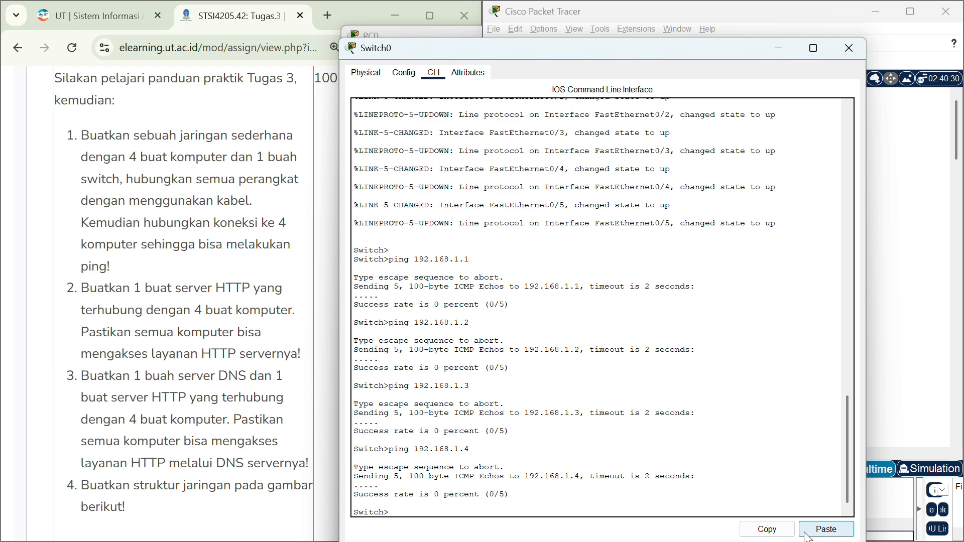
{"action": "left_click", "coordinate": [806, 534]}
{"action": "key", "text": "Return"}
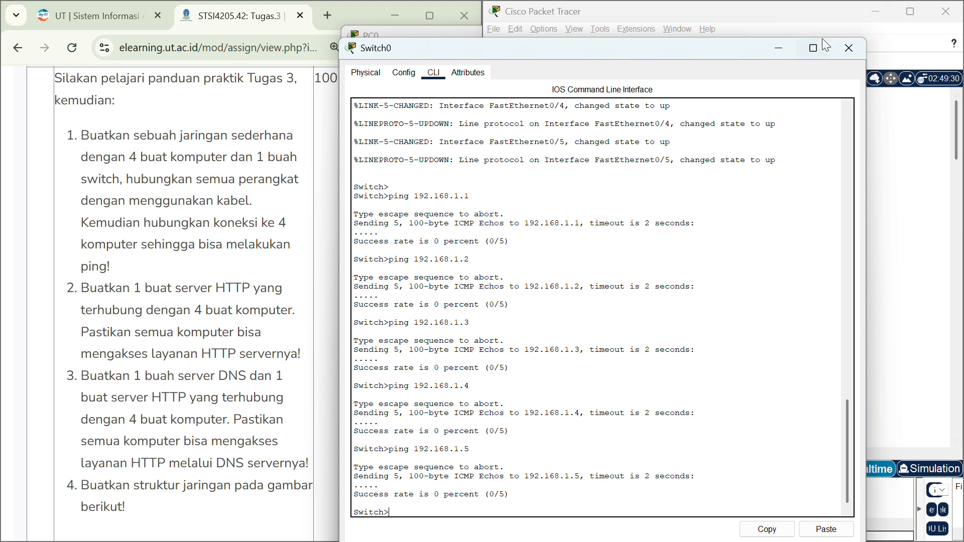
{"action": "left_click", "coordinate": [848, 48]}
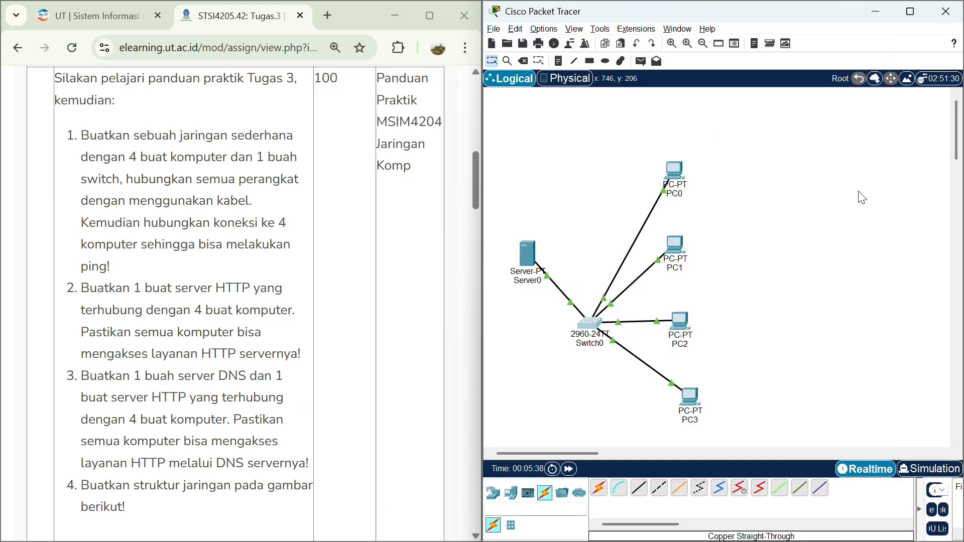
Step: Check the HTTP service settings on Server0 and close the server window
{"action": "left_click", "coordinate": [527, 256]}
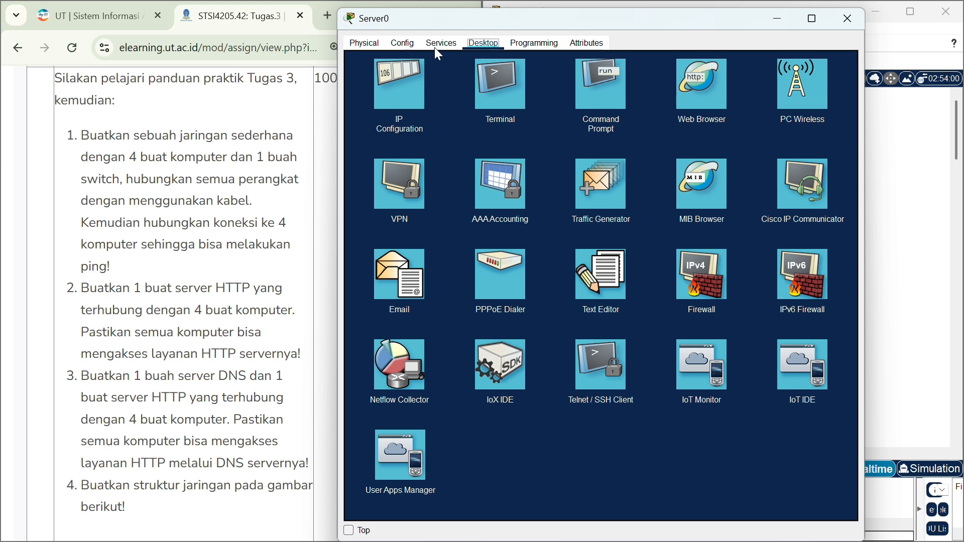
{"action": "left_click_drag", "start_coordinate": [613, 21], "coordinate": [611, 37]}
{"action": "left_click", "coordinate": [442, 61]}
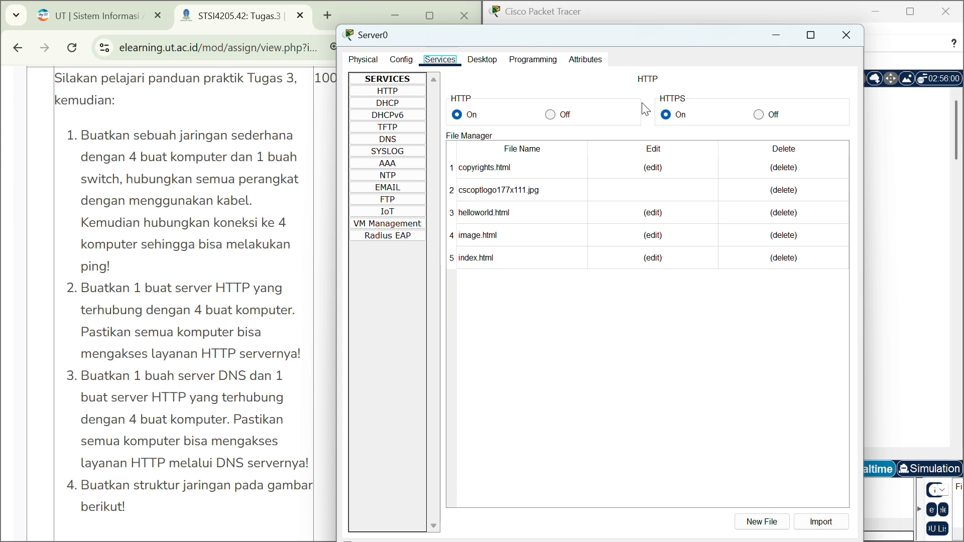
{"action": "left_click", "coordinate": [387, 91]}
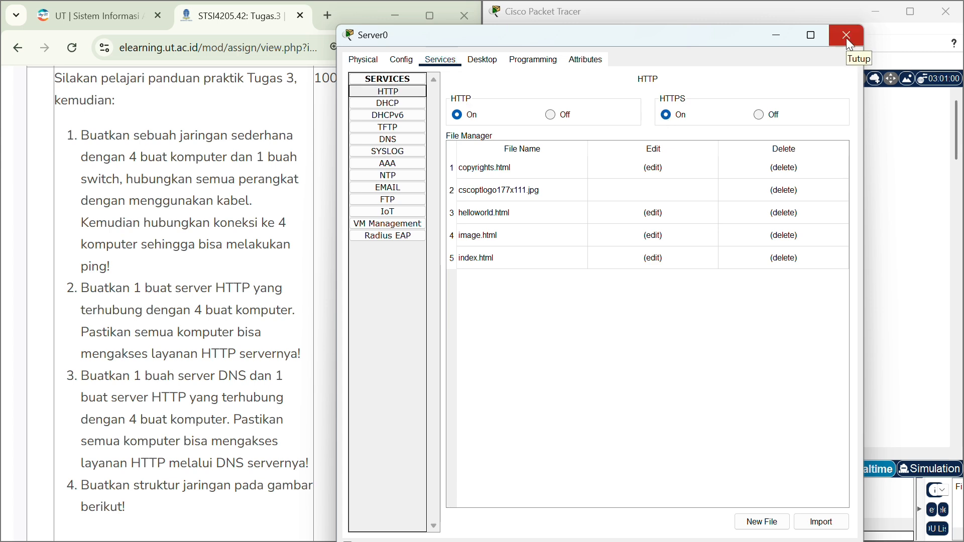
{"action": "left_click", "coordinate": [845, 35]}
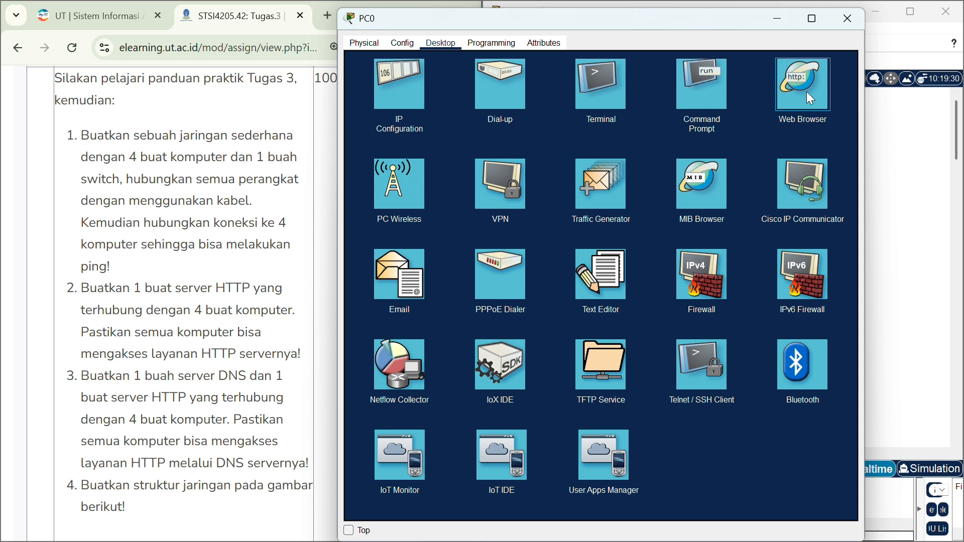
Step: Load the web page at 192.168.1.1 in PC0's web browser, select its full URL, and close the PC window
{"action": "left_click", "coordinate": [807, 92]}
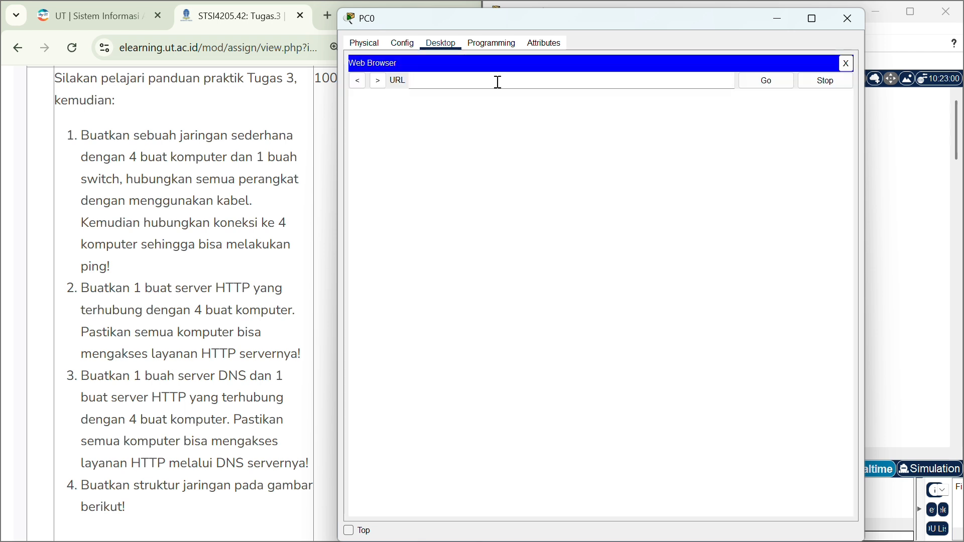
{"action": "type", "text": "192.168.1.1"}
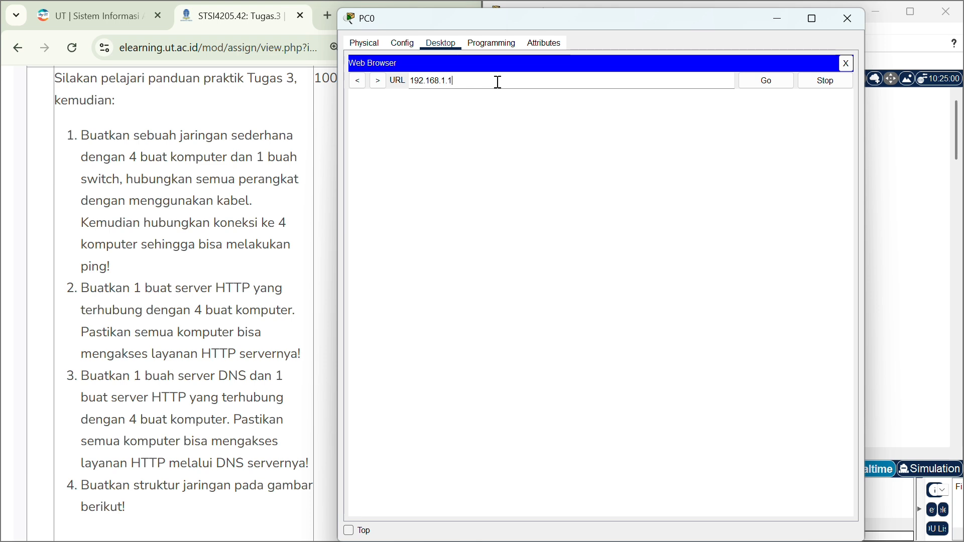
{"action": "key", "text": "Return"}
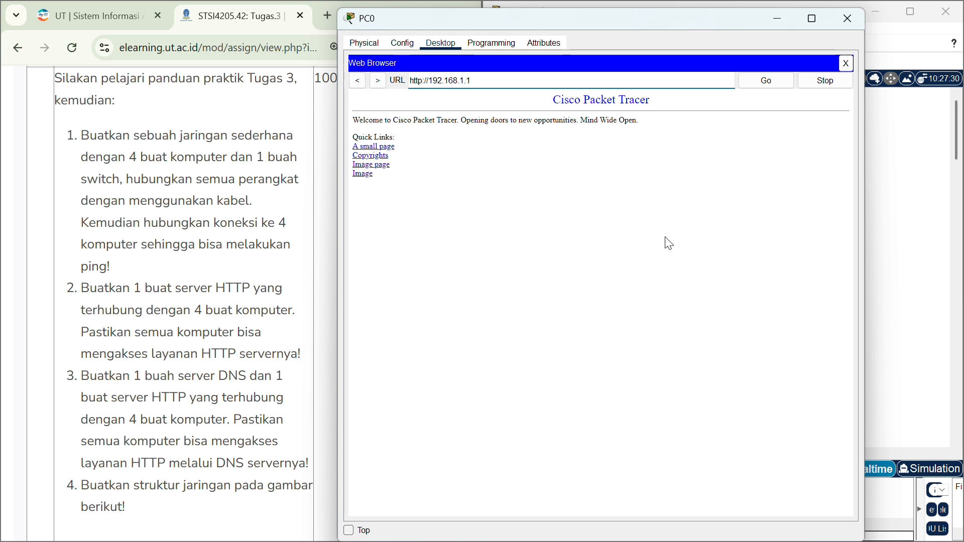
{"action": "left_click_drag", "start_coordinate": [471, 80], "coordinate": [377, 80]}
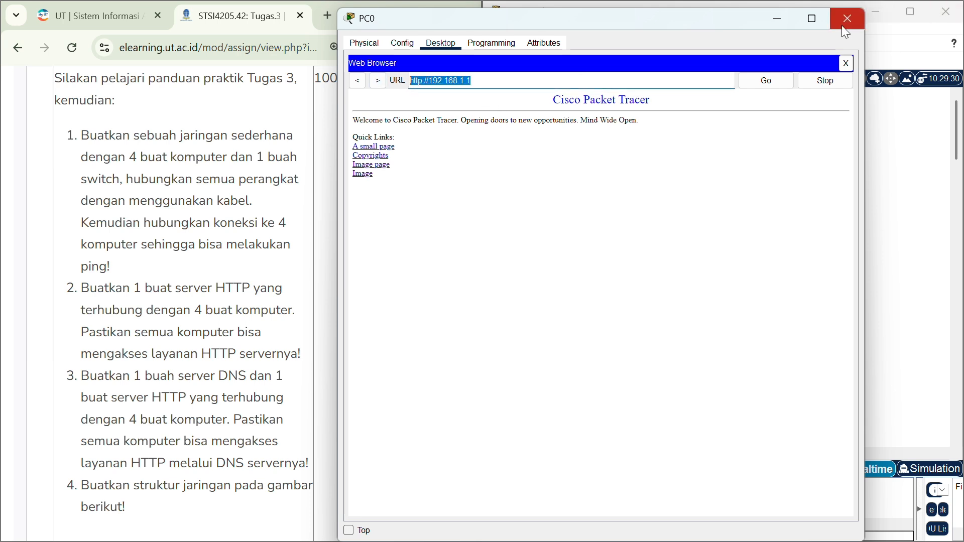
{"action": "left_click", "coordinate": [842, 26]}
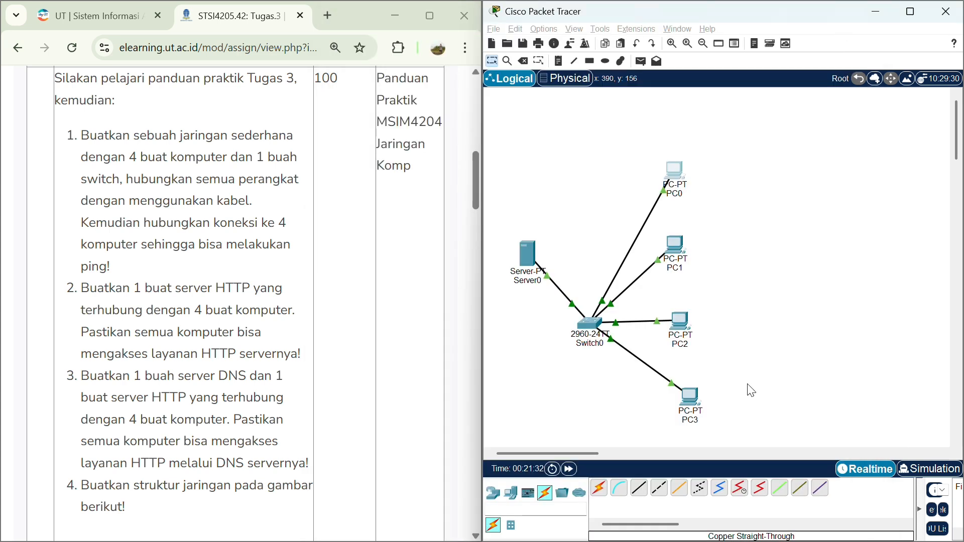
{"action": "left_click", "coordinate": [678, 248]}
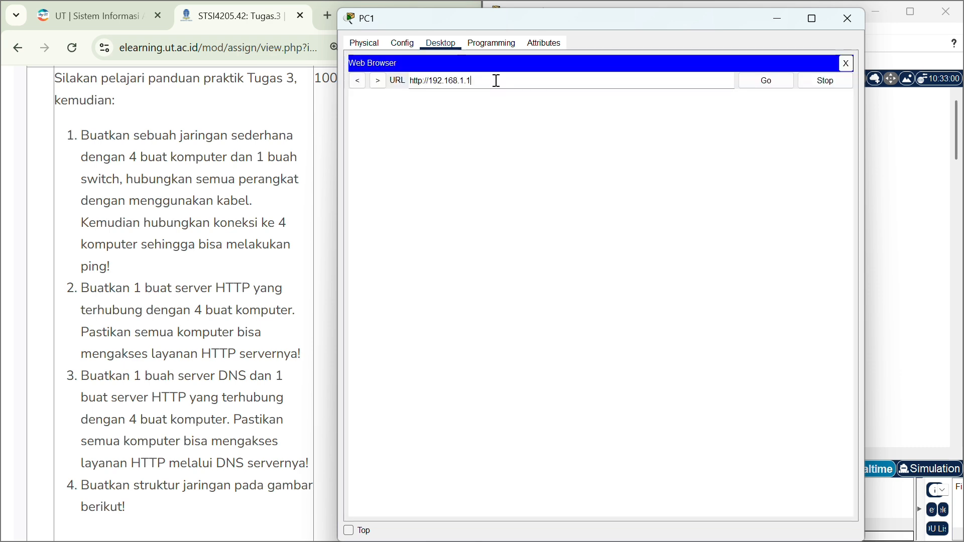
{"action": "key", "text": "Return"}
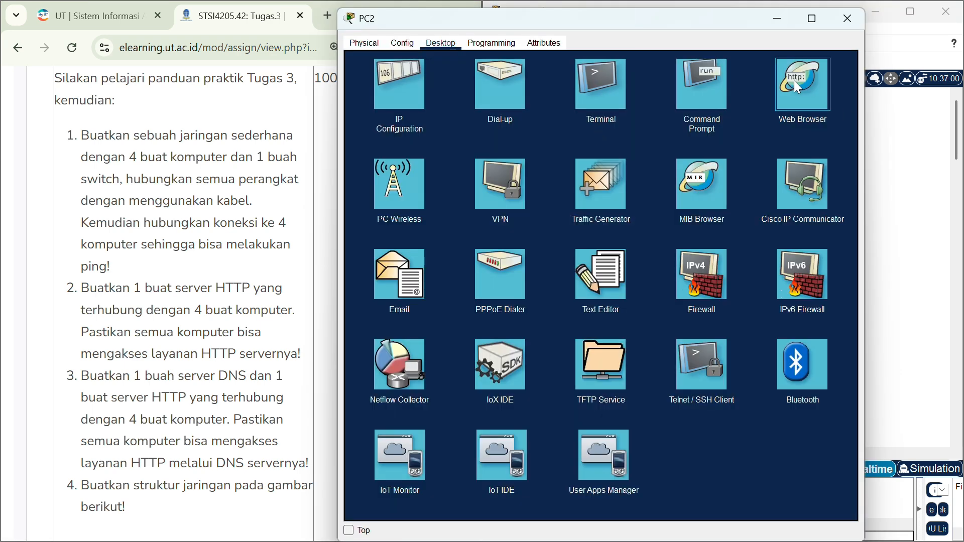
{"action": "left_click", "coordinate": [794, 82]}
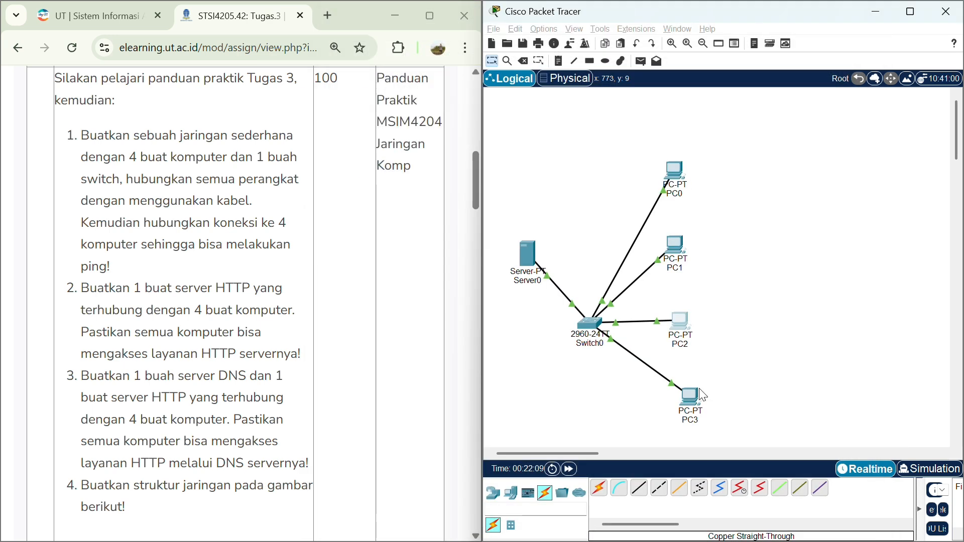
{"action": "left_click", "coordinate": [690, 397]}
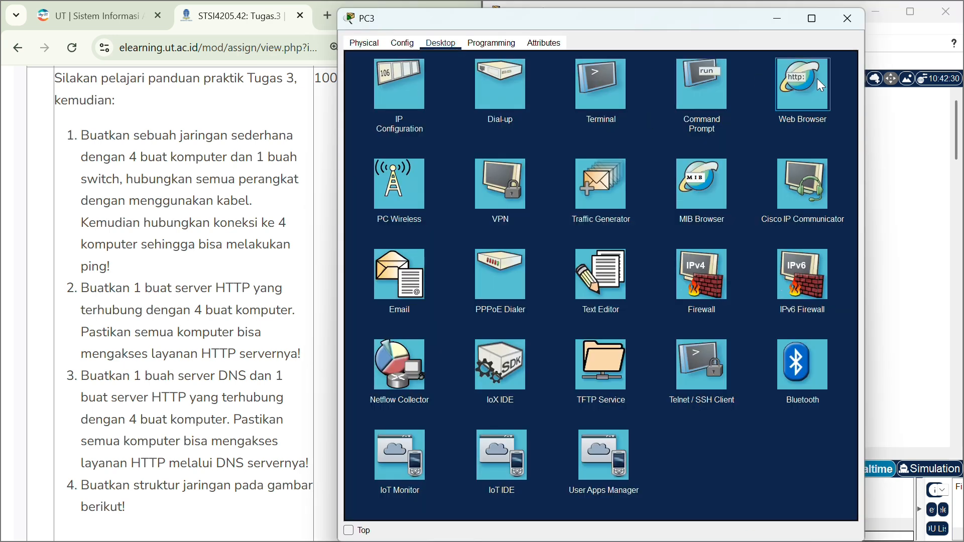
{"action": "left_click", "coordinate": [818, 78]}
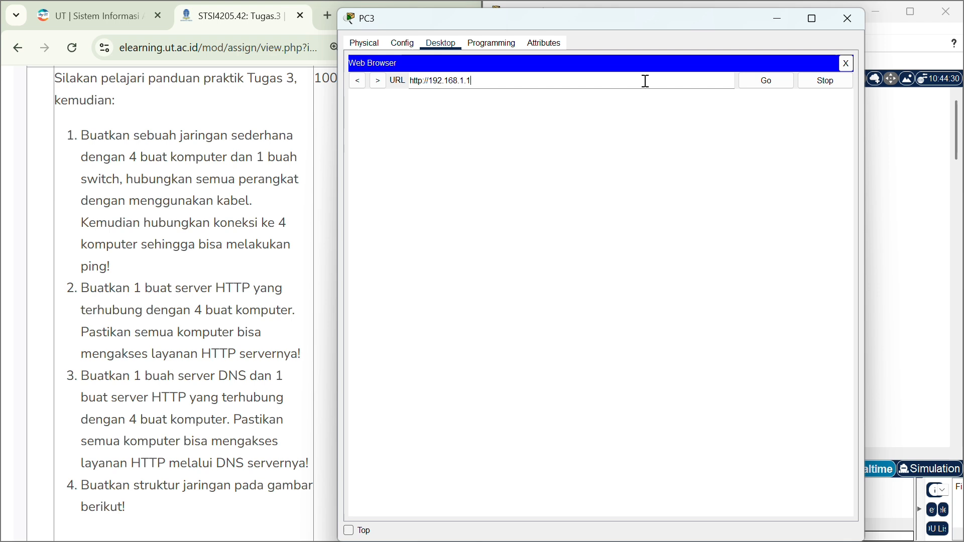
{"action": "key", "text": "Return"}
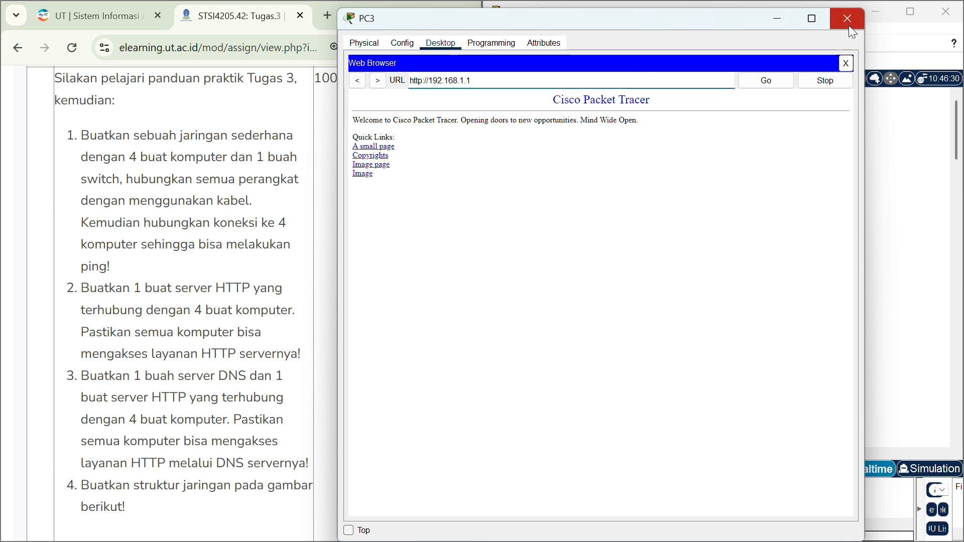
{"action": "left_click", "coordinate": [849, 23]}
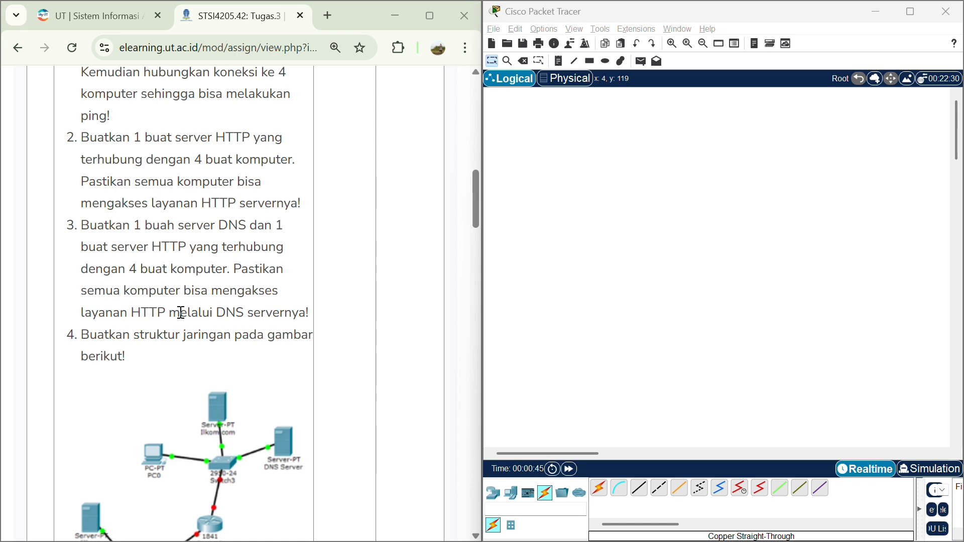
Step: Place two Server-PT devices side by side near the top of the empty workspace
{"action": "left_click", "coordinate": [804, 252]}
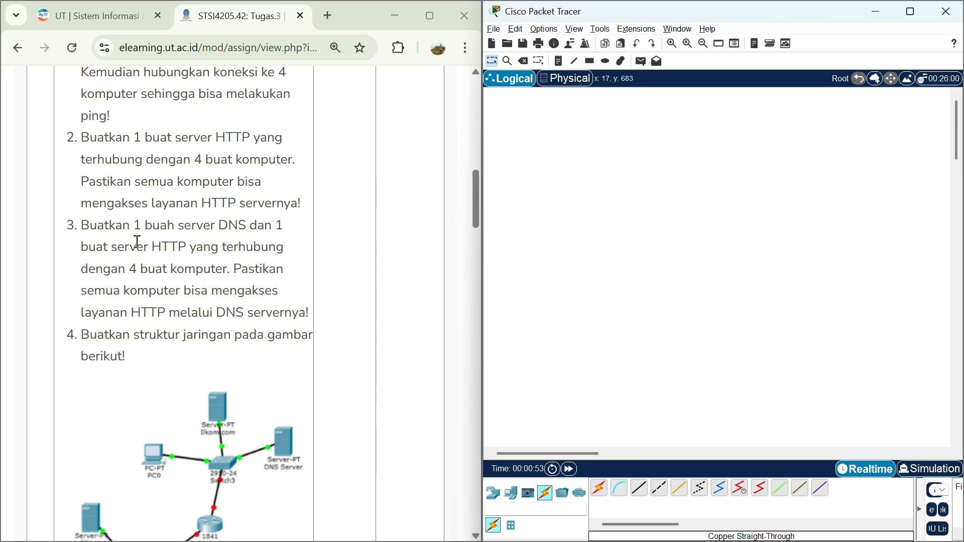
{"action": "left_click", "coordinate": [511, 493]}
{"action": "left_click", "coordinate": [639, 488]}
{"action": "left_click", "coordinate": [550, 132]}
{"action": "left_click", "coordinate": [638, 488]}
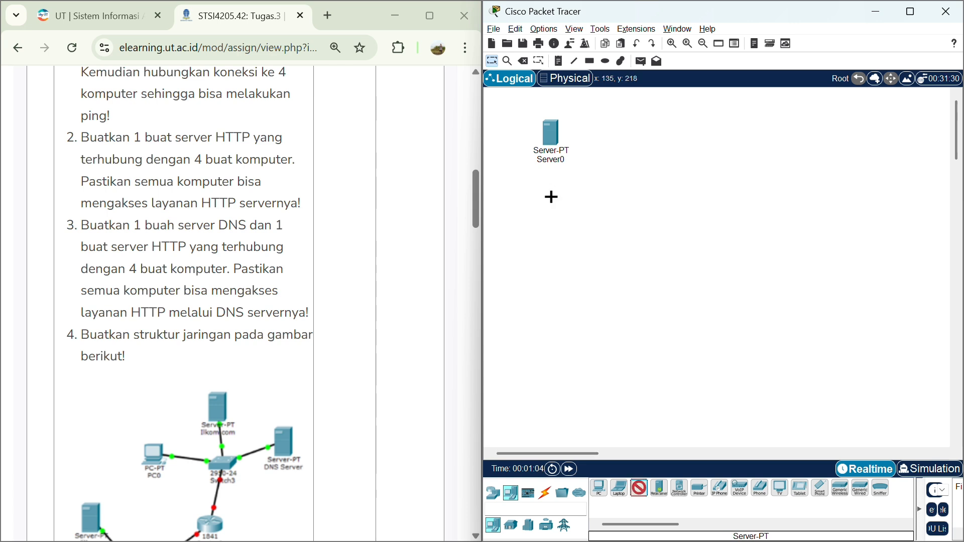
{"action": "left_click", "coordinate": [603, 134]}
Step: Rename the first server as Server DNS and the second as Server HTTP
{"action": "left_click", "coordinate": [551, 160]}
{"action": "key", "text": "BackSpace"}
{"action": "type", "text": "DNS"}
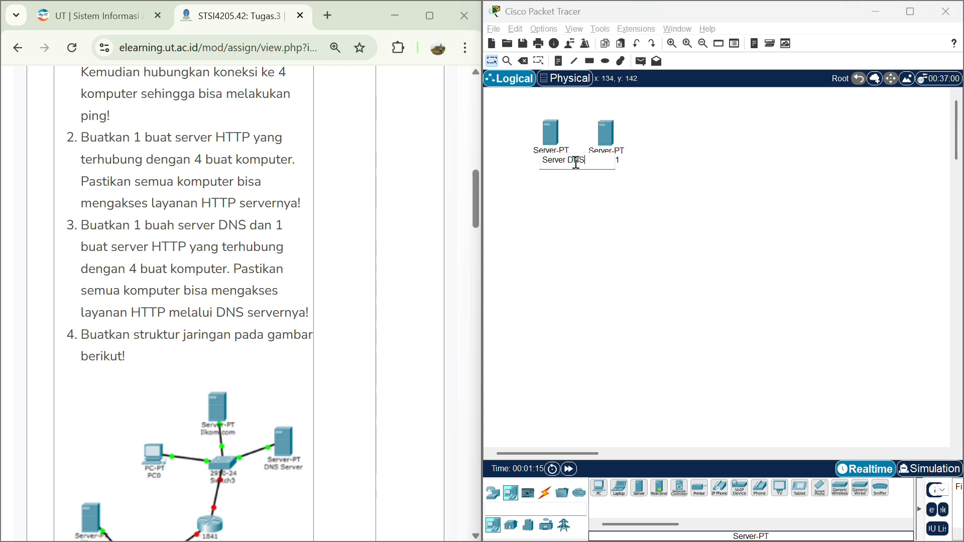
{"action": "key", "text": "Return"}
{"action": "left_click", "coordinate": [617, 160]}
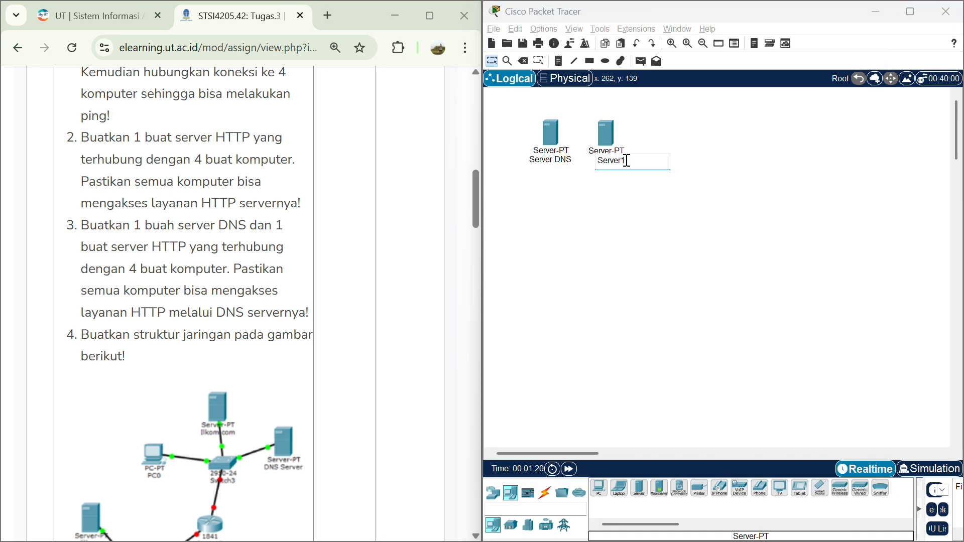
{"action": "key", "text": "BackSpace"}
{"action": "type", "text": "HTTP"}
{"action": "key", "text": "Return"}
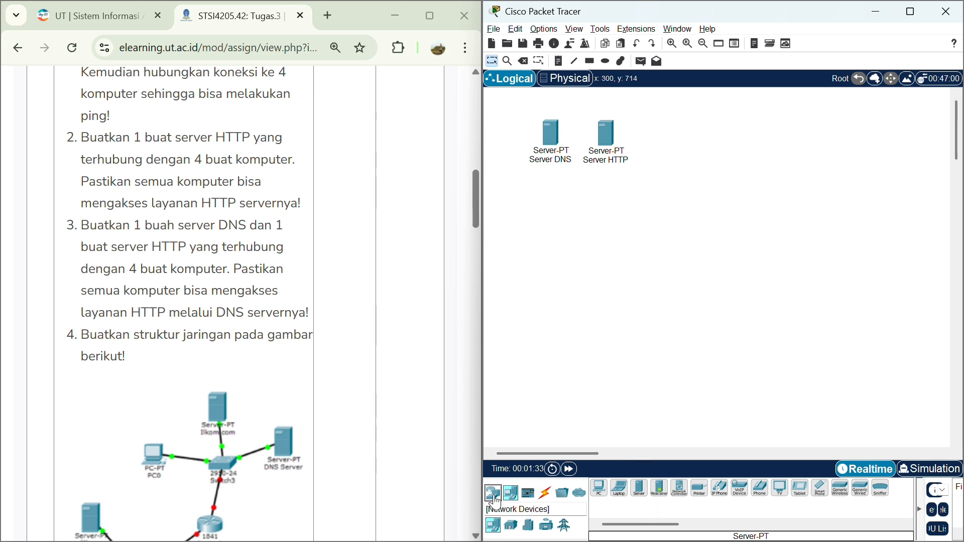
Step: Place a 2960 switch below the two servers
{"action": "left_click", "coordinate": [495, 499]}
{"action": "left_click", "coordinate": [599, 488]}
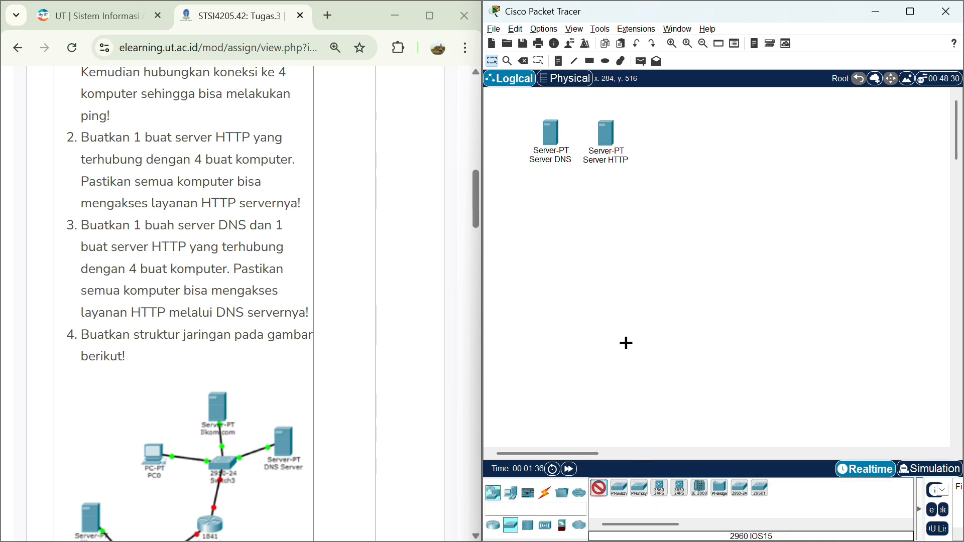
{"action": "left_click", "coordinate": [575, 227]}
Step: Add four PC-PT computers and arrange them in an evenly spaced vertical column to the right of the switch
{"action": "left_click", "coordinate": [510, 493]}
{"action": "left_click", "coordinate": [598, 488]}
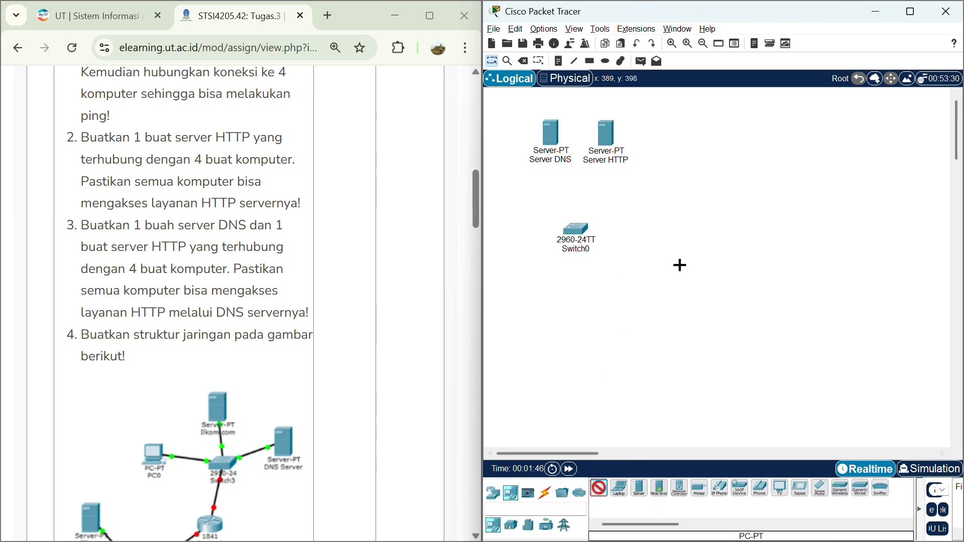
{"action": "left_click", "coordinate": [693, 232]}
{"action": "left_click", "coordinate": [695, 322]}
{"action": "left_click", "coordinate": [699, 374]}
{"action": "left_click_drag", "start_coordinate": [698, 328], "coordinate": [698, 286]}
{"action": "left_click_drag", "start_coordinate": [699, 374], "coordinate": [695, 321]}
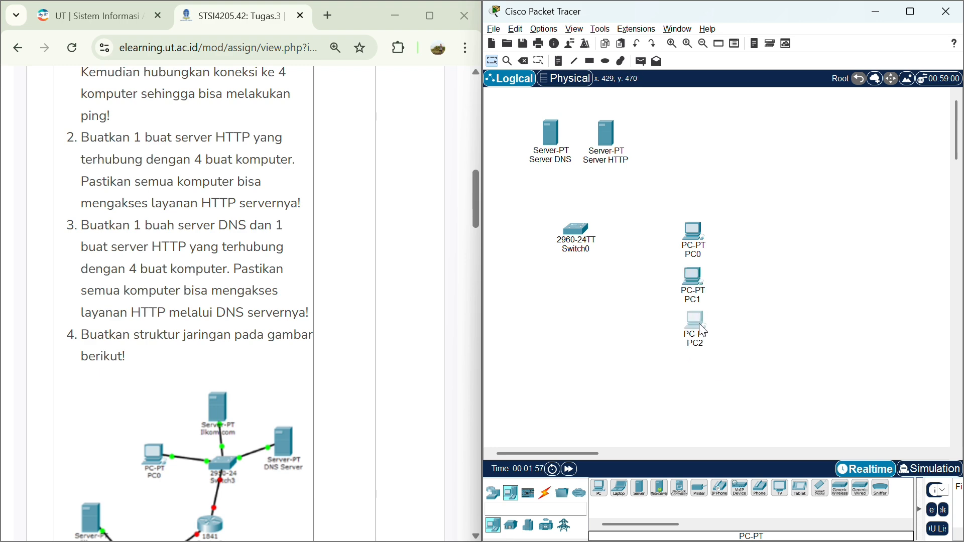
{"action": "left_click", "coordinate": [599, 488]}
{"action": "left_click", "coordinate": [698, 365]}
Step: Connect Server DNS and Server HTTP to Switch0 with copper straight-through cables
{"action": "left_click", "coordinate": [544, 493]}
{"action": "left_click", "coordinate": [639, 488]}
{"action": "left_click", "coordinate": [554, 132]}
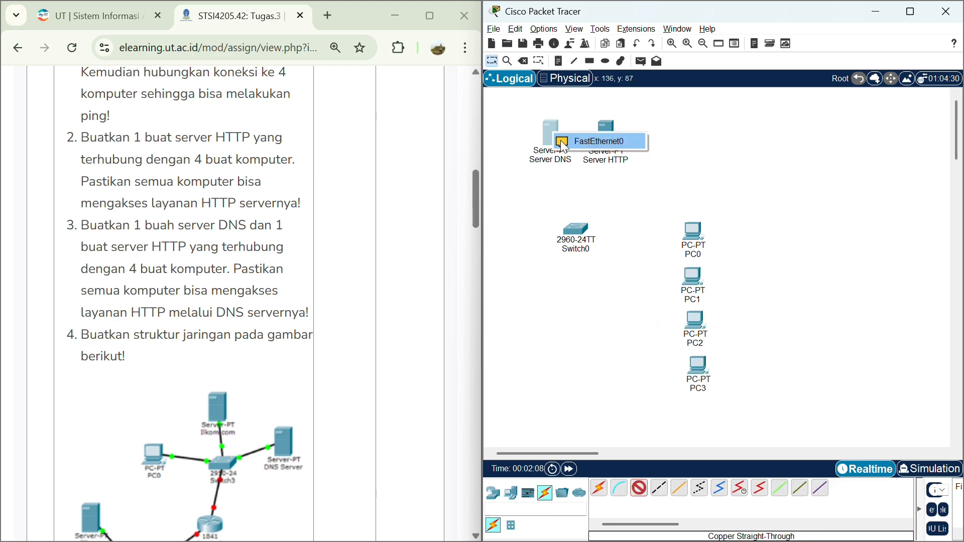
{"action": "left_click", "coordinate": [563, 141]}
{"action": "left_click", "coordinate": [575, 229]}
{"action": "left_click", "coordinate": [602, 11]}
{"action": "left_click", "coordinate": [639, 488]}
{"action": "left_click", "coordinate": [606, 139]}
{"action": "left_click", "coordinate": [627, 150]}
{"action": "left_click", "coordinate": [576, 229]}
Step: Connect Switch0 to PC0 and PC1 with copper straight-through cables
{"action": "left_click", "coordinate": [639, 488]}
{"action": "left_click", "coordinate": [576, 228]}
{"action": "left_click", "coordinate": [608, 25]}
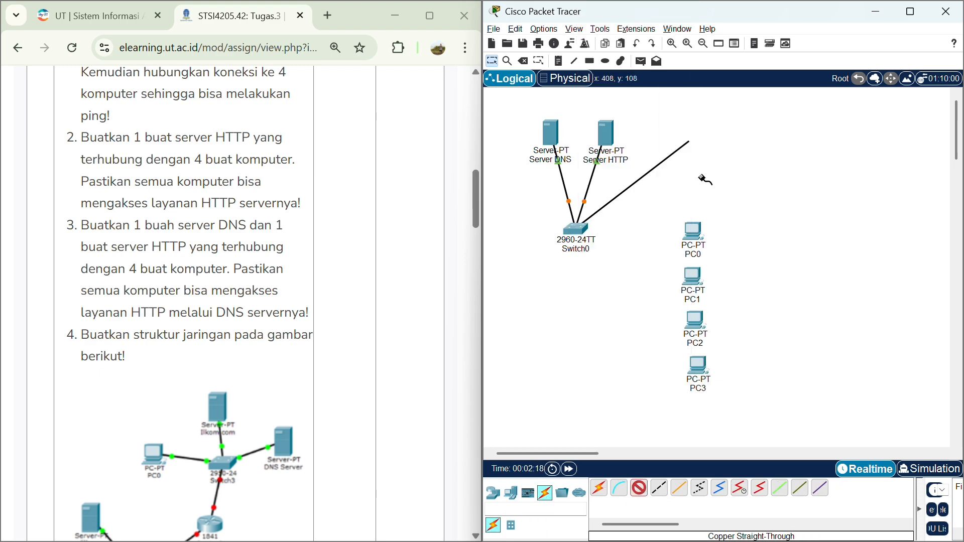
{"action": "left_click", "coordinate": [692, 233]}
{"action": "left_click", "coordinate": [717, 289]}
{"action": "left_click", "coordinate": [639, 488]}
{"action": "left_click", "coordinate": [578, 228]}
{"action": "left_click", "coordinate": [697, 277]}
{"action": "left_click", "coordinate": [723, 337]}
Step: Connect Switch0 to PC2 and PC3 with copper straight-through cables
{"action": "left_click", "coordinate": [639, 488]}
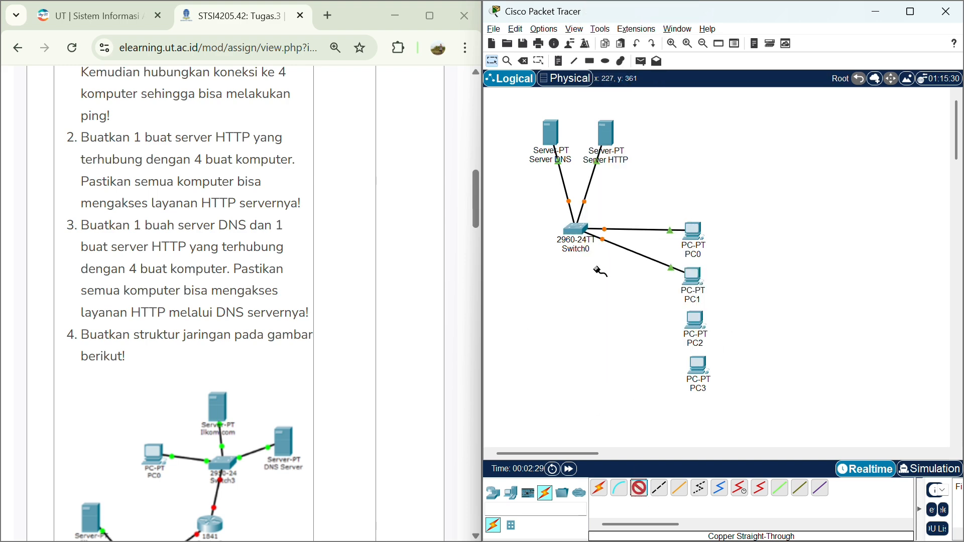
{"action": "left_click", "coordinate": [576, 229]}
{"action": "left_click", "coordinate": [607, 25]}
{"action": "left_click", "coordinate": [695, 322]}
{"action": "left_click", "coordinate": [718, 378]}
{"action": "left_click", "coordinate": [639, 488]}
{"action": "left_click", "coordinate": [576, 231]}
{"action": "left_click", "coordinate": [607, 25]}
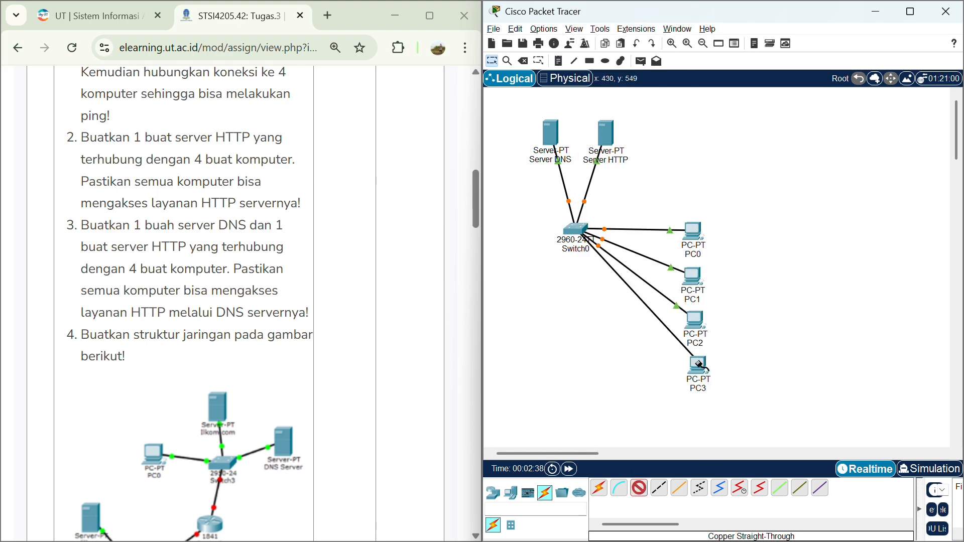
{"action": "left_click", "coordinate": [697, 369]}
{"action": "left_click", "coordinate": [719, 407]}
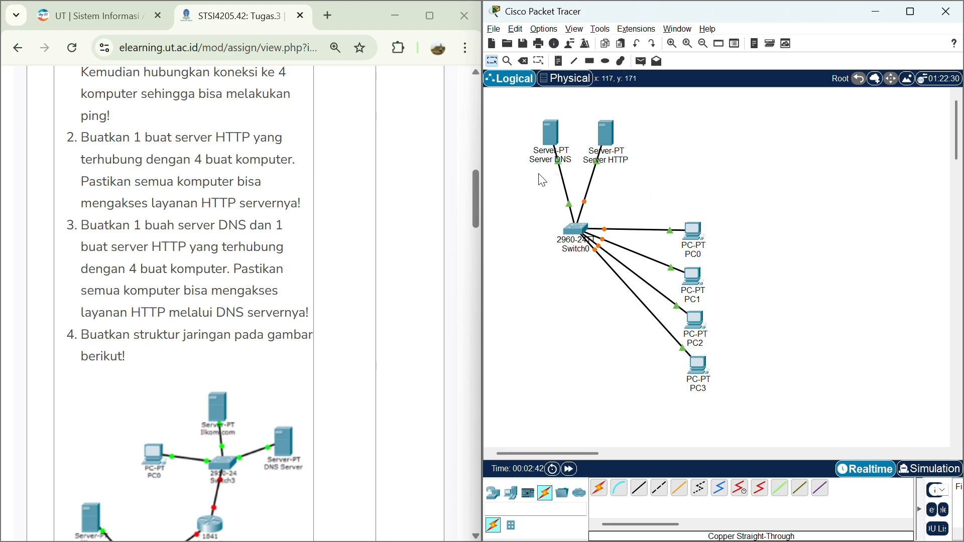
Step: Give Server DNS the static IPv4 address 192.168.1.1 with subnet mask 255.255.255.0
{"action": "left_click", "coordinate": [557, 130]}
{"action": "left_click_drag", "start_coordinate": [569, 18], "coordinate": [568, 46]}
{"action": "left_click", "coordinate": [440, 71]}
{"action": "left_click", "coordinate": [479, 74]}
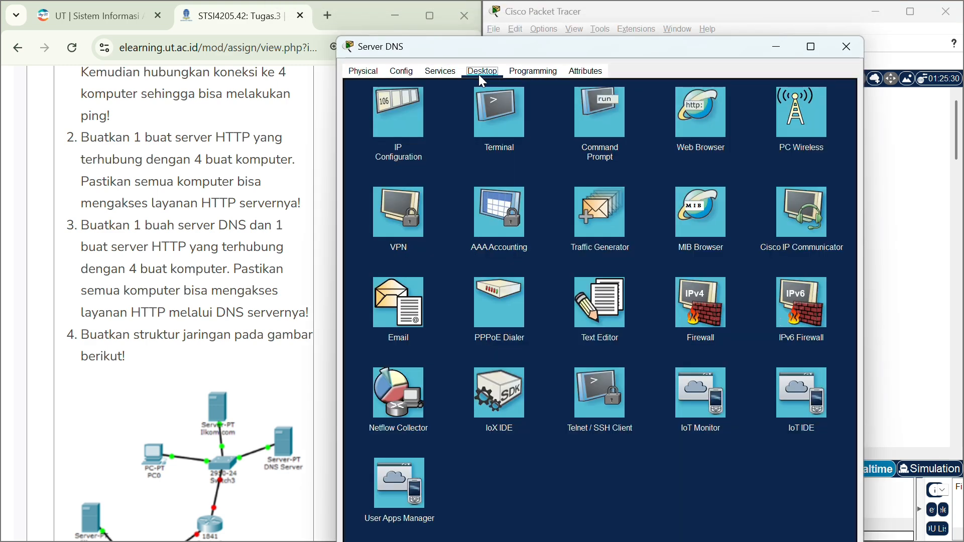
{"action": "left_click", "coordinate": [389, 109]}
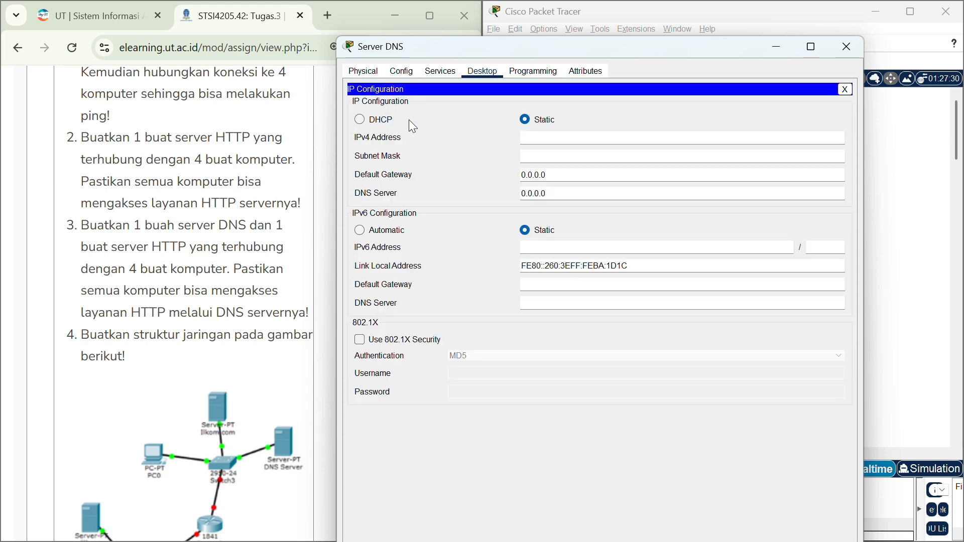
{"action": "left_click", "coordinate": [594, 138]}
{"action": "type", "text": "192.168.1.1"}
{"action": "left_click", "coordinate": [594, 155]}
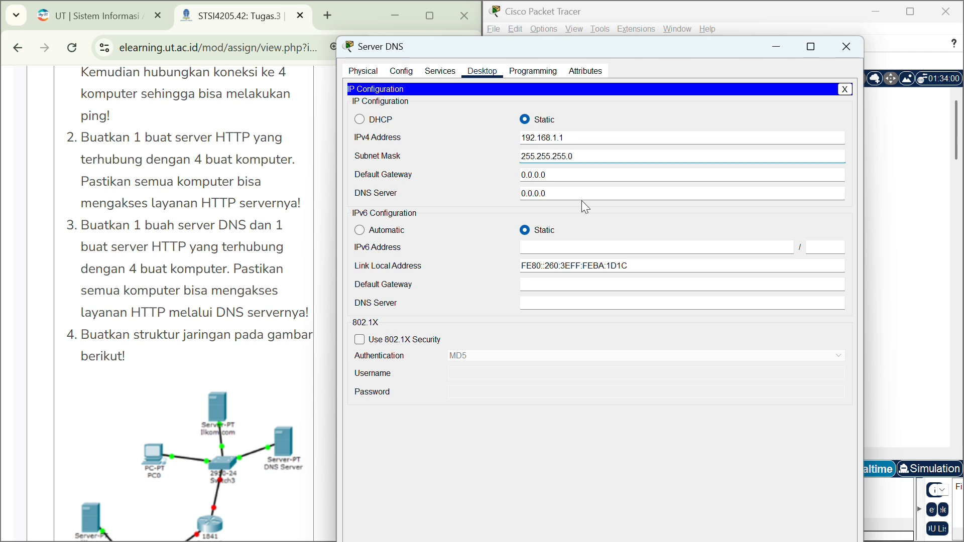
Step: Set Server DNS's DNS server address to 192.168.1.1 and close its window
{"action": "left_click", "coordinate": [571, 192]}
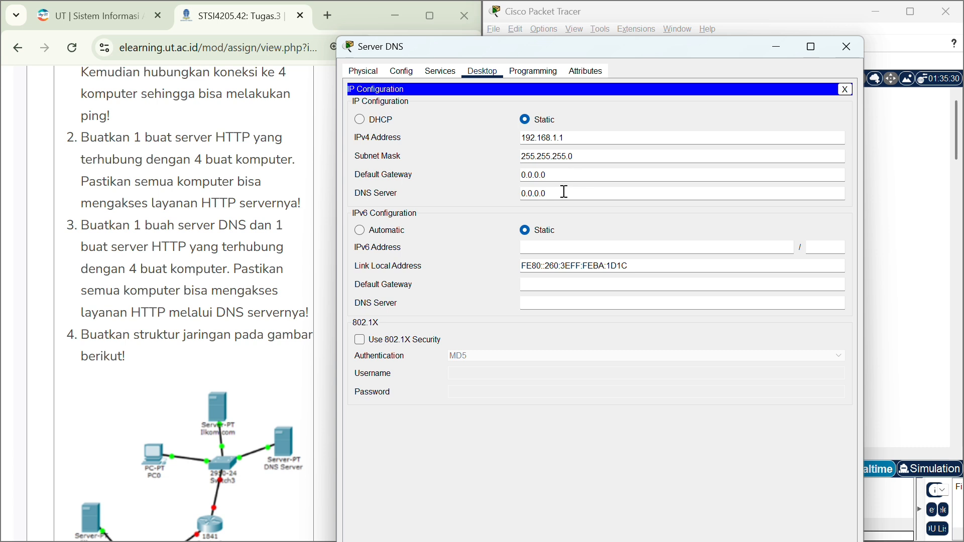
{"action": "left_click_drag", "start_coordinate": [563, 192], "coordinate": [513, 194]}
{"action": "type", "text": "192.168.1.1"}
{"action": "left_click", "coordinate": [853, 47]}
Step: Give Server HTTP the static IPv4 address 192.168.1.2 with subnet mask 255.255.255.0
{"action": "left_click", "coordinate": [610, 124]}
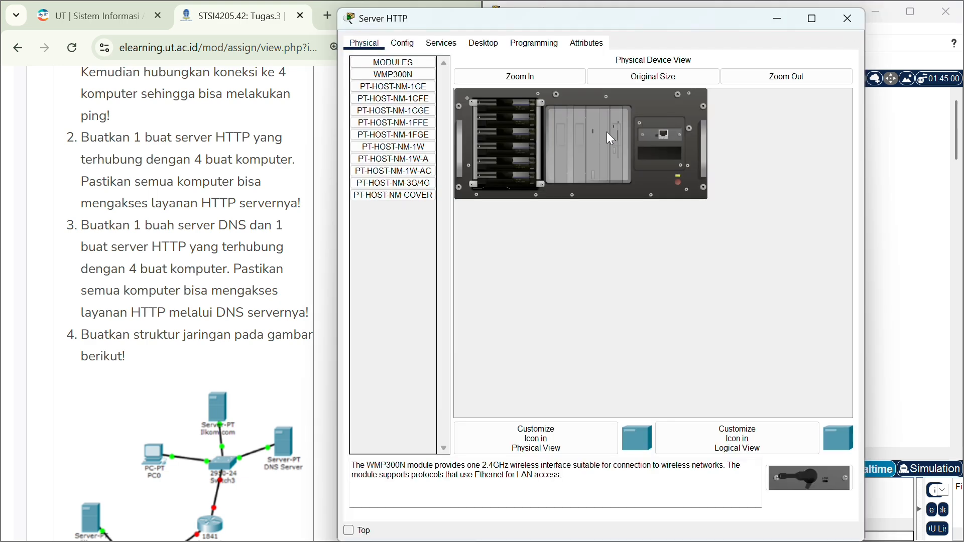
{"action": "left_click_drag", "start_coordinate": [653, 18], "coordinate": [653, 38]}
{"action": "left_click", "coordinate": [483, 65]}
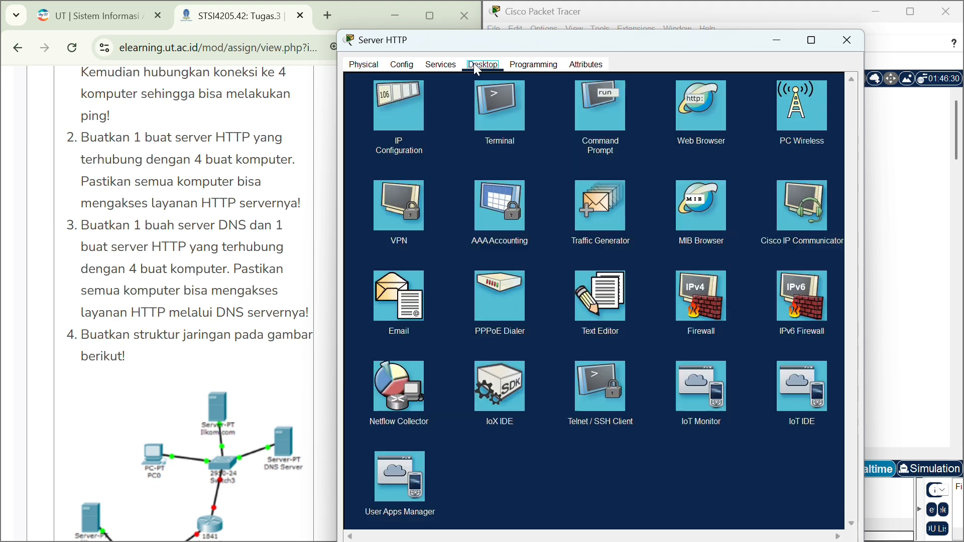
{"action": "left_click", "coordinate": [399, 101]}
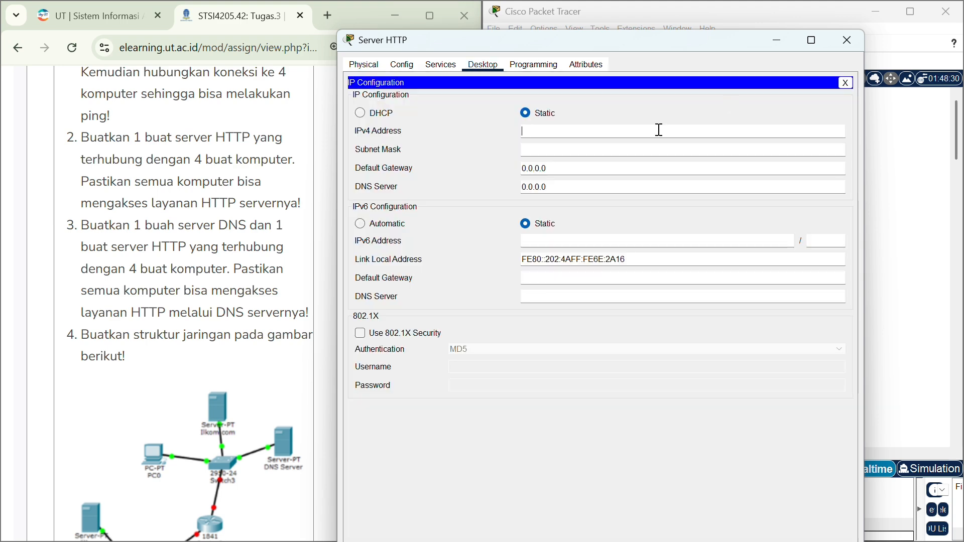
{"action": "type", "text": "192.168.1"}
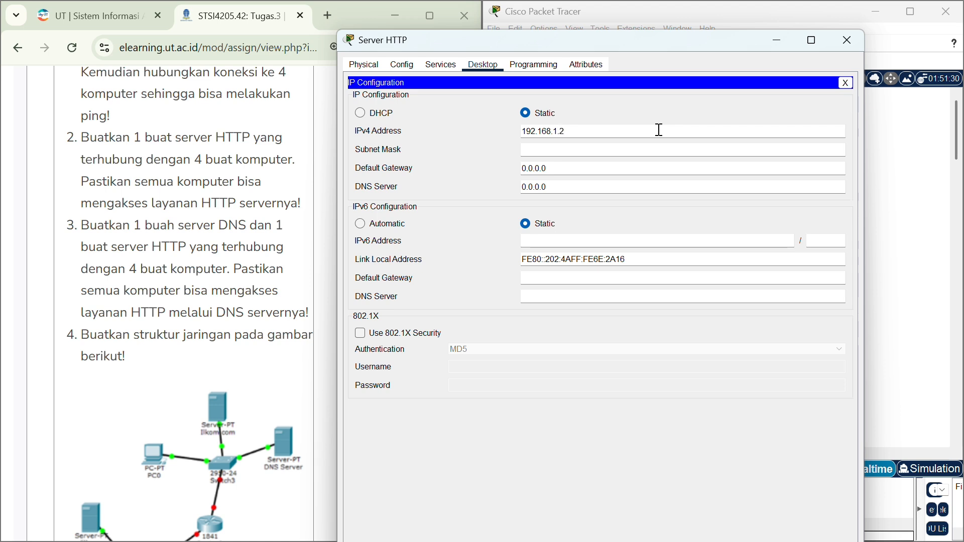
{"action": "type", "text": ".2"}
{"action": "left_click", "coordinate": [540, 148]}
Step: Set Server HTTP's DNS server address to 192.168.1.1 and check its HTTP service settings
{"action": "left_click_drag", "start_coordinate": [549, 187], "coordinate": [507, 189]}
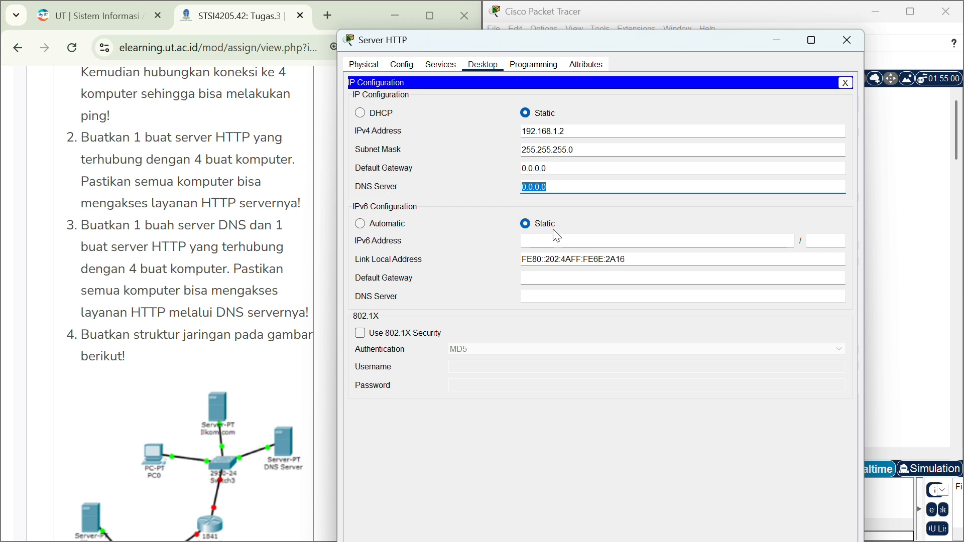
{"action": "type", "text": "192.168.1.1"}
{"action": "left_click", "coordinate": [432, 65]}
{"action": "left_click", "coordinate": [404, 96]}
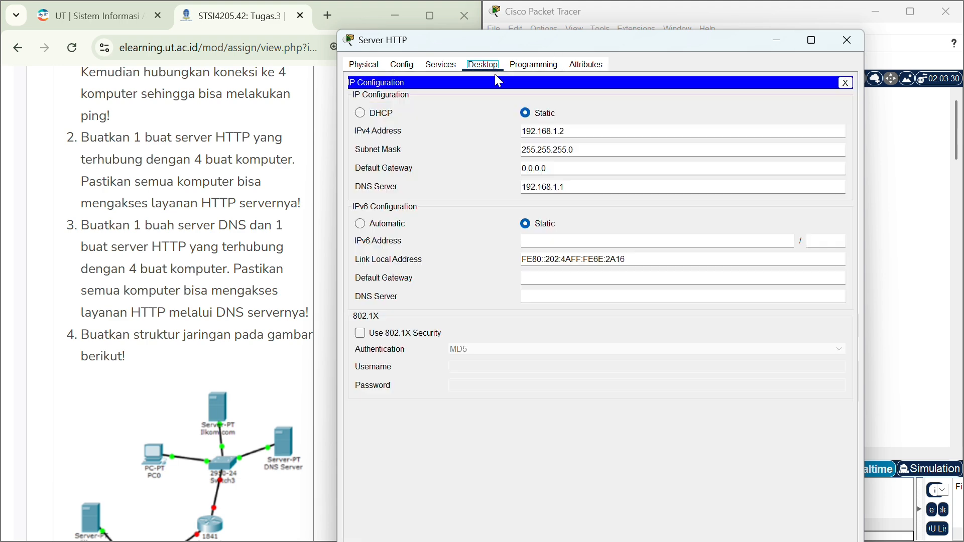
Step: Close Server HTTP's window and turn on the DNS service on Server DNS
{"action": "left_click", "coordinate": [847, 40]}
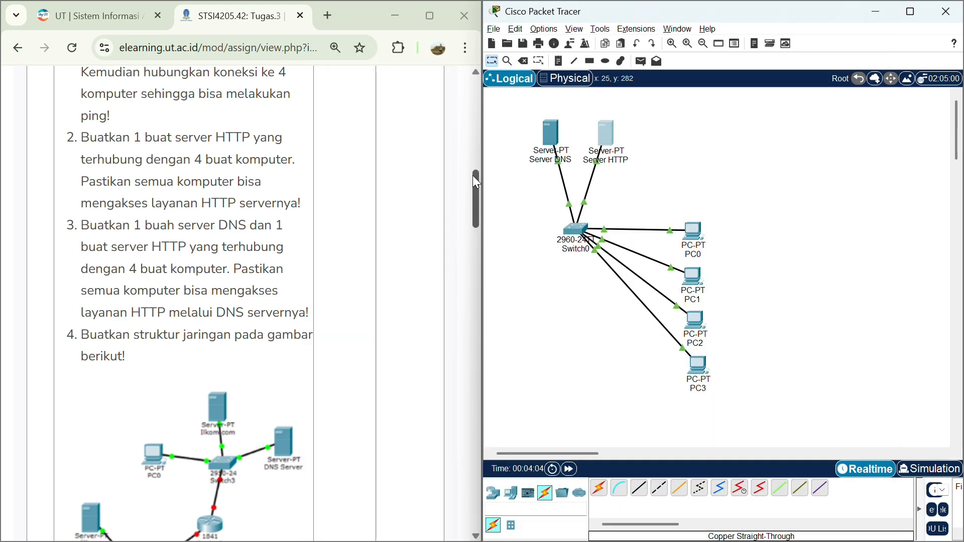
{"action": "left_click", "coordinate": [553, 136]}
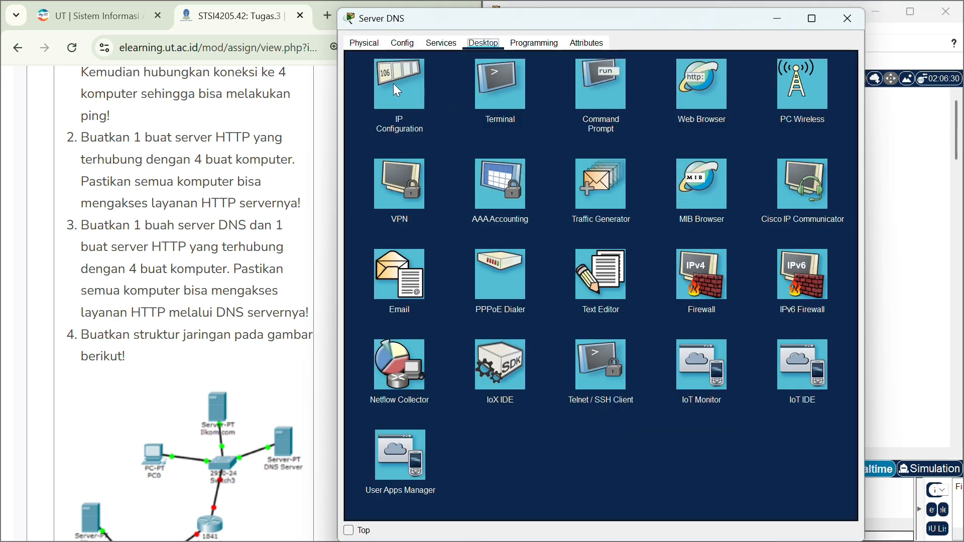
{"action": "left_click_drag", "start_coordinate": [680, 17], "coordinate": [683, 31]}
{"action": "left_click", "coordinate": [443, 57]}
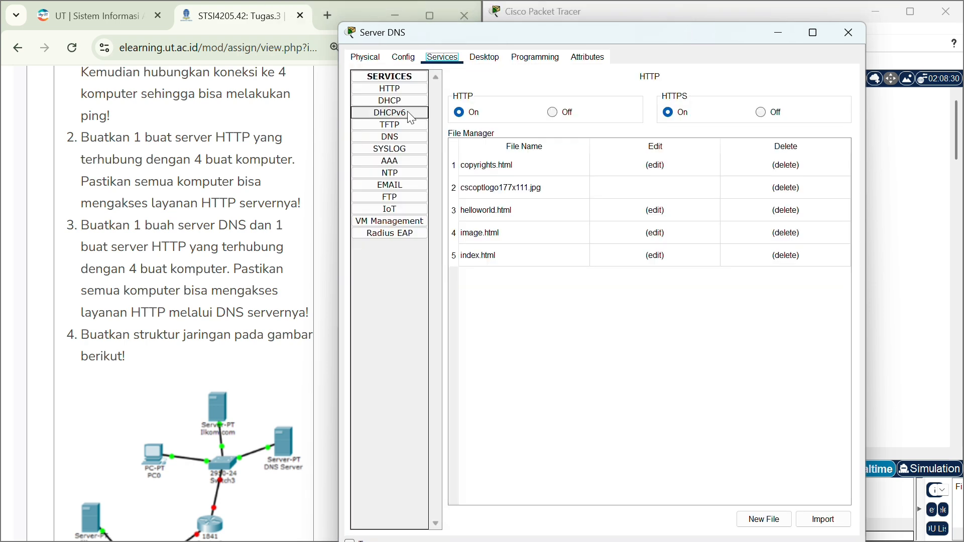
{"action": "left_click", "coordinate": [398, 139]}
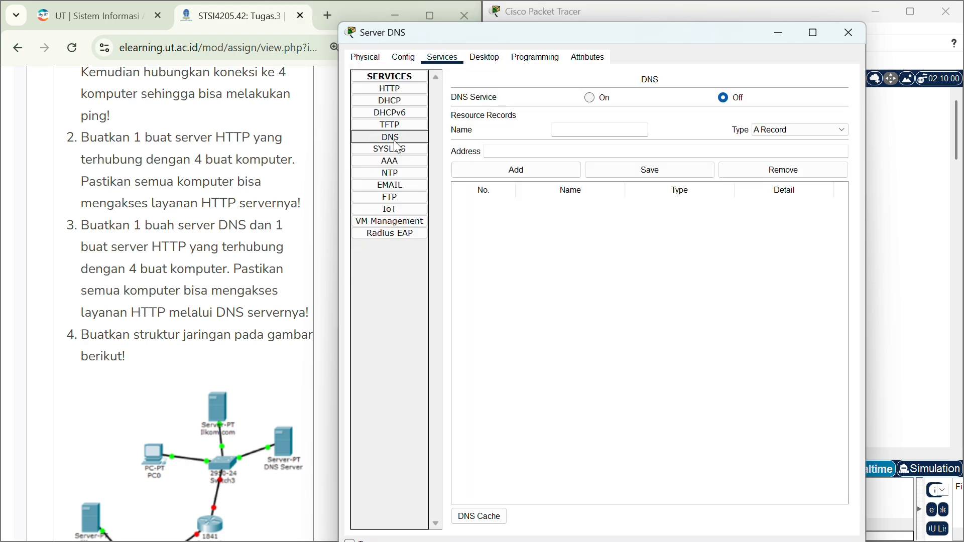
{"action": "left_click", "coordinate": [595, 99]}
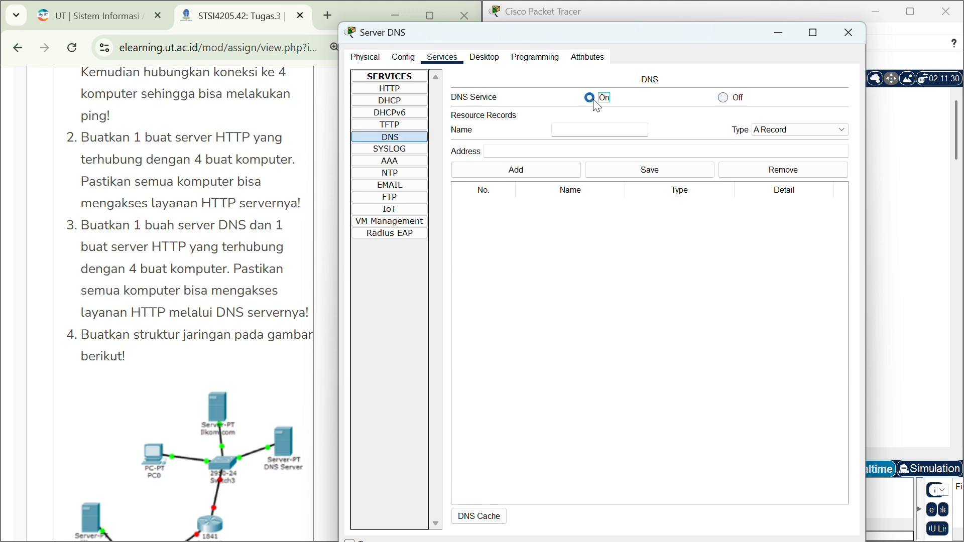
{"action": "left_click", "coordinate": [595, 130]}
{"action": "type", "text": "putridewo.com"}
{"action": "left_click", "coordinate": [585, 130]}
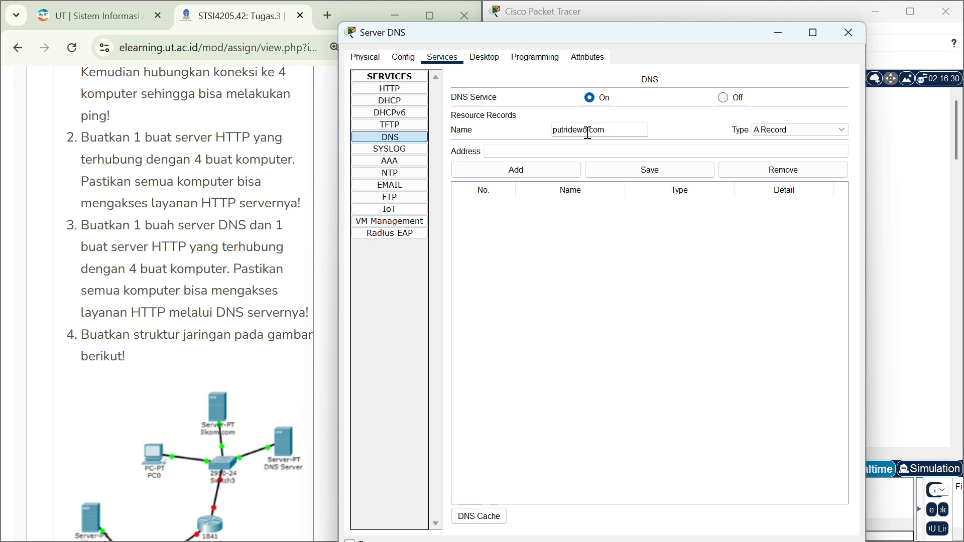
{"action": "key", "text": "BackSpace"}
{"action": "type", "text": "www."}
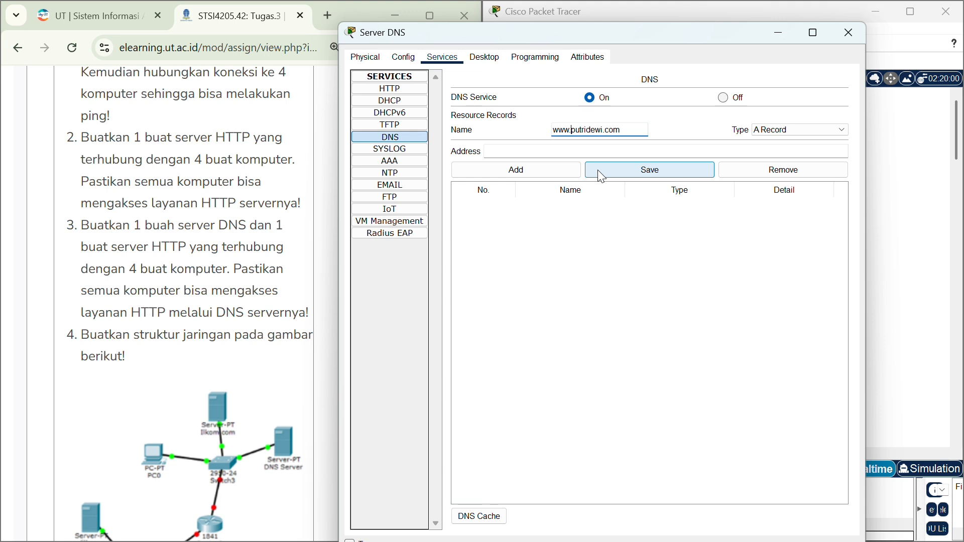
{"action": "left_click", "coordinate": [558, 152]}
{"action": "type", "text": "19"}
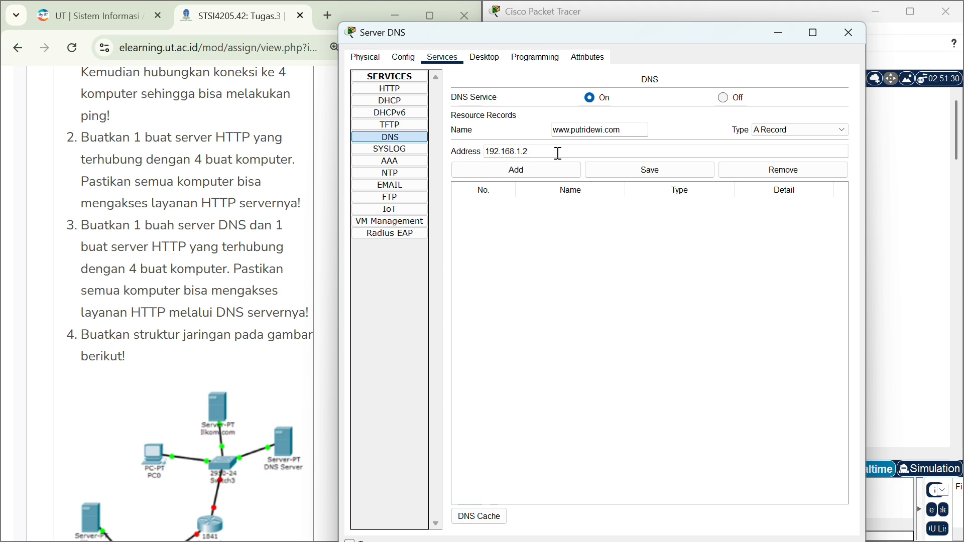
{"action": "type", "text": "2.168.1.2"}
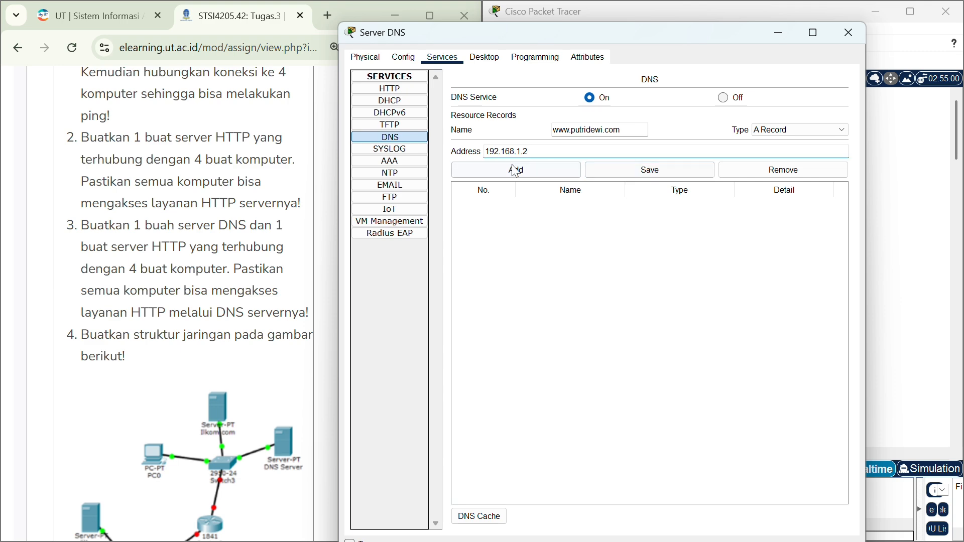
{"action": "left_click", "coordinate": [508, 171]}
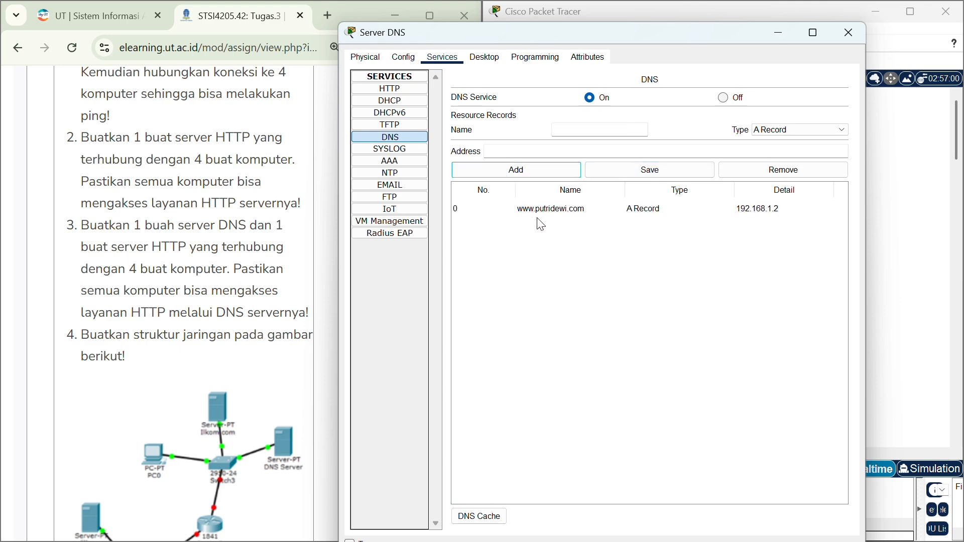
{"action": "left_click", "coordinate": [847, 34]}
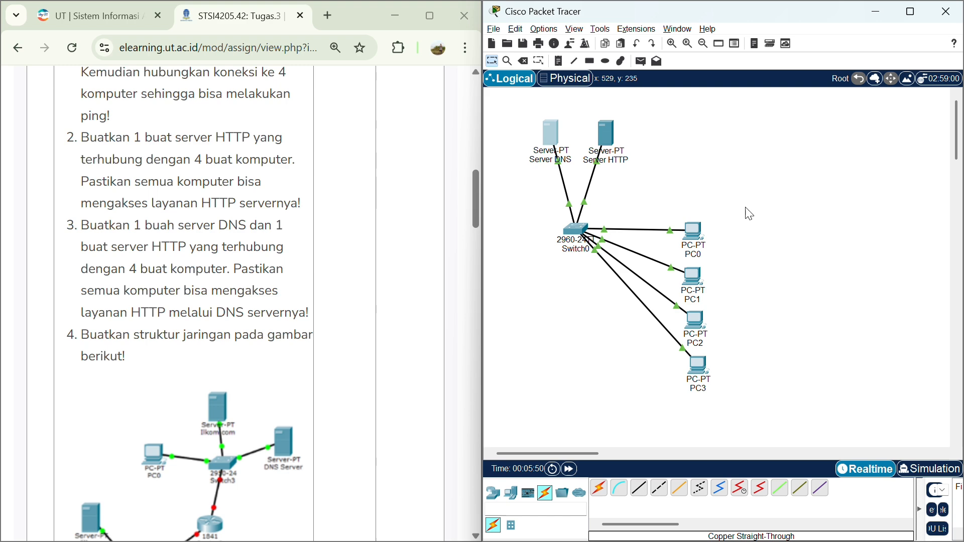
Step: Give PC0 the static IPv4 address 192.168.1.3 with subnet mask 255.255.255.0
{"action": "left_click", "coordinate": [694, 236]}
{"action": "left_click", "coordinate": [444, 69]}
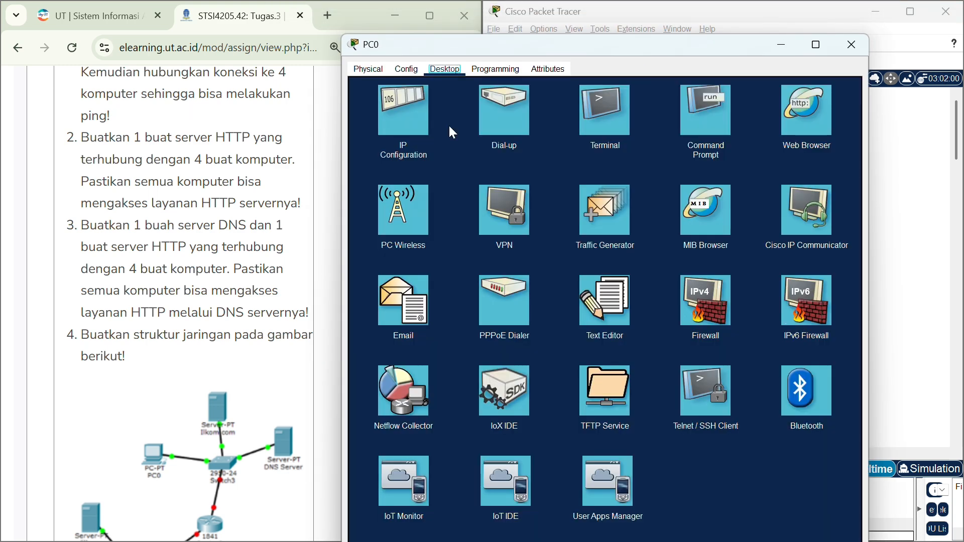
{"action": "left_click", "coordinate": [381, 98]}
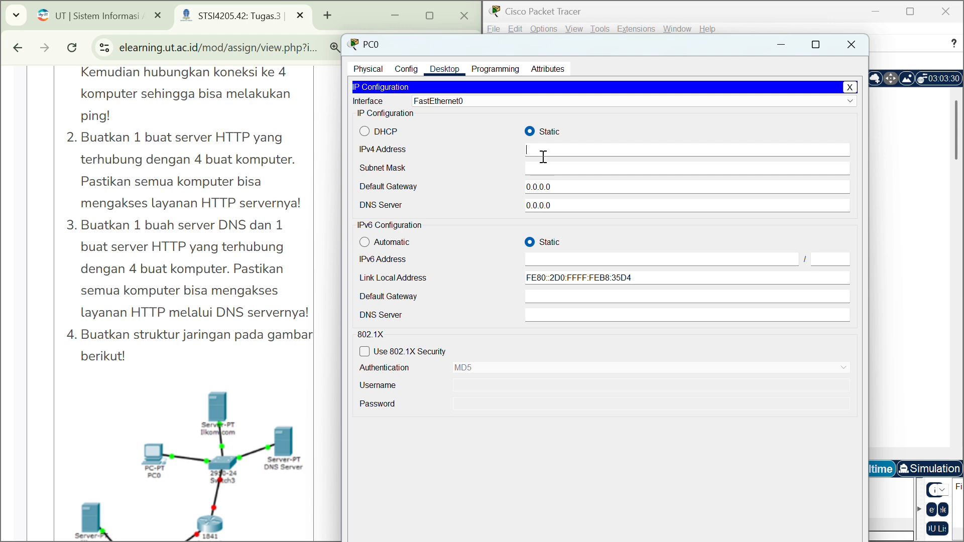
{"action": "left_click", "coordinate": [543, 155]}
{"action": "double_click", "coordinate": [542, 151]}
{"action": "key", "text": "ctrl+c"}
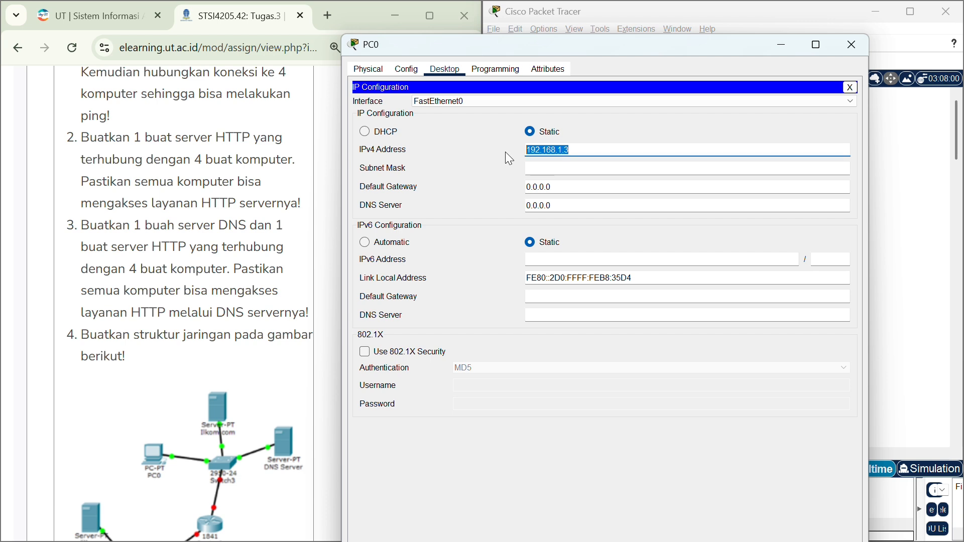
{"action": "left_click", "coordinate": [528, 166]}
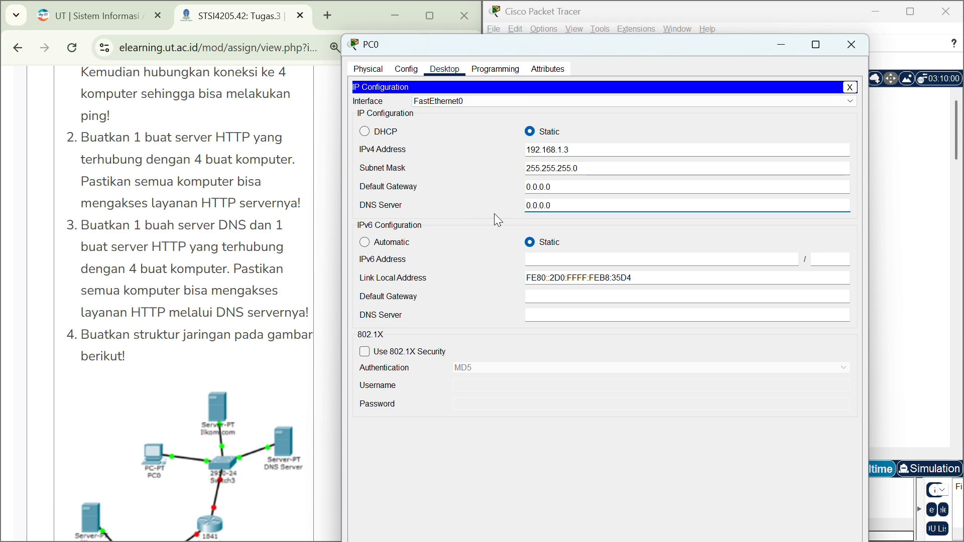
Step: Set PC0's DNS server address to 192.168.1.1 and close its window
{"action": "double_click", "coordinate": [583, 206]}
{"action": "key", "text": "ctrl+v"}
{"action": "key", "text": "BackSpace"}
{"action": "type", "text": "1"}
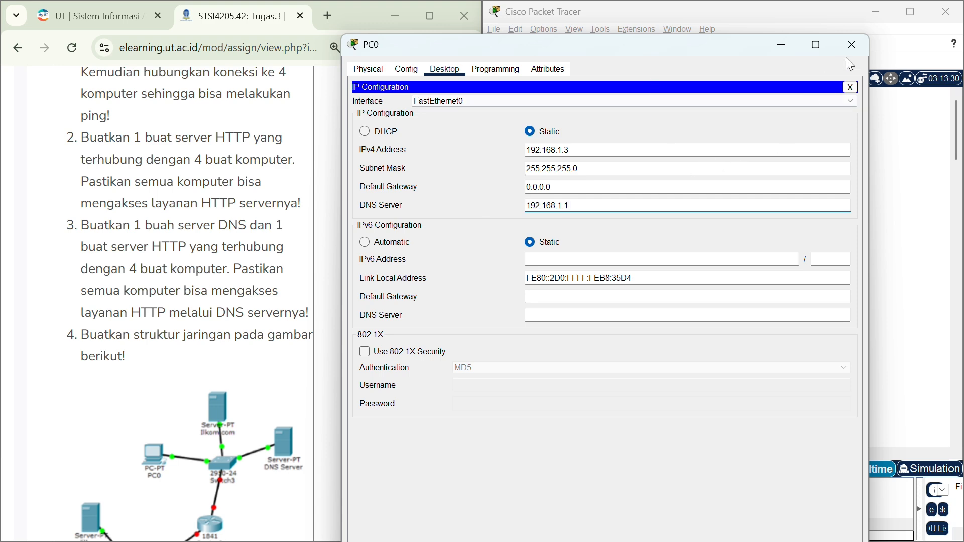
{"action": "left_click", "coordinate": [851, 44]}
Step: Give PC1 the static IPv4 address 192.168.1.4 with subnet mask 255.255.255.0
{"action": "left_click", "coordinate": [696, 279]}
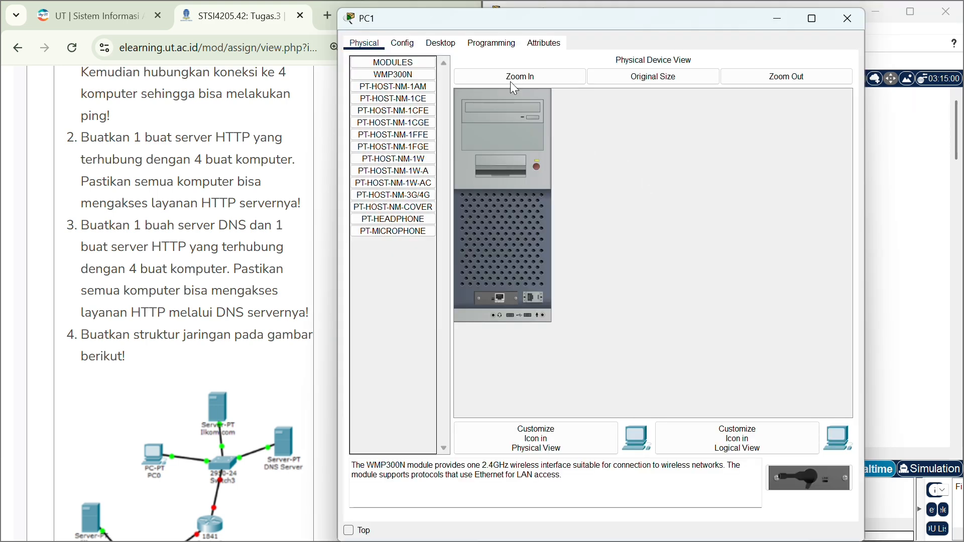
{"action": "left_click", "coordinate": [441, 68]}
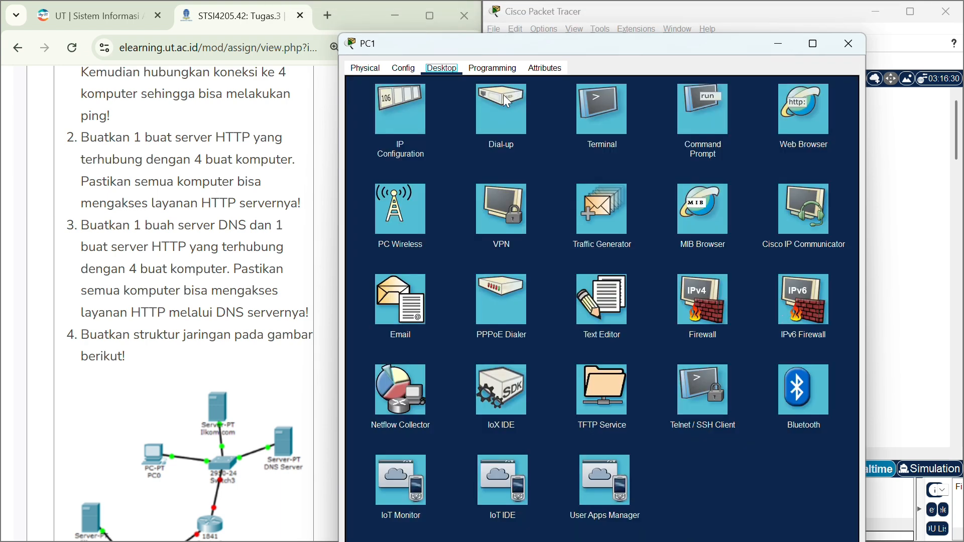
{"action": "left_click", "coordinate": [410, 103]}
{"action": "right_click", "coordinate": [538, 153]}
{"action": "left_click", "coordinate": [602, 224]}
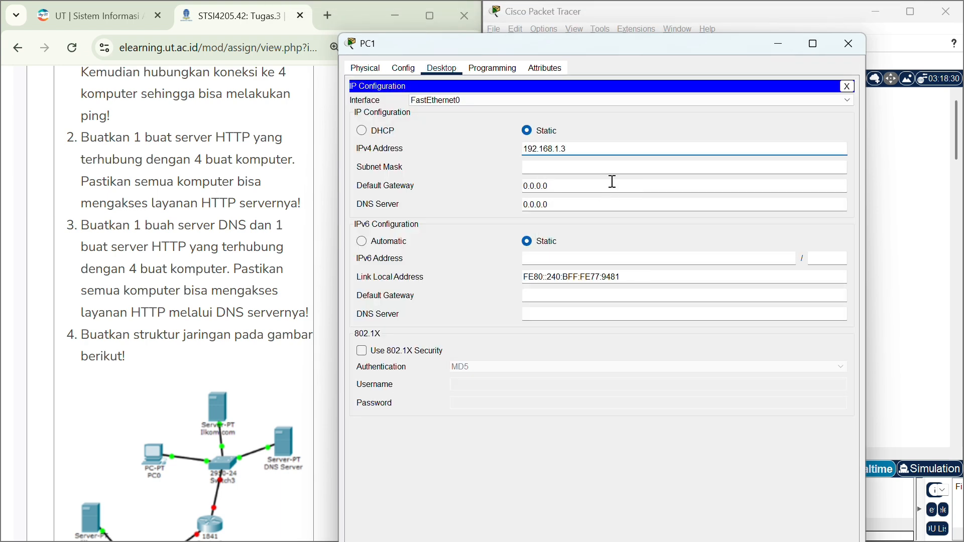
{"action": "left_click", "coordinate": [611, 168]}
Step: Set PC1's DNS server address to 192.168.1.1 and close its window
{"action": "left_click", "coordinate": [604, 203]}
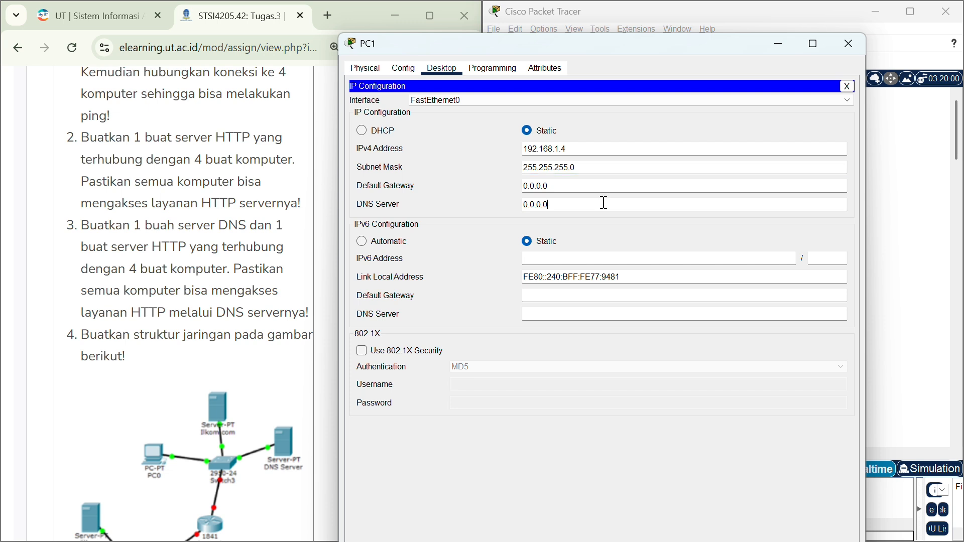
{"action": "left_click_drag", "start_coordinate": [563, 206], "coordinate": [499, 198]}
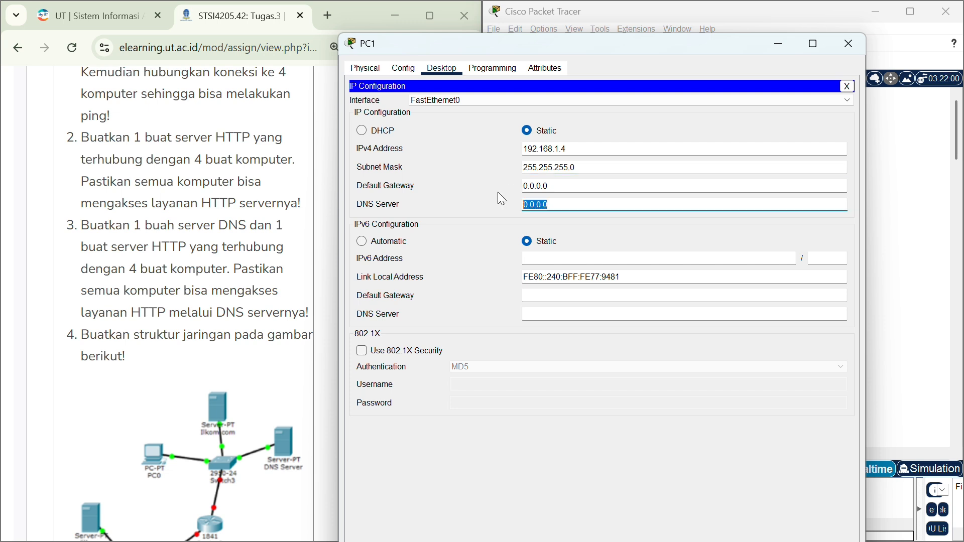
{"action": "key", "text": "ctrl+v"}
{"action": "key", "text": "BackSpace"}
{"action": "type", "text": "1"}
{"action": "left_click", "coordinate": [847, 44]}
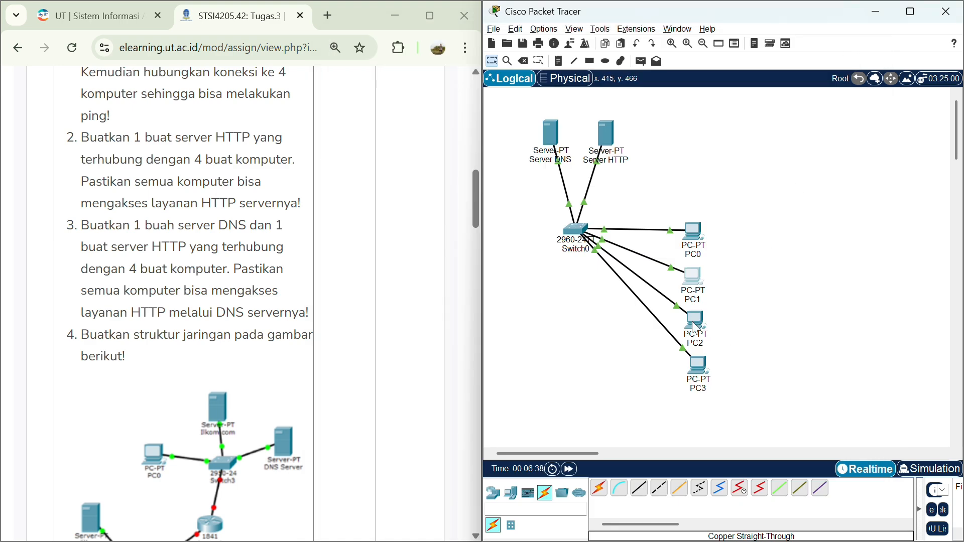
Step: Give PC2 the static IPv4 address 192.168.1.5 with subnet mask 255.255.255.0
{"action": "left_click", "coordinate": [691, 324]}
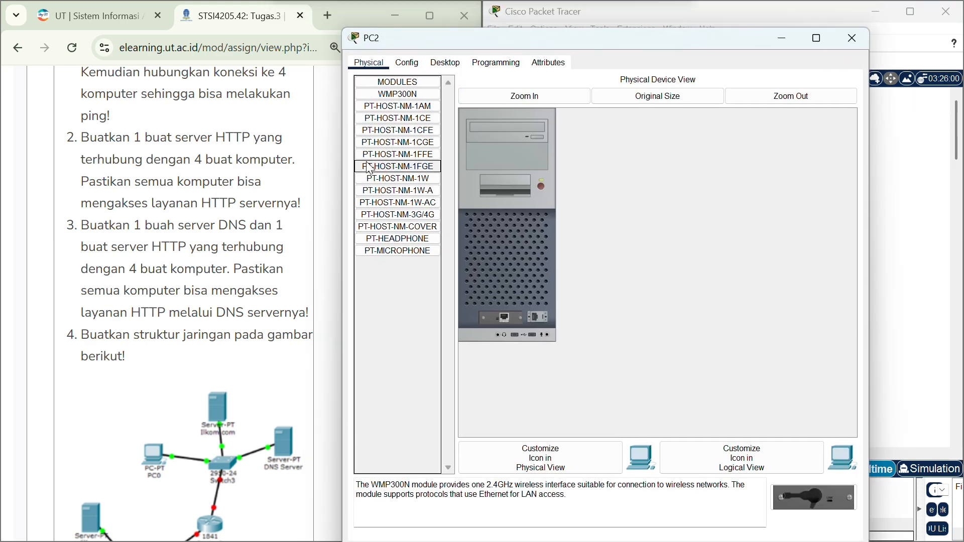
{"action": "left_click", "coordinate": [444, 62]}
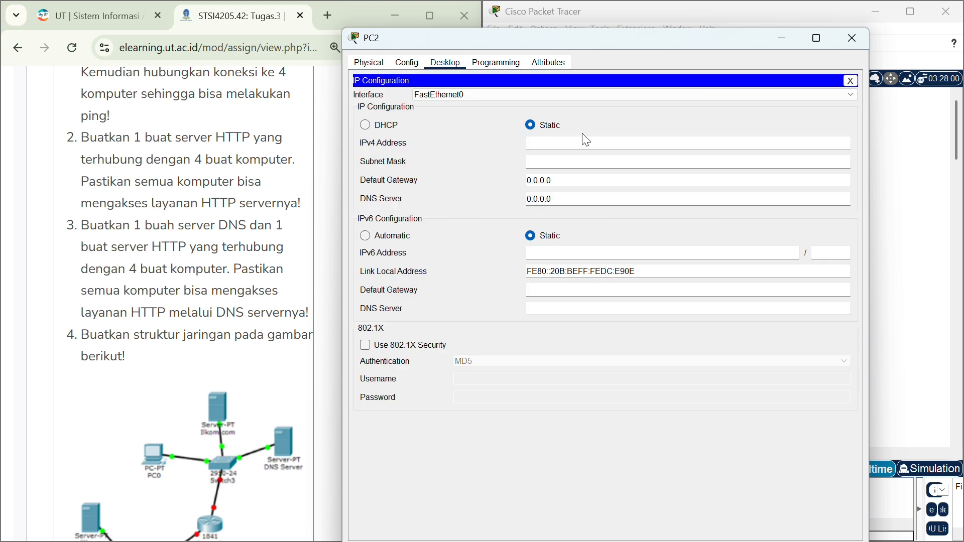
{"action": "left_click", "coordinate": [590, 147]}
{"action": "type", "text": "192.168.1.3"}
{"action": "left_click", "coordinate": [590, 159]}
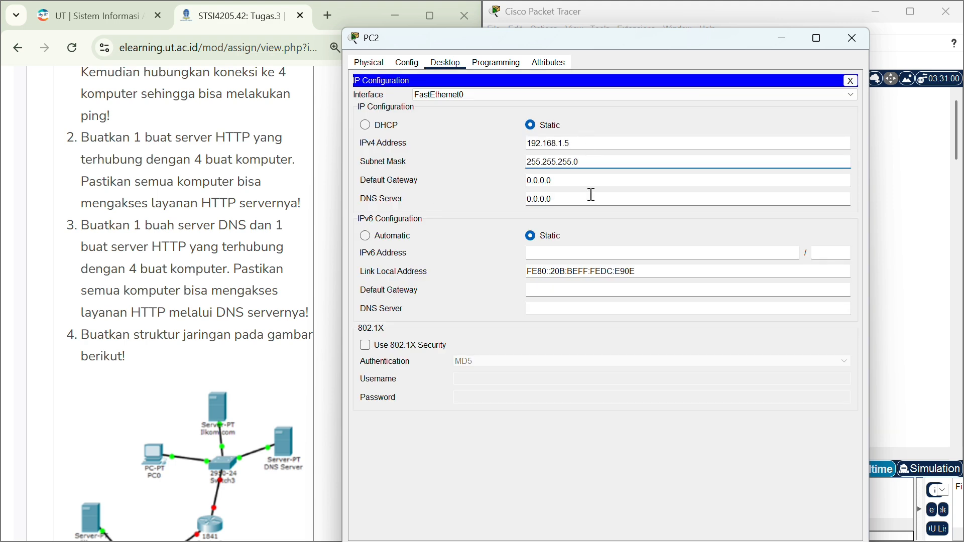
Step: Set PC2's DNS server address to 192.168.1.1 and close its window
{"action": "left_click_drag", "start_coordinate": [594, 199], "coordinate": [483, 200]}
{"action": "type", "text": "192.168.1.1"}
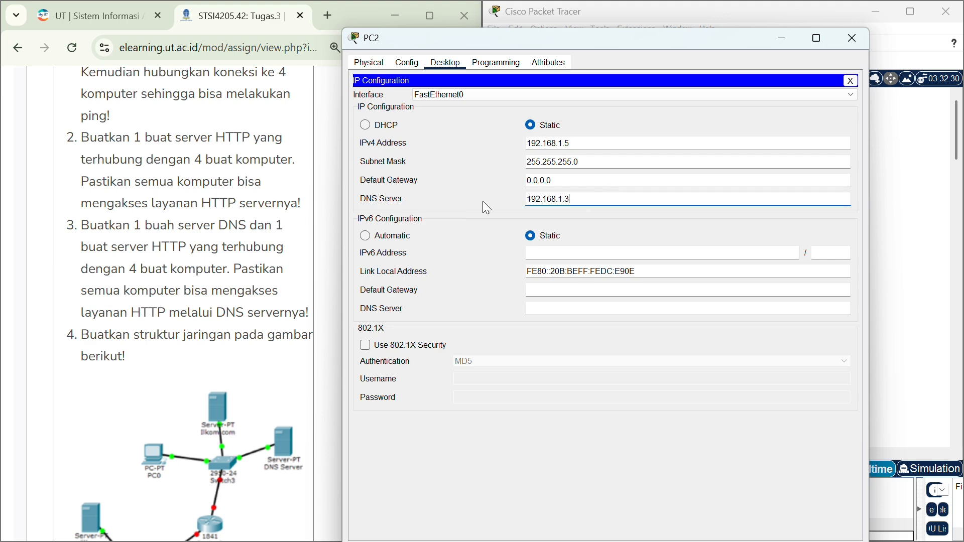
{"action": "key", "text": "BackSpace"}
{"action": "type", "text": "1"}
{"action": "left_click", "coordinate": [855, 44]}
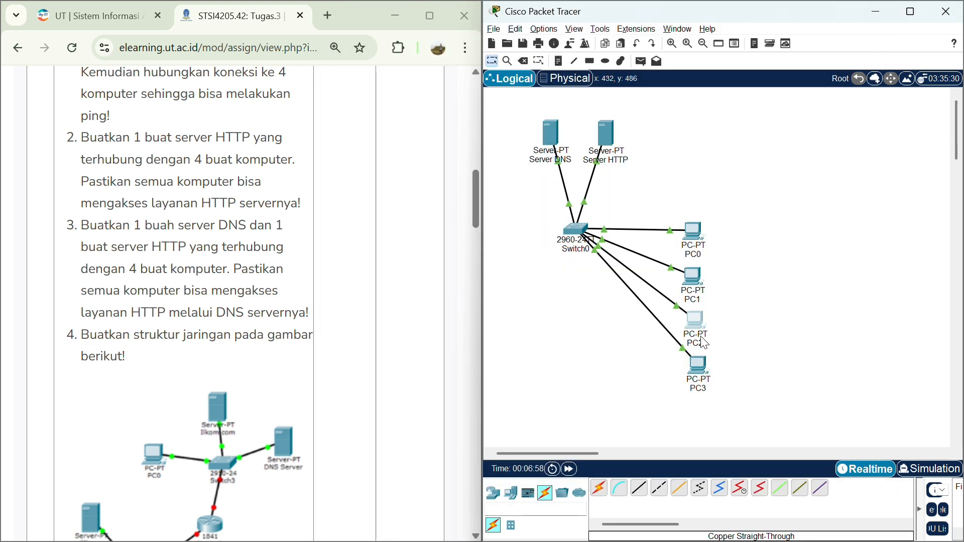
Step: Give PC3 the static IPv4 address 192.168.1.6 with subnet mask 255.255.255.0
{"action": "left_click", "coordinate": [703, 370]}
{"action": "left_click", "coordinate": [440, 146]}
{"action": "left_click", "coordinate": [396, 196]}
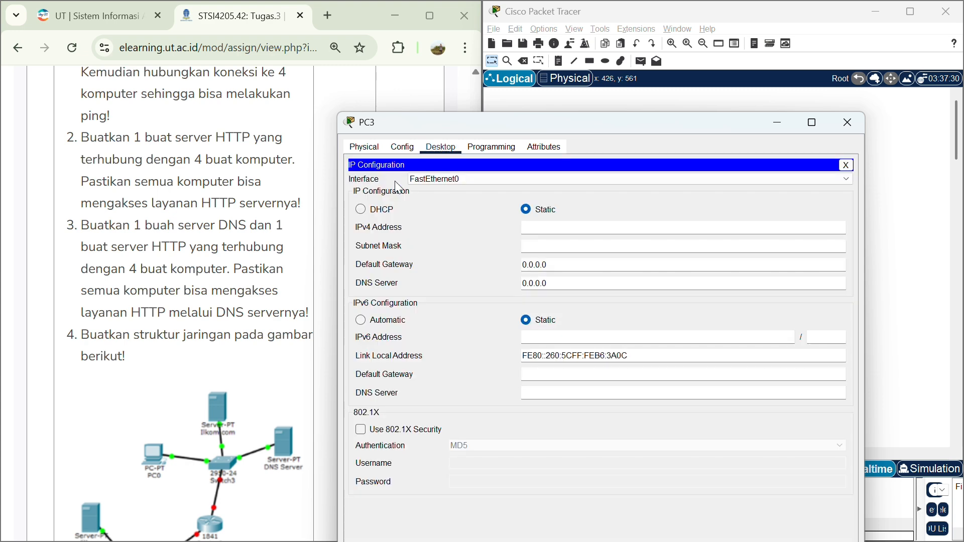
{"action": "left_click", "coordinate": [537, 229]}
{"action": "type", "text": "192.168.1.3"}
{"action": "left_click", "coordinate": [553, 247]}
Step: Set PC3's DNS server address to 192.168.1.1 and close its window
{"action": "left_click_drag", "start_coordinate": [570, 287], "coordinate": [491, 280]}
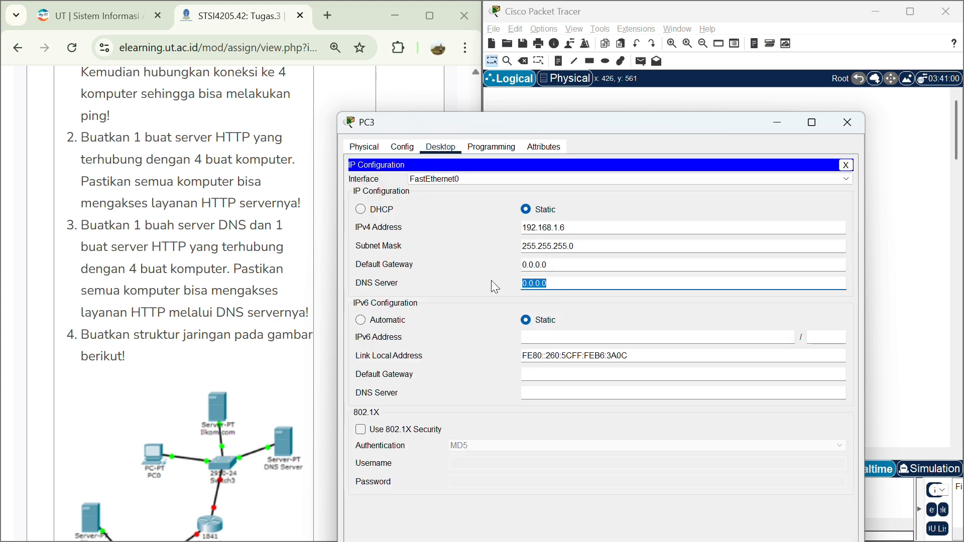
{"action": "type", "text": "192.168.1.3"}
{"action": "key", "text": "BackSpace"}
{"action": "type", "text": "1"}
{"action": "left_click", "coordinate": [849, 123]}
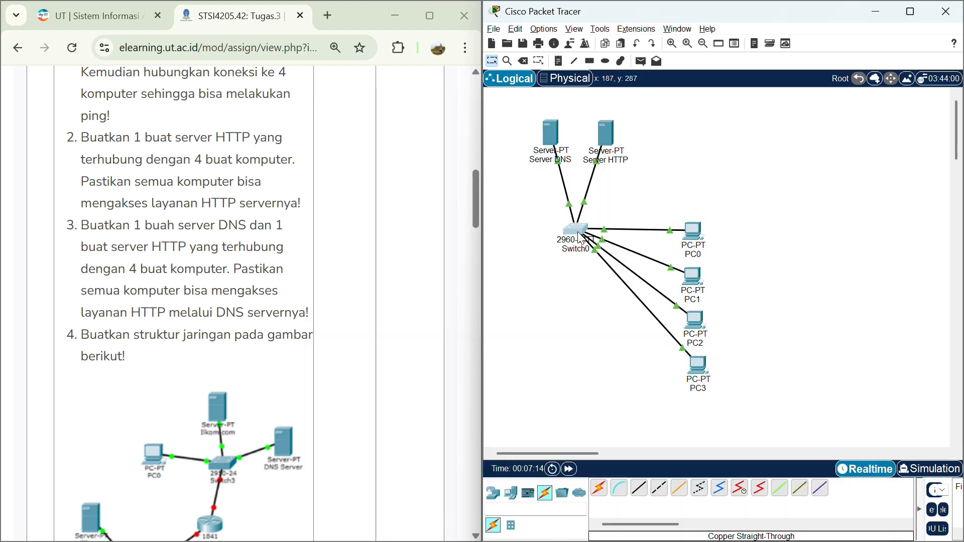
Step: Open Switch0's command line and try the ping command, first without a target and again with an IP address
{"action": "left_click", "coordinate": [579, 232]}
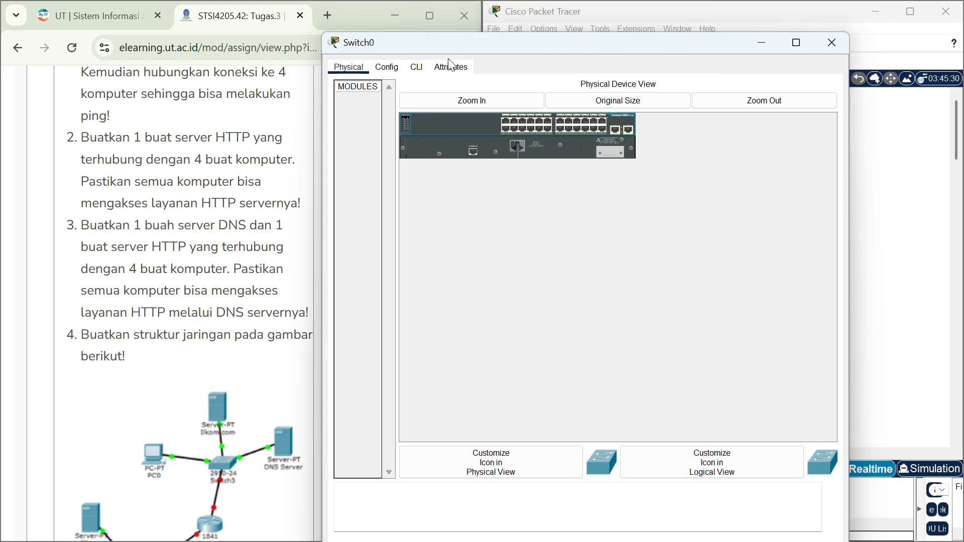
{"action": "left_click", "coordinate": [416, 67]}
{"action": "left_click", "coordinate": [387, 71]}
{"action": "left_click", "coordinate": [409, 72]}
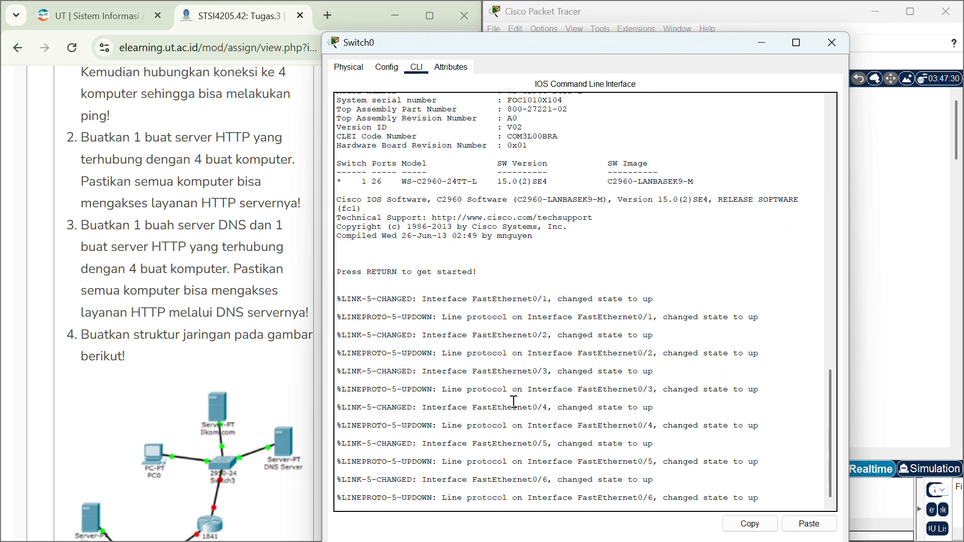
{"action": "key", "text": "Return"}
{"action": "key", "text": "Return"}
{"action": "key", "text": "Return"}
{"action": "key", "text": "Return"}
{"action": "type", "text": "pin"}
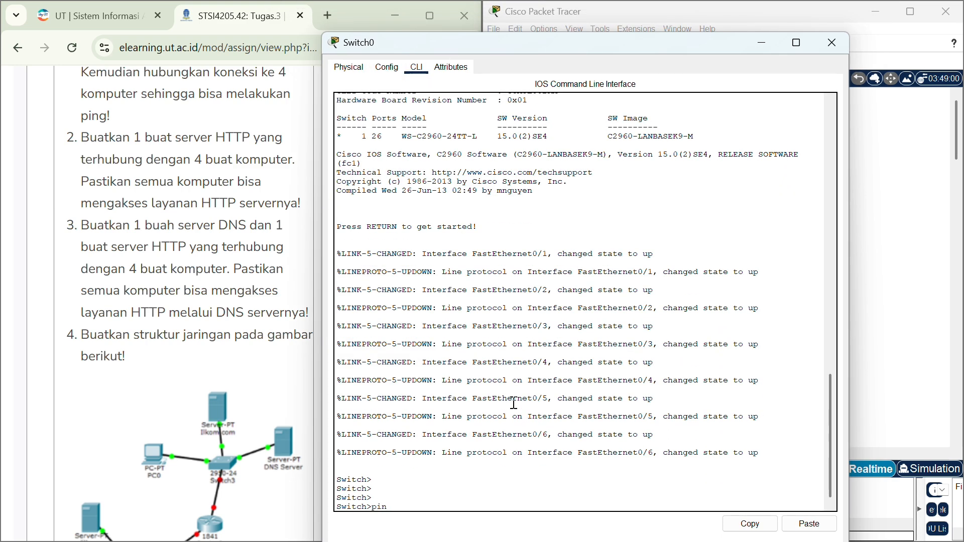
{"action": "type", "text": "g"}
{"action": "key", "text": "Return"}
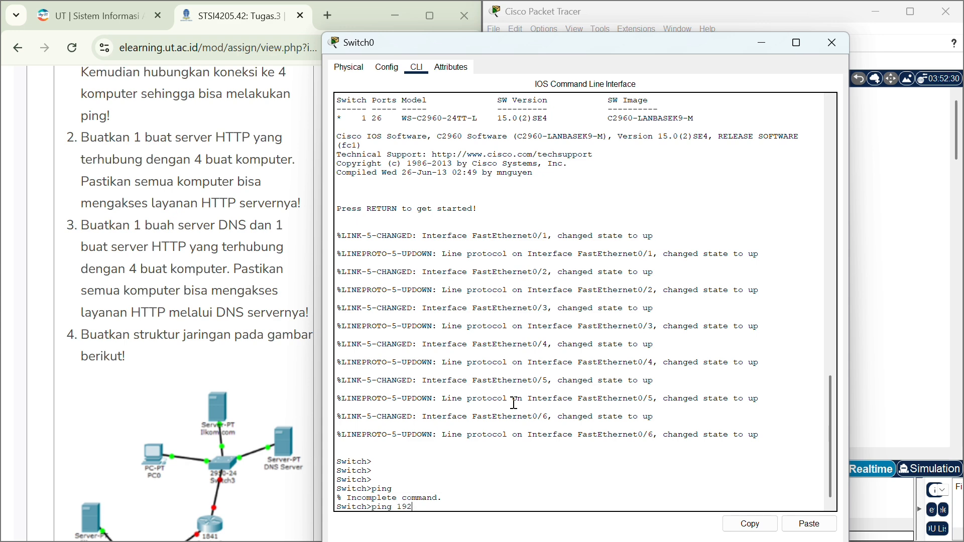
{"action": "key", "text": "Return"}
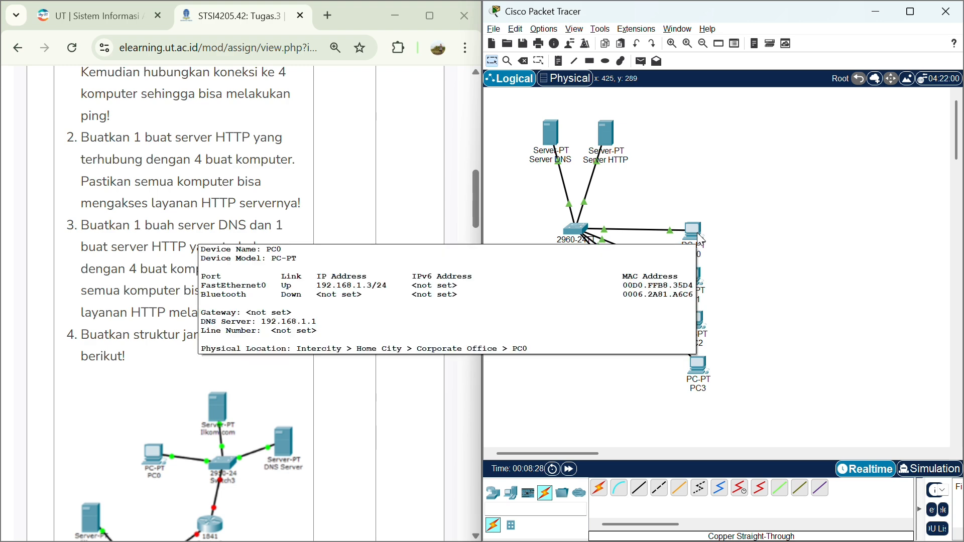
Step: Load the HTTP server's domain name in PC0's web browser, copy the full URL and close PC0's window
{"action": "left_click", "coordinate": [702, 238]}
{"action": "left_click", "coordinate": [800, 154]}
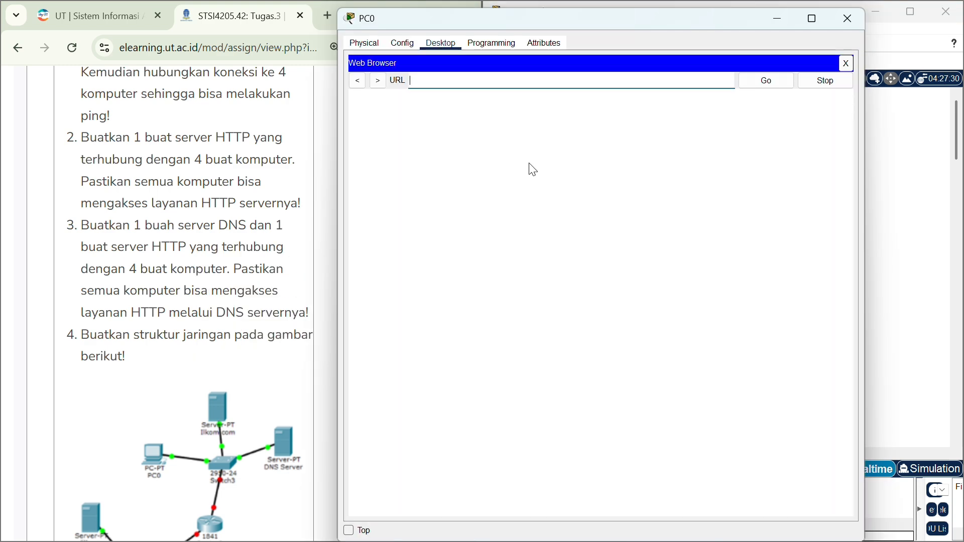
{"action": "type", "text": "www.putridewi"}
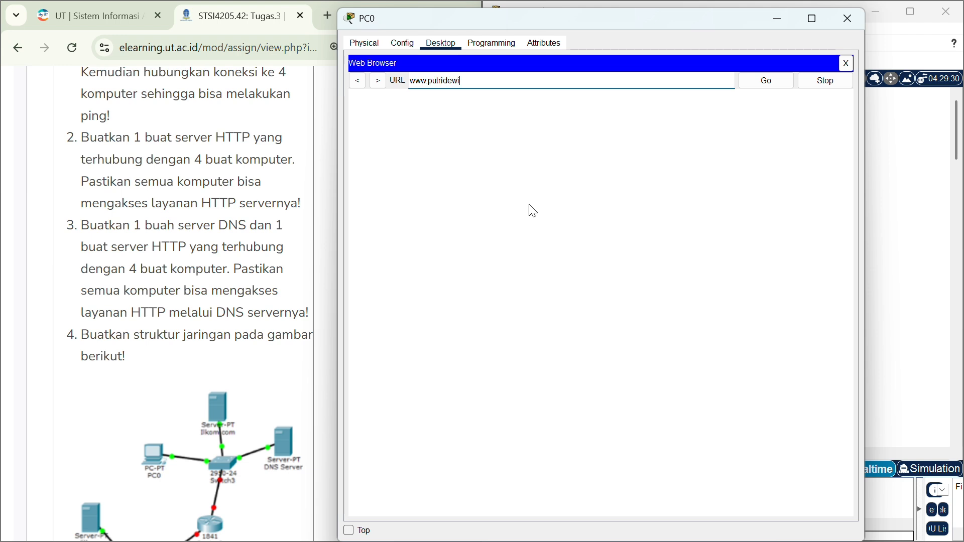
{"action": "type", "text": ".com"}
{"action": "key", "text": "Return"}
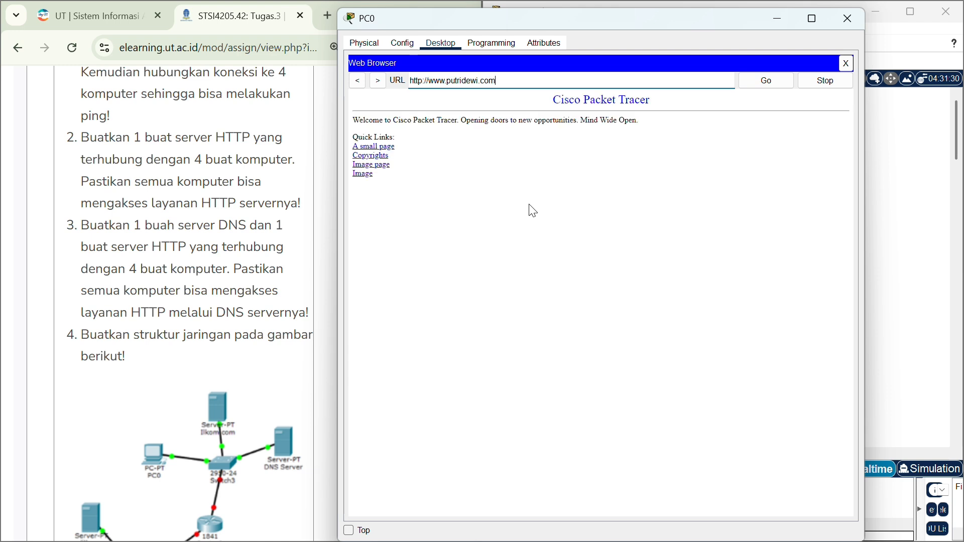
{"action": "left_click_drag", "start_coordinate": [507, 80], "coordinate": [405, 81]}
{"action": "key", "text": "ctrl+c"}
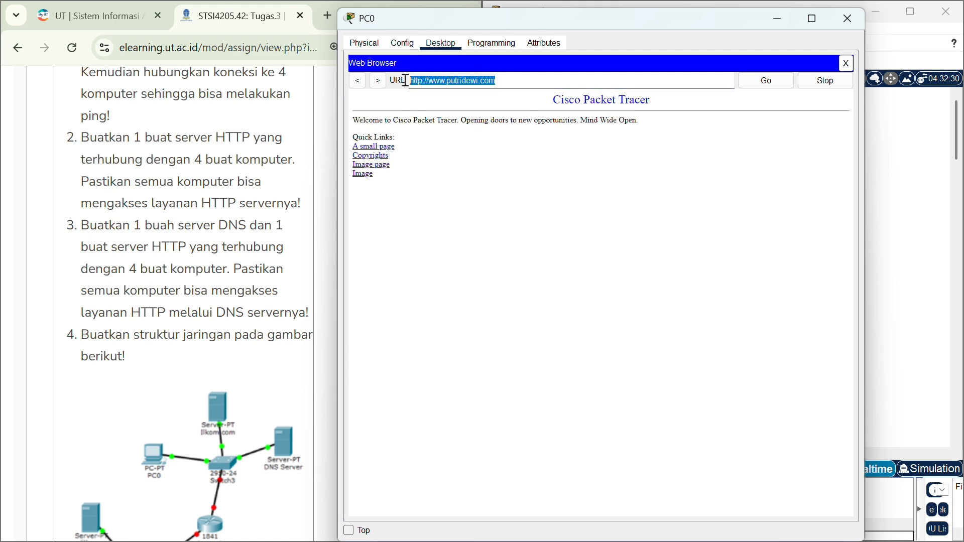
{"action": "left_click", "coordinate": [847, 18]}
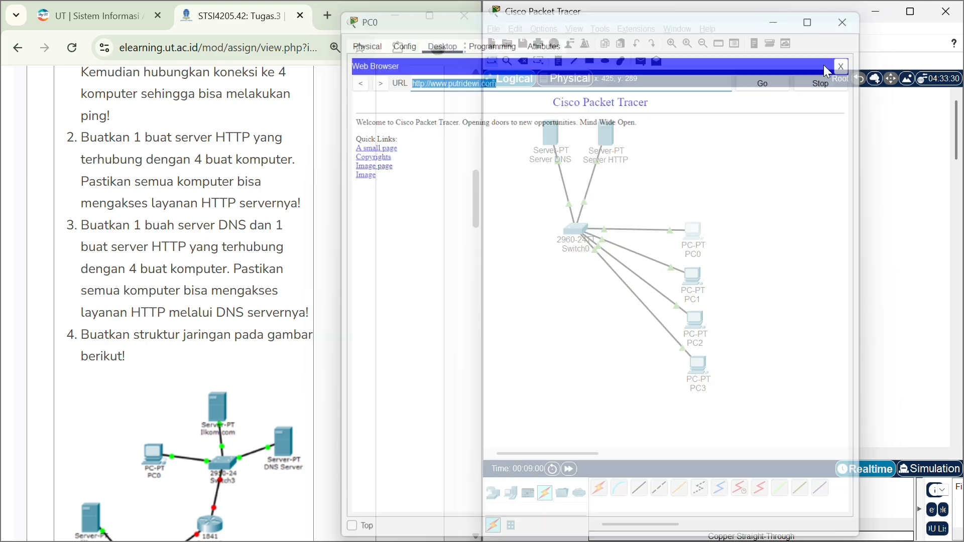
Step: Test the copied HTTP server URL in PC1's web browser and close PC1's window
{"action": "left_click", "coordinate": [694, 272]}
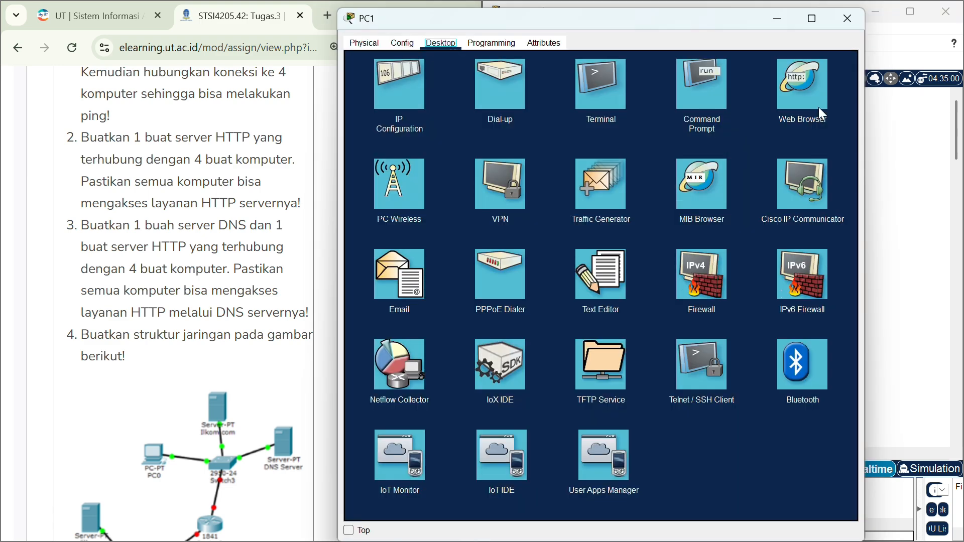
{"action": "left_click", "coordinate": [814, 98]}
{"action": "left_click", "coordinate": [578, 83]}
{"action": "key", "text": "ctrl+v"}
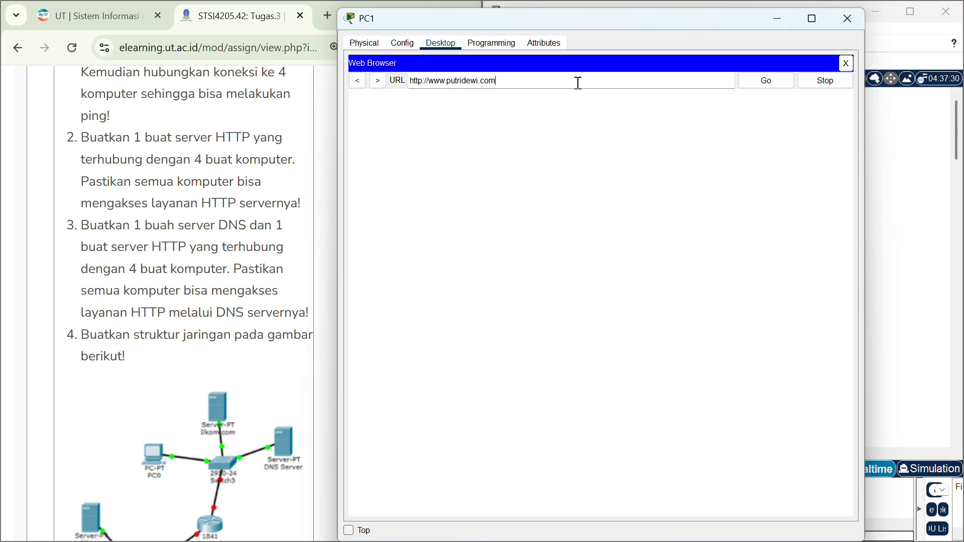
{"action": "key", "text": "Return"}
{"action": "left_click", "coordinate": [847, 19]}
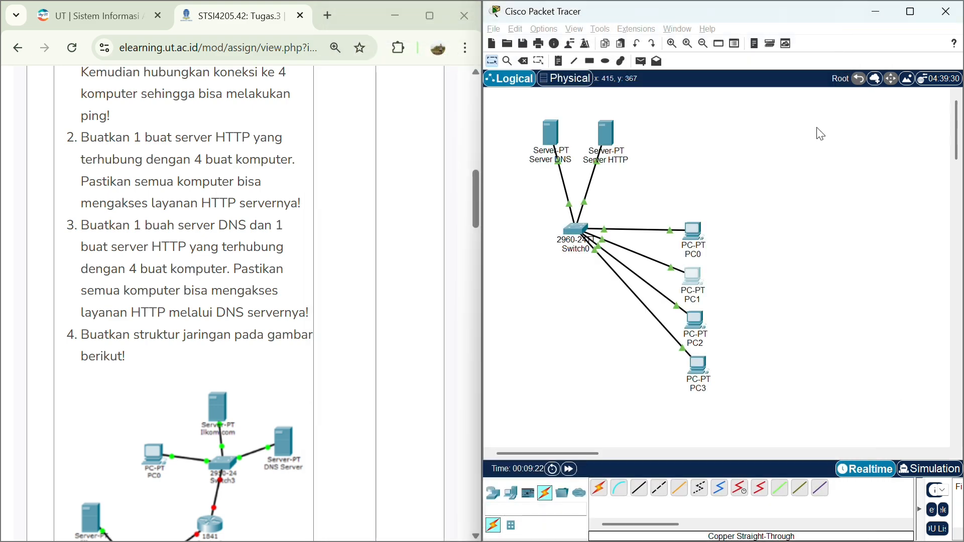
Step: Test the copied HTTP server URL in PC2's web browser and close PC2's window
{"action": "left_click", "coordinate": [694, 328]}
{"action": "left_click", "coordinate": [791, 60]}
{"action": "left_click", "coordinate": [590, 82]}
{"action": "key", "text": "ctrl+v"}
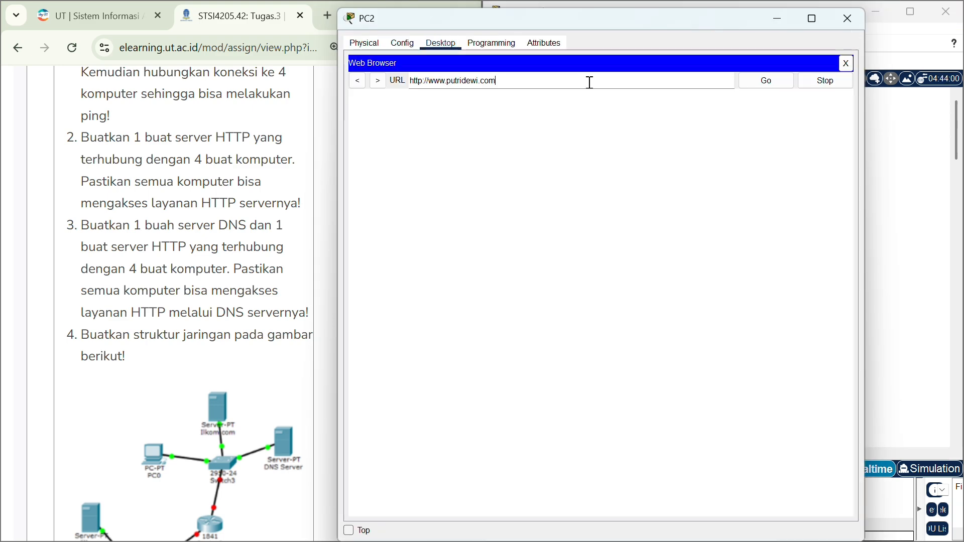
{"action": "left_click", "coordinate": [765, 80]}
{"action": "left_click", "coordinate": [845, 22]}
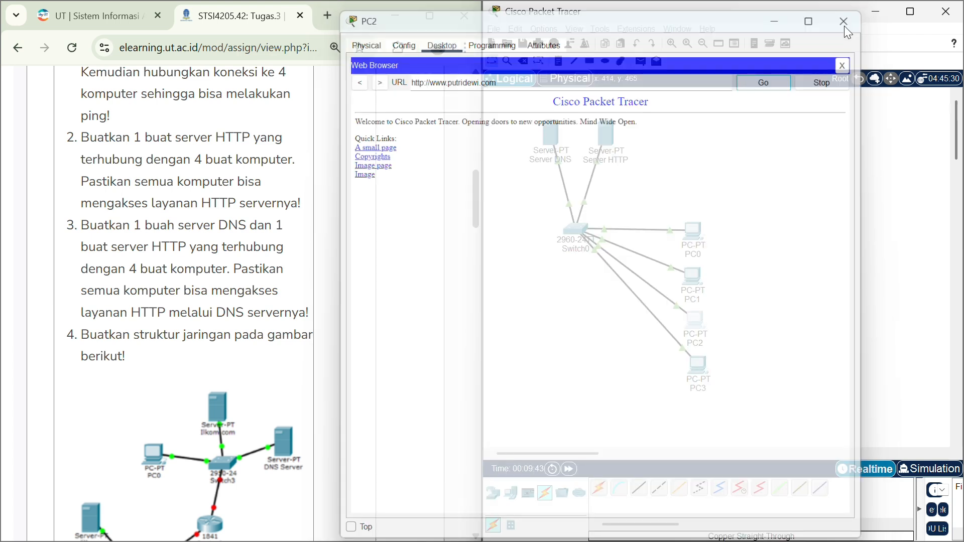
Step: Test the copied HTTP server URL in PC3's web browser and close PC3's window
{"action": "left_click", "coordinate": [697, 364]}
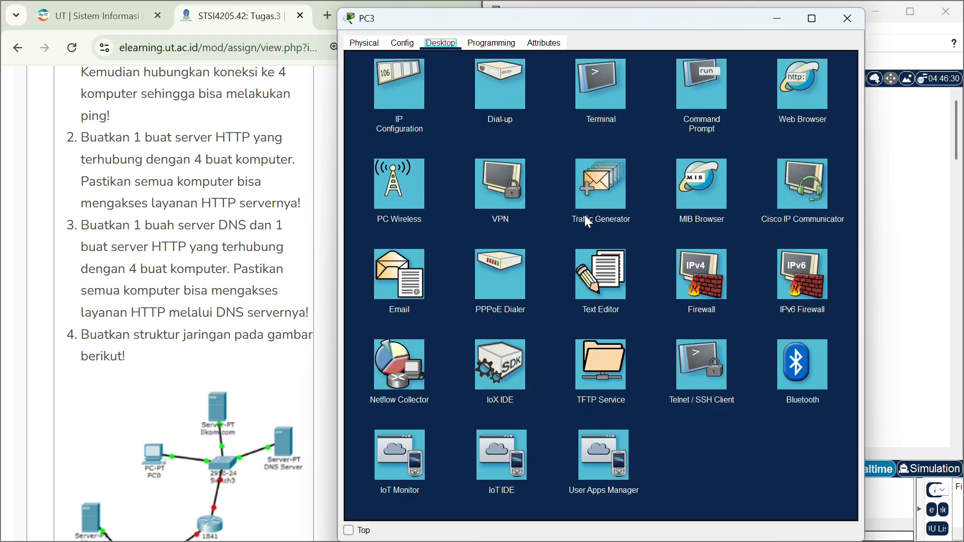
{"action": "left_click", "coordinate": [795, 68]}
{"action": "left_click", "coordinate": [611, 76]}
{"action": "key", "text": "ctrl+v"}
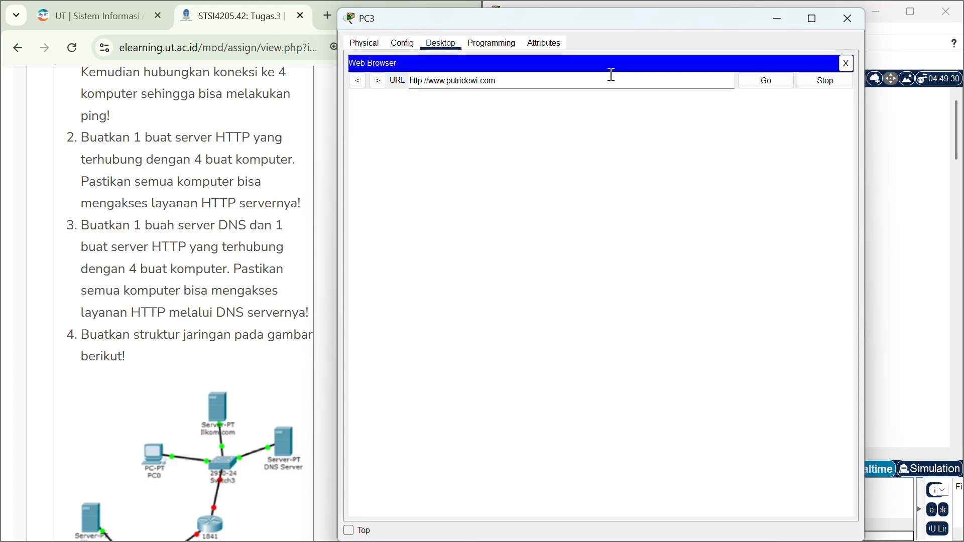
{"action": "key", "text": "Return"}
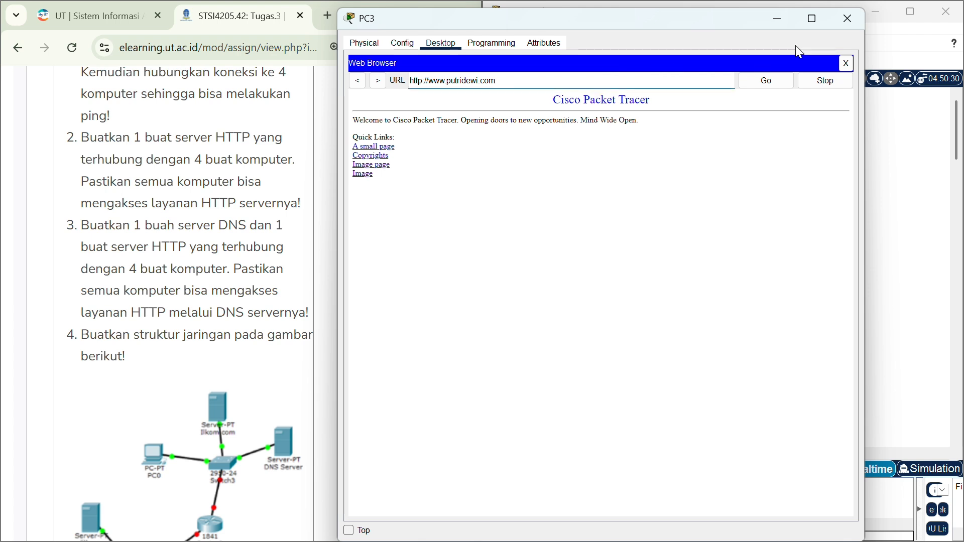
{"action": "left_click", "coordinate": [846, 22]}
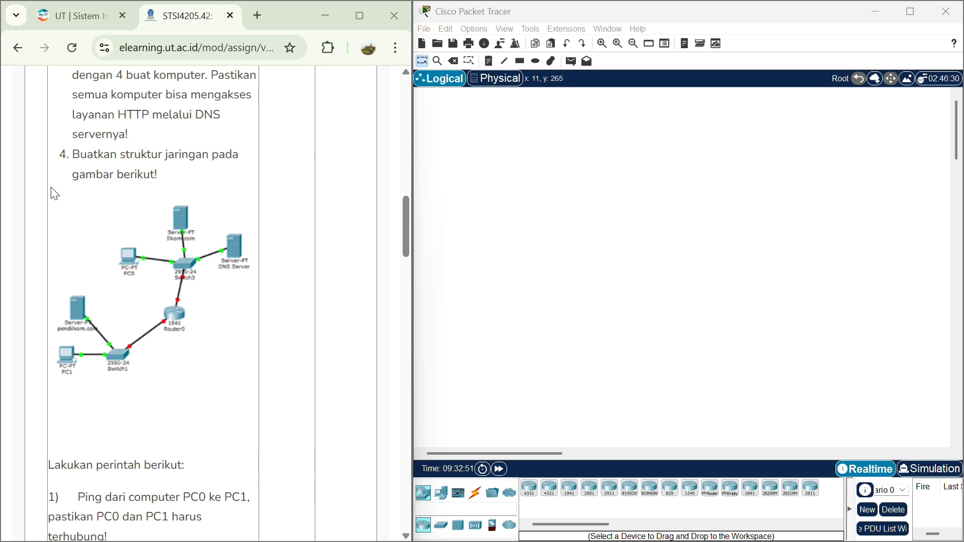
Step: Review the assignment's task 4 instructions and place a 1841 router in the middle of the empty workspace
{"action": "scroll", "coordinate": [214, 151], "scroll_direction": "down", "scroll_amount": 3}
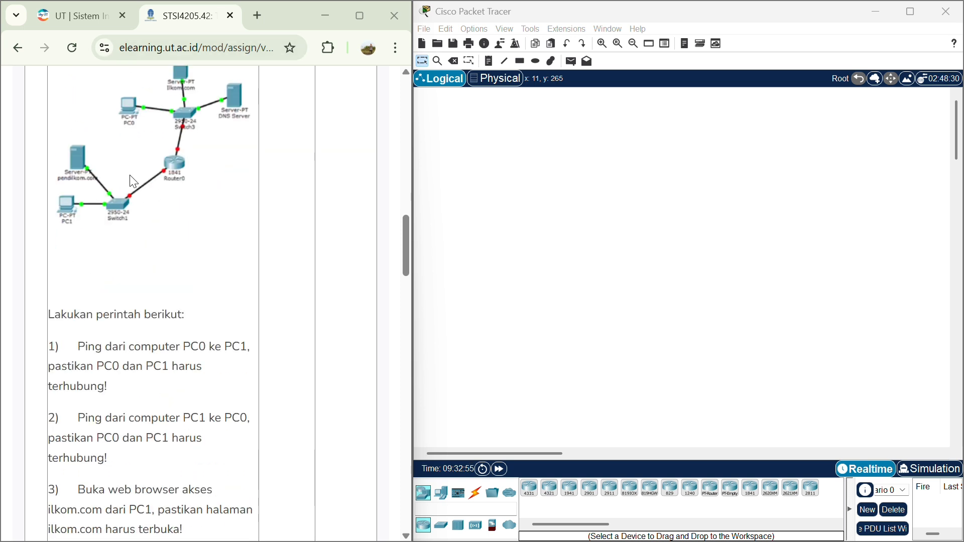
{"action": "scroll", "coordinate": [217, 396], "scroll_direction": "down", "scroll_amount": 3}
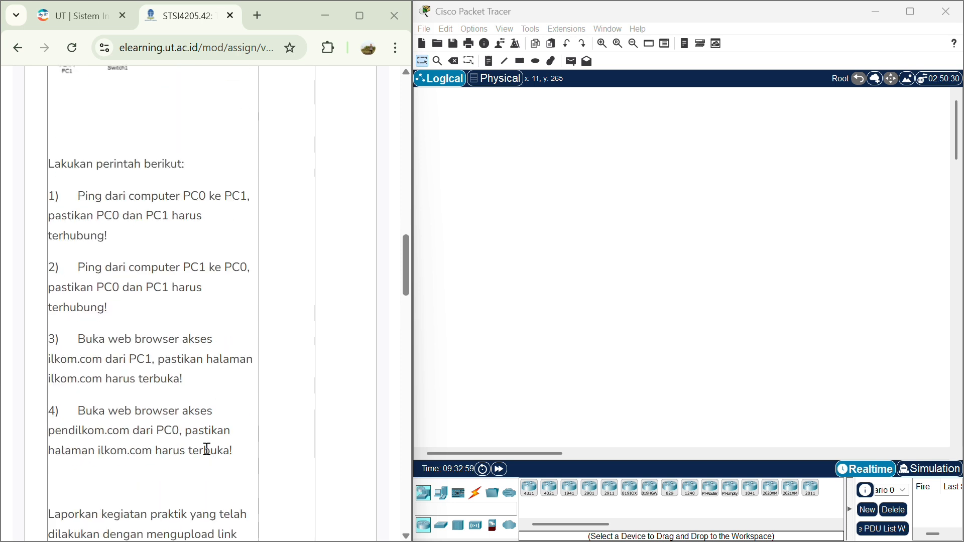
{"action": "scroll", "coordinate": [216, 357], "scroll_direction": "up", "scroll_amount": 1}
{"action": "scroll", "coordinate": [216, 357], "scroll_direction": "up", "scroll_amount": 5}
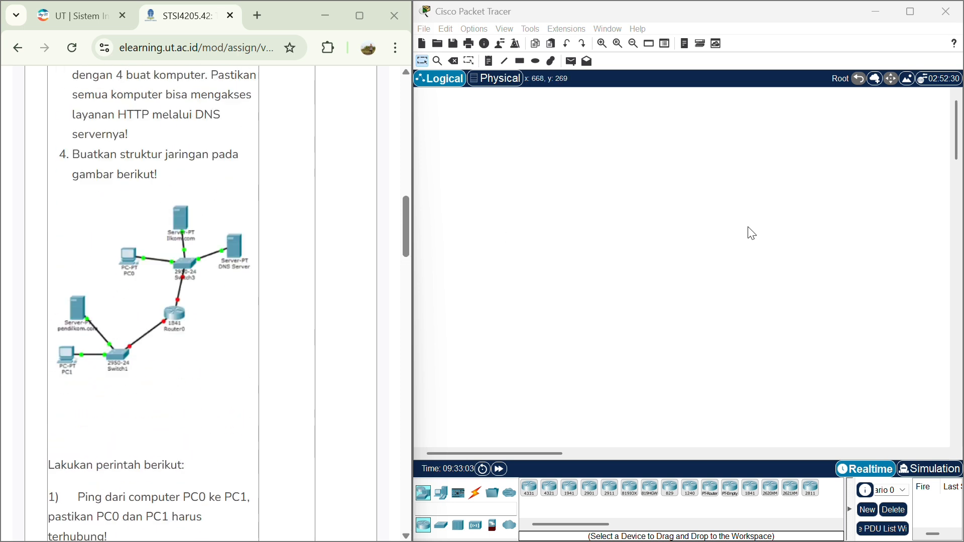
{"action": "left_click", "coordinate": [753, 488]}
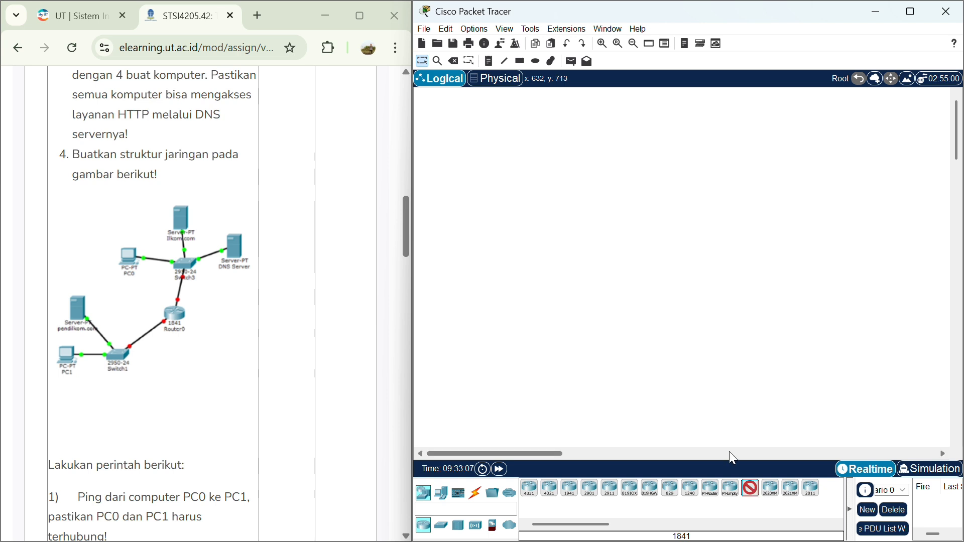
{"action": "left_click", "coordinate": [680, 253]}
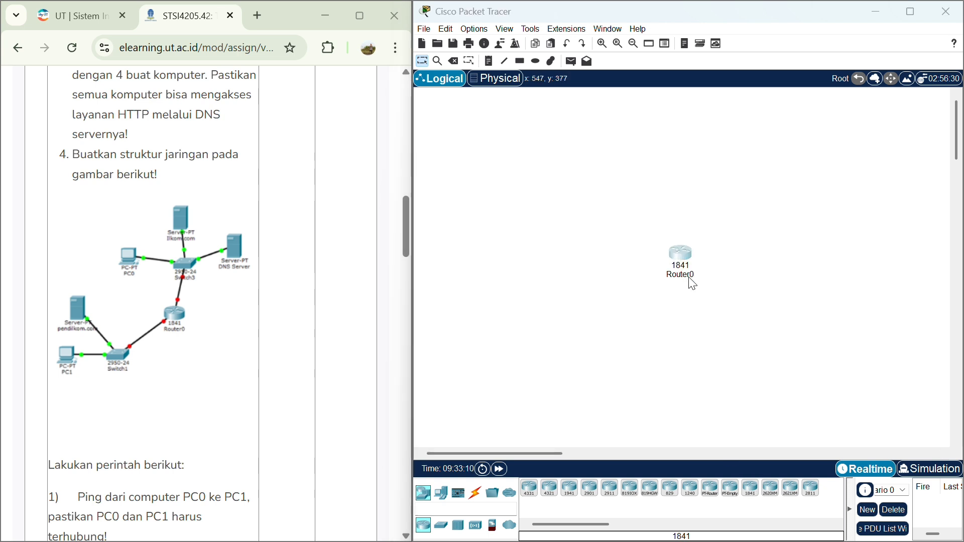
Step: Place two 2950-24 switches, one above and to the right of the router and one below and to its left
{"action": "left_click", "coordinate": [447, 526]}
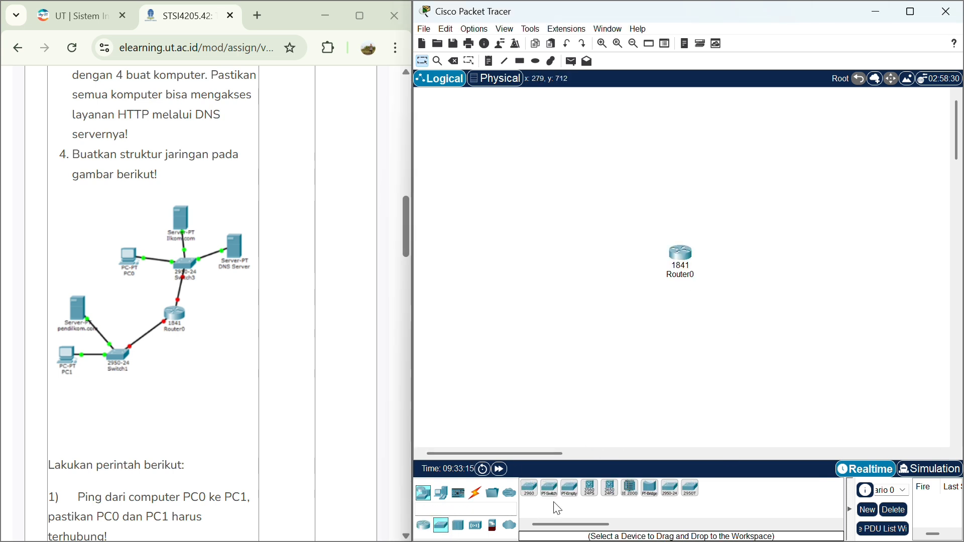
{"action": "left_click", "coordinate": [670, 488]}
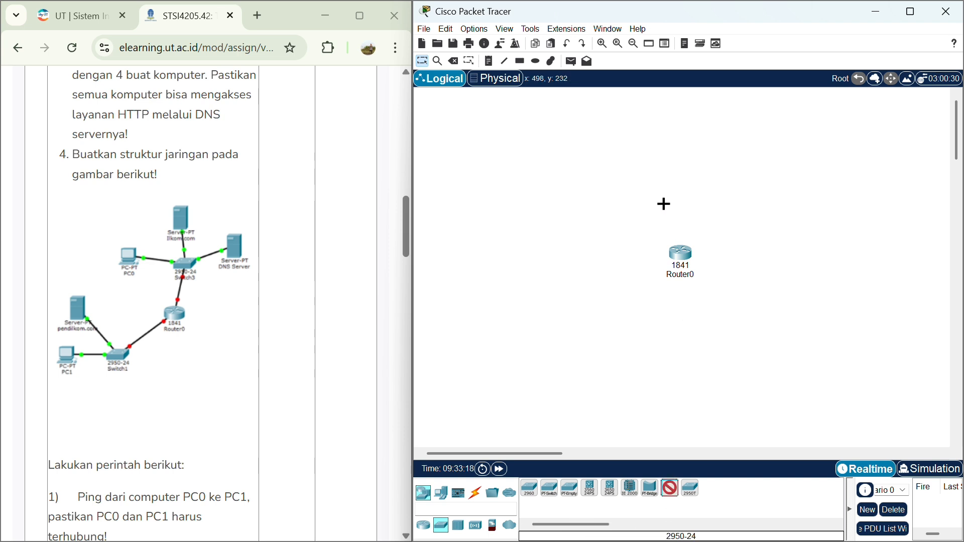
{"action": "left_click", "coordinate": [713, 183]}
{"action": "left_click", "coordinate": [669, 488]}
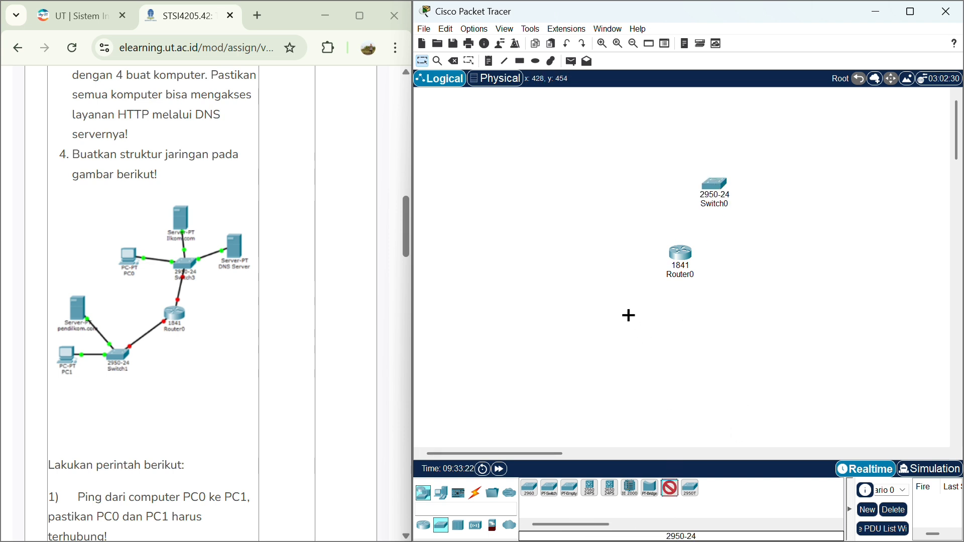
{"action": "left_click", "coordinate": [627, 316]}
Step: Place three Server-PT devices, two above Switch0 and one above and to the left of Switch1
{"action": "left_click", "coordinate": [441, 493]}
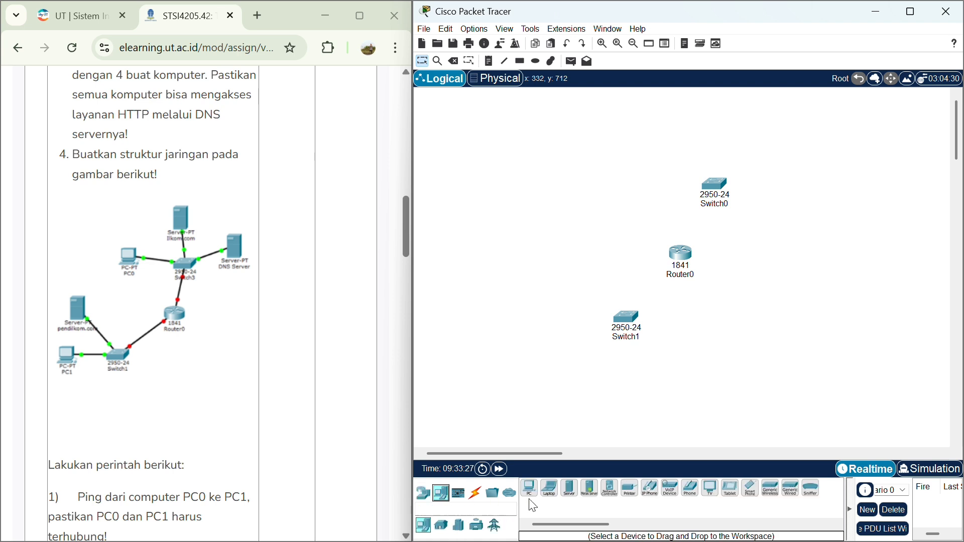
{"action": "left_click", "coordinate": [569, 488]}
{"action": "left_click", "coordinate": [777, 125]}
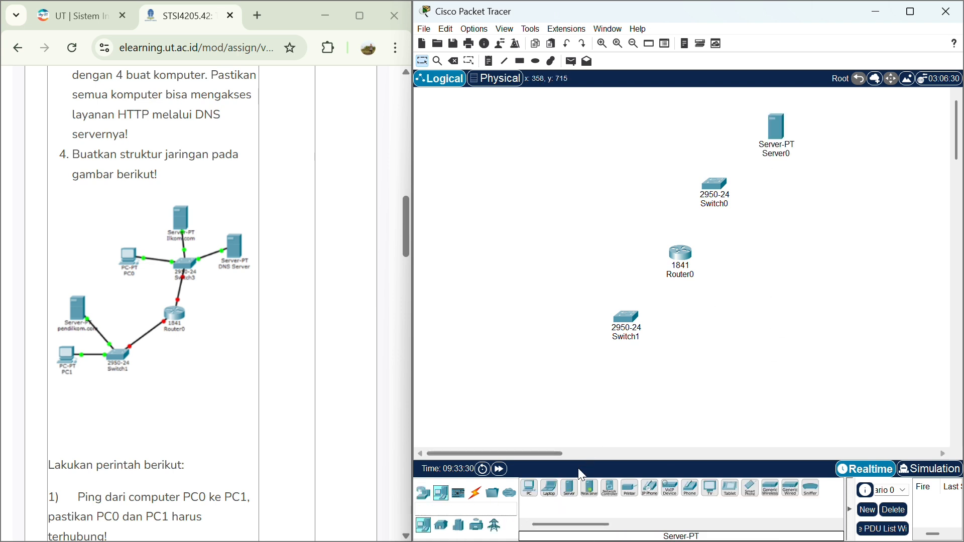
{"action": "left_click", "coordinate": [569, 488]}
{"action": "left_click", "coordinate": [704, 115]}
{"action": "left_click", "coordinate": [569, 487]}
{"action": "left_click", "coordinate": [567, 263]}
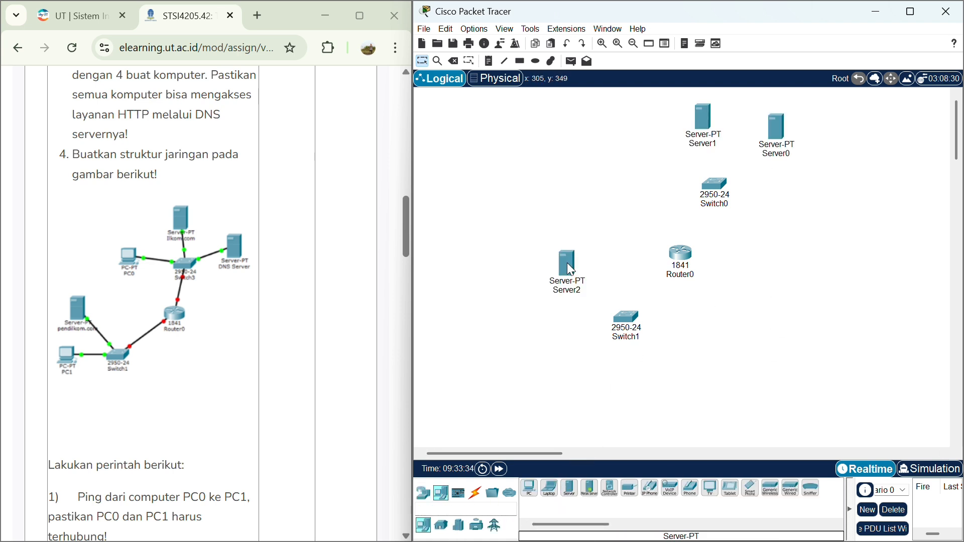
Step: Place two PCs, one to the left of Switch0 and one below and to the left of Switch1
{"action": "left_click", "coordinate": [529, 488]}
{"action": "left_click", "coordinate": [629, 160]}
{"action": "left_click", "coordinate": [529, 488]}
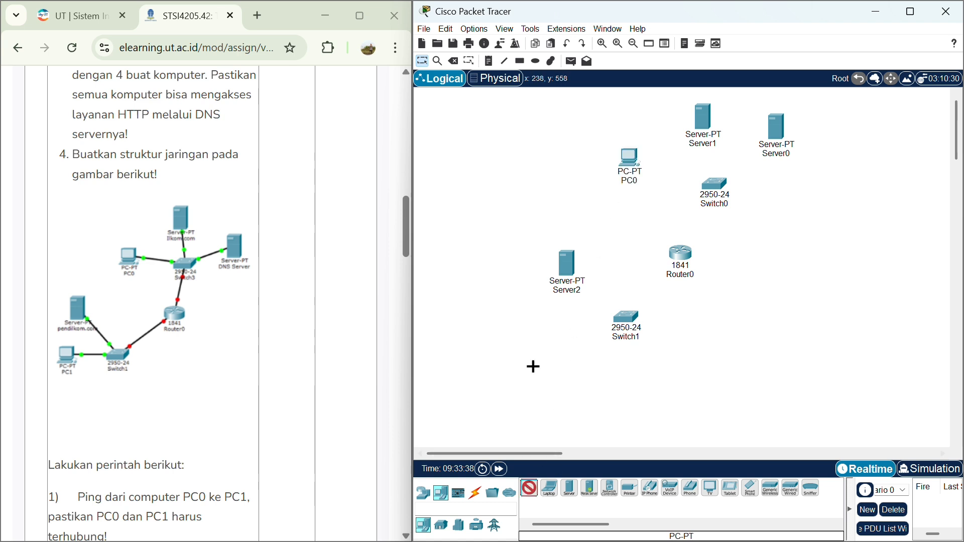
{"action": "left_click", "coordinate": [540, 368]}
Step: Connect Router0 to Switch0 from FastEthernet0/0 and to Switch1 with copper straight-through cables
{"action": "left_click", "coordinate": [475, 493]}
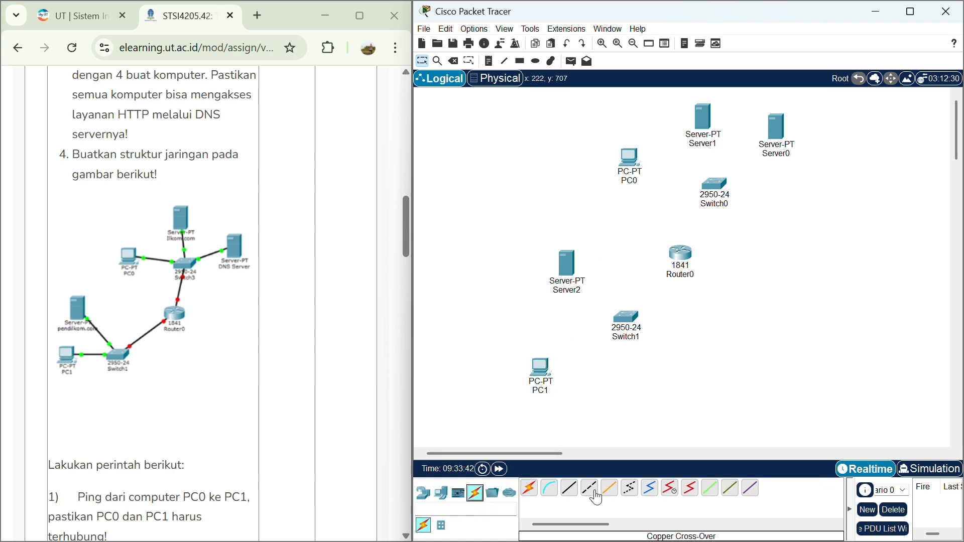
{"action": "left_click", "coordinate": [569, 487]}
{"action": "left_click", "coordinate": [681, 254]}
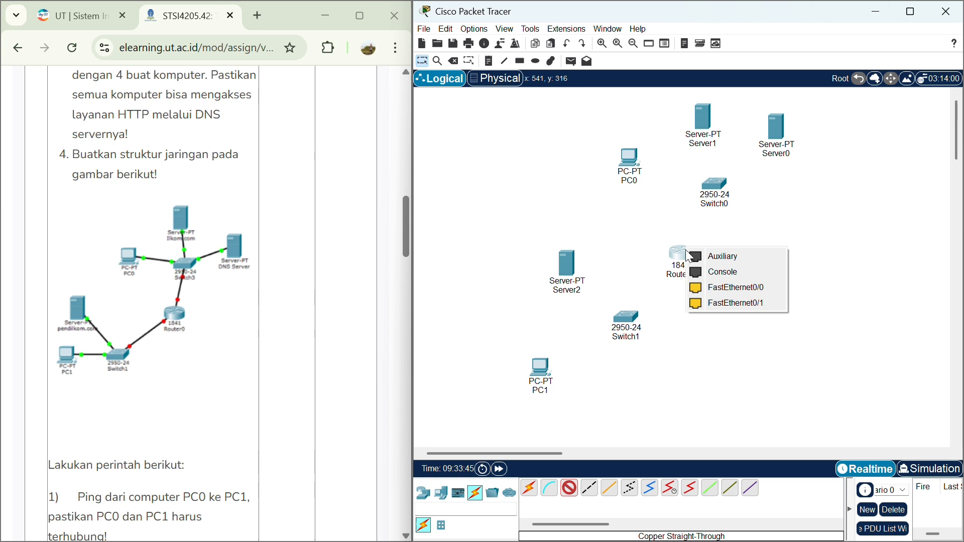
{"action": "left_click", "coordinate": [708, 285]}
{"action": "left_click", "coordinate": [714, 186]}
{"action": "left_click", "coordinate": [771, 41]}
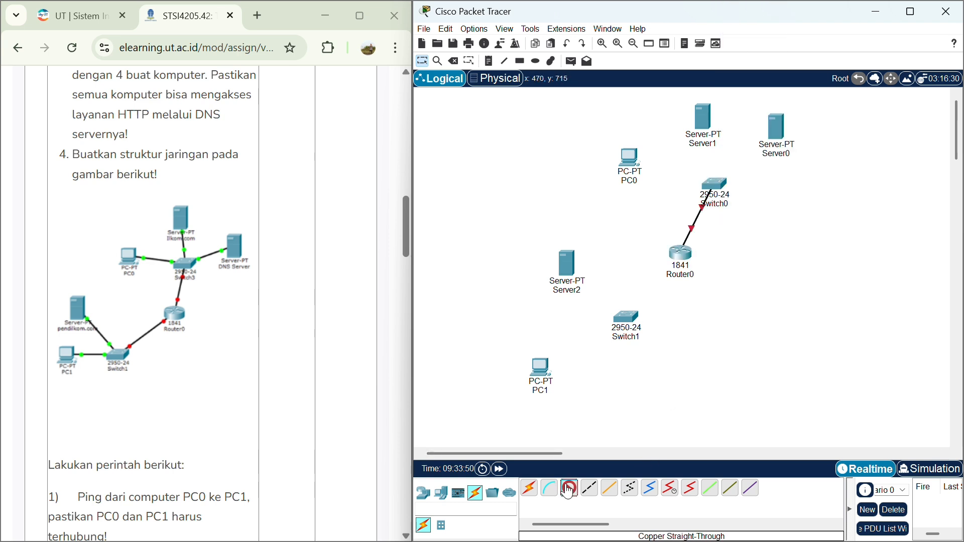
{"action": "left_click", "coordinate": [628, 318]}
{"action": "left_click", "coordinate": [662, 29]}
Step: Connect Server0, Server1 and PC0 to Switch0 with copper straight-through cables
{"action": "left_click", "coordinate": [569, 488]}
{"action": "left_click", "coordinate": [717, 183]}
{"action": "left_click", "coordinate": [750, 28]}
{"action": "left_click", "coordinate": [776, 127]}
{"action": "left_click", "coordinate": [800, 135]}
{"action": "left_click", "coordinate": [569, 488]}
{"action": "left_click", "coordinate": [702, 118]}
{"action": "left_click", "coordinate": [727, 128]}
{"action": "left_click", "coordinate": [569, 487]}
{"action": "left_click", "coordinate": [715, 186]}
{"action": "left_click", "coordinate": [746, 211]}
{"action": "left_click", "coordinate": [629, 158]}
{"action": "left_click", "coordinate": [657, 211]}
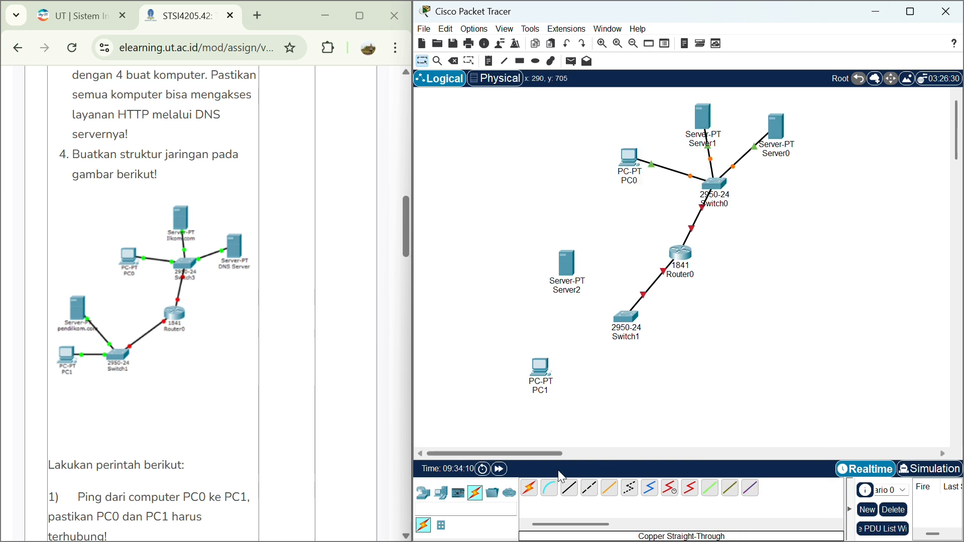
Step: Connect Server2 and PC1's FastEthernet0 port to Switch1 with copper straight-through cables
{"action": "left_click", "coordinate": [569, 487]}
{"action": "left_click", "coordinate": [636, 324]}
{"action": "left_click", "coordinate": [722, 54]}
{"action": "left_click", "coordinate": [540, 370]}
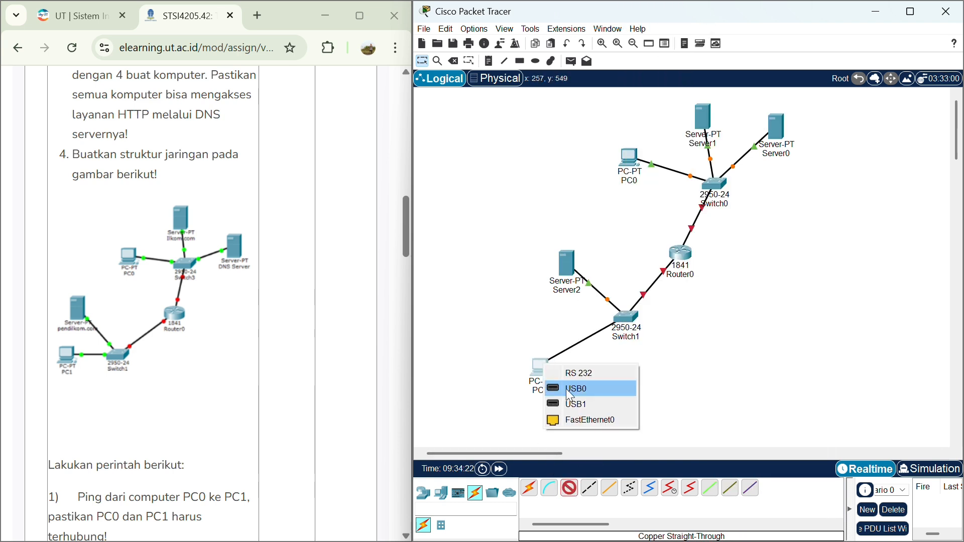
{"action": "left_click", "coordinate": [622, 421]}
Step: Rename Server0 as DNS Server and Server1 as Ilkom.com
{"action": "left_click", "coordinate": [773, 151]}
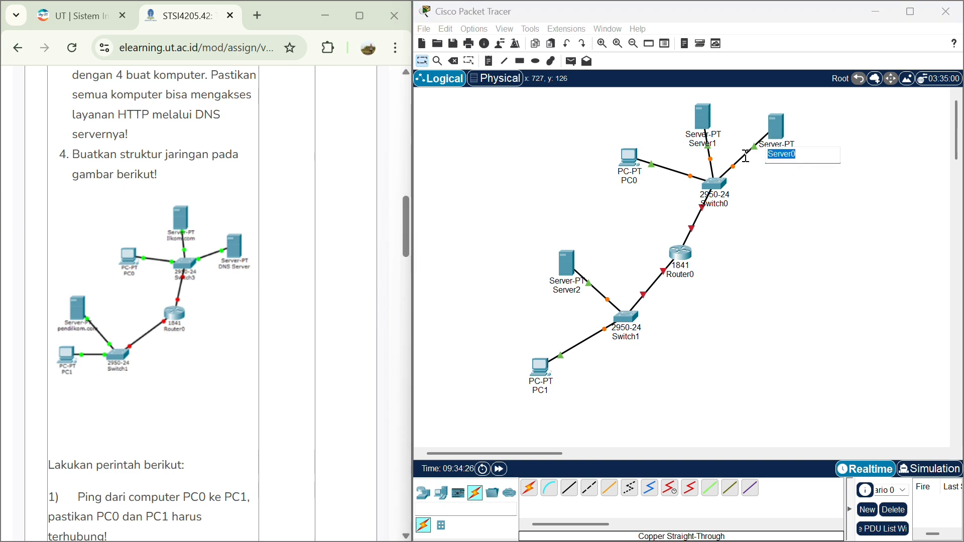
{"action": "type", "text": "S"}
{"action": "left_click", "coordinate": [706, 144]}
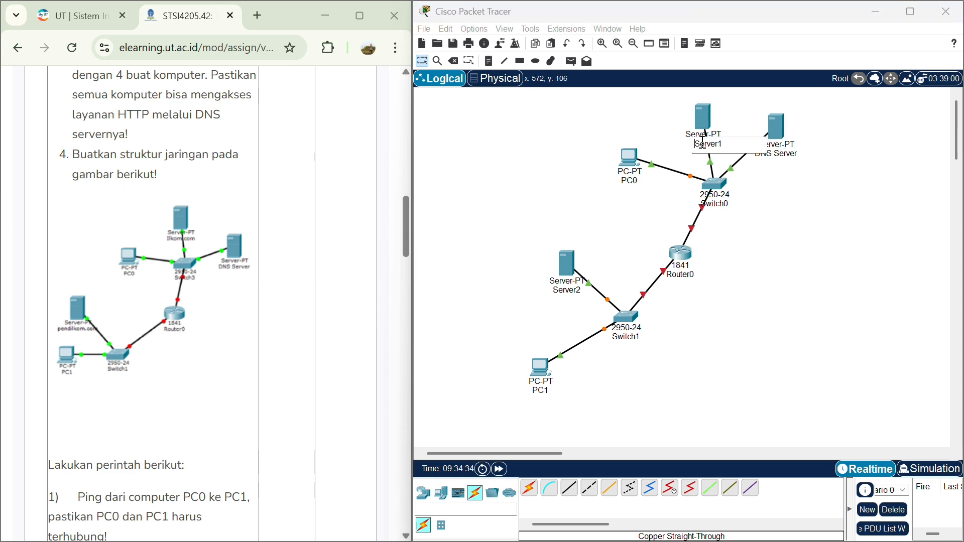
{"action": "left_click", "coordinate": [705, 144]}
{"action": "type", "text": "Ilk"}
Step: Rename Server2, the server linked to Switch1, as Pendilkom.com
{"action": "left_click", "coordinate": [569, 292]}
{"action": "left_click", "coordinate": [569, 292]}
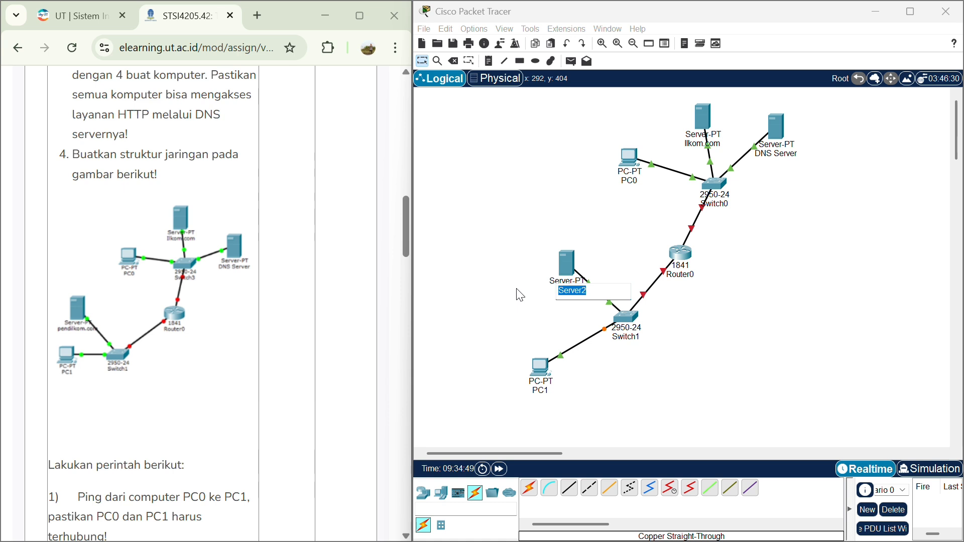
{"action": "type", "text": "Pendilkom.com"}
{"action": "key", "text": "BackSpace"}
{"action": "type", "text": ".com"}
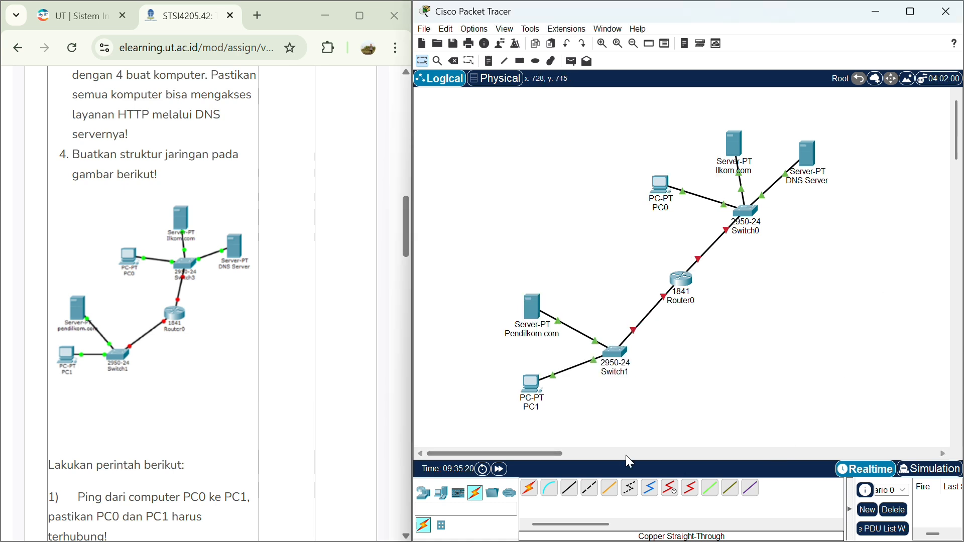
Step: Add the workspace note "Ip Add : 192.168.1.100" beside DNS Server
{"action": "left_click", "coordinate": [490, 61]}
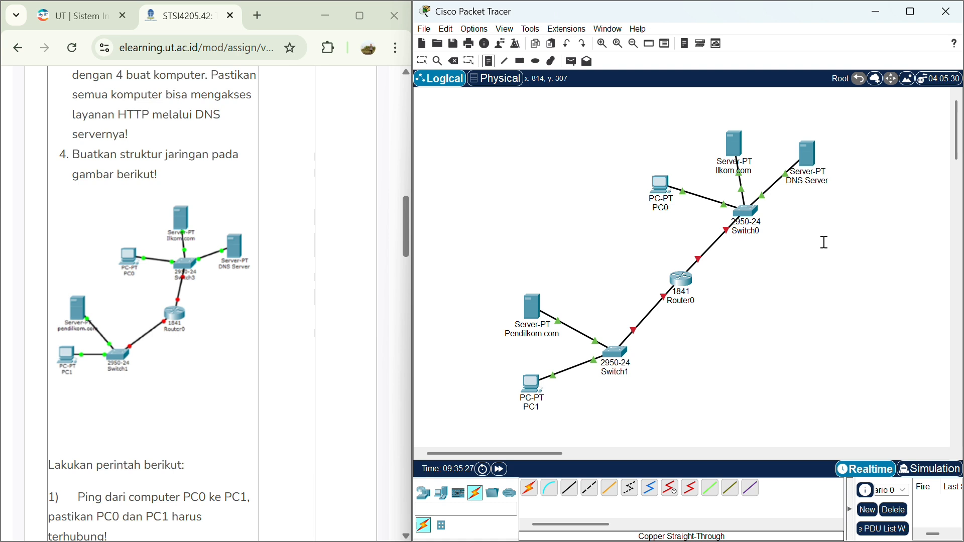
{"action": "left_click", "coordinate": [832, 145]}
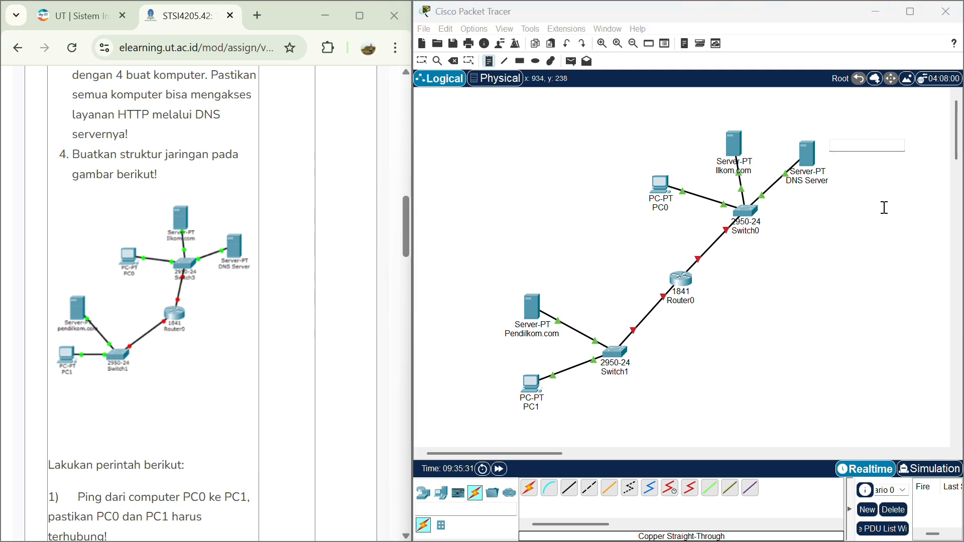
{"action": "type", "text": "Ip Add : "}
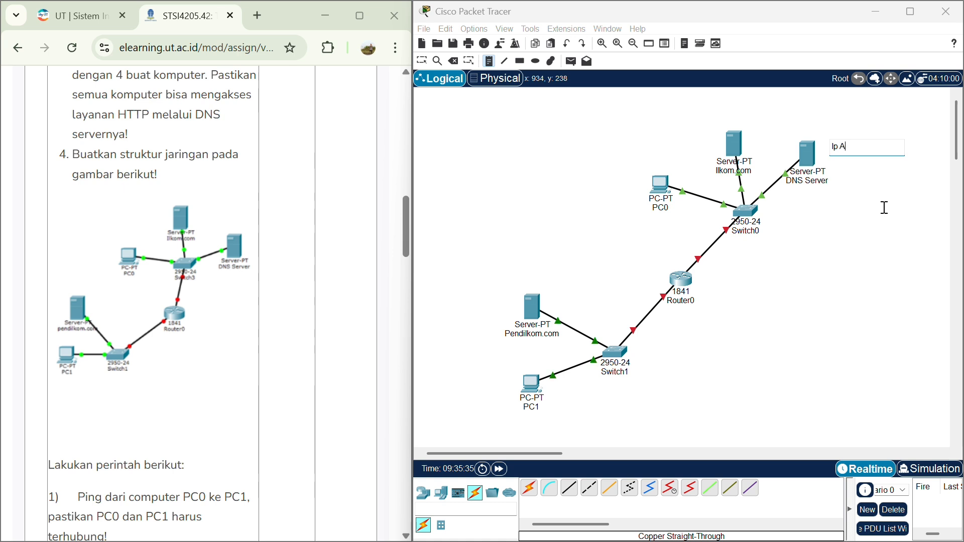
{"action": "type", "text": "19"}
{"action": "type", "text": "2.168.1"}
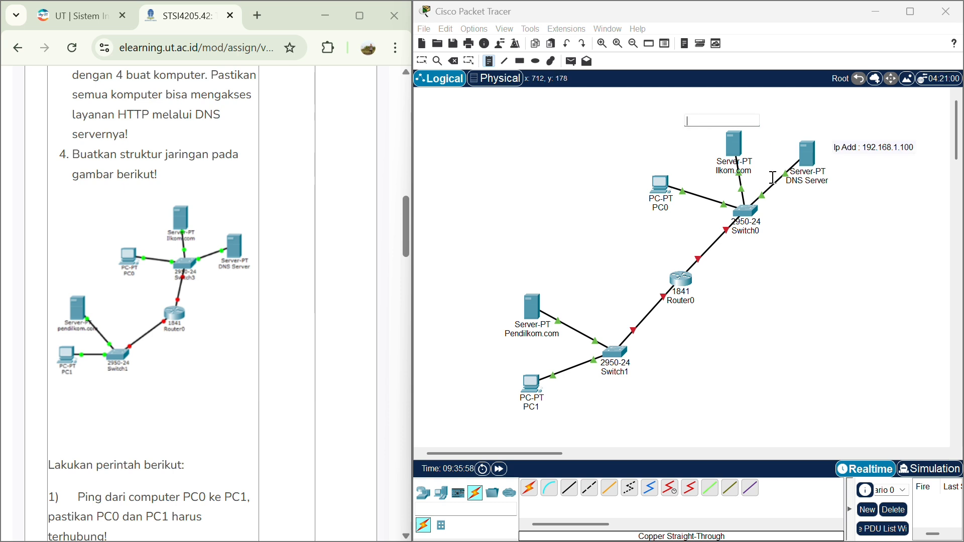
Step: Add the note "Ip Add : 192.168.1.200" above the Ilkom.com server
{"action": "type", "text": "12"}
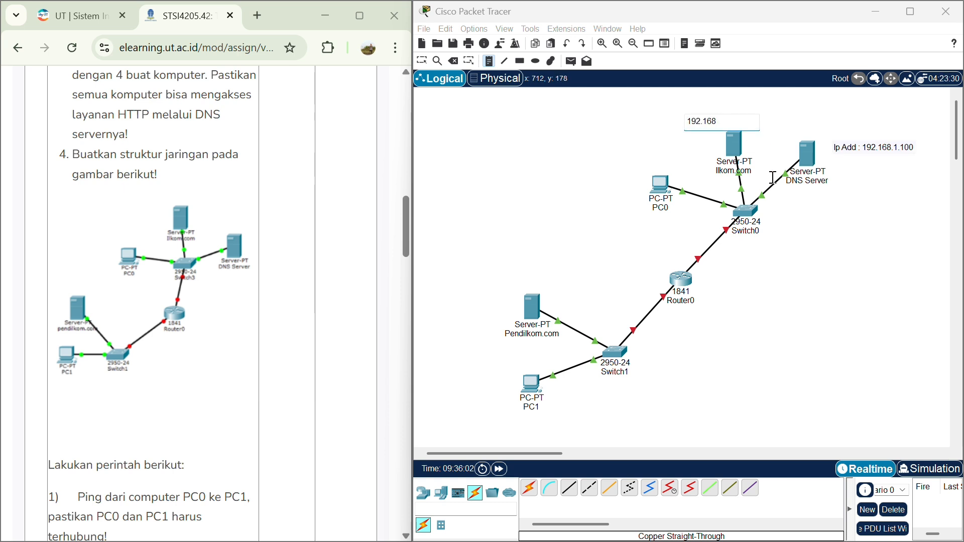
{"action": "type", "text": "00"}
{"action": "type", "text": "Ip Add :"}
{"action": "left_click", "coordinate": [777, 133]}
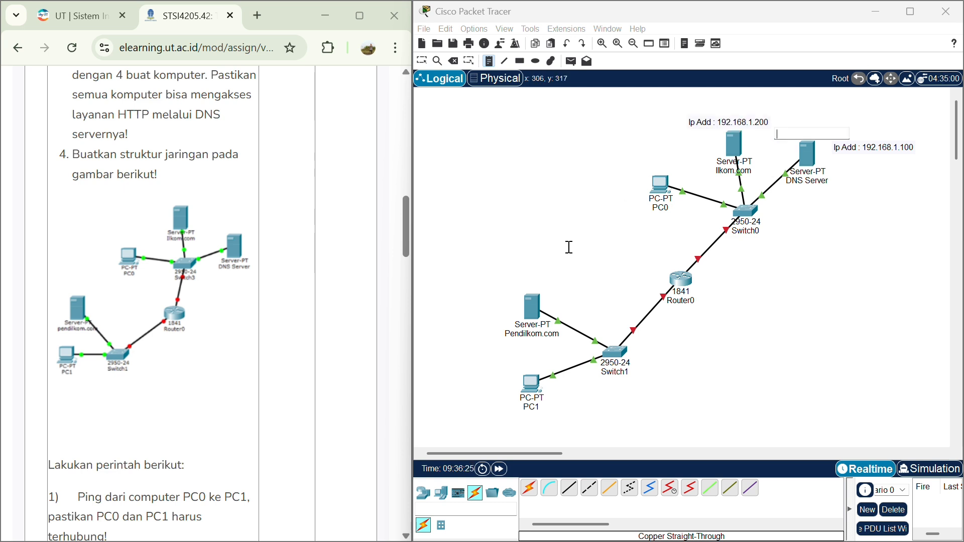
Step: Add the note "Ip Add : 192.168.2.100" above the Pendilkom.com server
{"action": "left_click", "coordinate": [488, 285]}
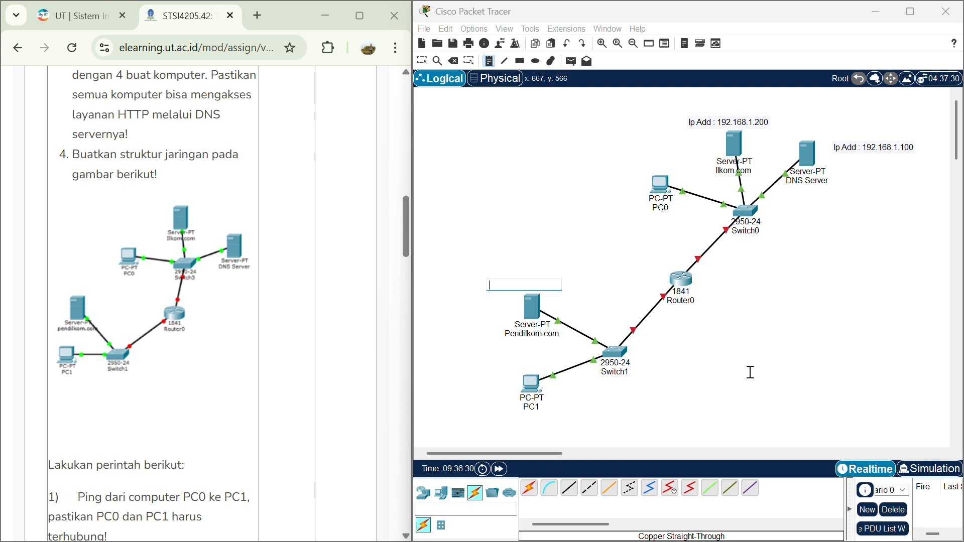
{"action": "type", "text": "Ip Add :"}
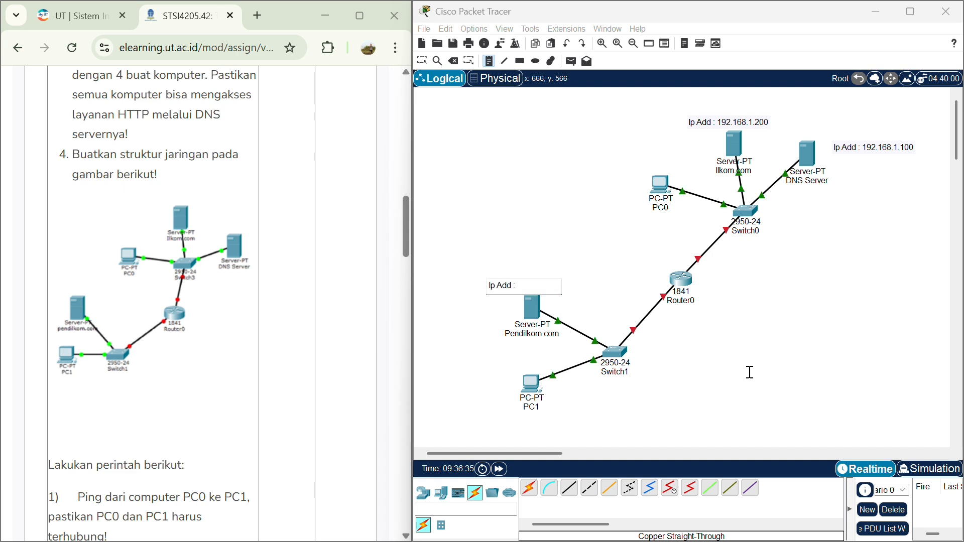
{"action": "type", "text": " 192.168.2.100"}
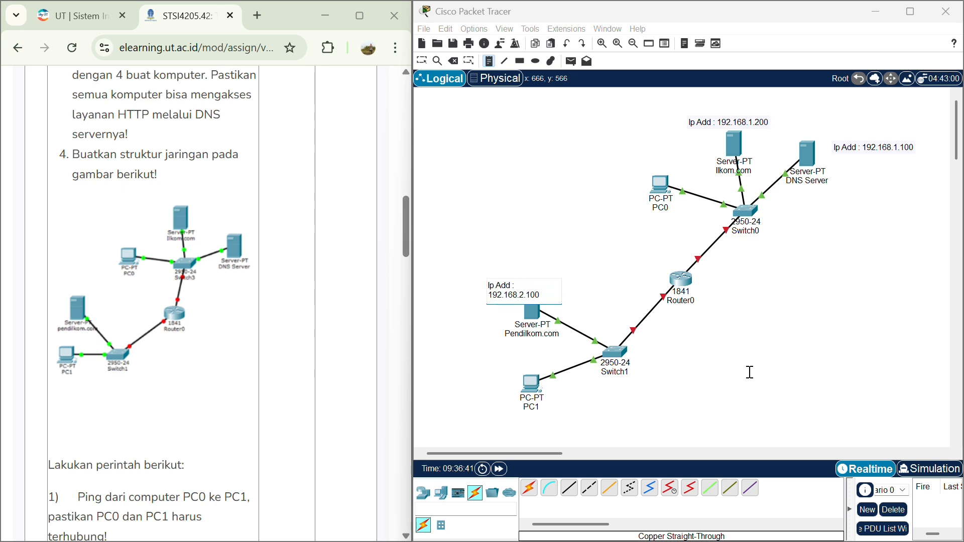
Step: Add the note "Ip Add : 192.168.2.100" below PC1
{"action": "left_click", "coordinate": [499, 418]}
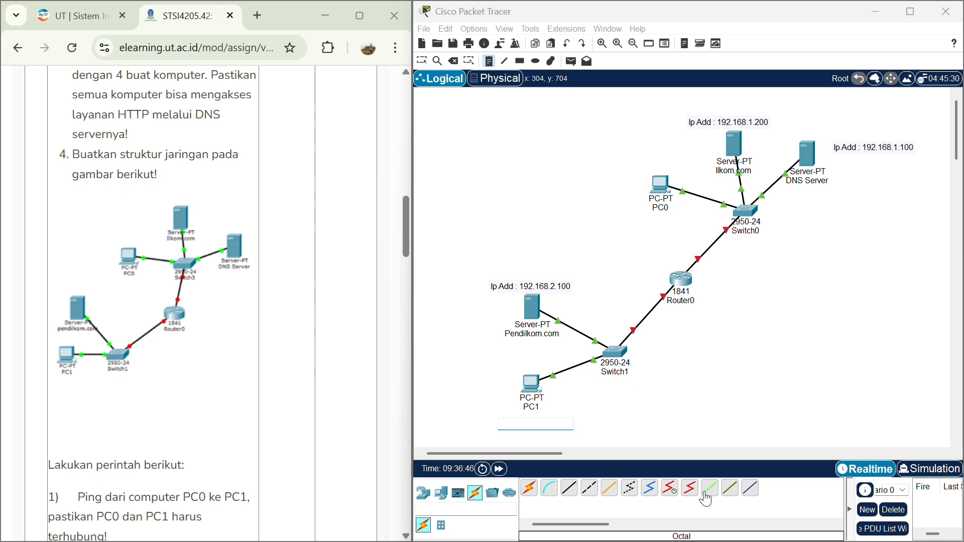
{"action": "type", "text": "192.168.2.100"}
{"action": "key", "text": "Home"}
{"action": "type", "text": "Ip Add :"}
Step: Add the note "Ip Add : 192.168.1.10" above PC0
{"action": "left_click", "coordinate": [624, 163]}
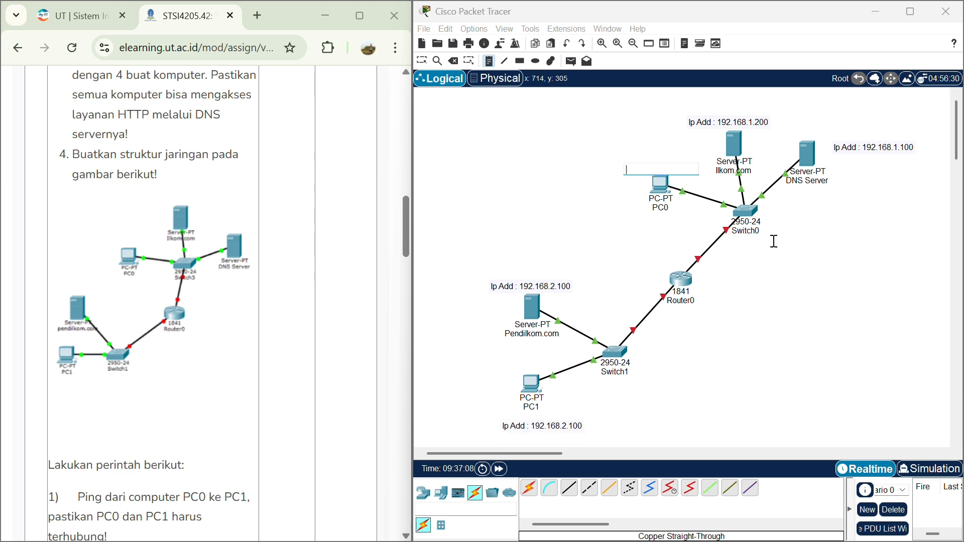
{"action": "type", "text": "Ip Add : 192.168.1."}
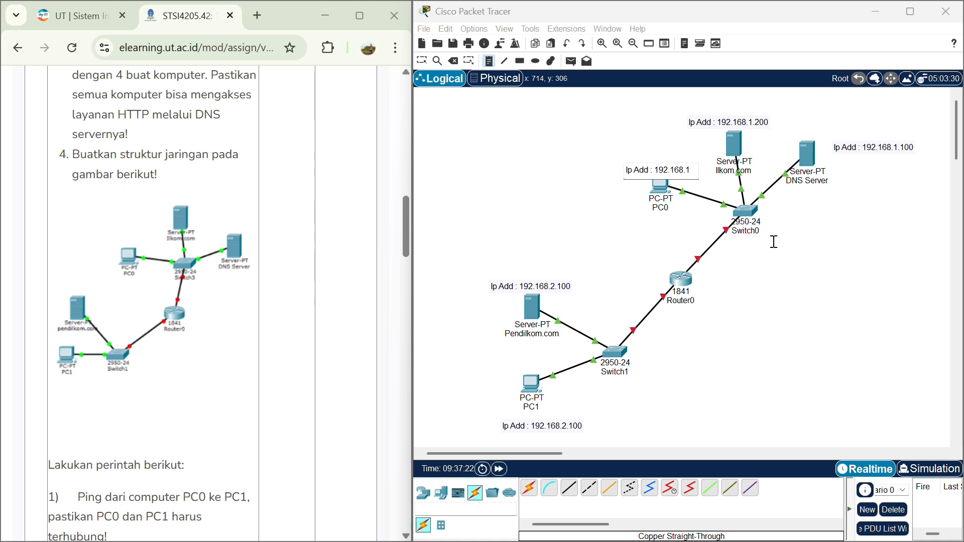
{"action": "type", "text": "10"}
Step: Change the address in PC1's note to 192.168.2.10
{"action": "left_click", "coordinate": [582, 426]}
{"action": "key", "text": "BackSpace"}
{"action": "left_click", "coordinate": [559, 431]}
{"action": "left_click", "coordinate": [684, 409]}
Step: Spread PC0 and the three servers farther from their switches and place the address notes close to their devices
{"action": "left_click_drag", "start_coordinate": [566, 430], "coordinate": [561, 423]}
{"action": "left_click_drag", "start_coordinate": [533, 306], "coordinate": [524, 247]}
{"action": "left_click_drag", "start_coordinate": [661, 188], "coordinate": [602, 161]}
{"action": "left_click_drag", "start_coordinate": [644, 172], "coordinate": [589, 192]}
{"action": "left_click_drag", "start_coordinate": [733, 145], "coordinate": [727, 101]}
{"action": "left_click_drag", "start_coordinate": [802, 153], "coordinate": [826, 122]}
{"action": "left_click_drag", "start_coordinate": [872, 148], "coordinate": [841, 163]}
{"action": "left_click", "coordinate": [850, 281]}
Step: Add the note "Fa0/0 192.168.1.1" beside Router0 for its link to Switch0
{"action": "mouse_move", "coordinate": [698, 260]}
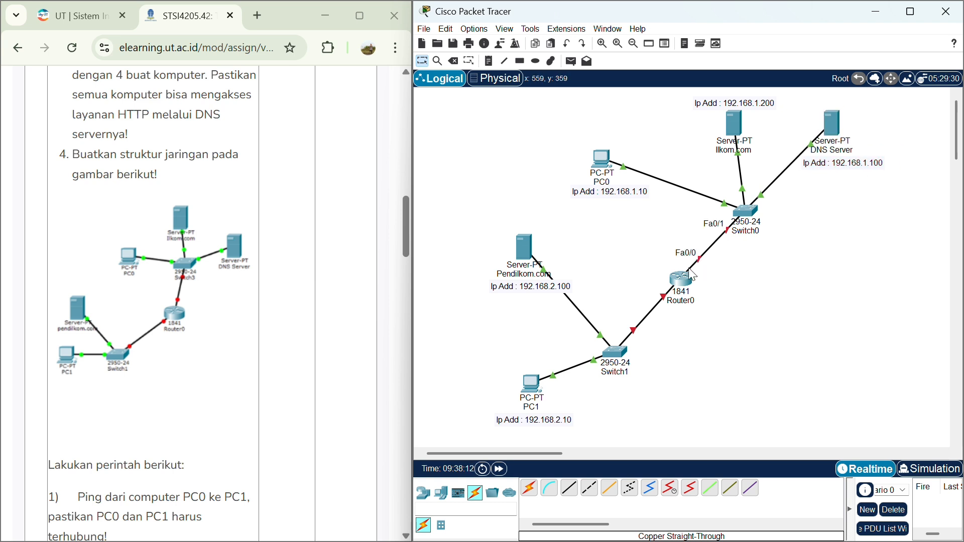
{"action": "key", "text": "n"}
{"action": "left_click", "coordinate": [699, 274]}
{"action": "type", "text": "192."}
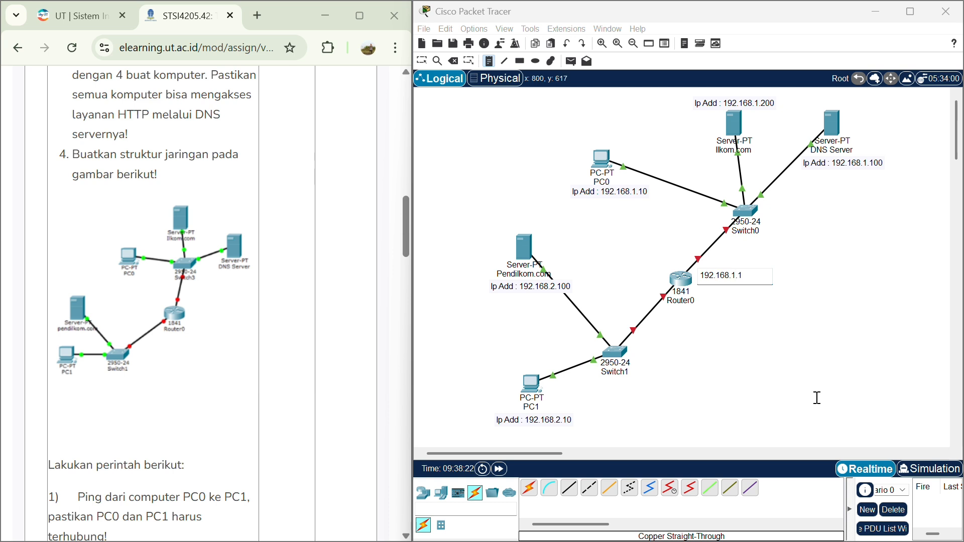
{"action": "type", "text": "168.1.1"}
{"action": "left_click", "coordinate": [701, 276]}
{"action": "type", "text": "Fa0/0"}
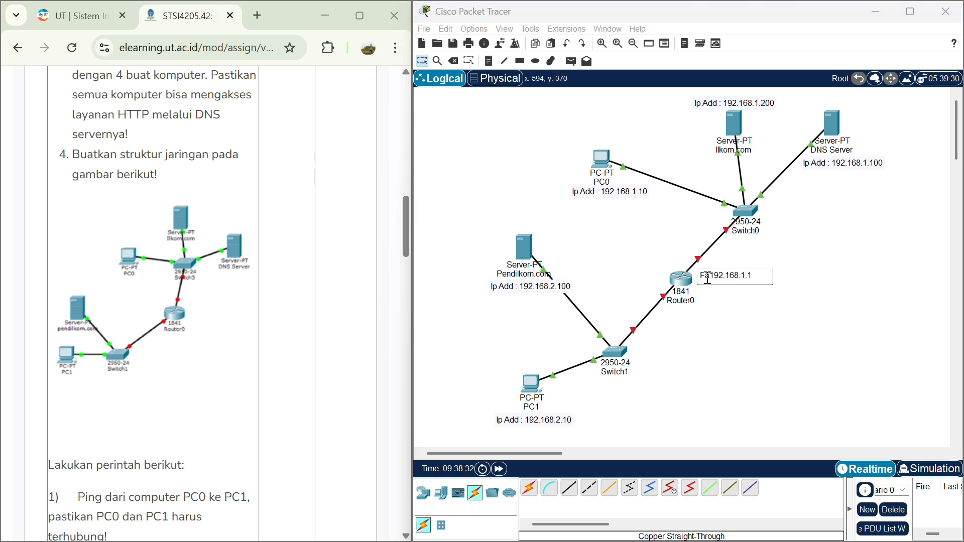
{"action": "left_click", "coordinate": [674, 315]}
Step: Add the note "Fa0/1 192.168.2.1" below Router0 for its link to Switch1
{"action": "left_click", "coordinate": [492, 61]}
{"action": "left_click", "coordinate": [665, 298]}
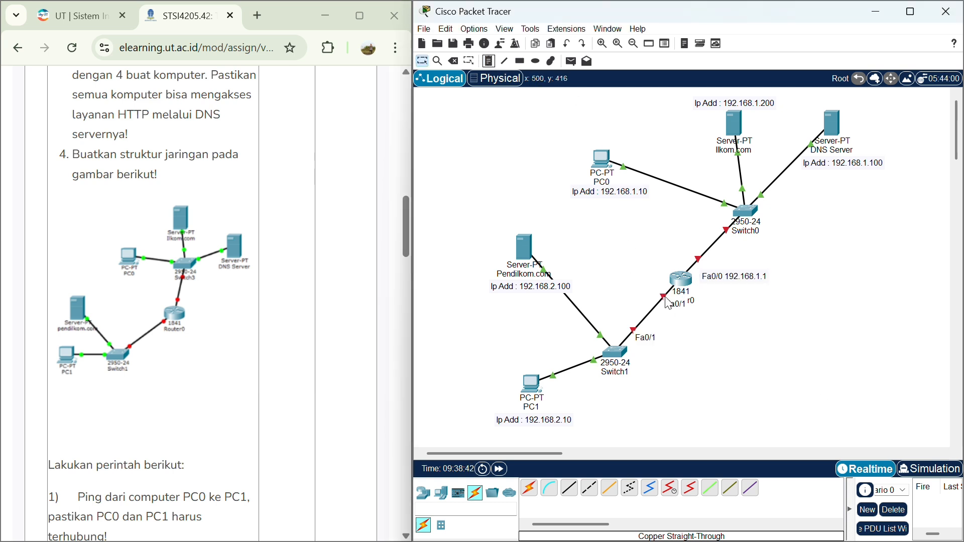
{"action": "key", "text": "n"}
{"action": "left_click", "coordinate": [663, 318]}
{"action": "type", "text": "Fa0/1 19"}
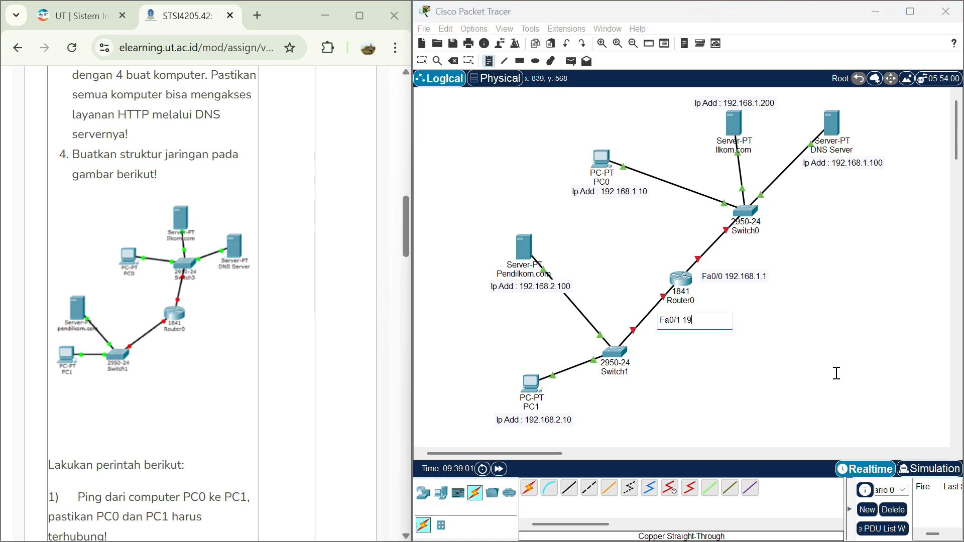
{"action": "type", "text": "2.168.2.1"}
{"action": "left_click", "coordinate": [835, 373]}
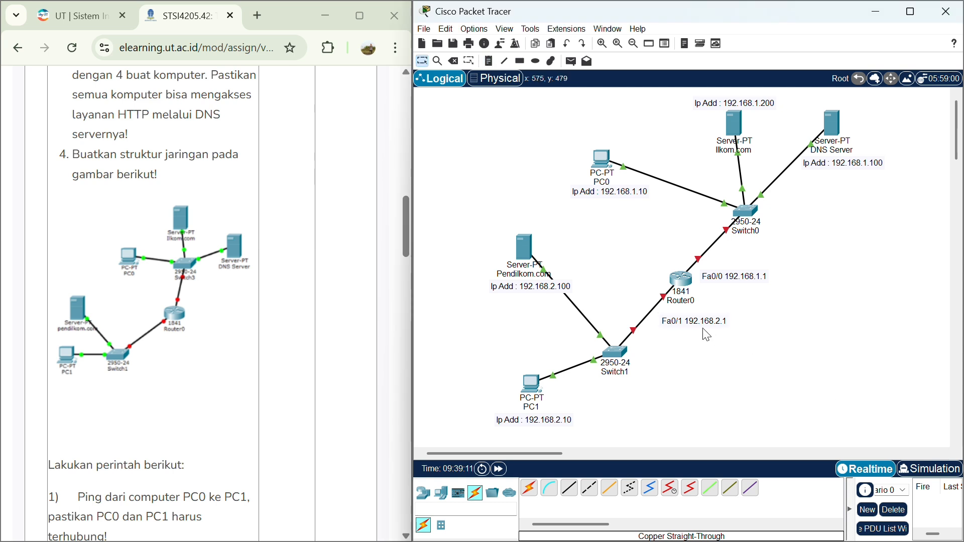
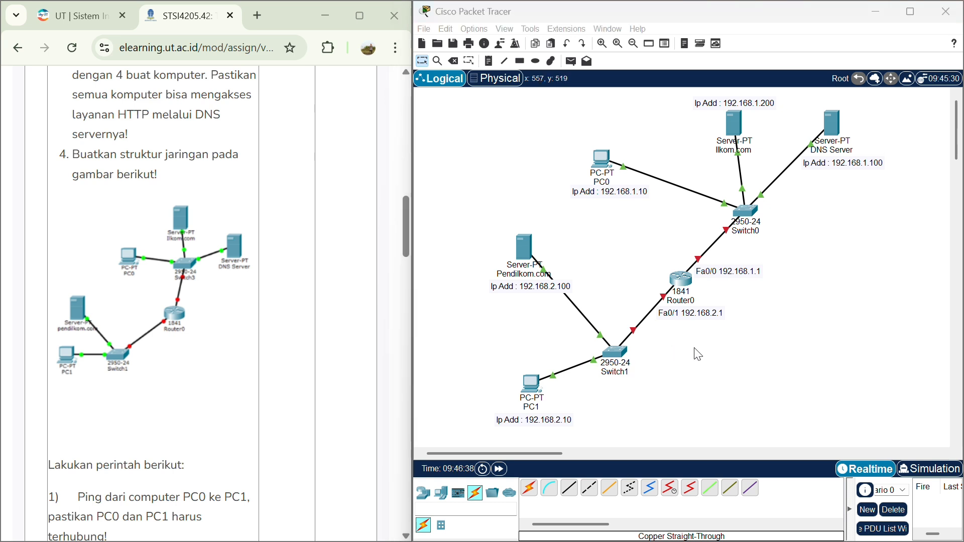
Step: Open Router0's command line and answer no to the initial configuration dialog
{"action": "left_click", "coordinate": [680, 279]}
{"action": "left_click_drag", "start_coordinate": [694, 18], "coordinate": [256, 89]}
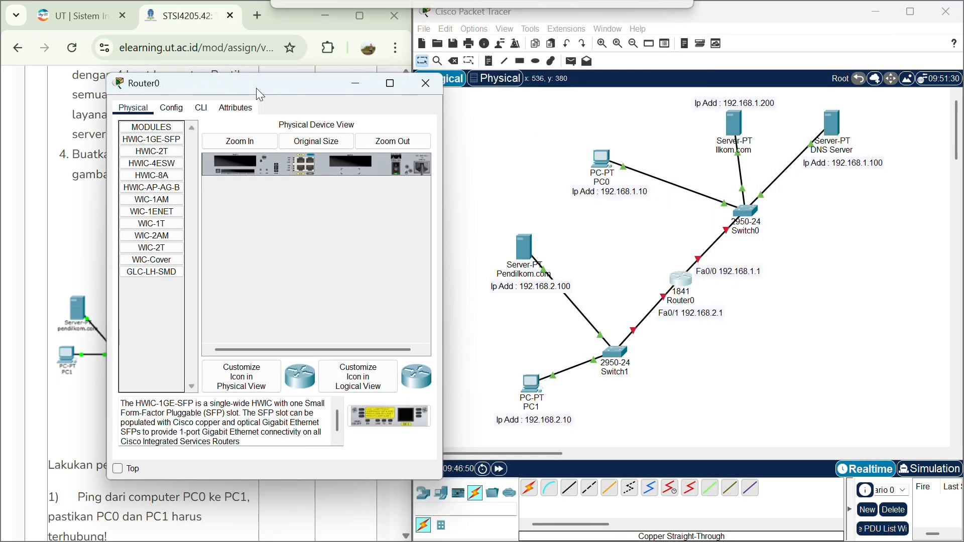
{"action": "left_click", "coordinate": [203, 108]}
{"action": "key", "text": "Return"}
{"action": "type", "text": "no"}
{"action": "key", "text": "Return"}
{"action": "key", "text": "Return"}
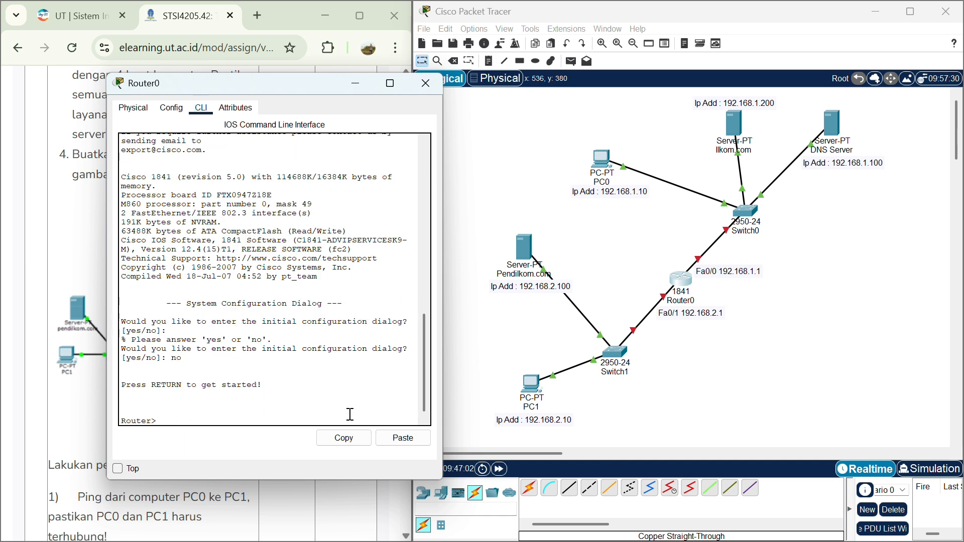
Step: Enter Router0's privileged mode with enable and its global configuration mode with configure terminal
{"action": "type", "text": "enable"}
{"action": "key", "text": "Return"}
{"action": "type", "text": "configure"}
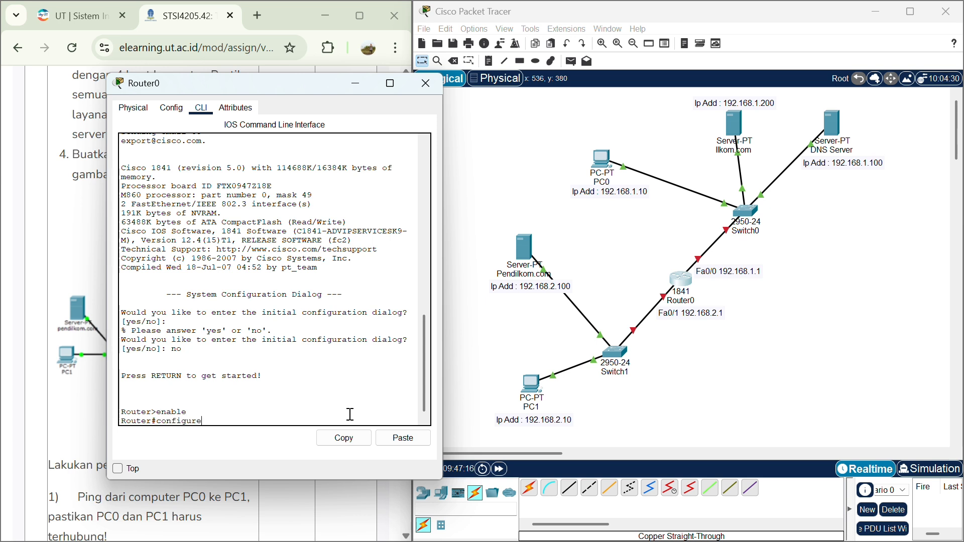
{"action": "type", "text": " terminal"}
{"action": "key", "text": "Return"}
Step: Configure Router0's interface fastethernet 0/0 with IP address 192.168.1.1 255.255.255.0 and enable it with no shutdown
{"action": "type", "text": "ig)#in"}
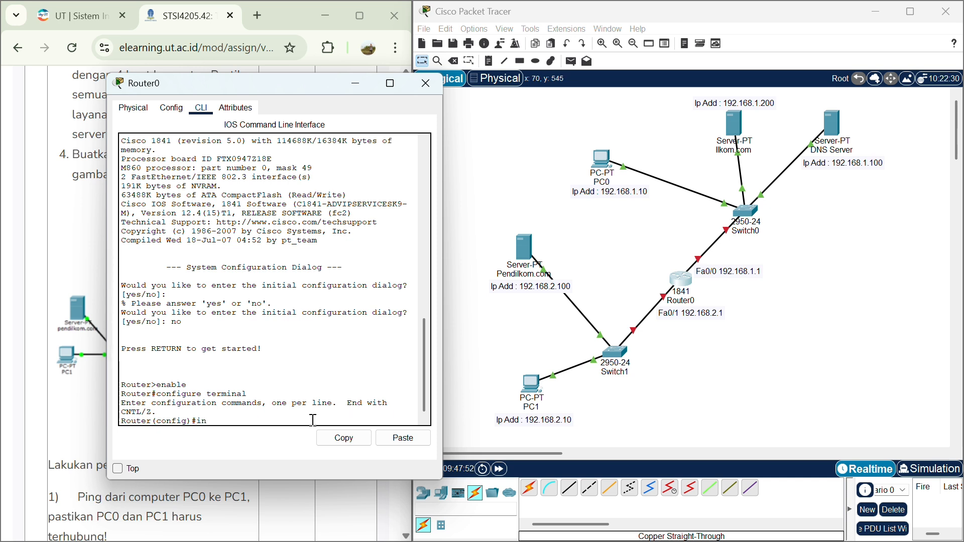
{"action": "type", "text": "terface fastethernoe"}
{"action": "type", "text": " 0/0"}
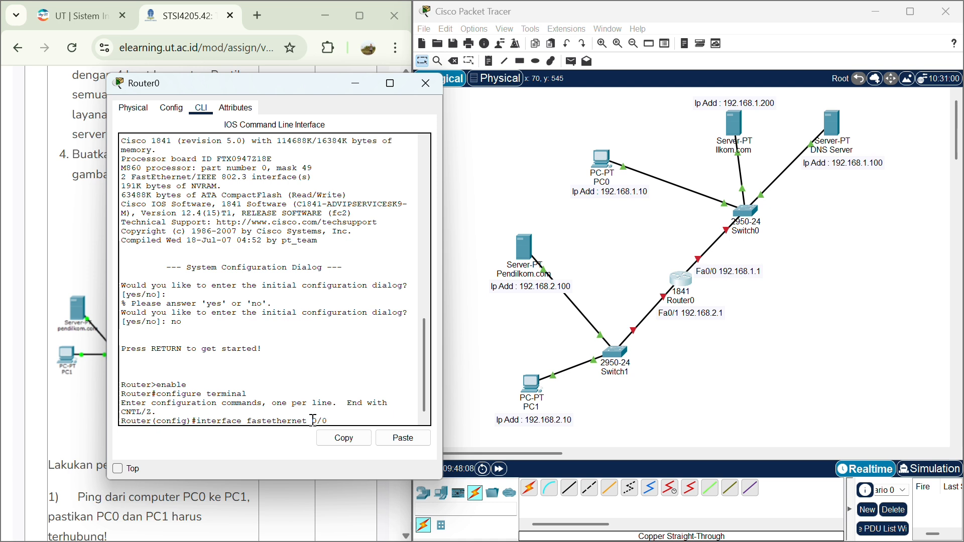
{"action": "key", "text": "Return"}
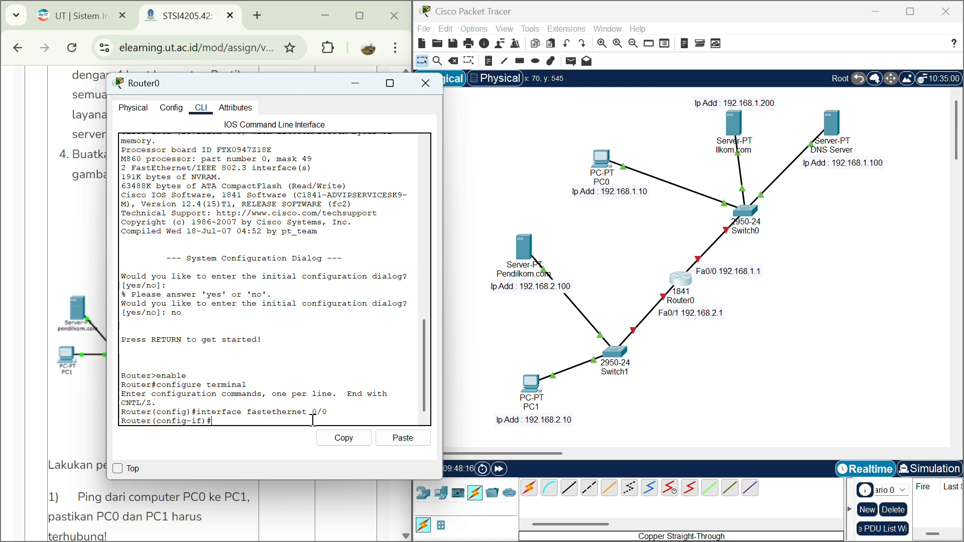
{"action": "type", "text": "ip address"}
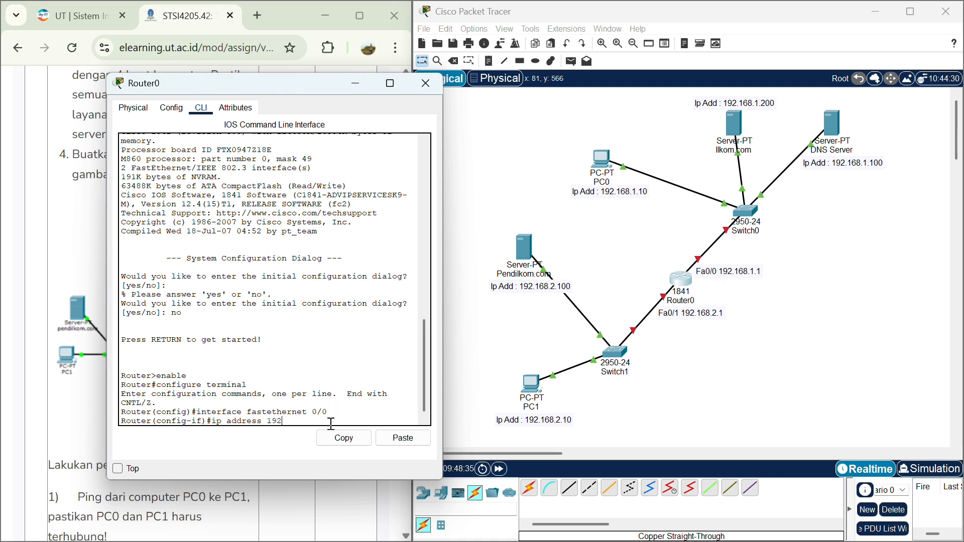
{"action": "type", "text": "192.168.1.1 255.255.255.0"}
{"action": "key", "text": "Return"}
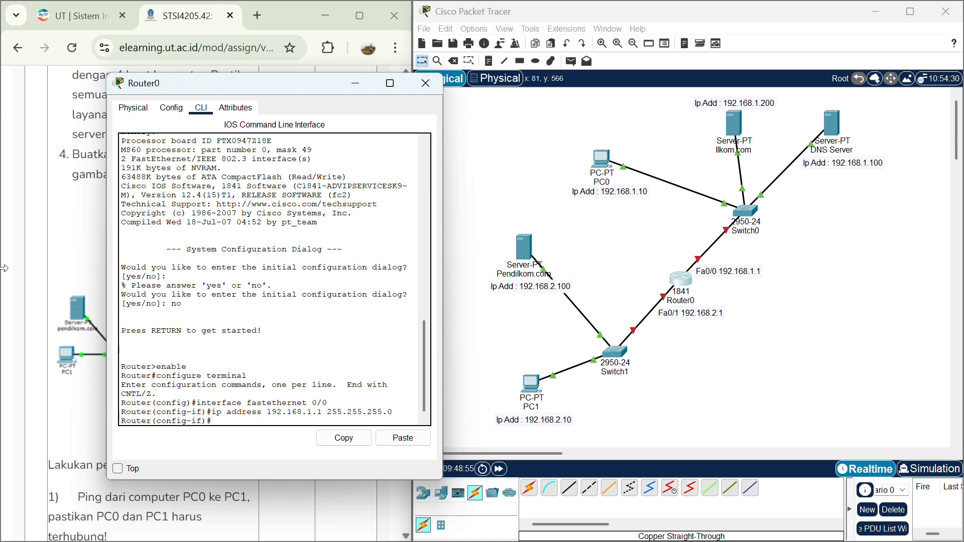
{"action": "type", "text": "no shutdown"}
{"action": "key", "text": "Return"}
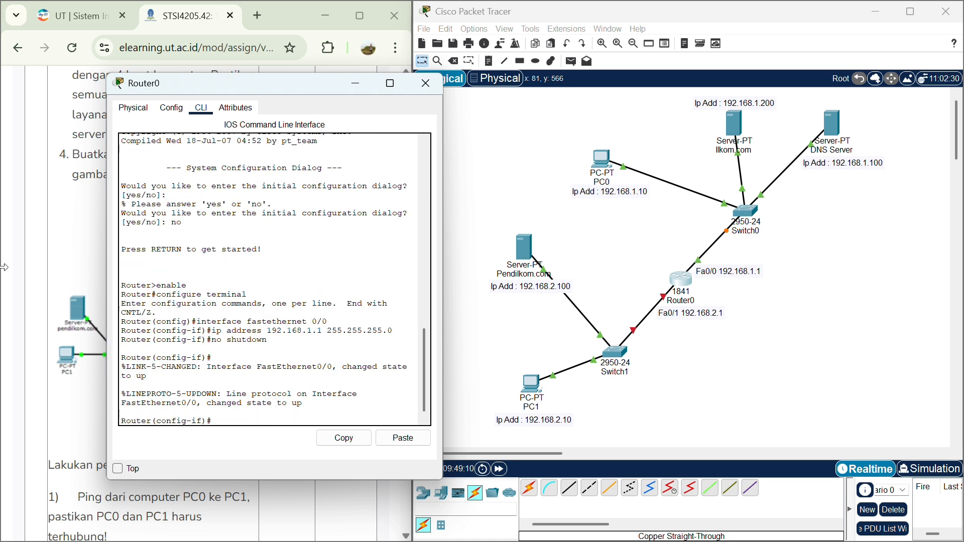
{"action": "type", "text": "exit"}
{"action": "key", "text": "Return"}
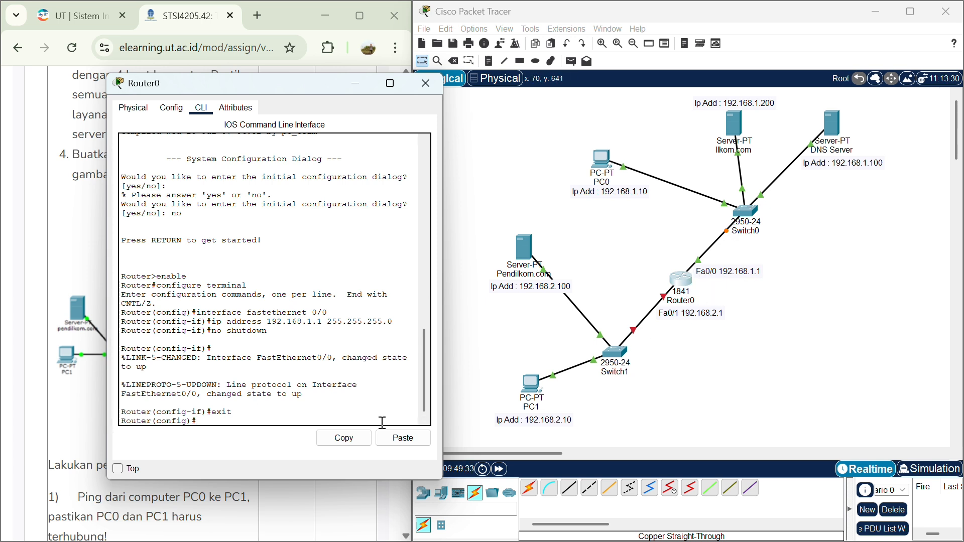
Step: Configure Router0's interface fastethernet 0/1 with IP address 192.168.2.1 255.255.255.0 and enable it with no shutdown
{"action": "type", "text": "interface fastethernet"}
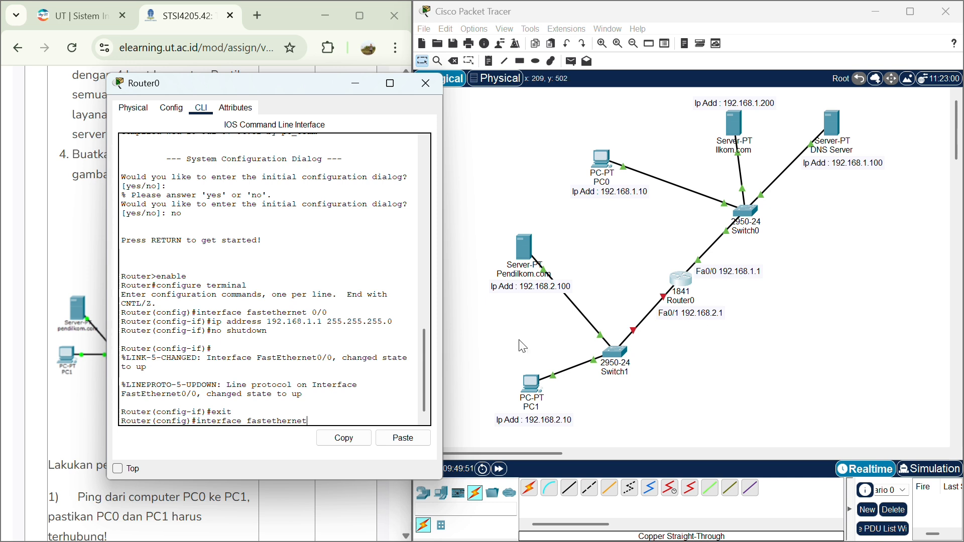
{"action": "type", "text": " 0/1"}
{"action": "key", "text": "Return"}
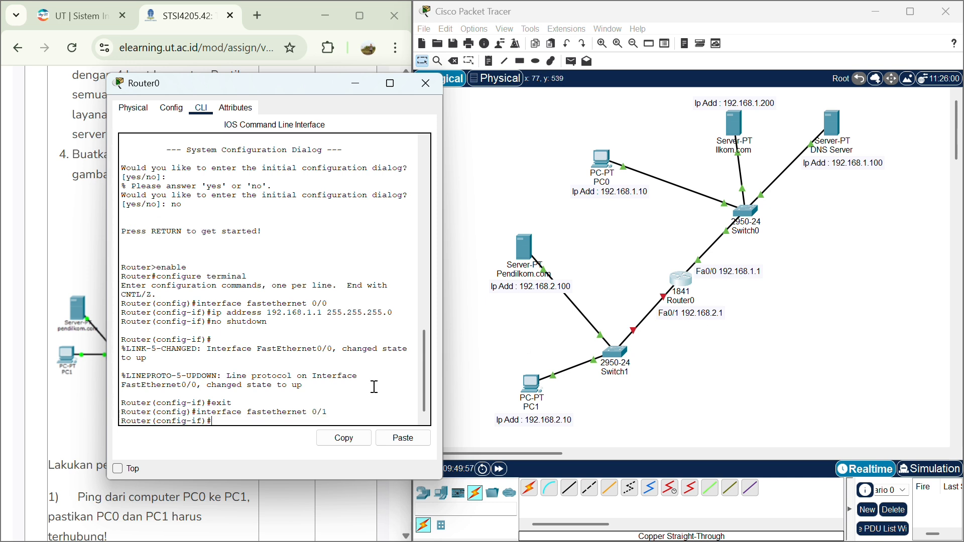
{"action": "type", "text": "ip address"}
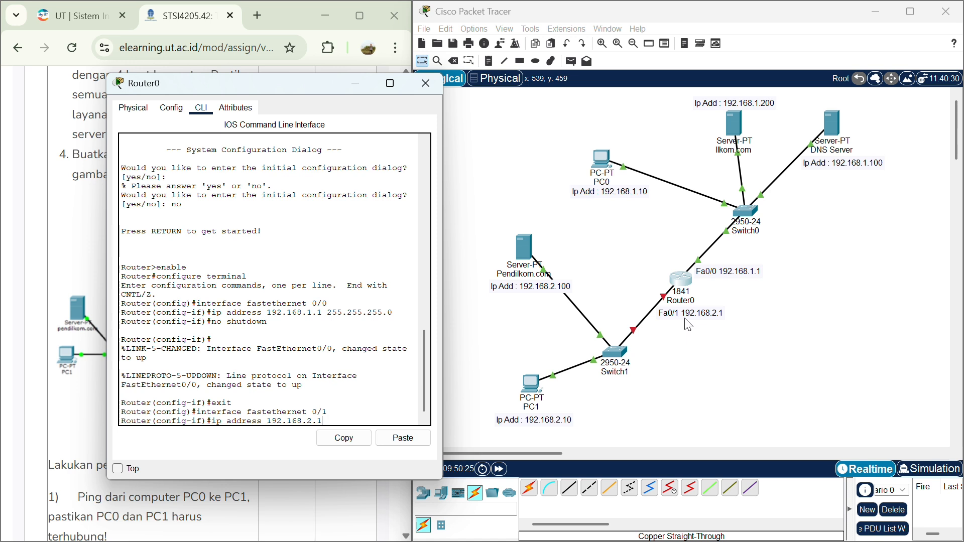
{"action": "type", "text": "192.168.2.1 255.255.255.0"}
{"action": "key", "text": "Return"}
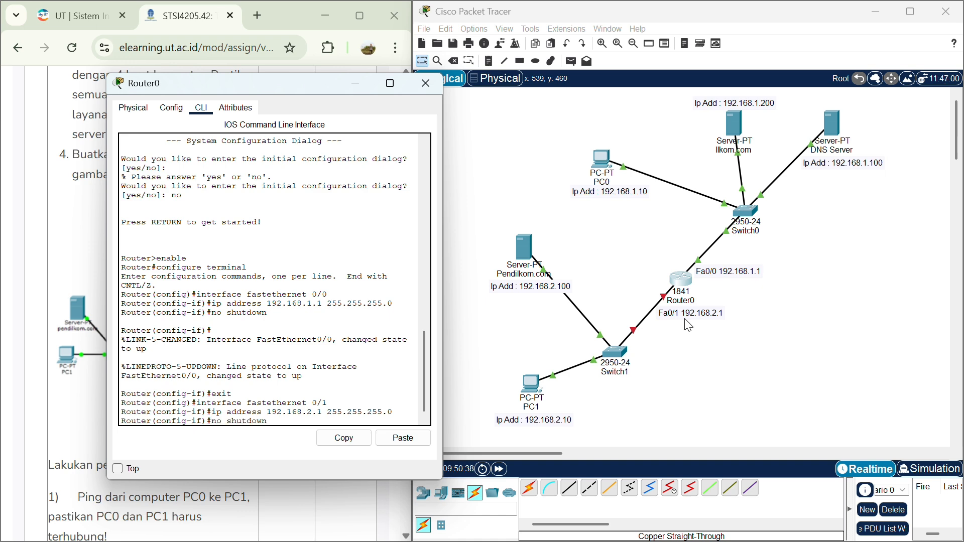
{"action": "key", "text": "Return"}
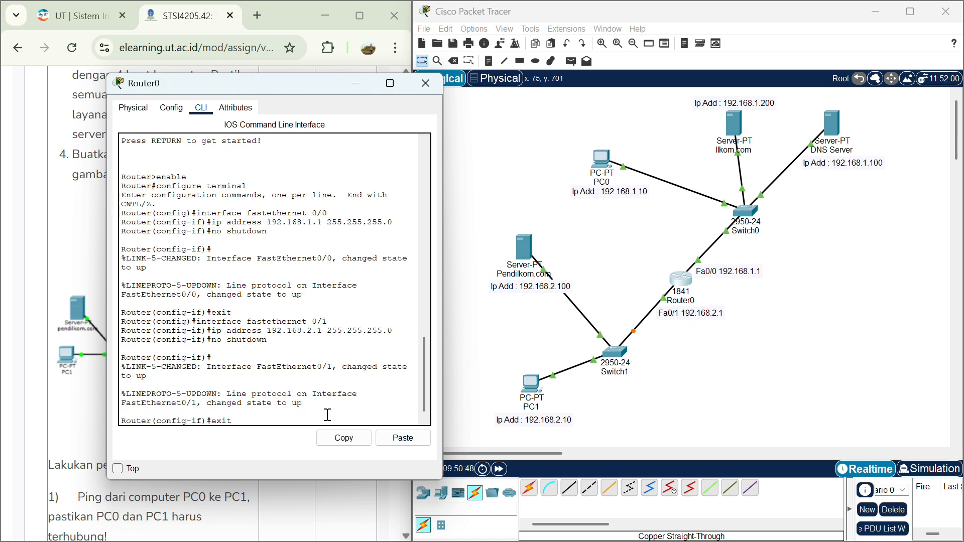
{"action": "key", "text": "Return"}
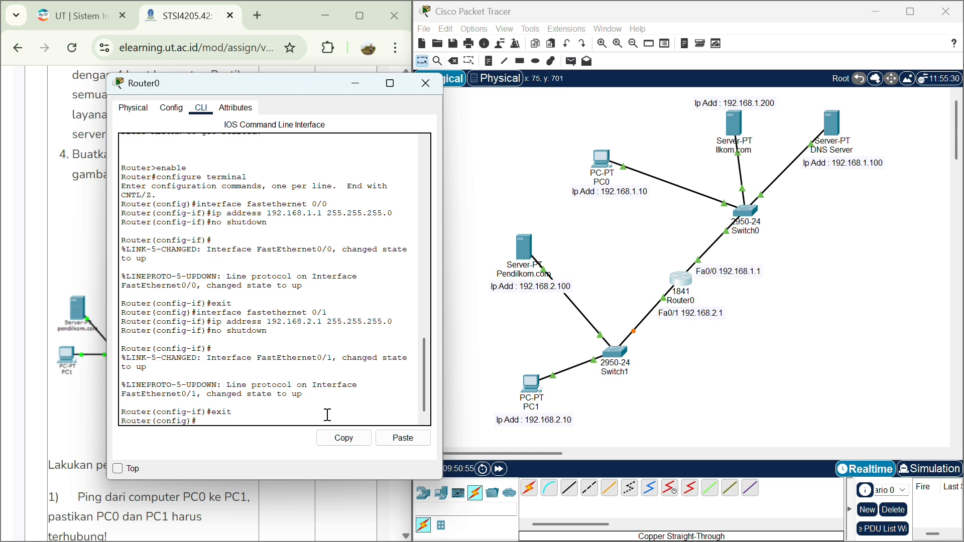
Step: Enable IP routing on Router0 with the ip routing command in global configuration mode
{"action": "type", "text": "ip routing'"}
{"action": "key", "text": "Return"}
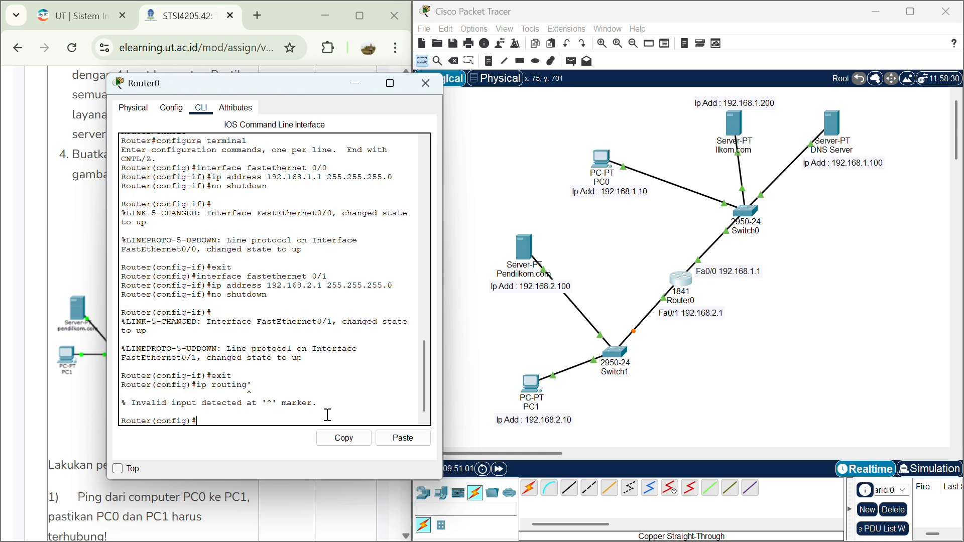
{"action": "type", "text": "ip routing"}
{"action": "key", "text": "Return"}
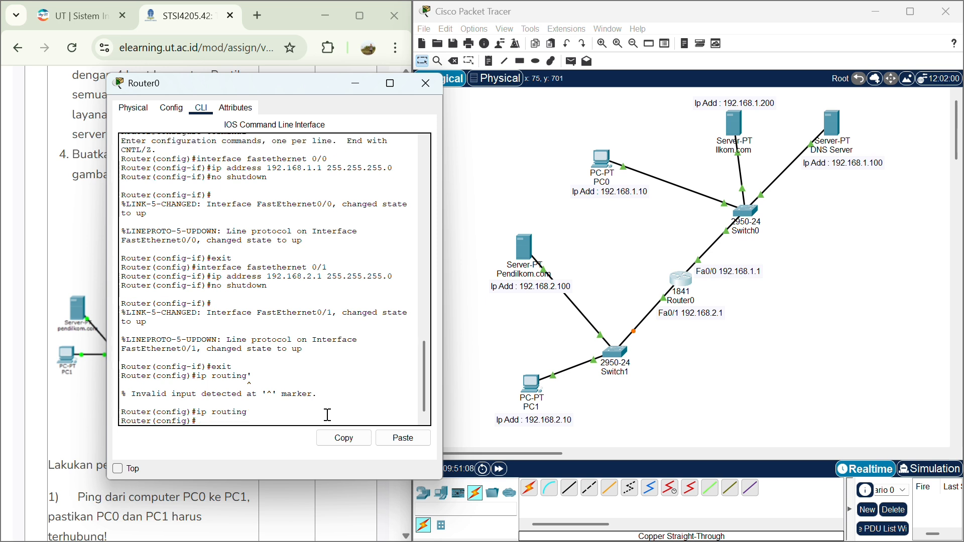
Step: Exit Router0's global configuration mode and save the configuration with copy running-config startup-config
{"action": "type", "text": "exit"}
{"action": "key", "text": "Return"}
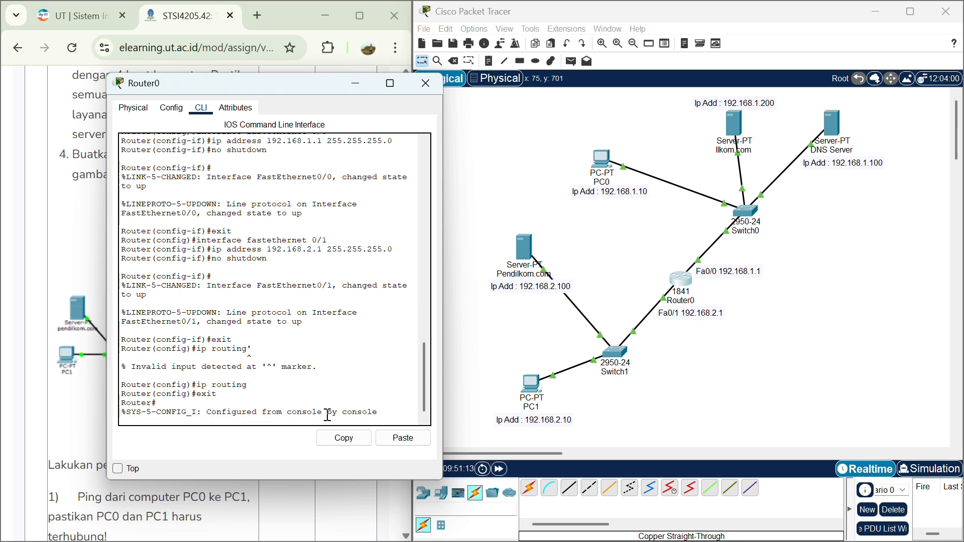
{"action": "key", "text": "Return"}
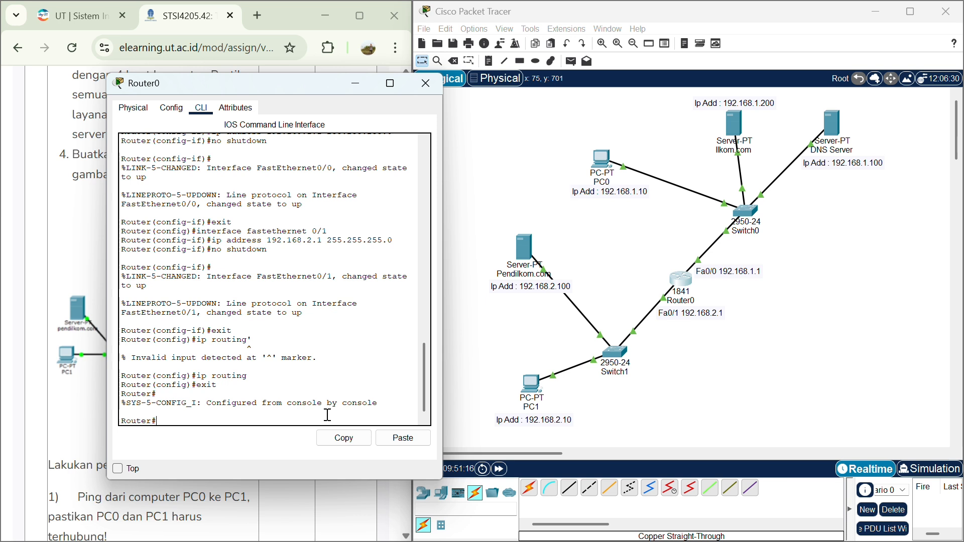
{"action": "type", "text": "copy running-config"}
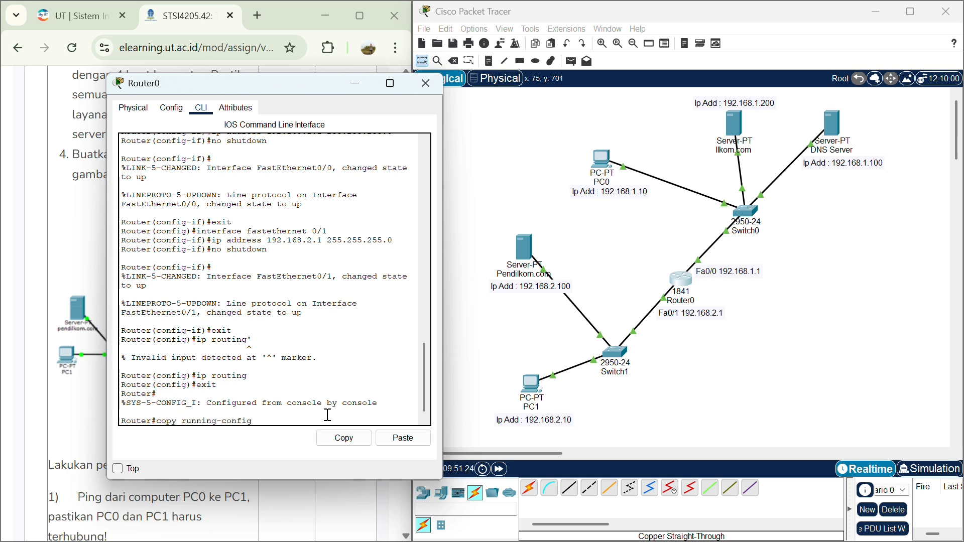
{"action": "type", "text": " startup-config"}
{"action": "key", "text": "Return"}
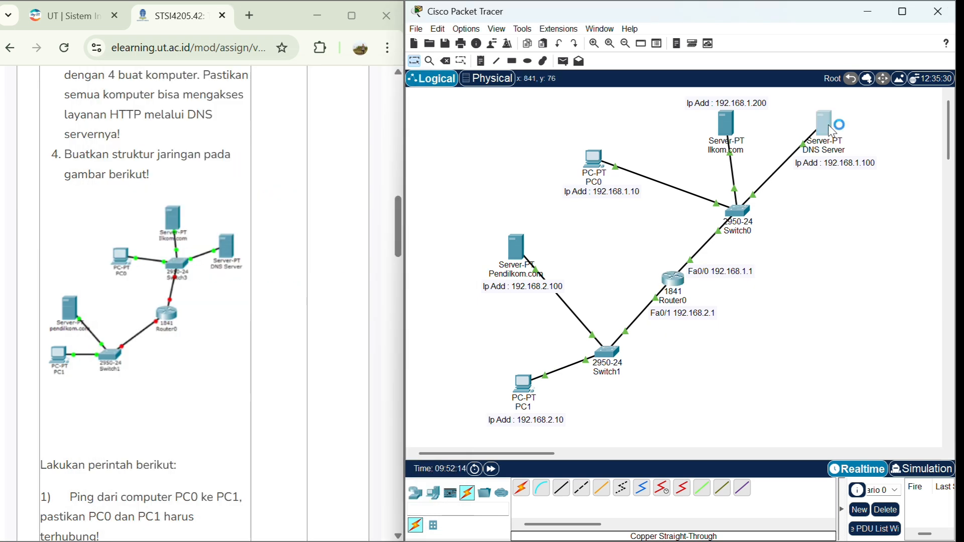
Step: Configure the DNS Server's static IPv4 address as 192.168.1.100, subnet mask 255.255.255.0 and default gateway 192.168.2.1
{"action": "left_click", "coordinate": [820, 123]}
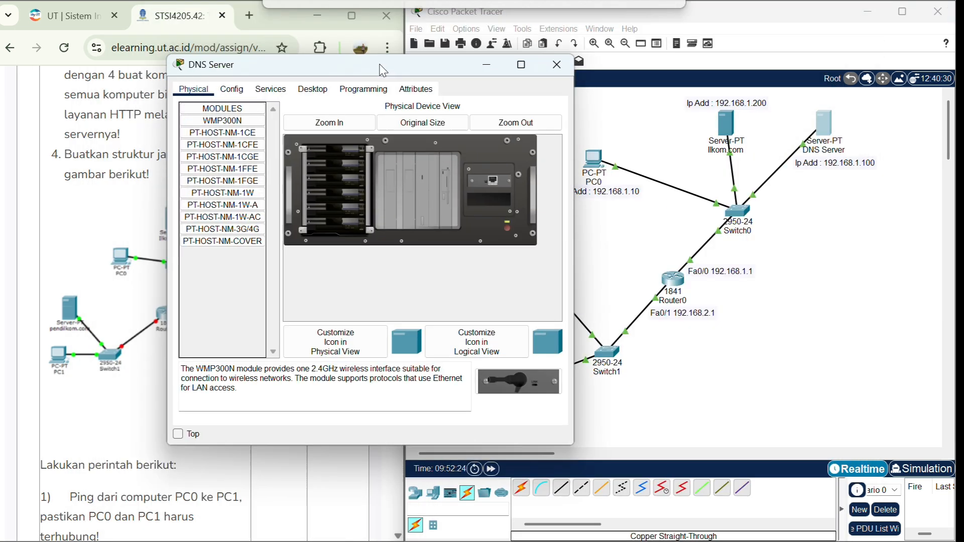
{"action": "left_click", "coordinate": [312, 118]}
{"action": "left_click", "coordinate": [221, 158]}
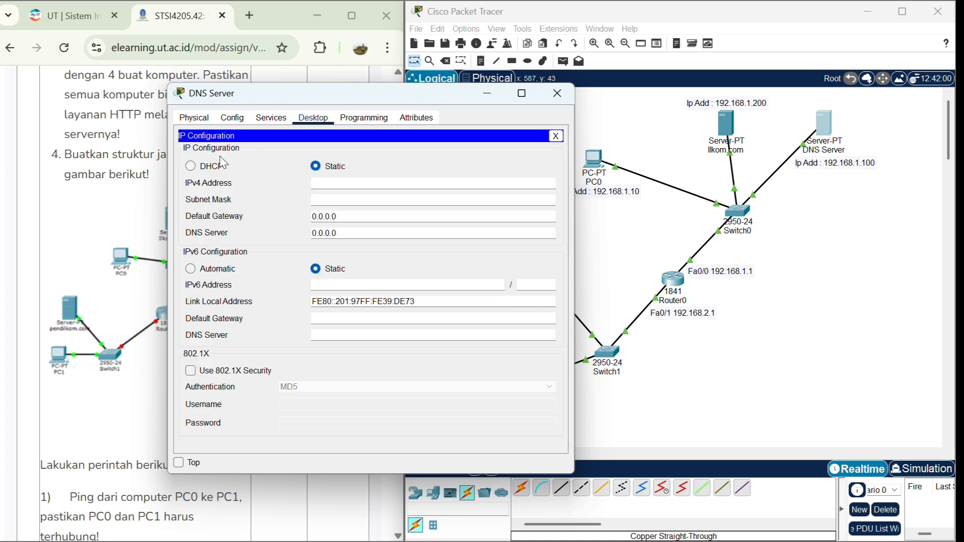
{"action": "left_click", "coordinate": [333, 183]}
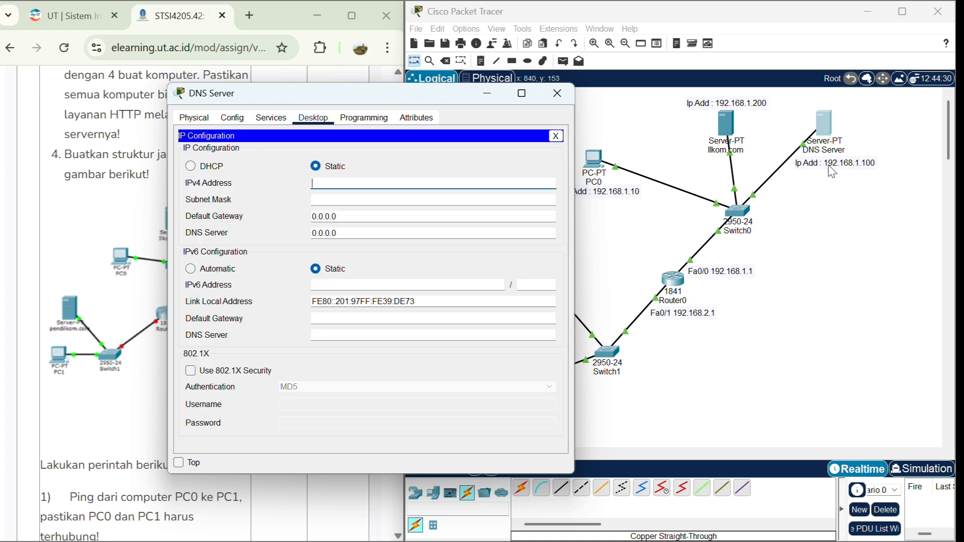
{"action": "type", "text": "192.168.1.100"}
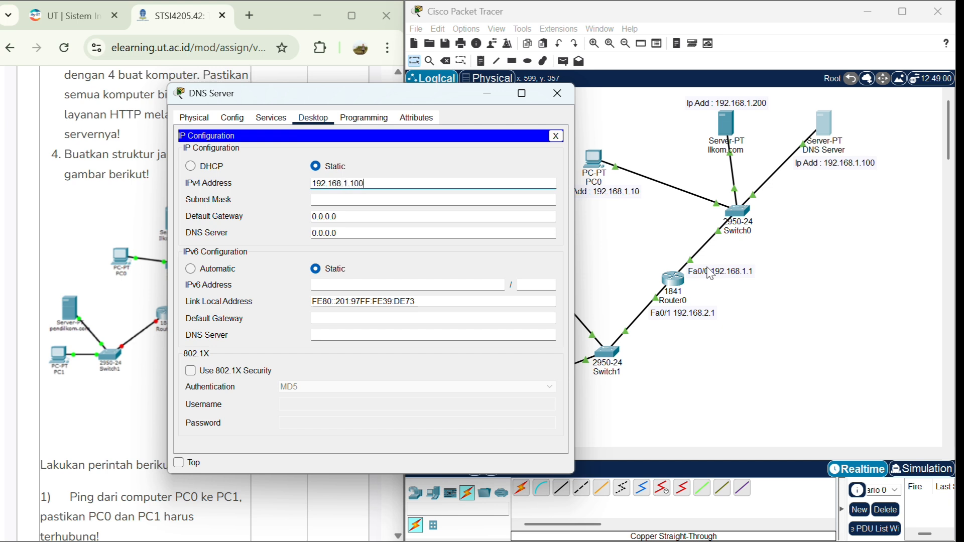
{"action": "left_click", "coordinate": [415, 200]}
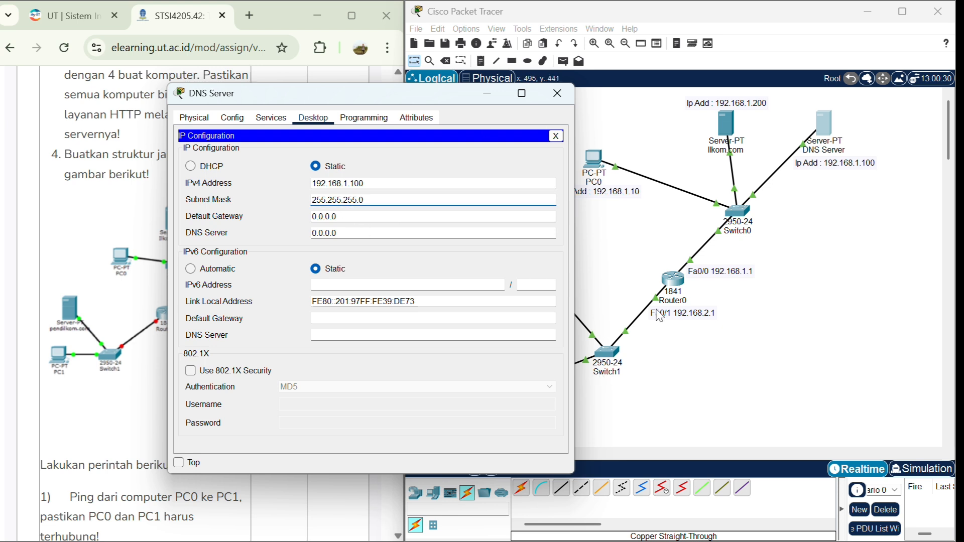
{"action": "double_click", "coordinate": [355, 215]}
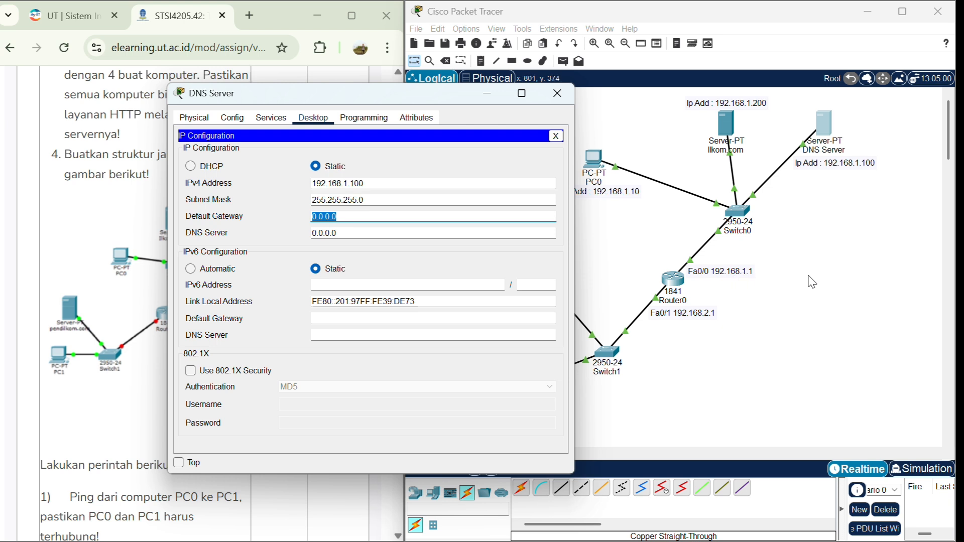
{"action": "type", "text": "192"}
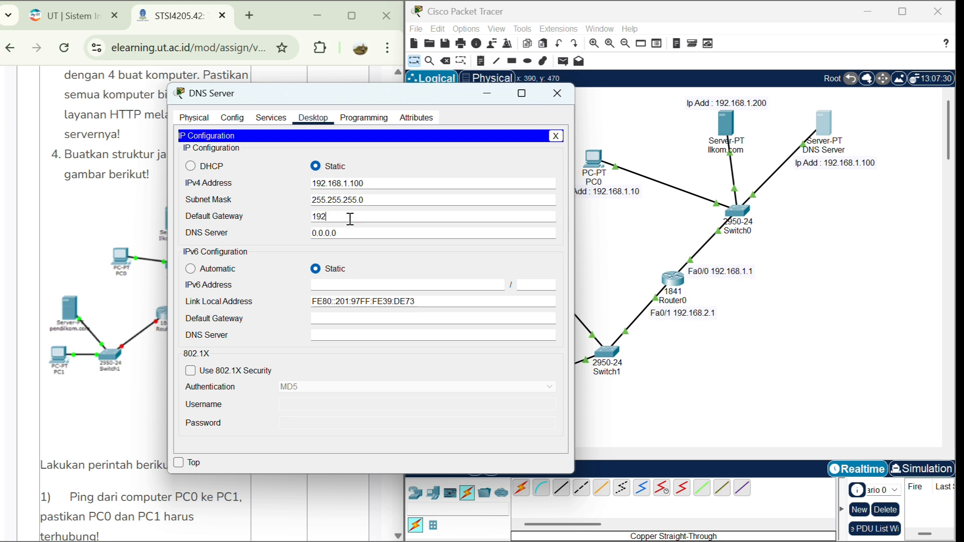
{"action": "type", "text": ".168.2.1"}
Step: Turn on the DNS Server's DNS service and add an A record for Ilkom.com with address 192.168.1.200
{"action": "left_click", "coordinate": [267, 118]}
{"action": "left_click", "coordinate": [219, 197]}
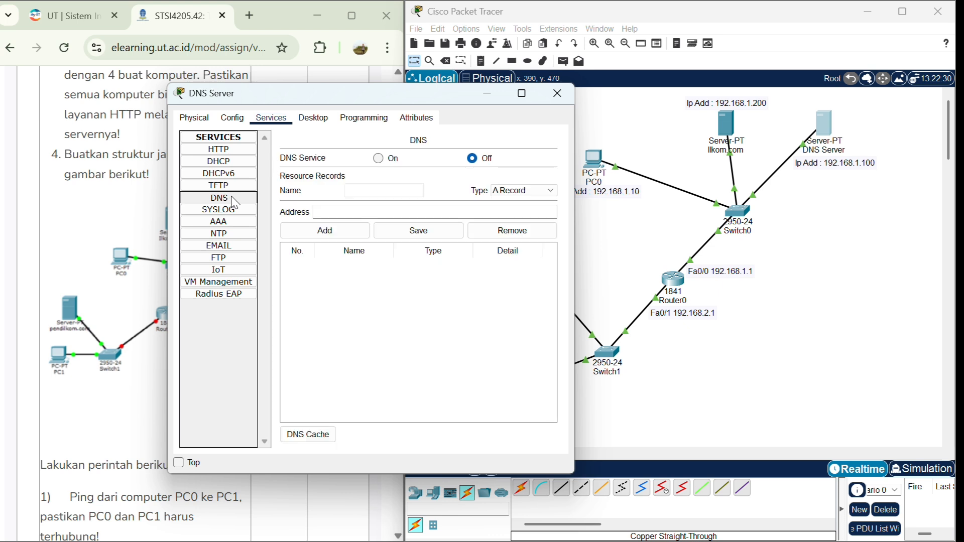
{"action": "left_click", "coordinate": [378, 159]}
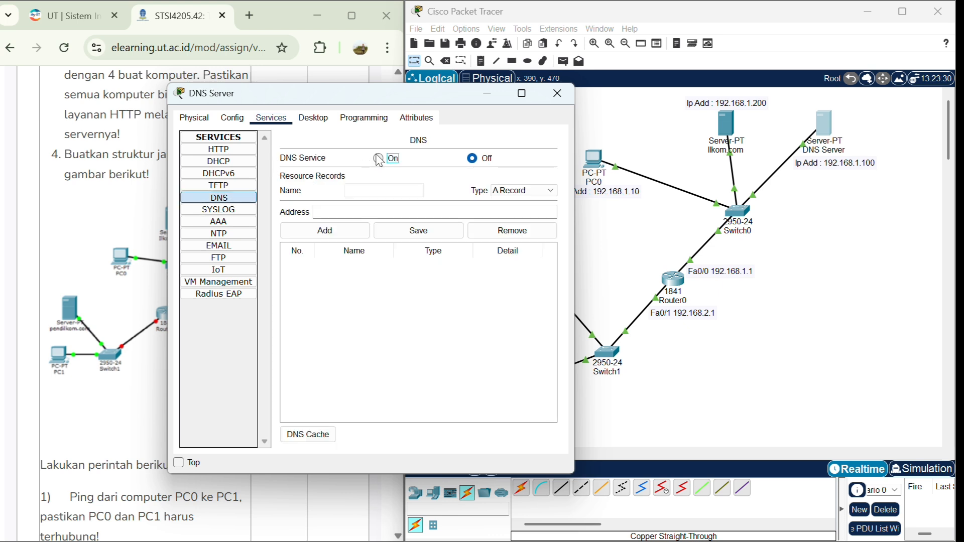
{"action": "left_click", "coordinate": [376, 189]}
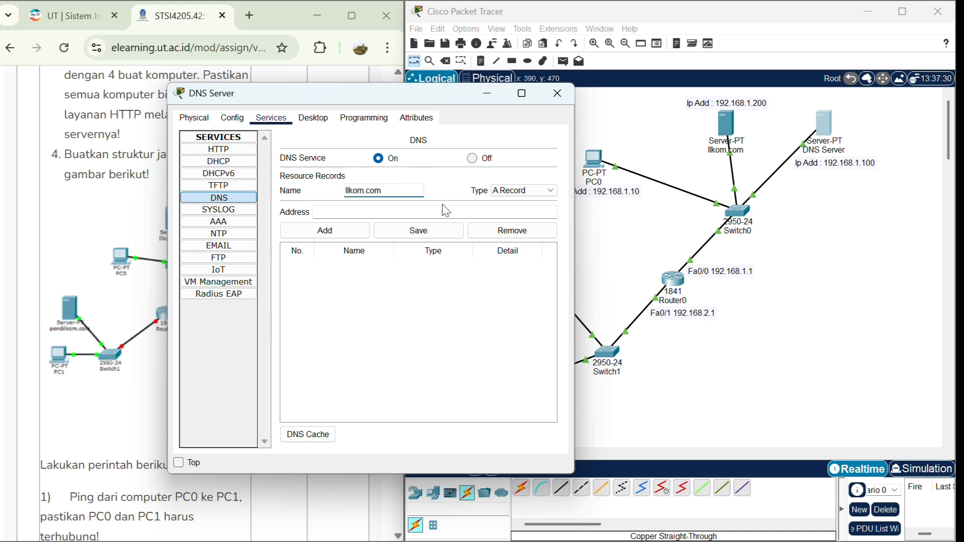
{"action": "left_click", "coordinate": [320, 216]}
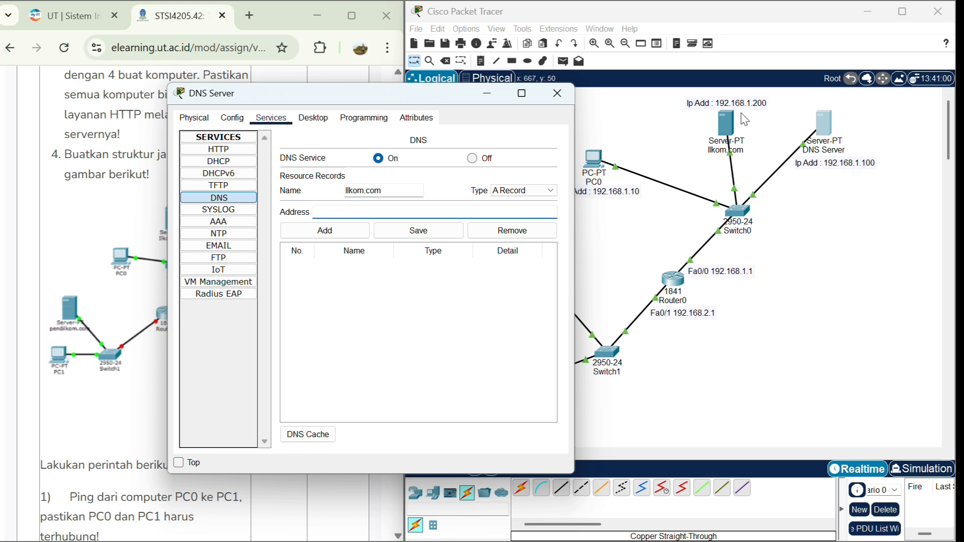
{"action": "type", "text": "192.168.1.200"}
{"action": "left_click", "coordinate": [354, 232]}
Step: Add a DNS A record for Pendilkom.com with address 192.168.2.100
{"action": "left_click", "coordinate": [388, 189]}
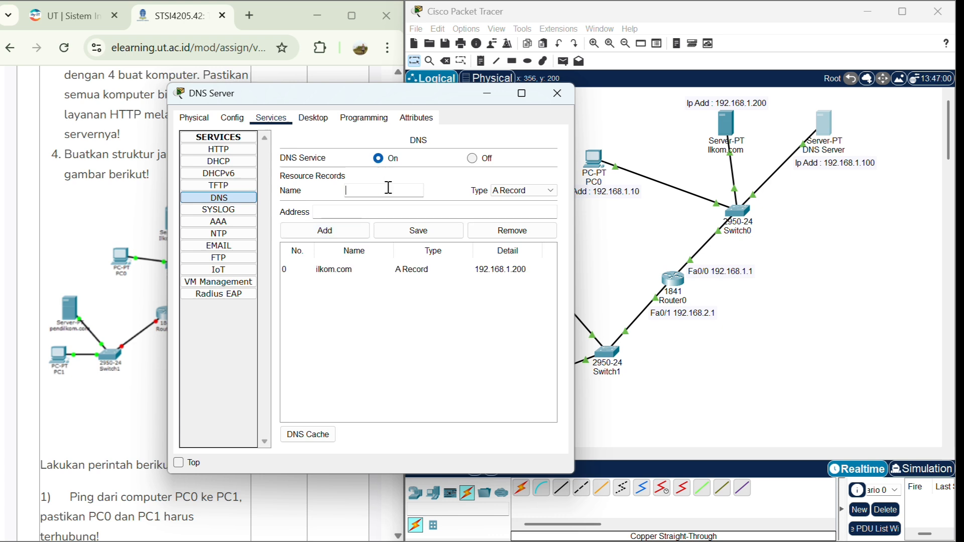
{"action": "type", "text": "Pendilkom.com"}
{"action": "left_click_drag", "start_coordinate": [301, 93], "coordinate": [202, 106]}
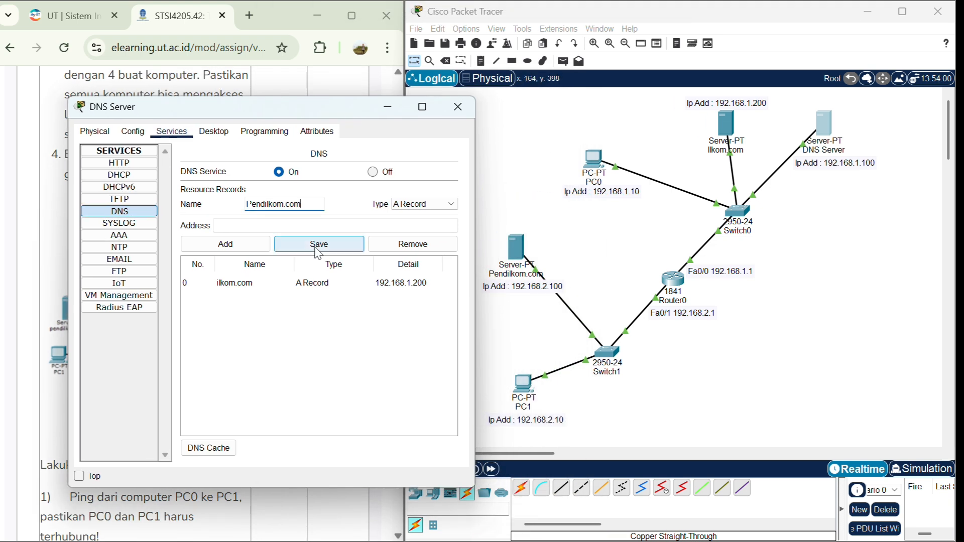
{"action": "left_click", "coordinate": [312, 227]}
{"action": "type", "text": "192.168.2.100"}
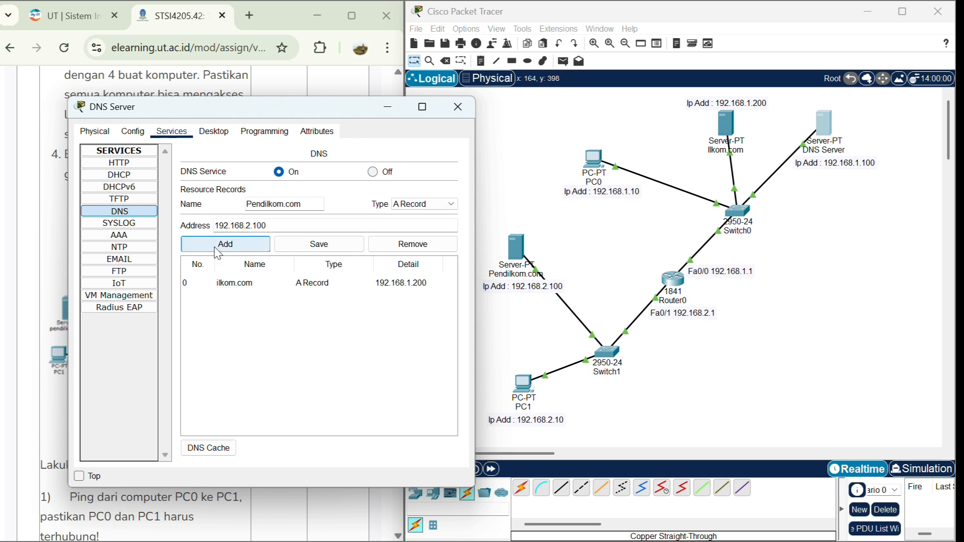
{"action": "left_click", "coordinate": [246, 244]}
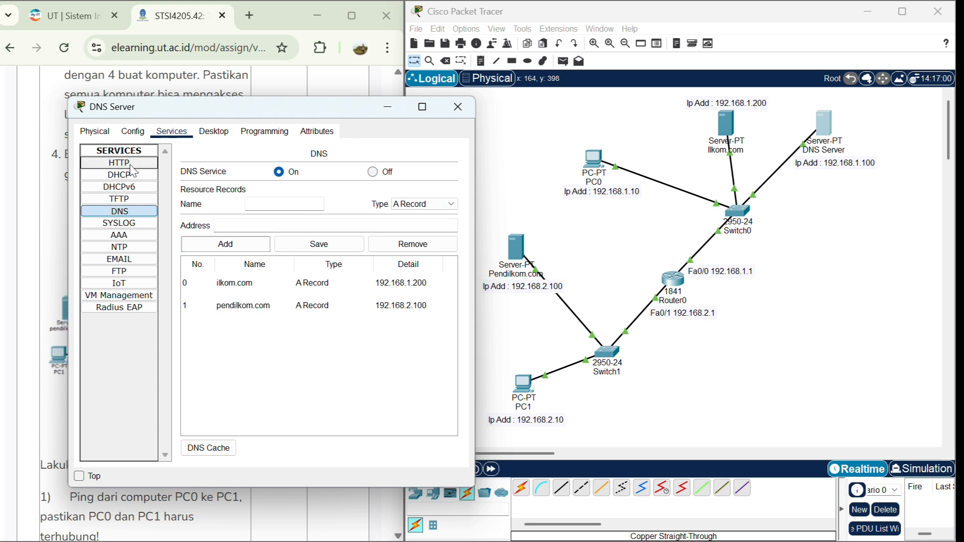
Step: Replace the HTML of the HTTP service's index.html with an Ilkom.com page headed "Selamat Datang di Ilkom.com" and paragraph "Website Fakultas Ilmu Komputer"
{"action": "left_click", "coordinate": [131, 167]}
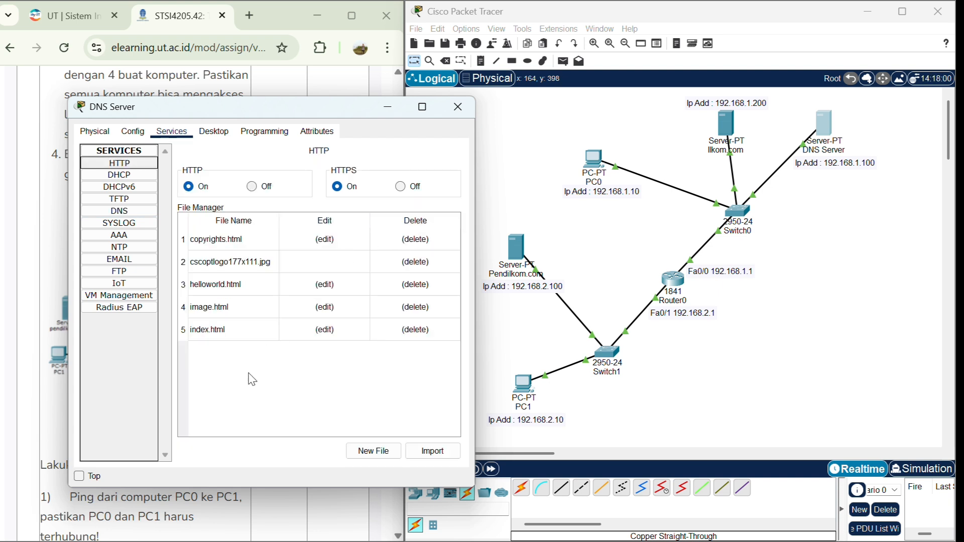
{"action": "left_click", "coordinate": [322, 331]}
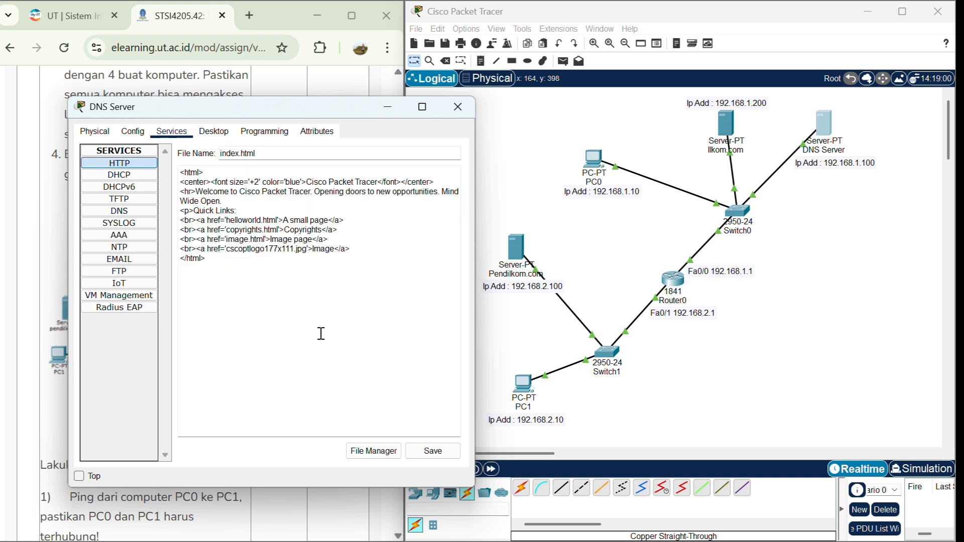
{"action": "left_click", "coordinate": [320, 332]}
{"action": "key", "text": "ctrl+a"}
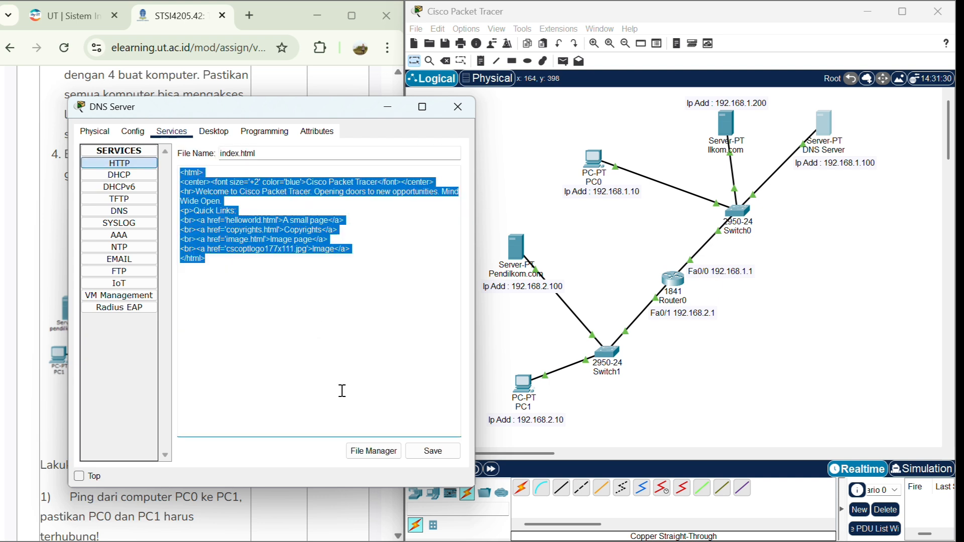
{"action": "type", "text": "<"}
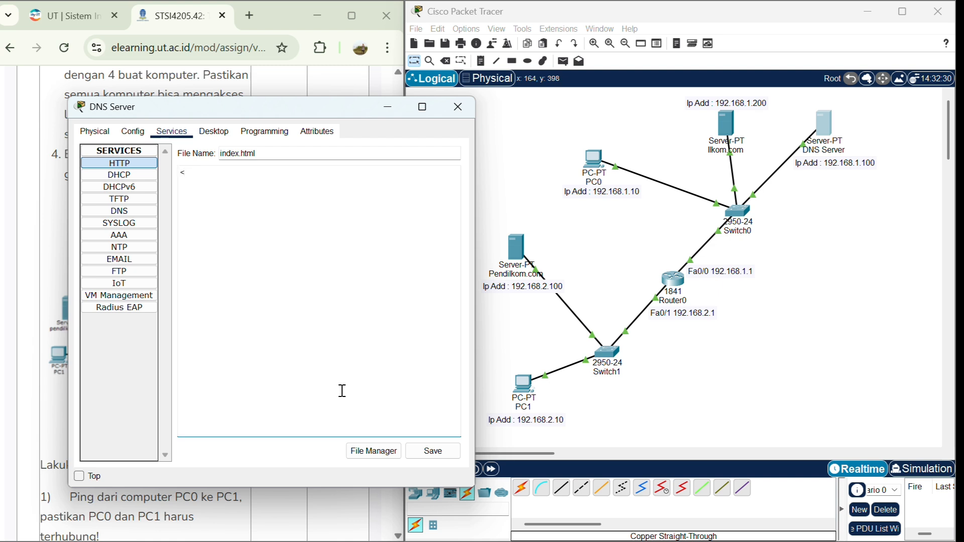
{"action": "type", "text": "!DOCTYPE html> <html> <head><title>Ilkom.com</title></head> <body>  <head"}
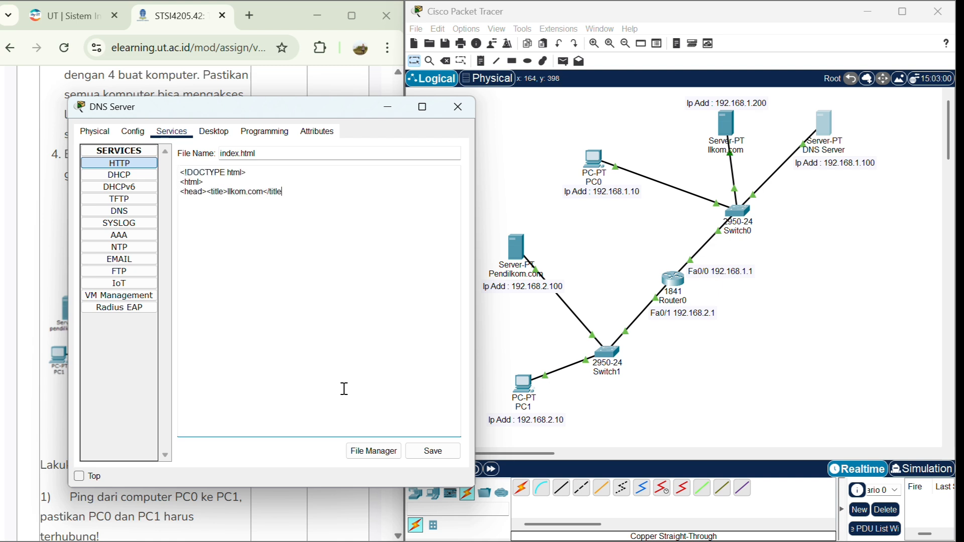
{"action": "key", "text": "BackSpace"}
{"action": "key", "text": "BackSpace"}
{"action": "key", "text": "BackSpace"}
{"action": "type", "text": "1> Selamat Datang di Ilkom.com</h1>"}
{"action": "key", "text": "Return"}
{"action": "type", "text": "<p>Website Fakultas Ilmu Komputer</p> </body> </html>"}
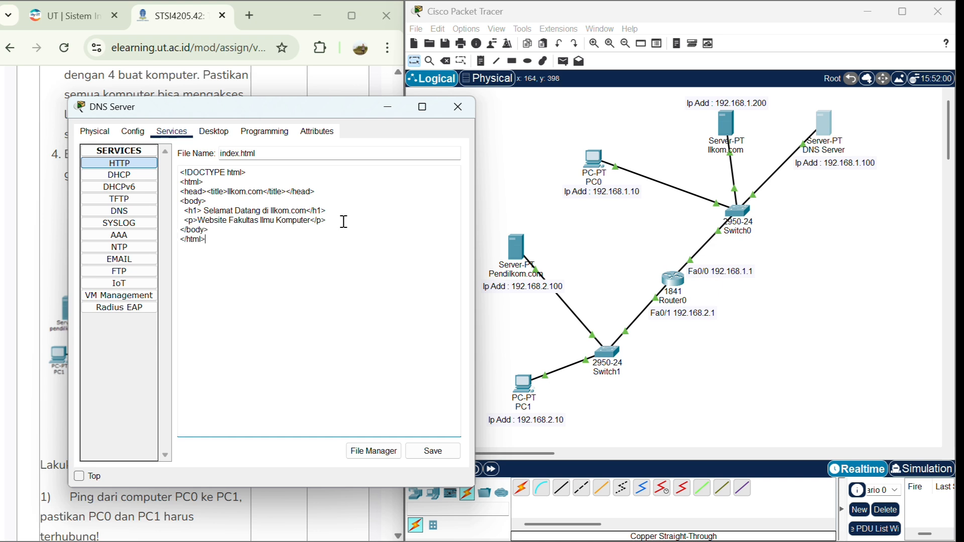
Step: Name the edited page Ilkom.html and save it
{"action": "double_click", "coordinate": [229, 154]}
{"action": "type", "text": "Ilkom"}
{"action": "left_click_drag", "start_coordinate": [213, 241], "coordinate": [162, 148]}
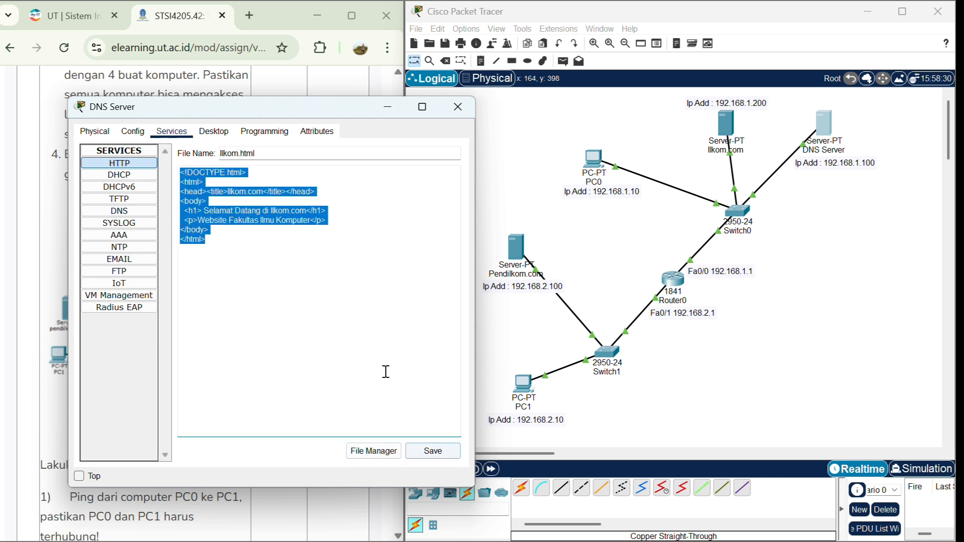
{"action": "left_click", "coordinate": [371, 366]}
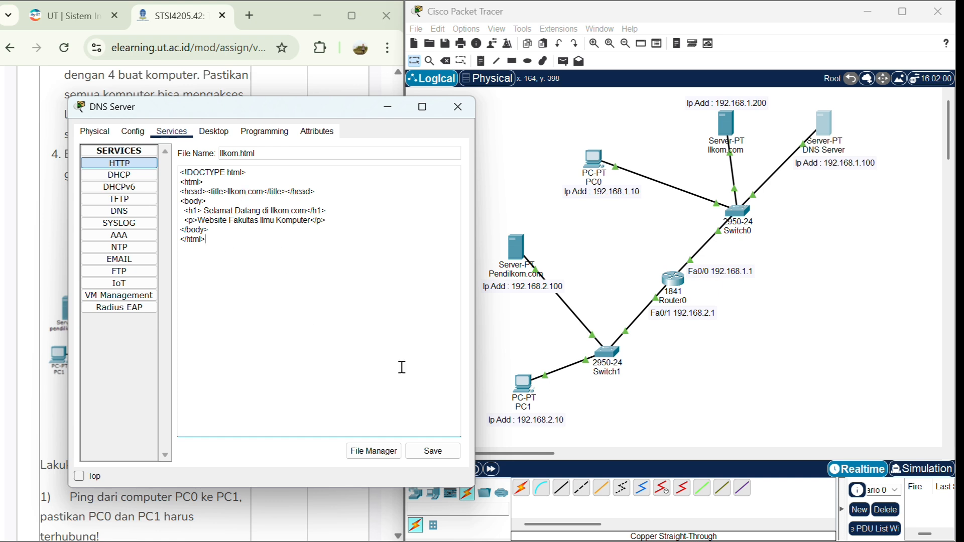
Step: Change the title text in the page's HTML to Pendilkom.com
{"action": "left_click_drag", "start_coordinate": [221, 246], "coordinate": [134, 129]}
{"action": "left_click", "coordinate": [236, 170]}
{"action": "left_click_drag", "start_coordinate": [227, 193], "coordinate": [242, 193]}
{"action": "key", "text": "BackSpace"}
{"action": "type", "text": "Pendilko"}
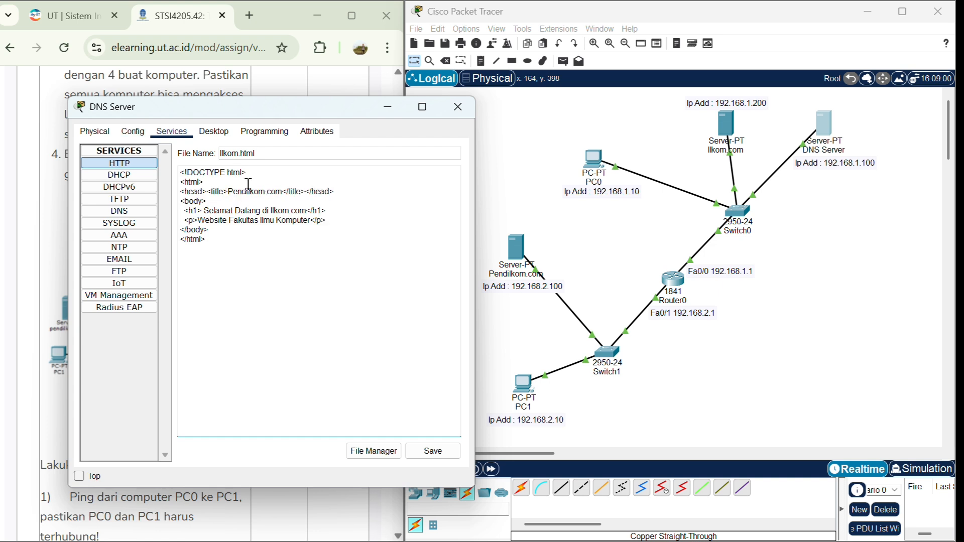
Step: Change the page heading to "Selamat Datang di Pendilkom.com" and the paragraph to "Website Pendaftaran Ilmu Komputer"
{"action": "left_click", "coordinate": [275, 207]}
{"action": "key", "text": "BackSpace"}
{"action": "key", "text": "BackSpace"}
{"action": "type", "text": "Pendilkom"}
{"action": "key", "text": "Delete"}
{"action": "key", "text": "Delete"}
{"action": "key", "text": "Delete"}
{"action": "left_click_drag", "start_coordinate": [227, 221], "coordinate": [259, 224]}
{"action": "type", "text": "Pendaftaran"}
Step: Name the modified page Pendilkom.html and save it
{"action": "left_click", "coordinate": [227, 153]}
{"action": "key", "text": "BackSpace"}
{"action": "key", "text": "BackSpace"}
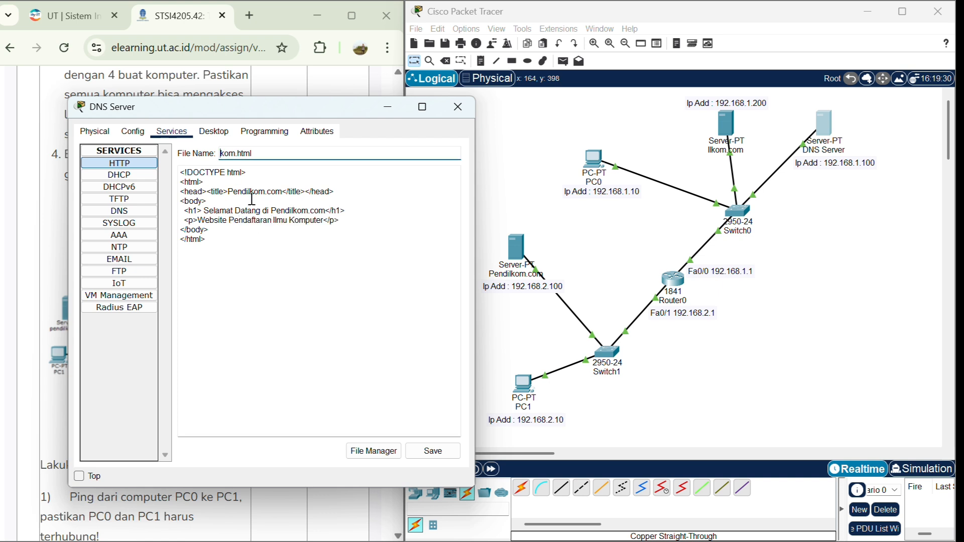
{"action": "type", "text": "Pendil"}
{"action": "left_click", "coordinate": [433, 451]}
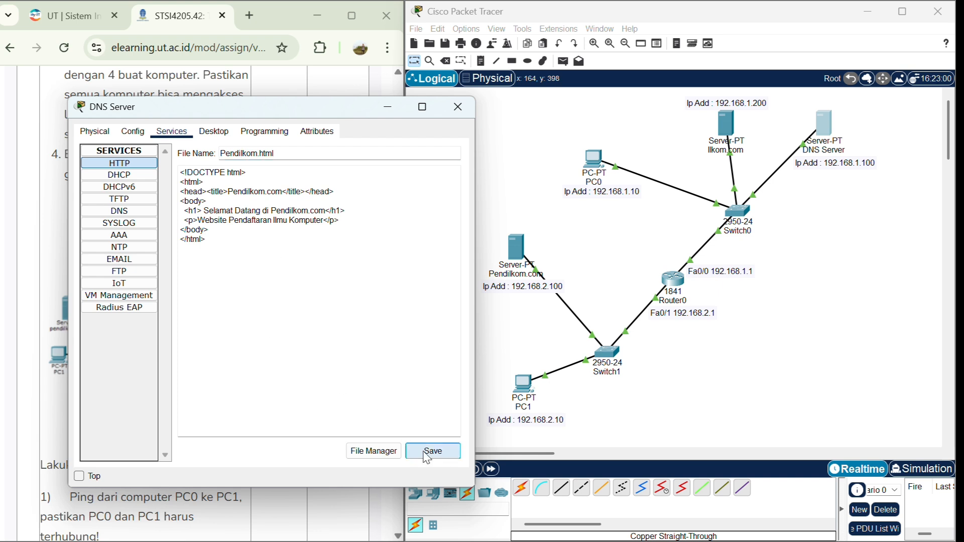
Step: Check the DNS Server's HTTP file list and DNS records, and close its window
{"action": "left_click", "coordinate": [124, 166]}
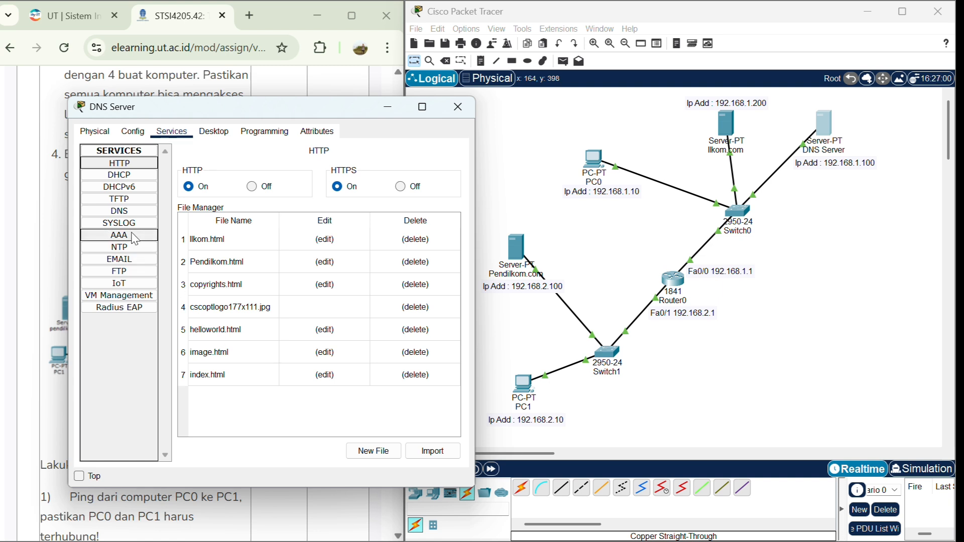
{"action": "left_click", "coordinate": [126, 217]}
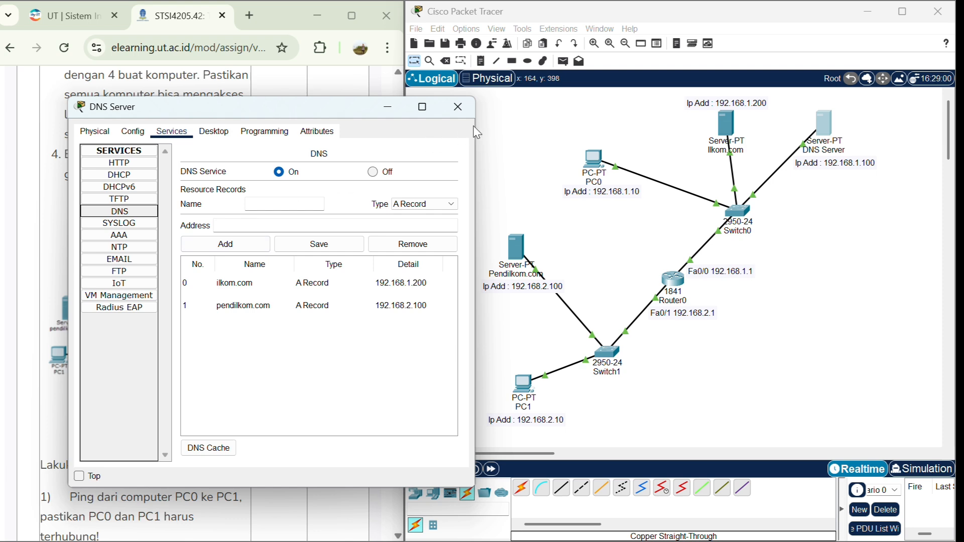
{"action": "left_click", "coordinate": [457, 107]}
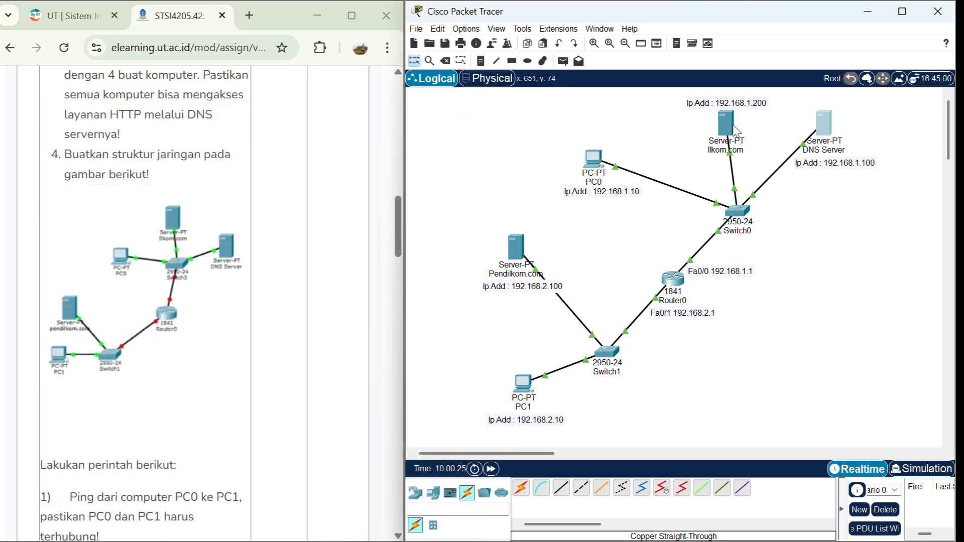
Step: Give the Ilkom.com server the static IPv4 address 192.168.1.200 with subnet mask 255.255.255.0
{"action": "left_click", "coordinate": [729, 134]}
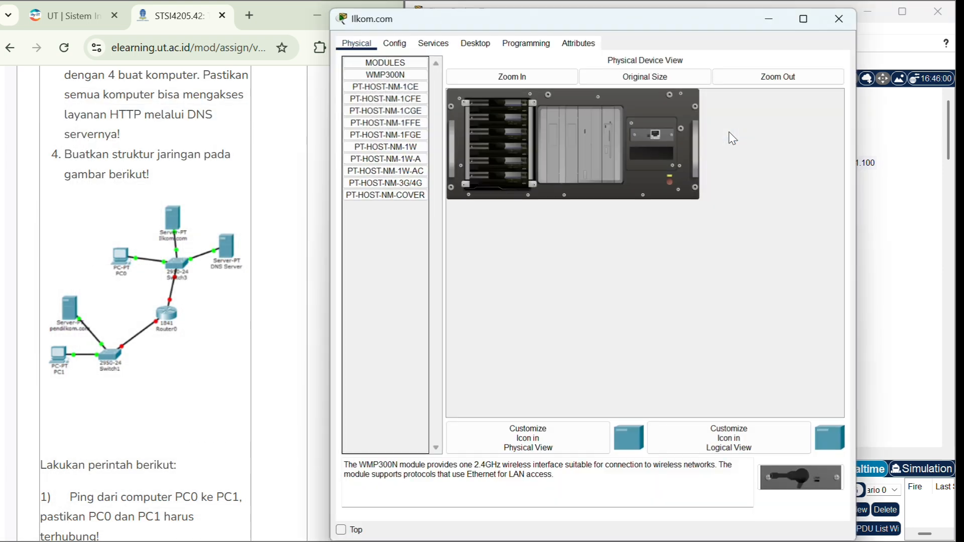
{"action": "left_click_drag", "start_coordinate": [330, 8], "coordinate": [475, 127]}
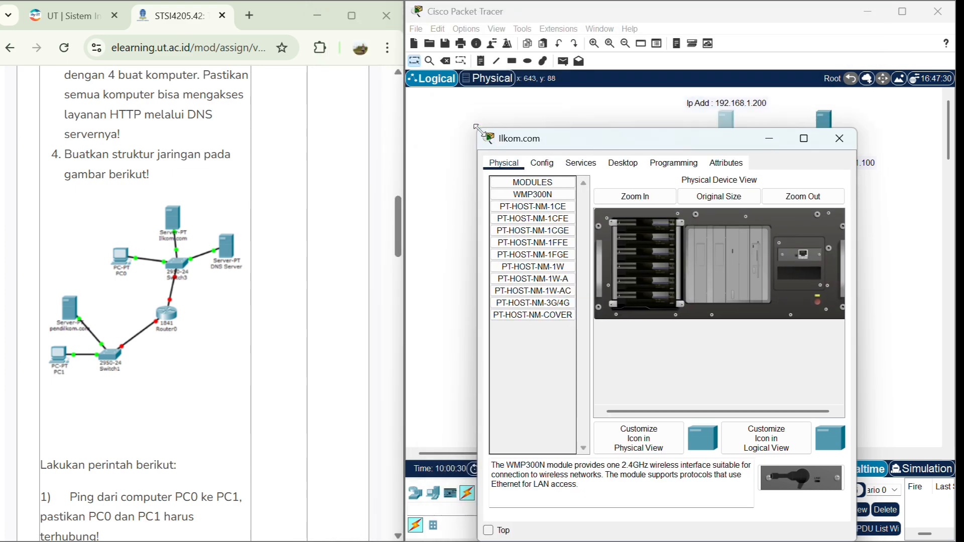
{"action": "left_click_drag", "start_coordinate": [532, 139], "coordinate": [110, 58]}
{"action": "left_click", "coordinate": [201, 83]}
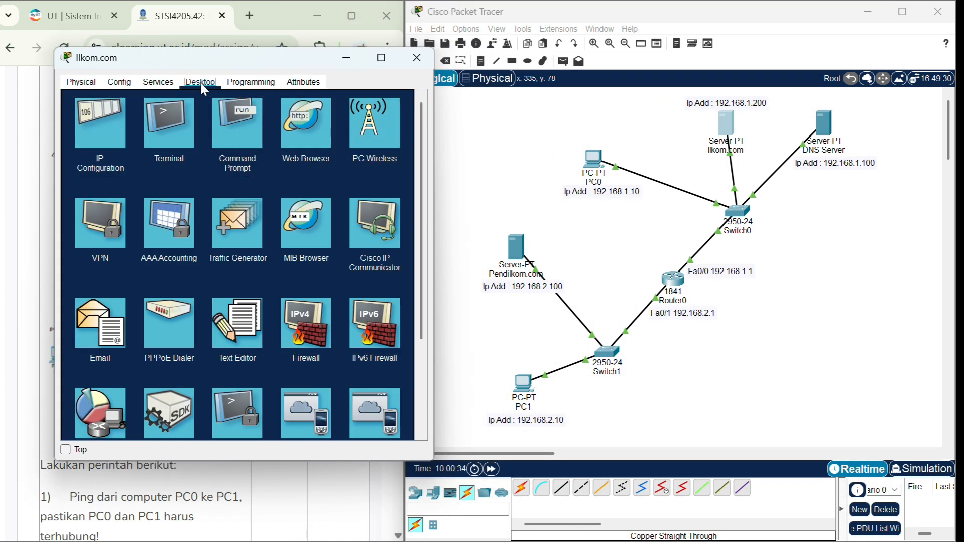
{"action": "left_click", "coordinate": [104, 127]}
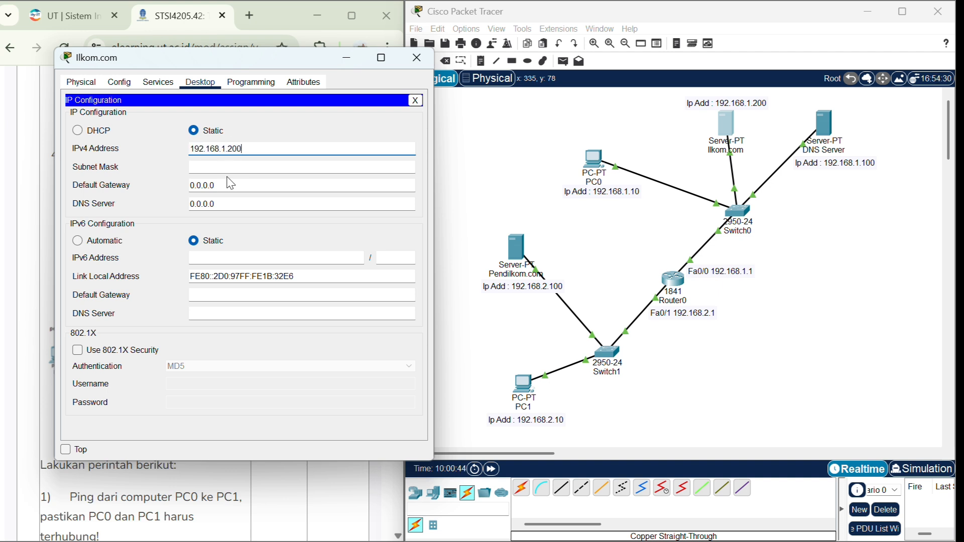
{"action": "key", "text": "Tab"}
{"action": "key", "text": "Tab"}
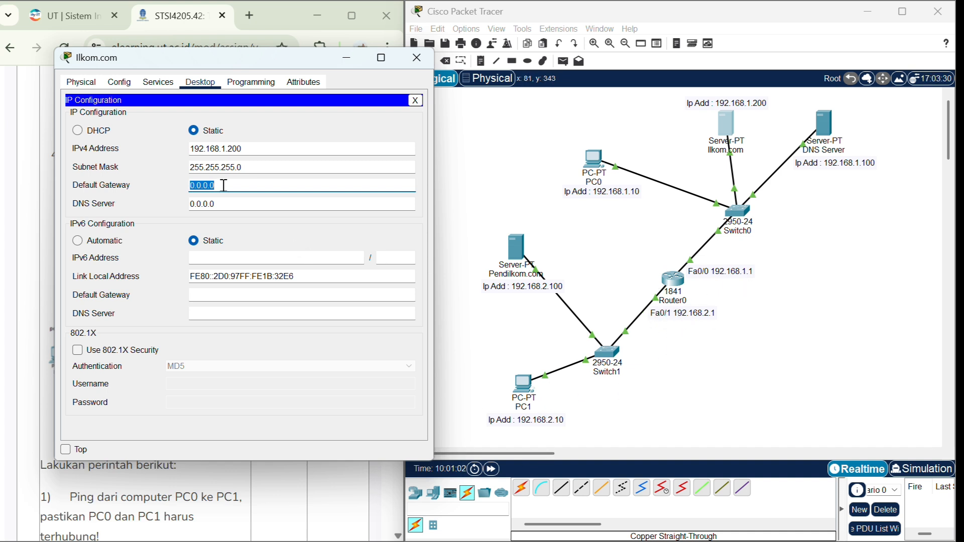
Step: Set the Ilkom.com server's default gateway to 192.168.2.1 and its DNS server to 192.168.1.100
{"action": "type", "text": "192.168.2.1"}
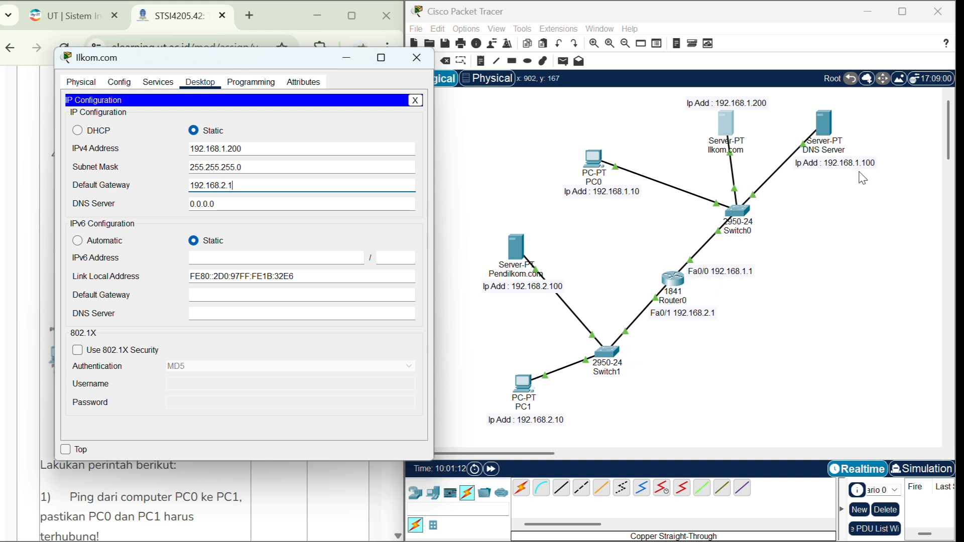
{"action": "key", "text": "Tab"}
{"action": "type", "text": "1"}
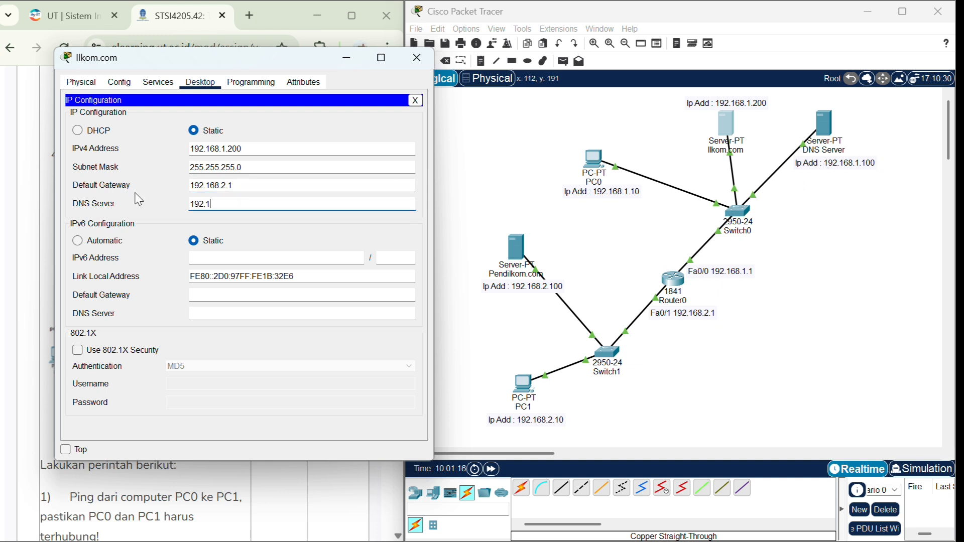
{"action": "type", "text": "92.168.1.100"}
Step: Replace the Ilkom.com server's index.html with the "Selamat Datang di Ilkom.com" page code and save it, overwriting the existing file
{"action": "left_click", "coordinate": [160, 88]}
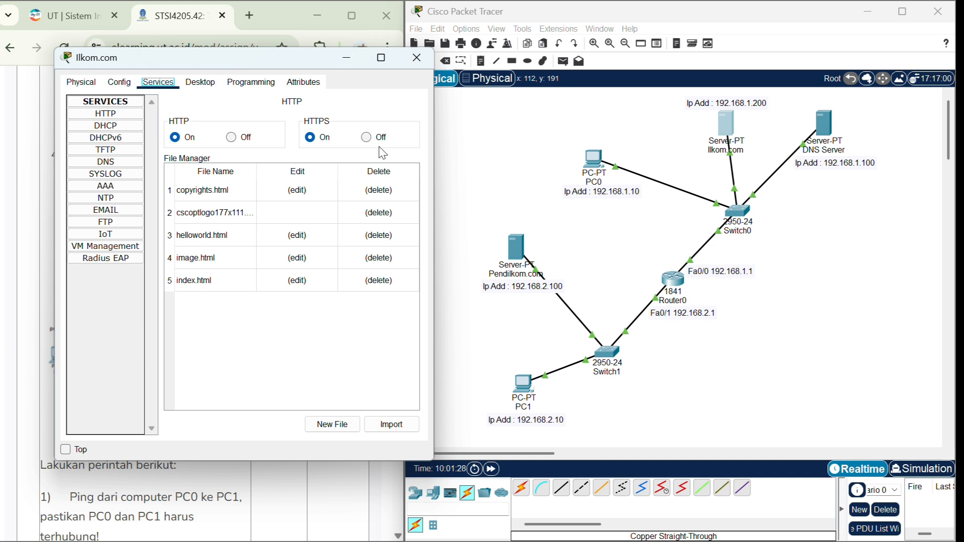
{"action": "left_click", "coordinate": [300, 283]}
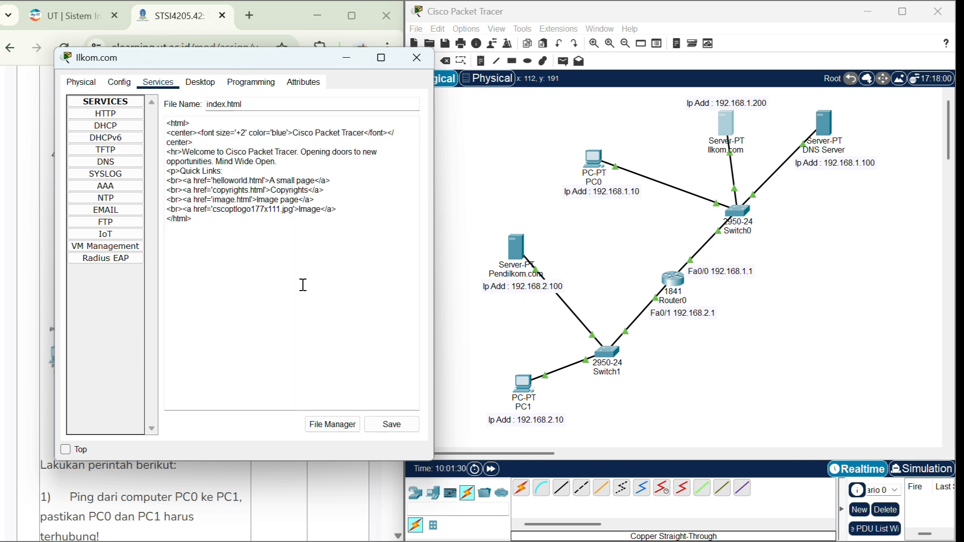
{"action": "left_click_drag", "start_coordinate": [302, 284], "coordinate": [145, 94]}
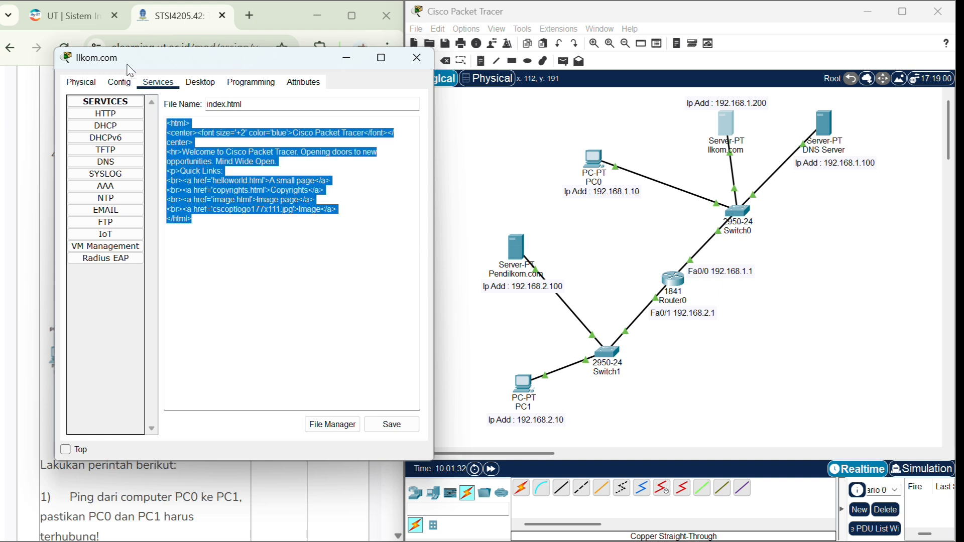
{"action": "type", "text": "<!DOCTYPE html> <html> <head><title>Ilkom.com</title></head> <body>   <h1> Selamat Datang di Ilkom.com</h1>   <p>Website Fakultas Ilmu Komputer</p> </body> </html>"}
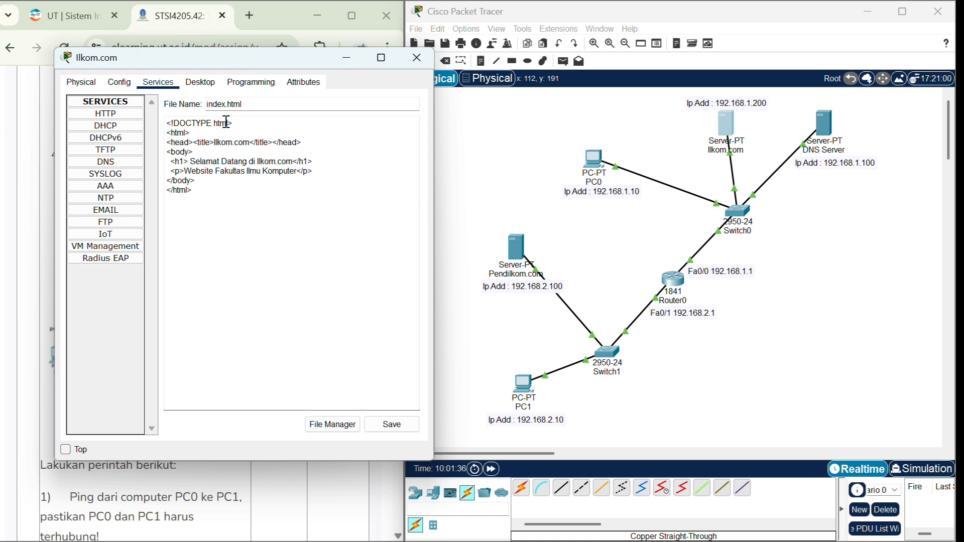
{"action": "left_click", "coordinate": [375, 430]}
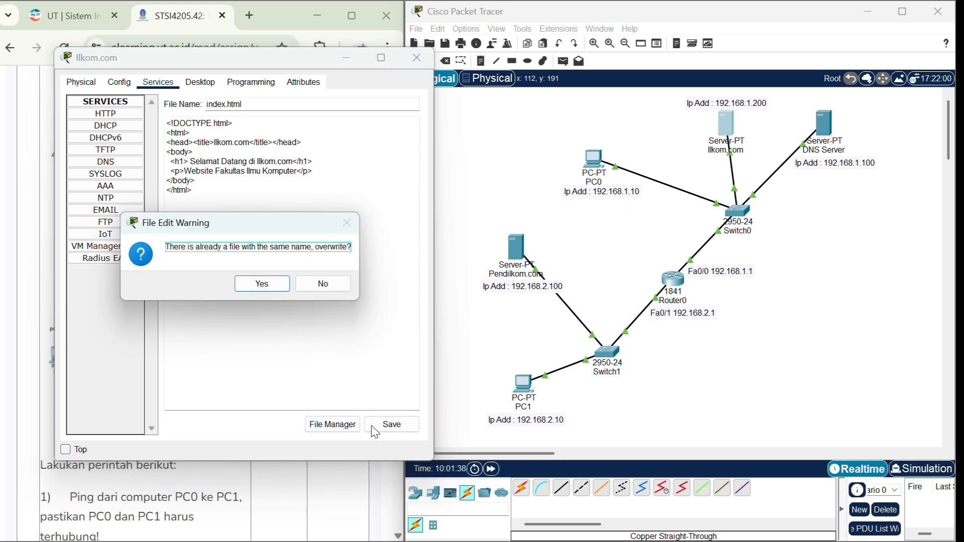
{"action": "left_click", "coordinate": [240, 282]}
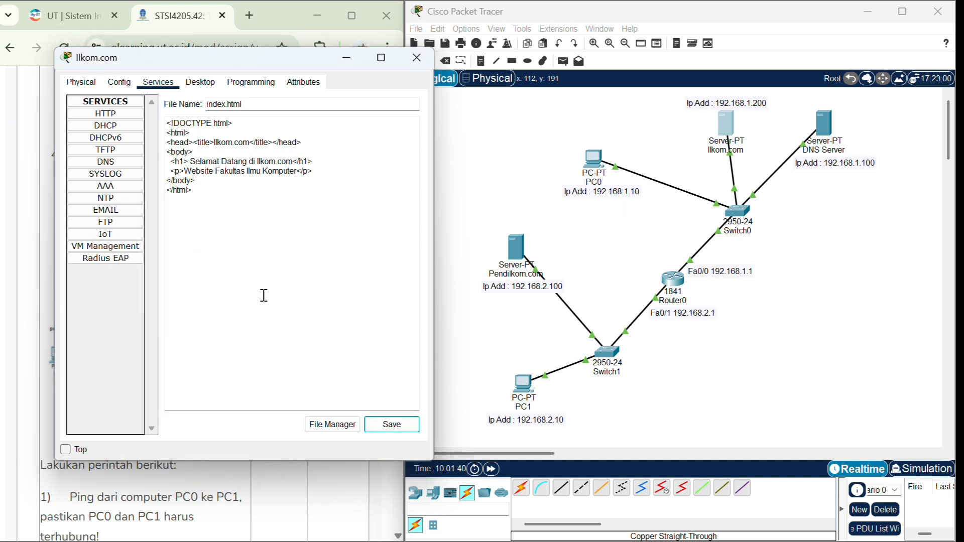
Step: Turn on the Ilkom.com server's DNS service and add an A record for Ilkom.com pointing to 192.168.1.200
{"action": "left_click", "coordinate": [128, 162]}
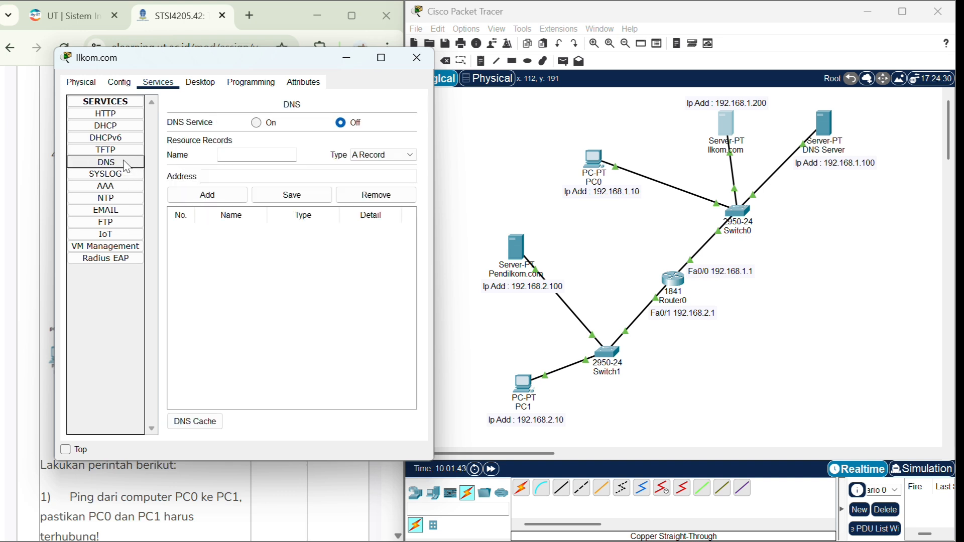
{"action": "left_click", "coordinate": [257, 125]}
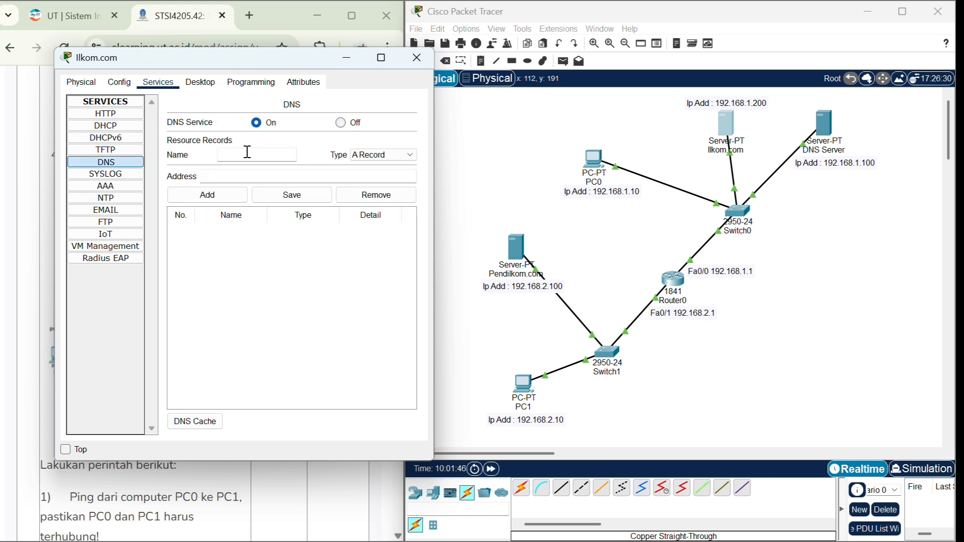
{"action": "type", "text": "Ilkom.com"}
{"action": "left_click", "coordinate": [207, 195]}
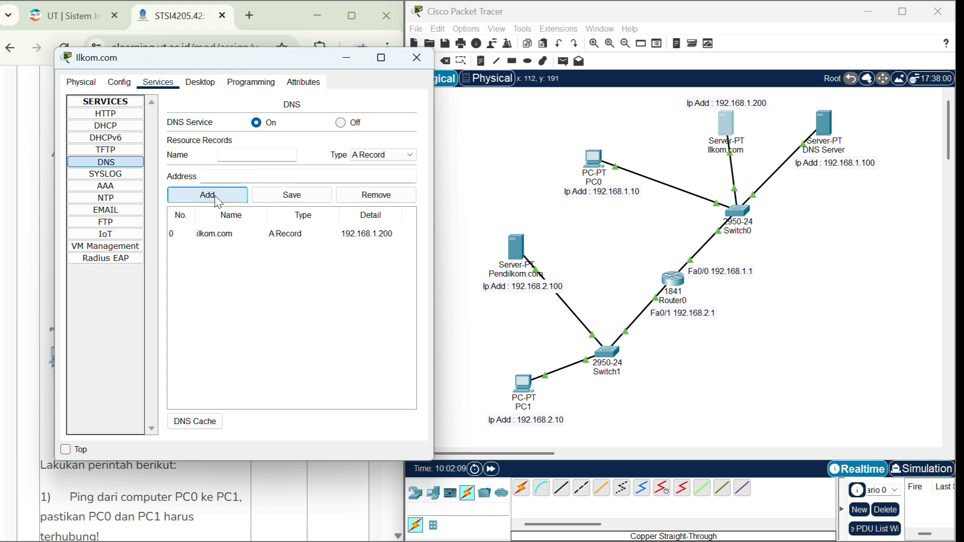
Step: Add a DNS A record for Pendilkom.com pointing to 192.168.2.100 and close the Ilkom.com server's window
{"action": "left_click", "coordinate": [250, 156]}
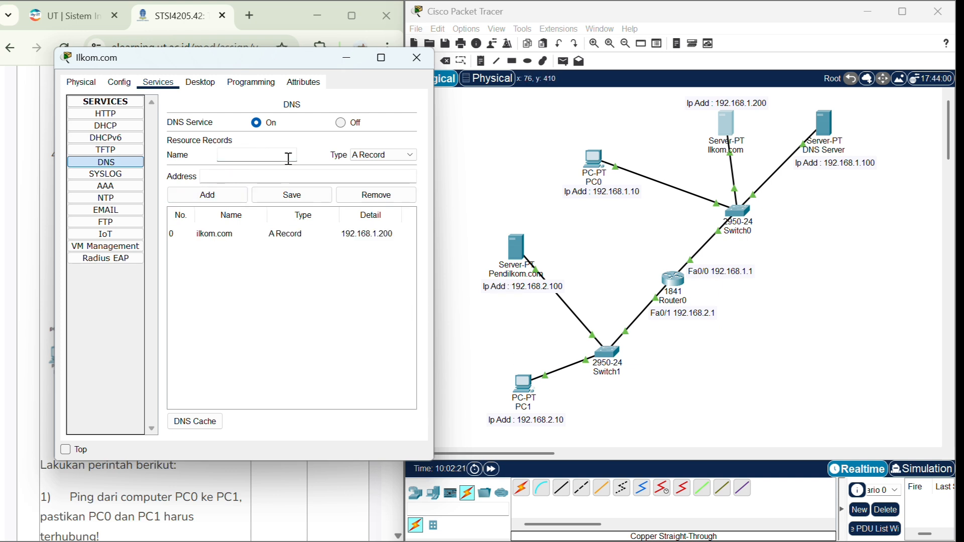
{"action": "type", "text": "Pendilkom.com"}
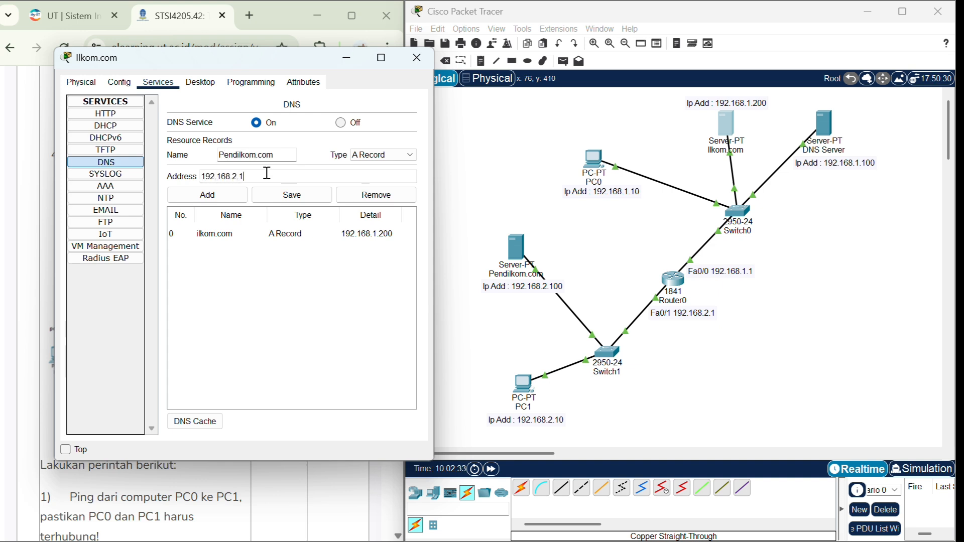
{"action": "left_click", "coordinate": [292, 194]}
{"action": "left_click", "coordinate": [501, 289]}
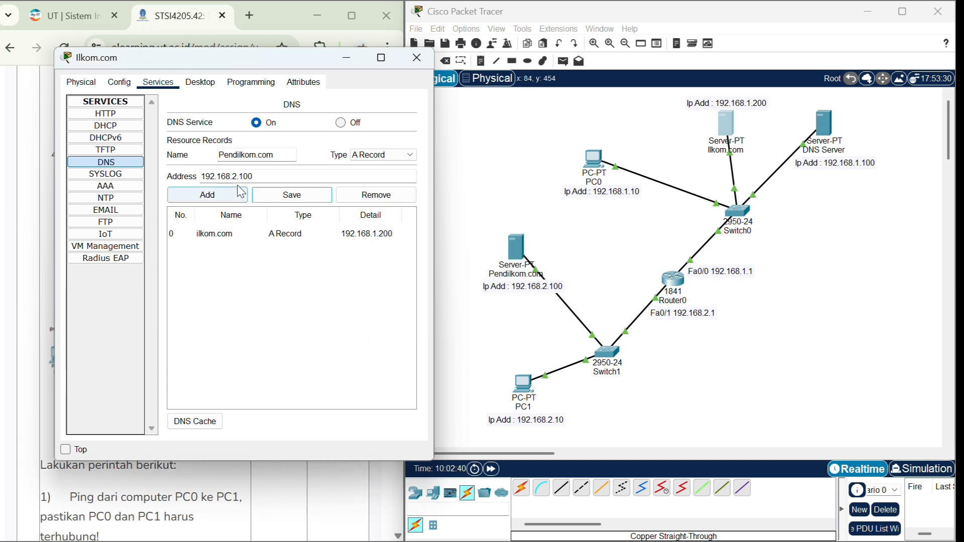
{"action": "left_click", "coordinate": [239, 196]}
{"action": "left_click", "coordinate": [416, 57]}
Step: Give the Pendilkom.com server the static IPv4 address 192.168.2.100 with subnet mask 255.255.255.0
{"action": "left_click", "coordinate": [515, 246]}
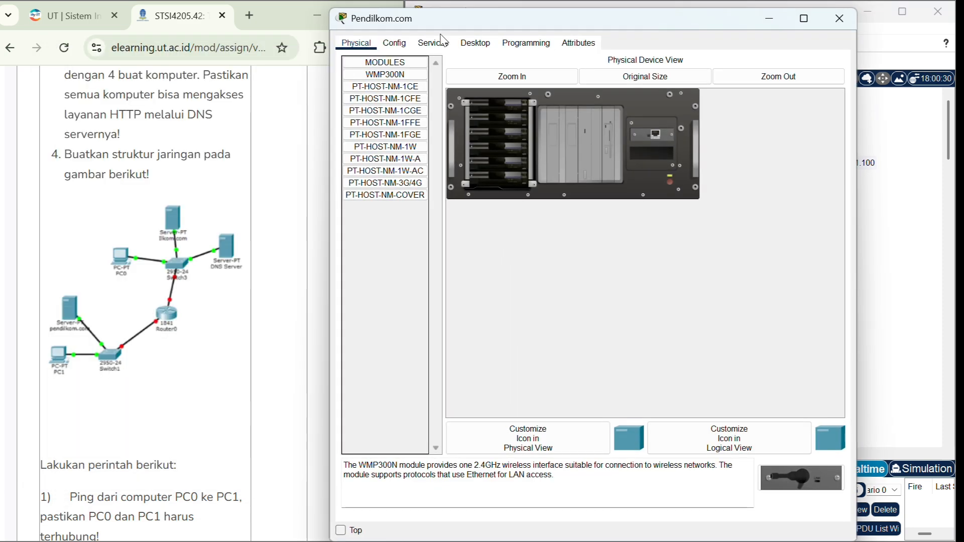
{"action": "left_click_drag", "start_coordinate": [329, 9], "coordinate": [499, 97]}
{"action": "left_click_drag", "start_coordinate": [592, 107], "coordinate": [140, 58]}
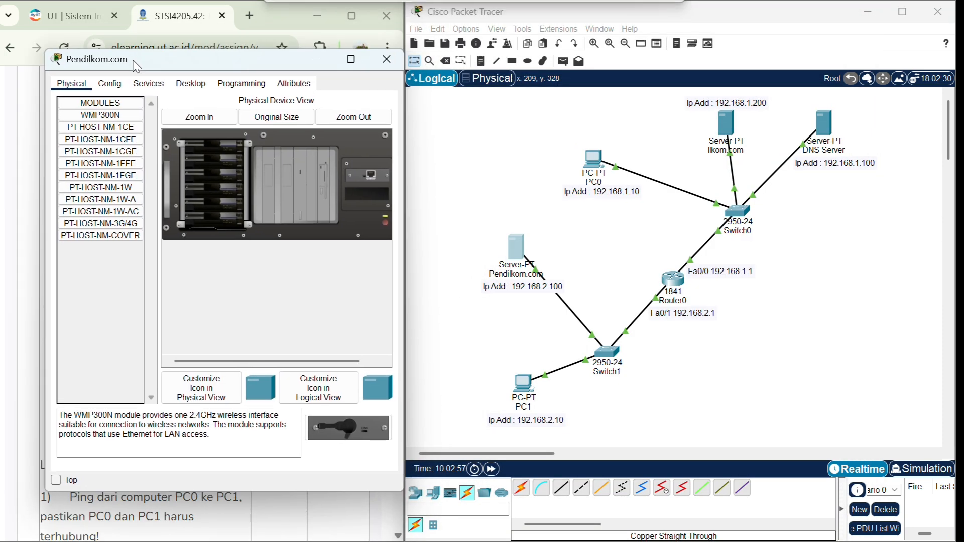
{"action": "left_click", "coordinate": [149, 83]}
{"action": "left_click", "coordinate": [191, 83]}
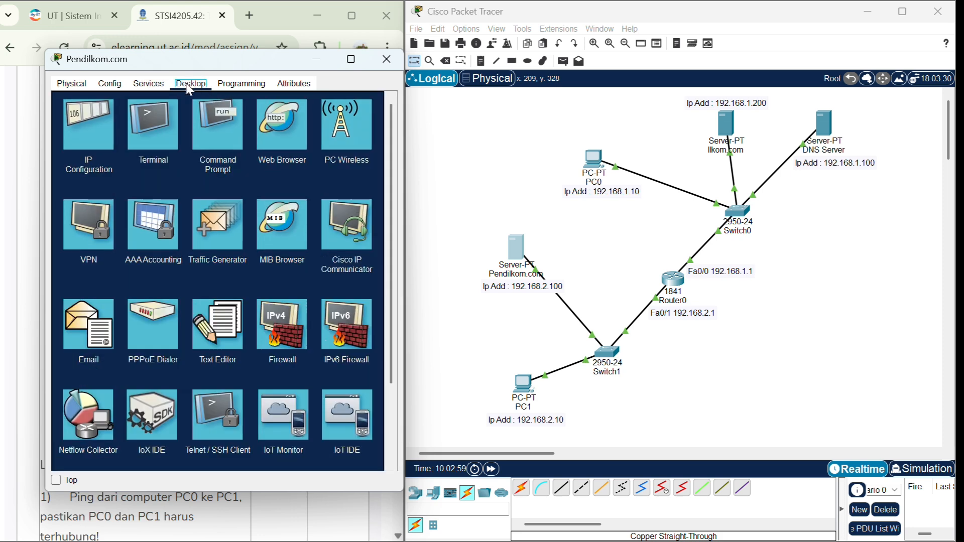
{"action": "left_click", "coordinate": [105, 127]}
{"action": "left_click", "coordinate": [187, 151]}
{"action": "type", "text": "192.168.2."}
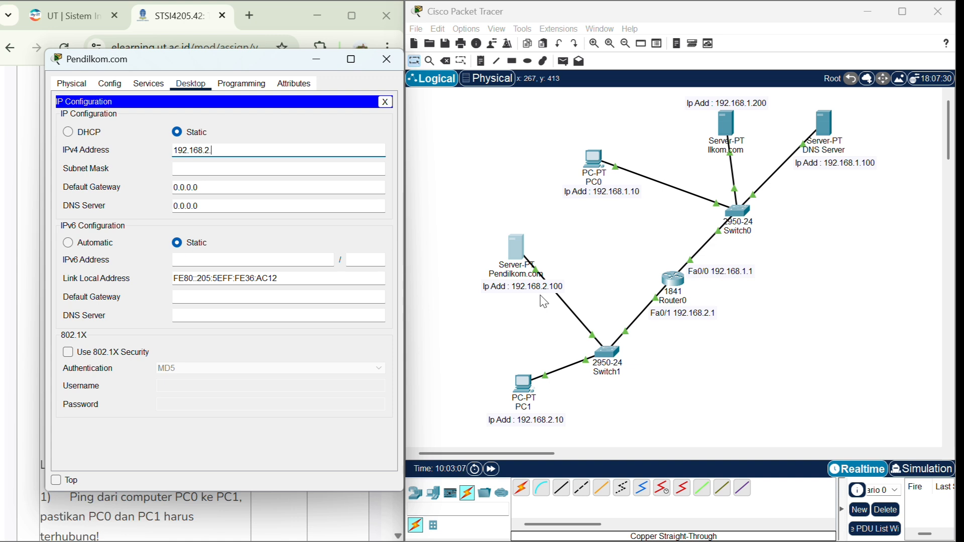
{"action": "type", "text": "100"}
{"action": "left_click", "coordinate": [303, 170]}
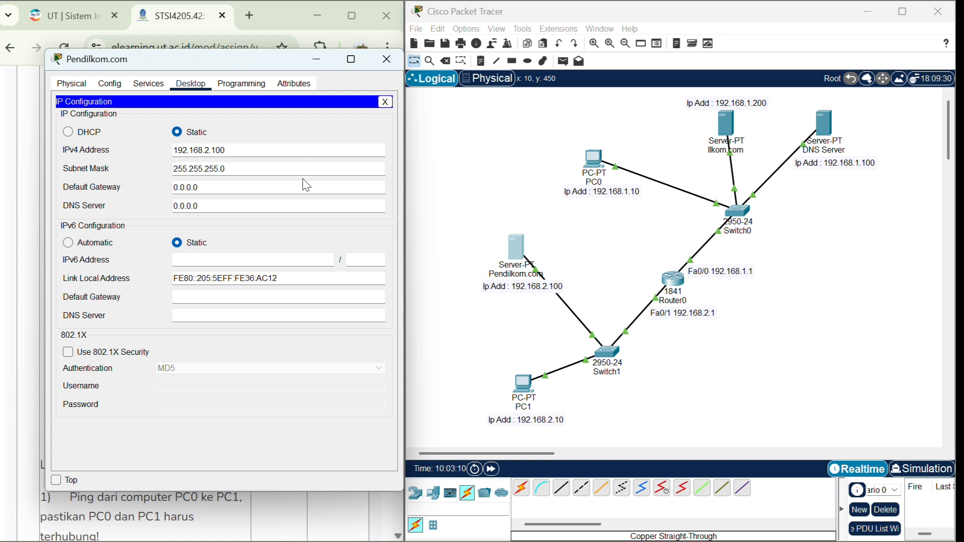
Step: Set the Pendilkom.com server's default gateway to 192.168.1.1 and its DNS server to 192.168.1.100
{"action": "left_click_drag", "start_coordinate": [208, 187], "coordinate": [165, 187]}
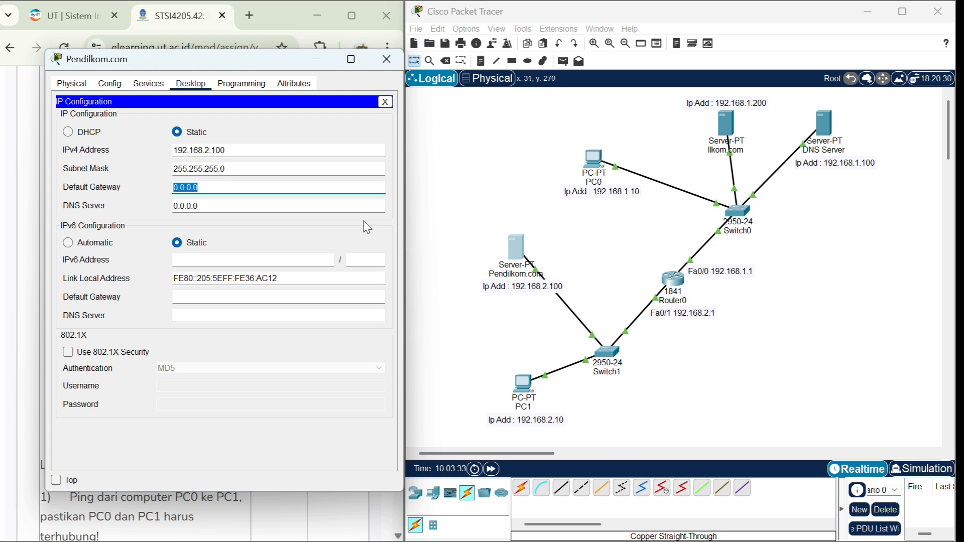
{"action": "type", "text": "192.168.1.1"}
{"action": "key", "text": "Tab"}
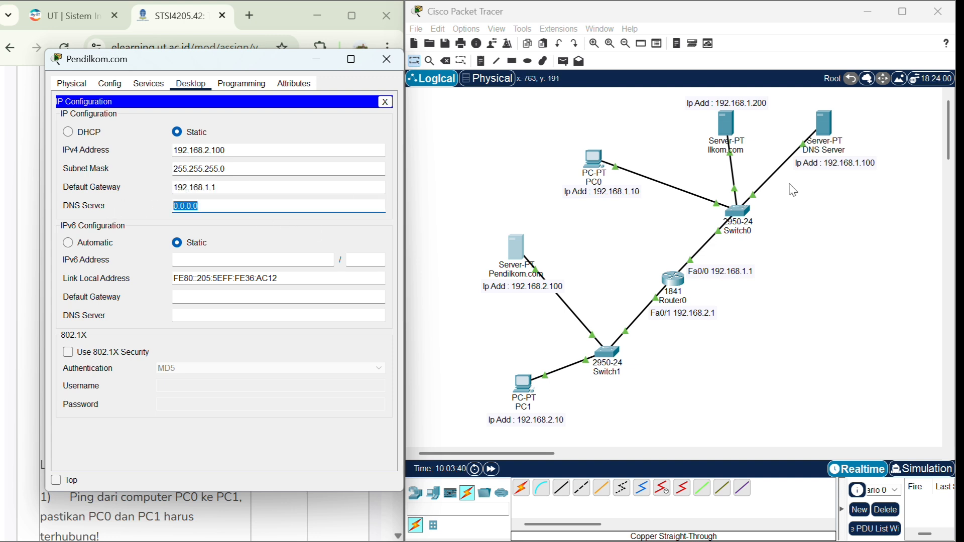
{"action": "type", "text": "192.168.1.100"}
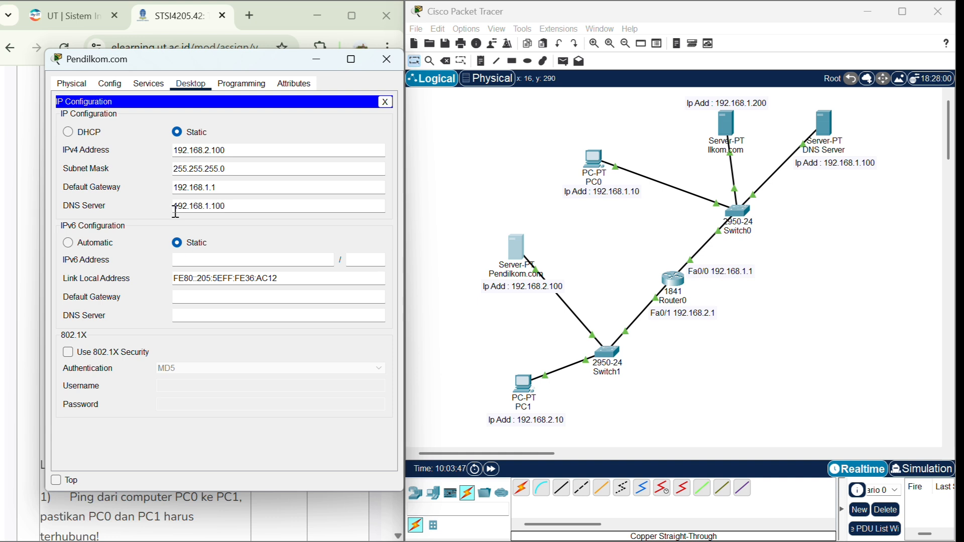
Step: Replace the Pendilkom.com server's index.html code with the Ilkom.com page code and change its title to Pendilkom.com
{"action": "left_click", "coordinate": [159, 89]}
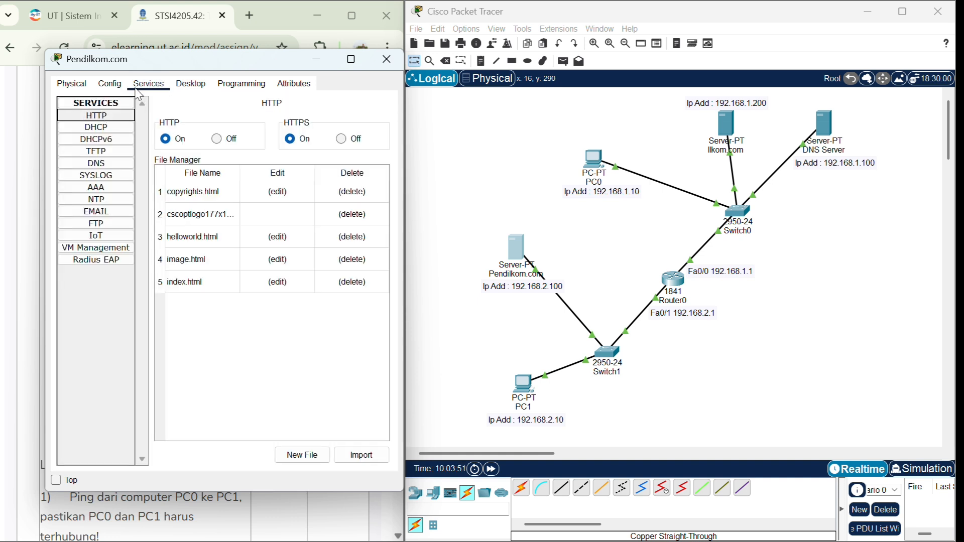
{"action": "left_click", "coordinate": [277, 288]}
{"action": "key", "text": "ctrl+a"}
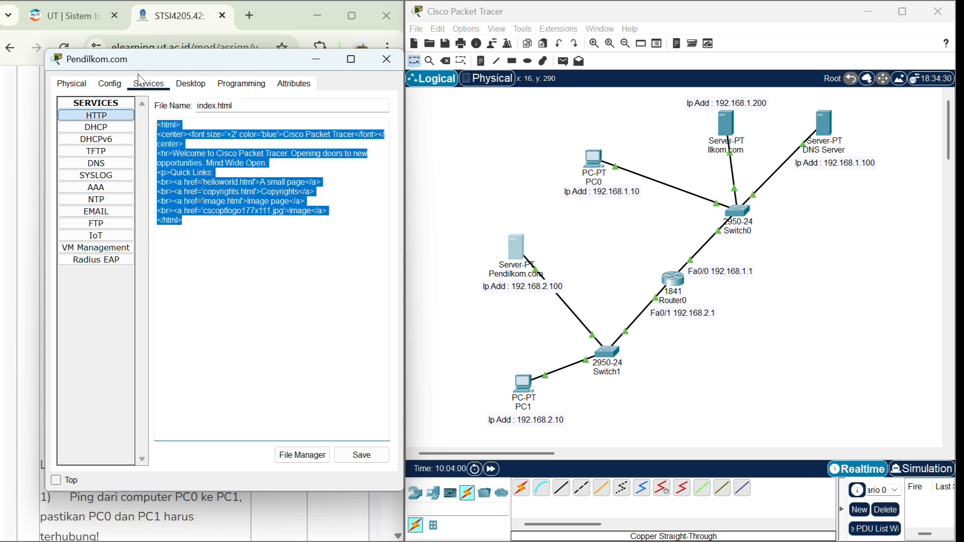
{"action": "type", "text": "<!DOCTYPE html> <html> <head><title>Ilkom.com</title></head> <body>   <h1> Selamat Datang di Ilkom.com</h1>   <p>Website Fakultas Ilmu Komputer</p> </body> </html>"}
{"action": "key", "text": "BackSpace"}
{"action": "key", "text": "BackSpace"}
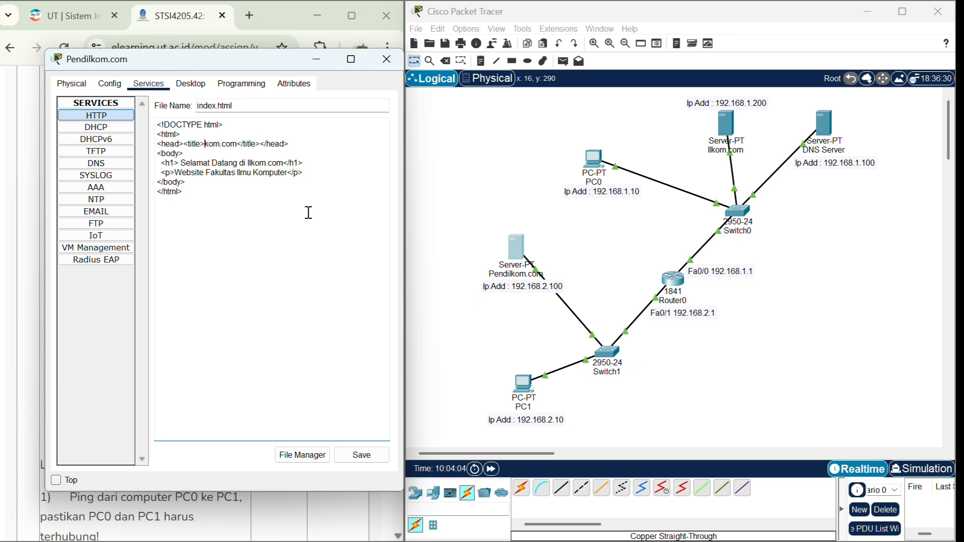
{"action": "type", "text": "Pendil"}
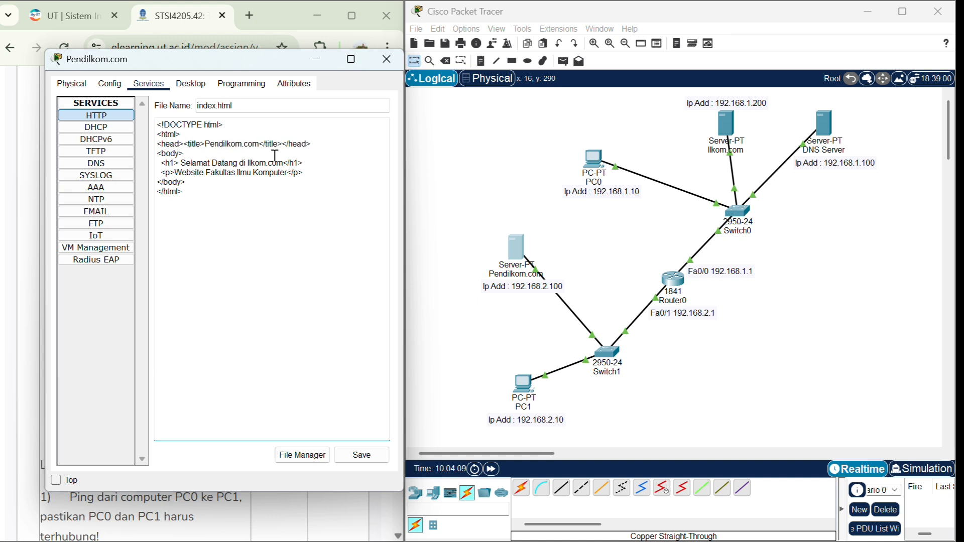
Step: Change the heading to "Selamat Datang di Pendilkom.com" and the paragraph to "Website Pendaftaran Ilmu Komputer", and save index.html over the existing file
{"action": "mouse_move", "coordinate": [250, 160]}
{"action": "left_mouse_down"}
{"action": "mouse_move", "coordinate": [279, 172]}
{"action": "mouse_move", "coordinate": [268, 160]}
{"action": "left_mouse_up"}
{"action": "type", "text": "Pendilkom"}
{"action": "double_click", "coordinate": [211, 175]}
{"action": "type", "text": "Pendaf"}
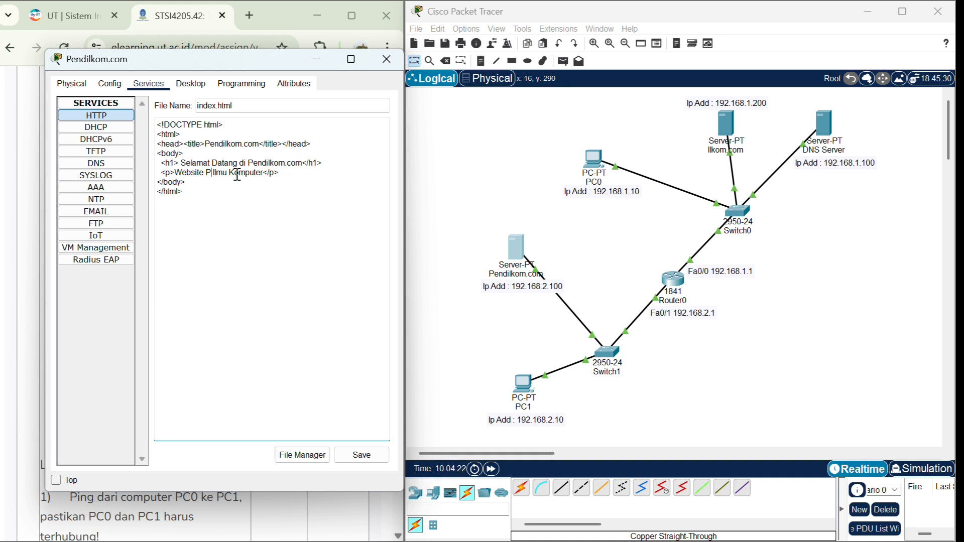
{"action": "type", "text": "taran"}
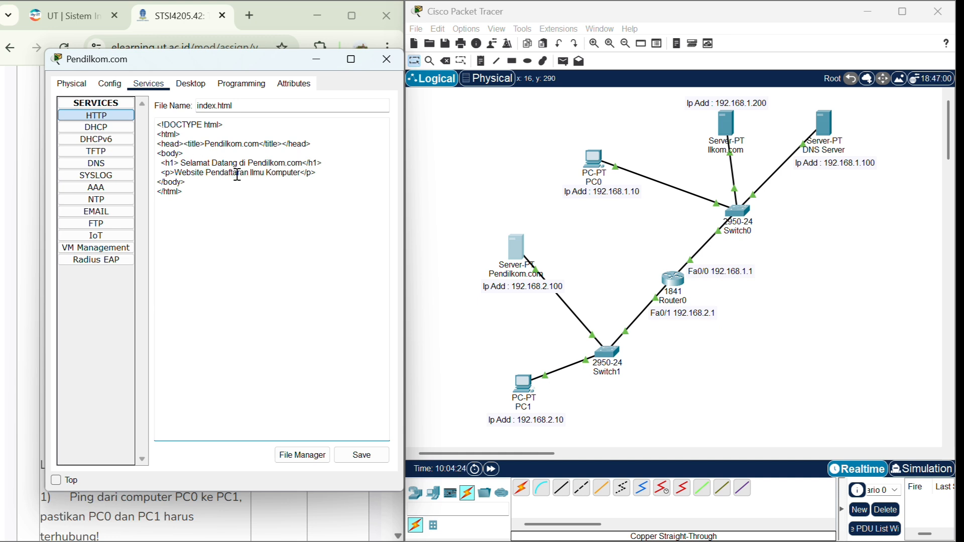
{"action": "left_click", "coordinate": [361, 457]}
{"action": "left_click", "coordinate": [242, 299]}
Step: Turn on the DNS service on the Pendilkom.com server and add an A record mapping Ilkom.com to 192.168.1.200
{"action": "left_click", "coordinate": [98, 164]}
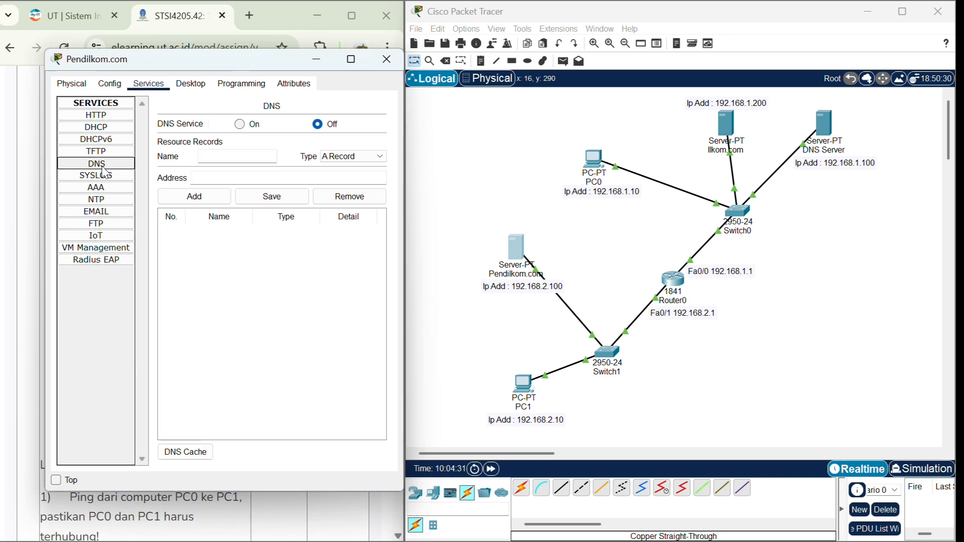
{"action": "left_click", "coordinate": [240, 124]}
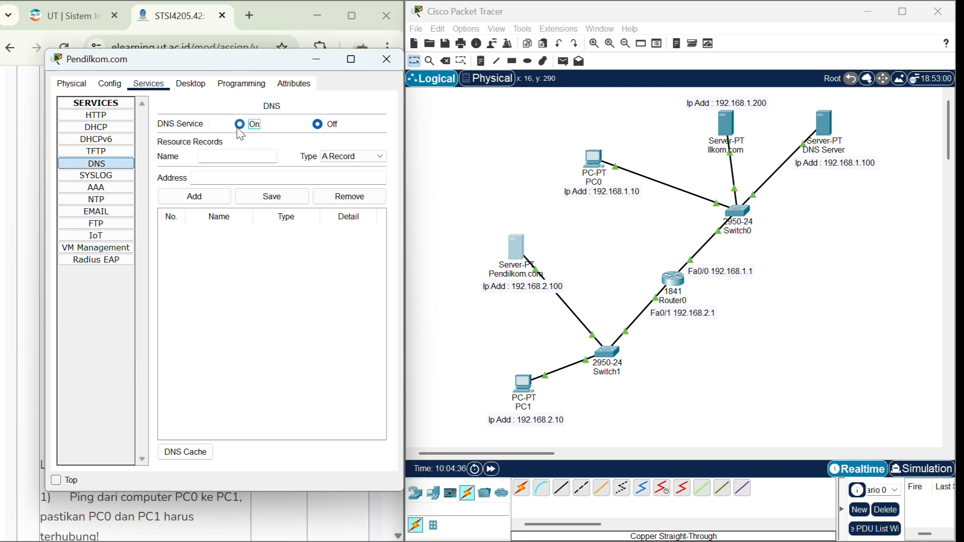
{"action": "left_click", "coordinate": [235, 156]}
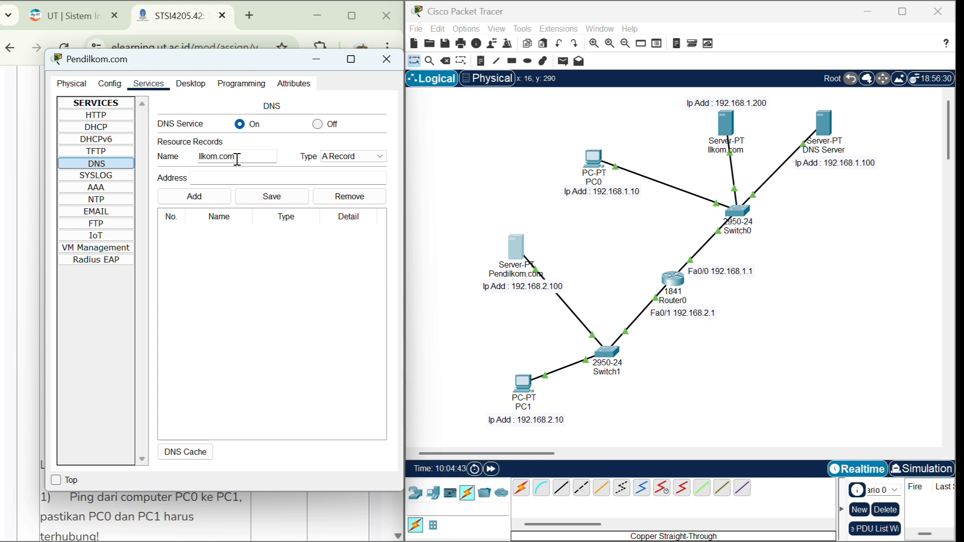
{"action": "key", "text": "Tab"}
{"action": "left_click", "coordinate": [261, 179]}
{"action": "type", "text": "192.168.1.200"}
{"action": "left_click", "coordinate": [196, 196]}
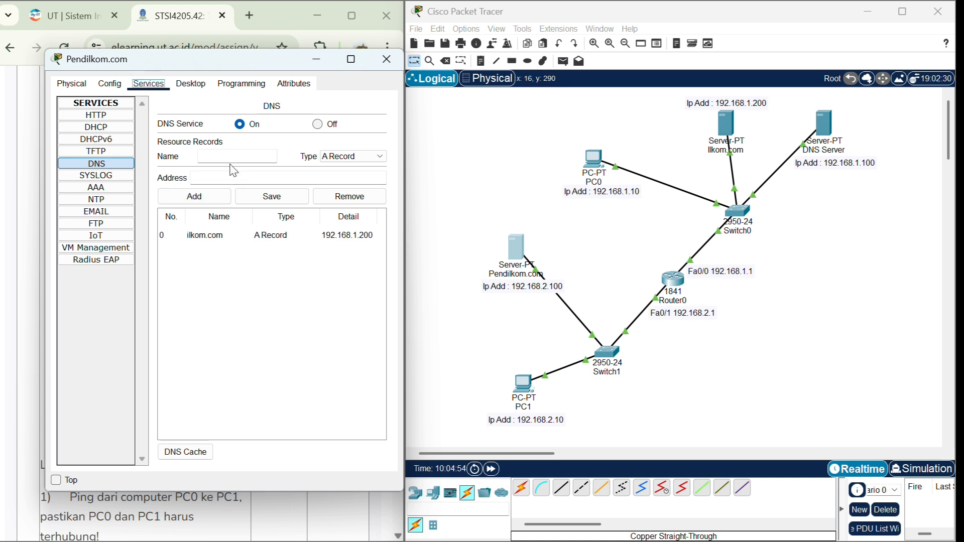
Step: Add a DNS A record mapping Pendilkom.com to 192.168.2.100 and close the server's window
{"action": "left_click", "coordinate": [235, 158]}
{"action": "type", "text": "Pendilkom.com"}
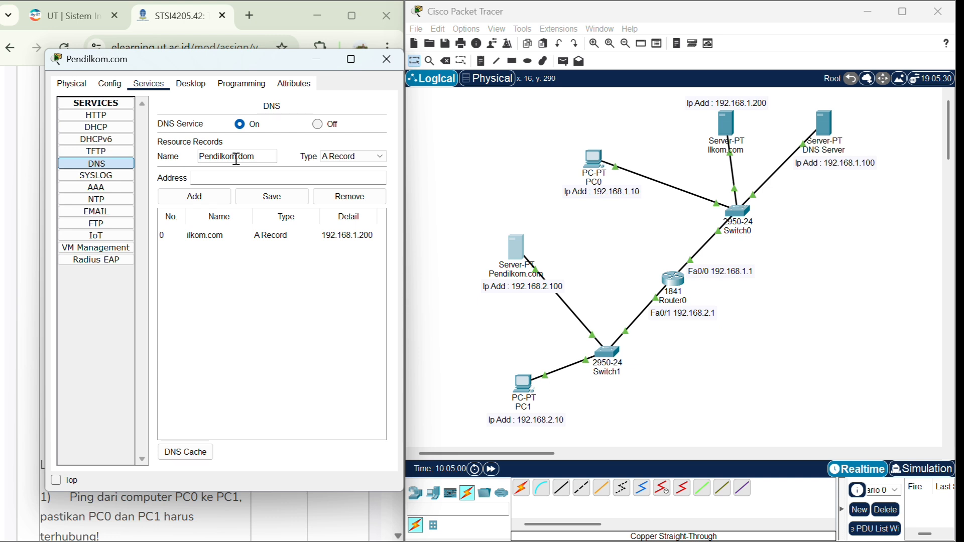
{"action": "left_click", "coordinate": [244, 181]}
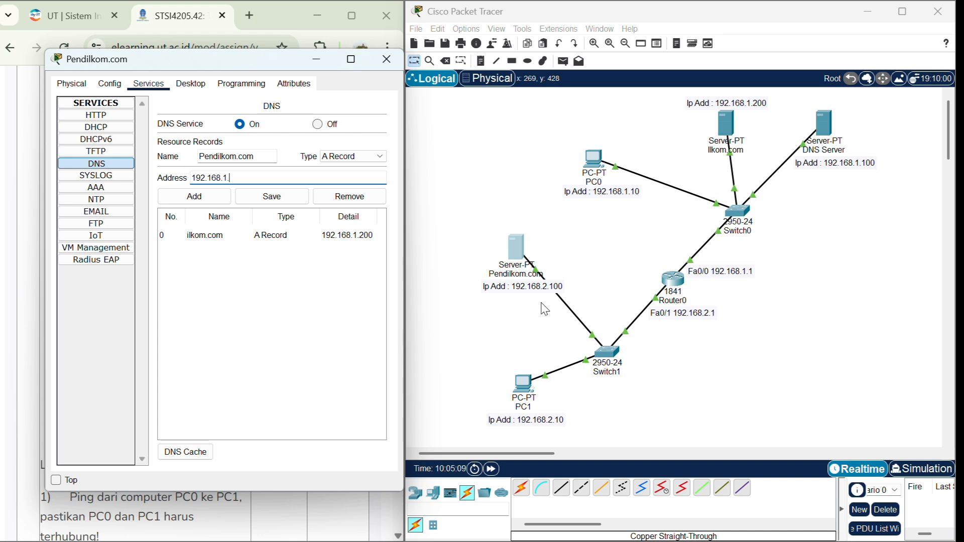
{"action": "type", "text": "192.168.1.100"}
{"action": "key", "text": "BackSpace"}
{"action": "key", "text": "BackSpace"}
{"action": "key", "text": "BackSpace"}
{"action": "key", "text": "BackSpace"}
{"action": "key", "text": "BackSpace"}
{"action": "type", "text": "2.100"}
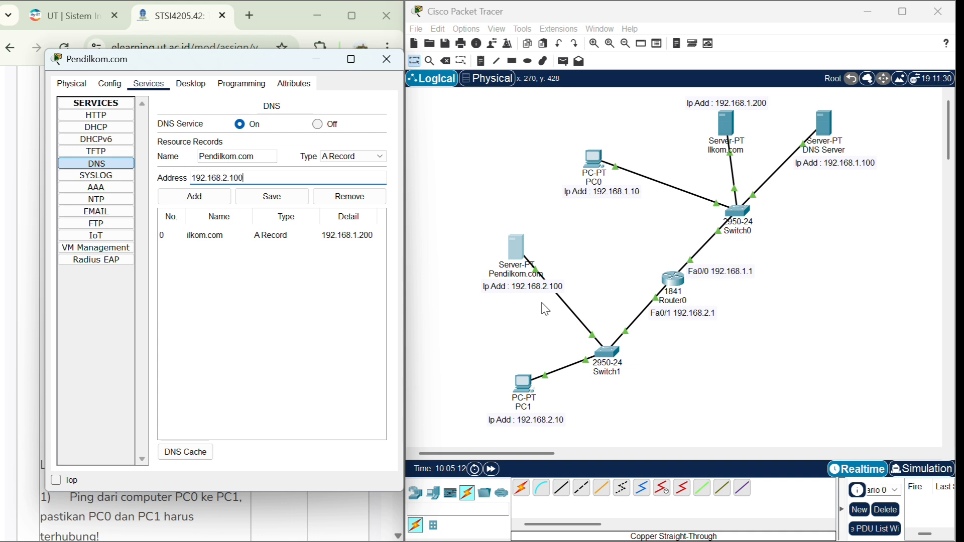
{"action": "left_click", "coordinate": [194, 196]}
{"action": "left_click", "coordinate": [387, 59]}
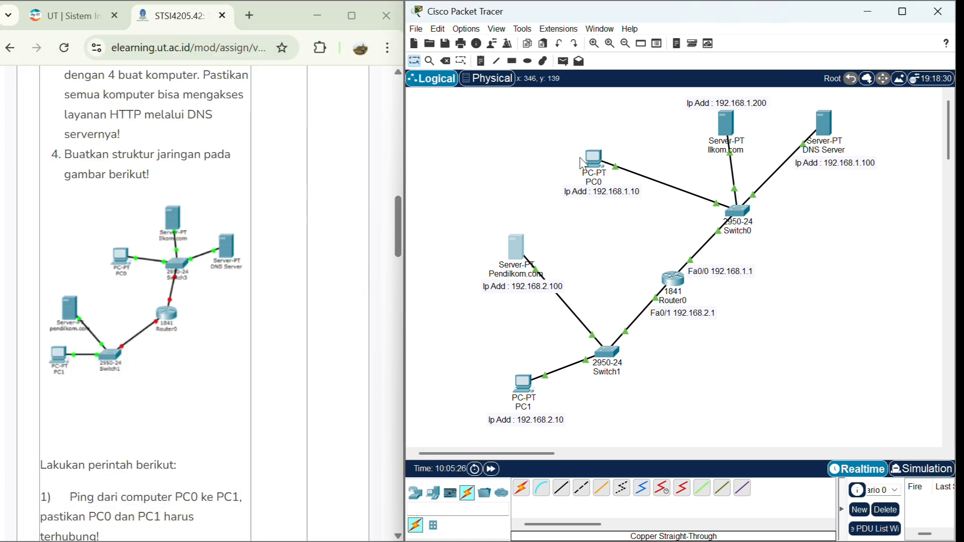
Step: Give PC0 the static IPv4 address 192.168.1.10 with subnet mask 255.255.255.0
{"action": "left_click", "coordinate": [596, 166]}
{"action": "left_click_drag", "start_coordinate": [425, 20], "coordinate": [204, 67]}
{"action": "left_click", "coordinate": [215, 85]}
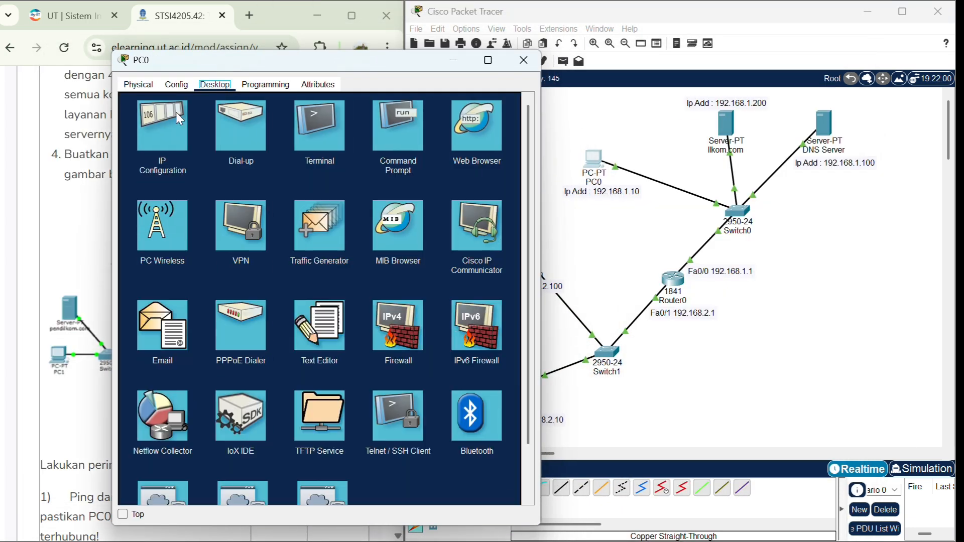
{"action": "left_click", "coordinate": [176, 113]}
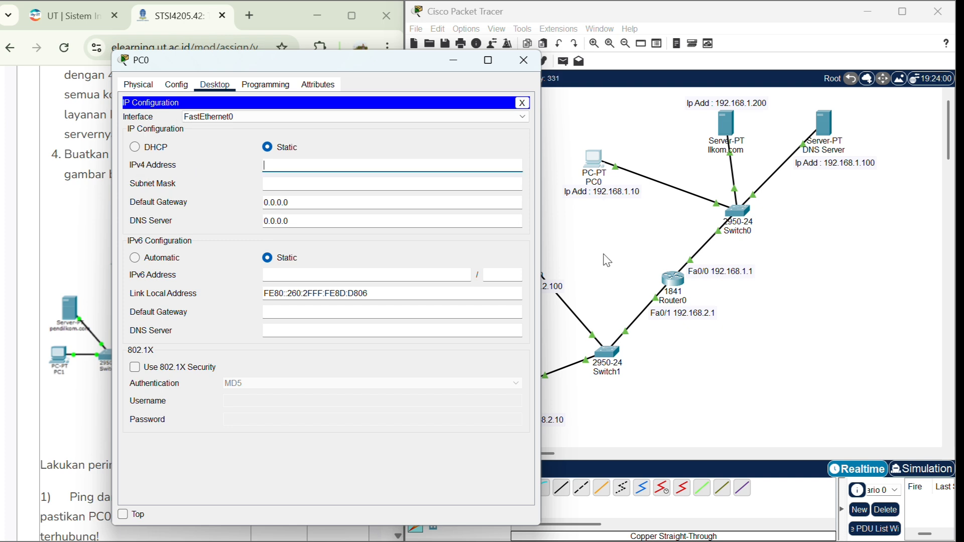
{"action": "type", "text": "192.168.1.10"}
{"action": "left_click", "coordinate": [425, 187]}
Step: Set PC0's default gateway to 192.168.2.1 and its DNS server to 192.168.1.100, and close its window
{"action": "left_click", "coordinate": [365, 204]}
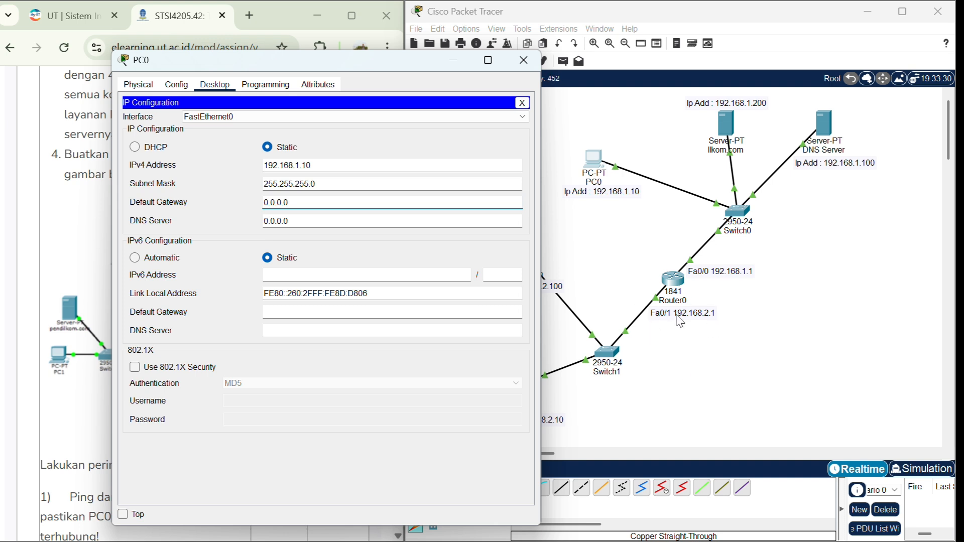
{"action": "double_click", "coordinate": [298, 202]}
{"action": "type", "text": "192.168.2.1"}
{"action": "double_click", "coordinate": [299, 222]}
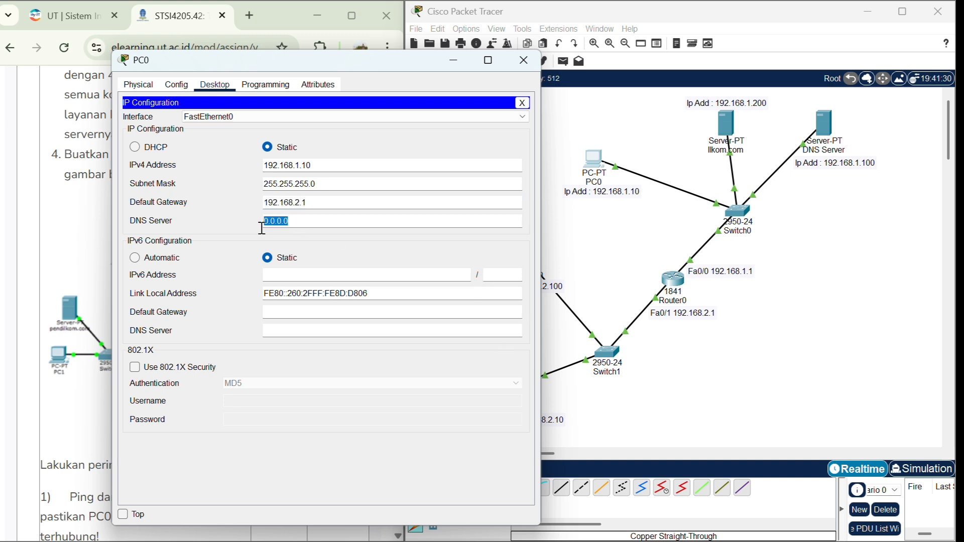
{"action": "type", "text": "192.168.1.100"}
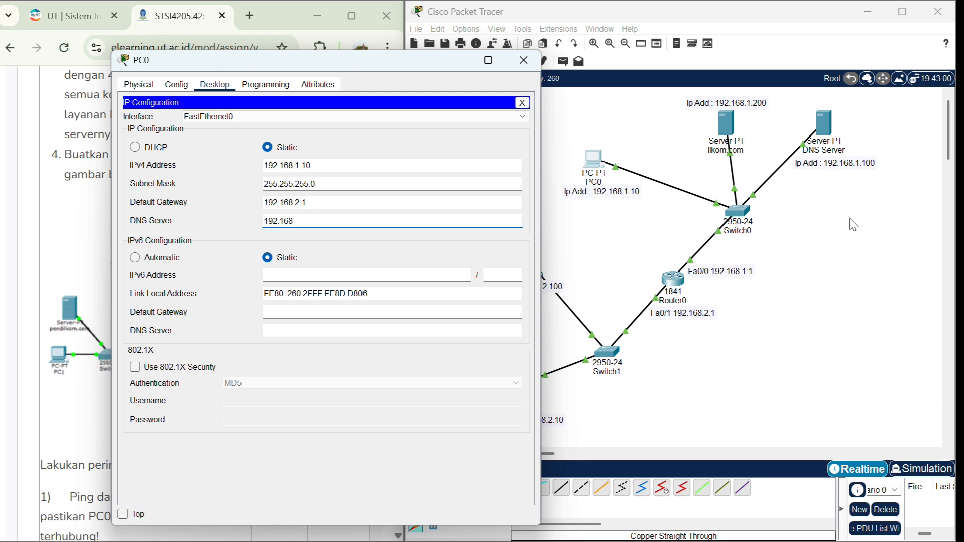
{"action": "left_click", "coordinate": [175, 84]}
{"action": "left_click", "coordinate": [523, 59]}
Step: Give PC1 the static IPv4 address 192.168.2.10 with subnet mask 255.255.255.0
{"action": "left_click", "coordinate": [519, 383]}
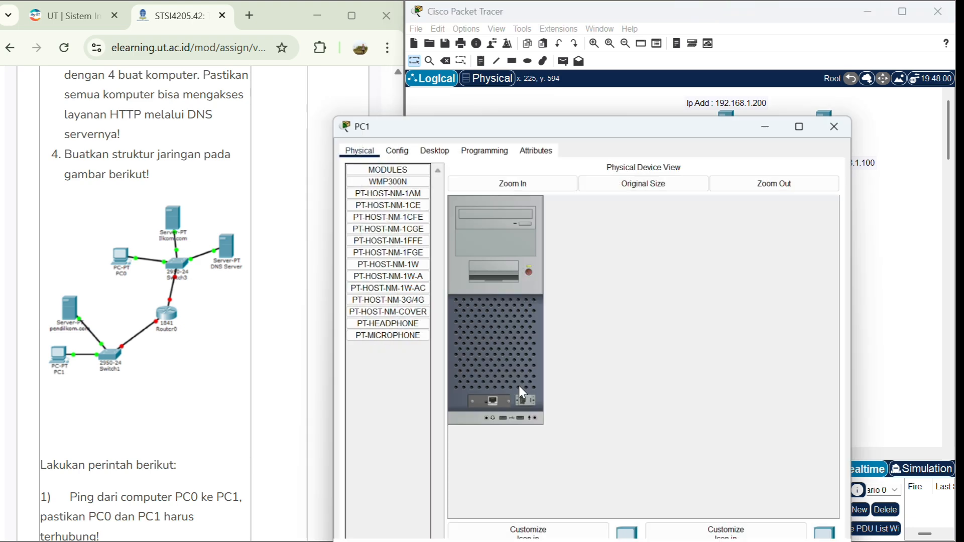
{"action": "left_click_drag", "start_coordinate": [566, 128], "coordinate": [528, 59]}
{"action": "left_click", "coordinate": [394, 77]}
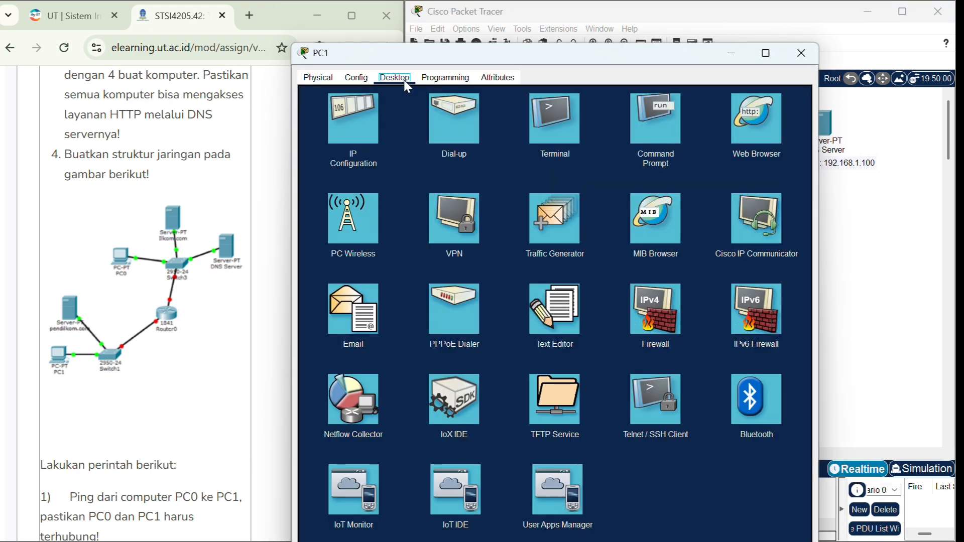
{"action": "left_click_drag", "start_coordinate": [294, 43], "coordinate": [242, 73]}
{"action": "left_click", "coordinate": [221, 132]}
{"action": "left_click", "coordinate": [307, 171]}
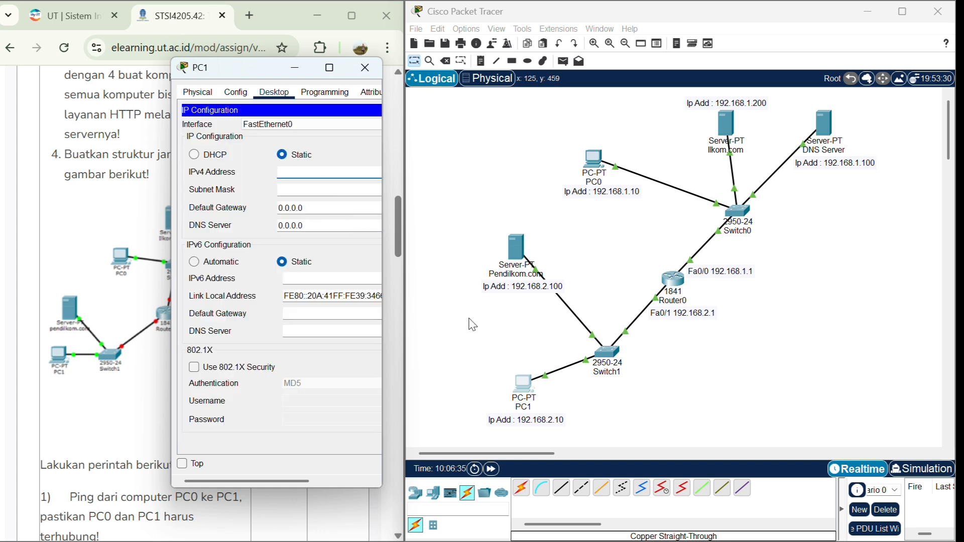
{"action": "type", "text": "192.168.2.10"}
{"action": "left_click", "coordinate": [334, 189]}
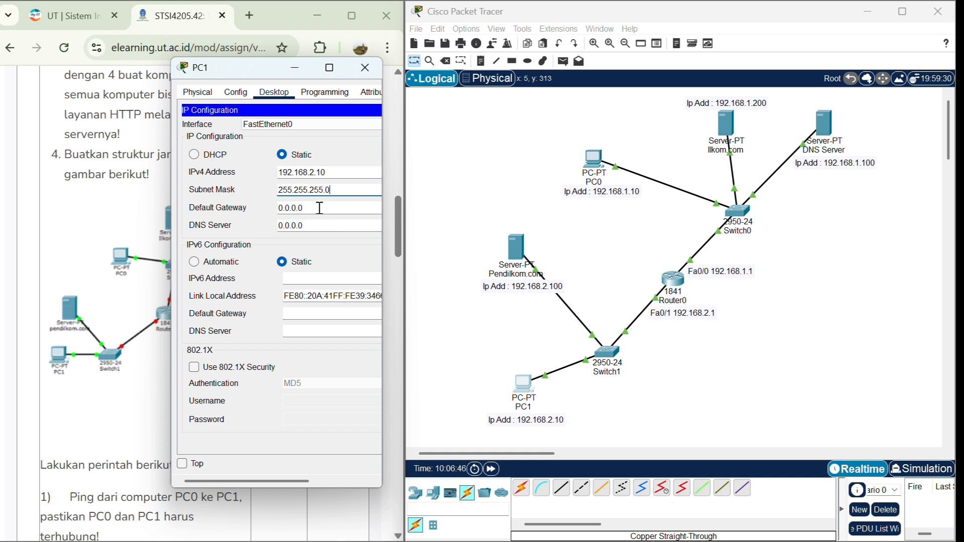
Step: Set PC1's default gateway to 192.168.1.1 and its DNS server to 192.168.1.100
{"action": "key", "text": "Tab"}
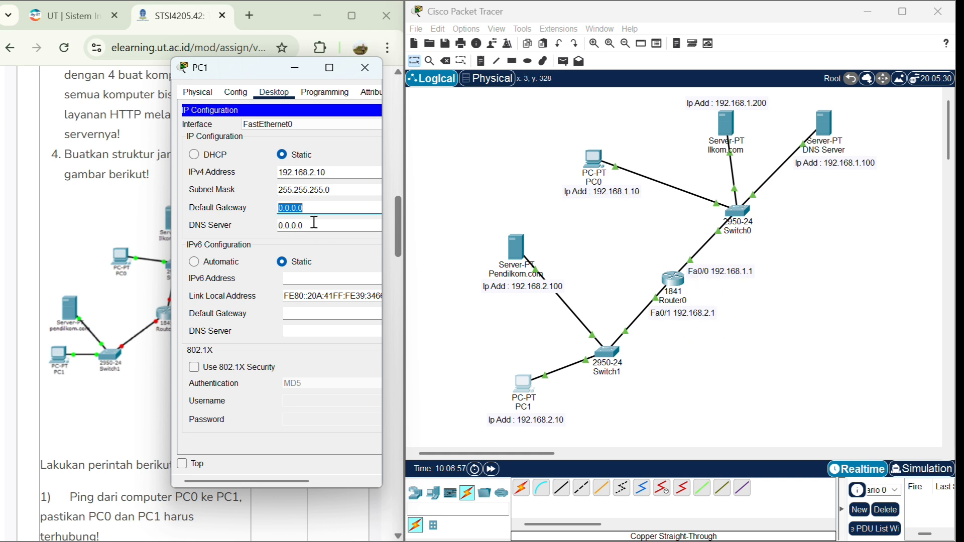
{"action": "type", "text": "192.168.1.1"}
{"action": "key", "text": "Tab"}
{"action": "type", "text": "192.1"}
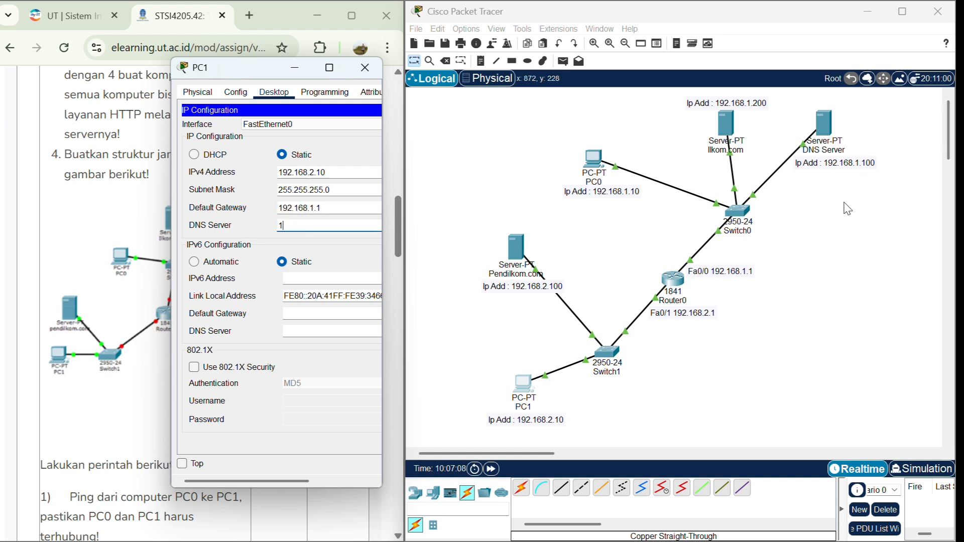
{"action": "type", "text": "68.1.1"}
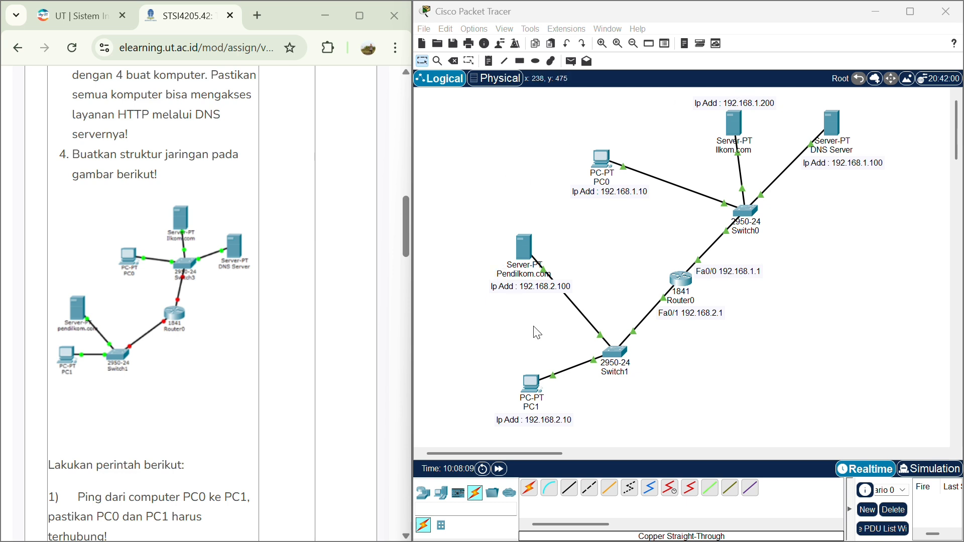
Step: Ping PC1 at 192.168.2.10 twice from PC0's Command Prompt and close PC0's window
{"action": "scroll", "coordinate": [254, 336], "scroll_direction": "down", "scroll_amount": 5}
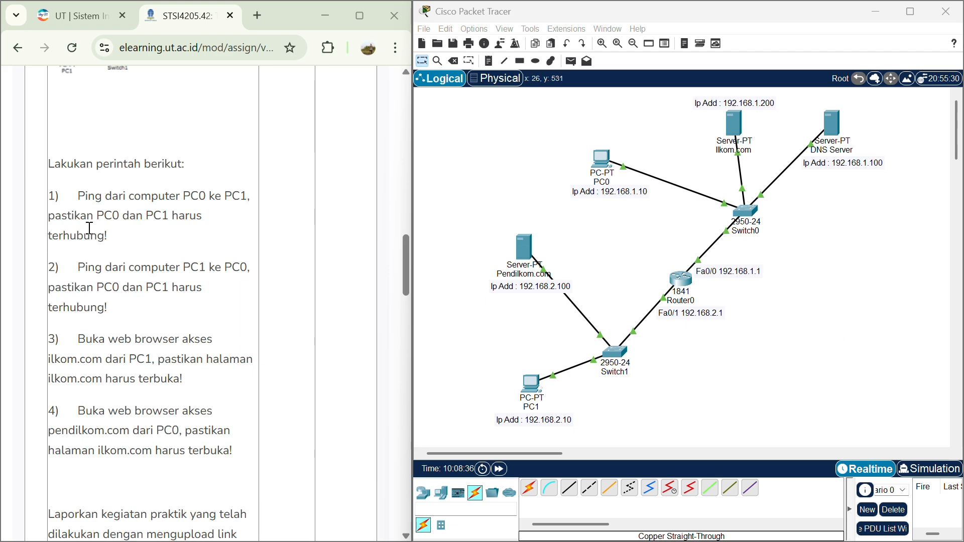
{"action": "left_click", "coordinate": [603, 162]}
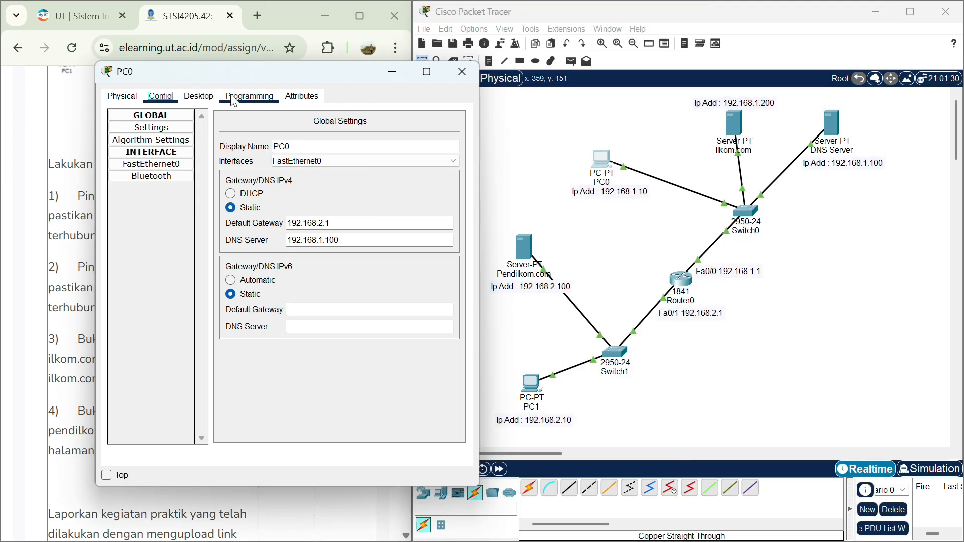
{"action": "left_click", "coordinate": [205, 96]}
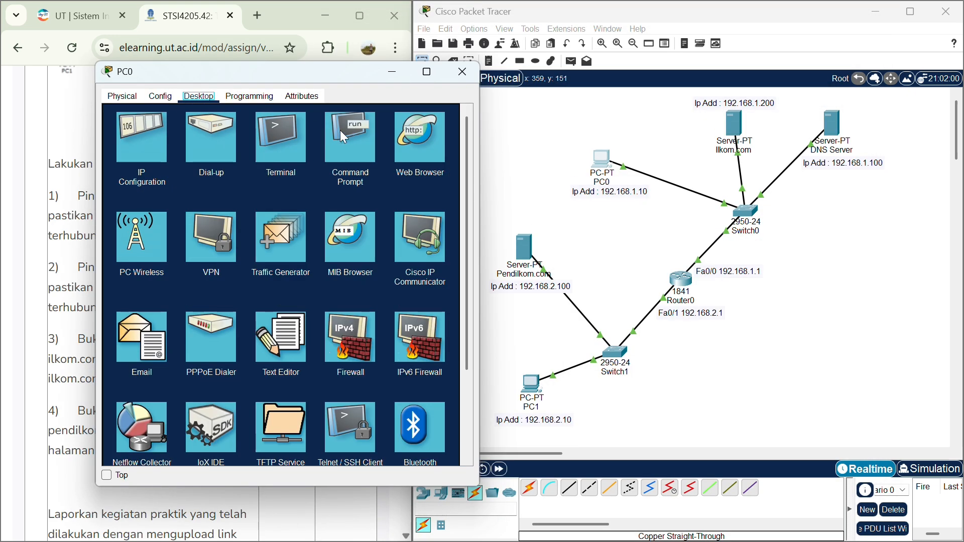
{"action": "left_click", "coordinate": [353, 144]}
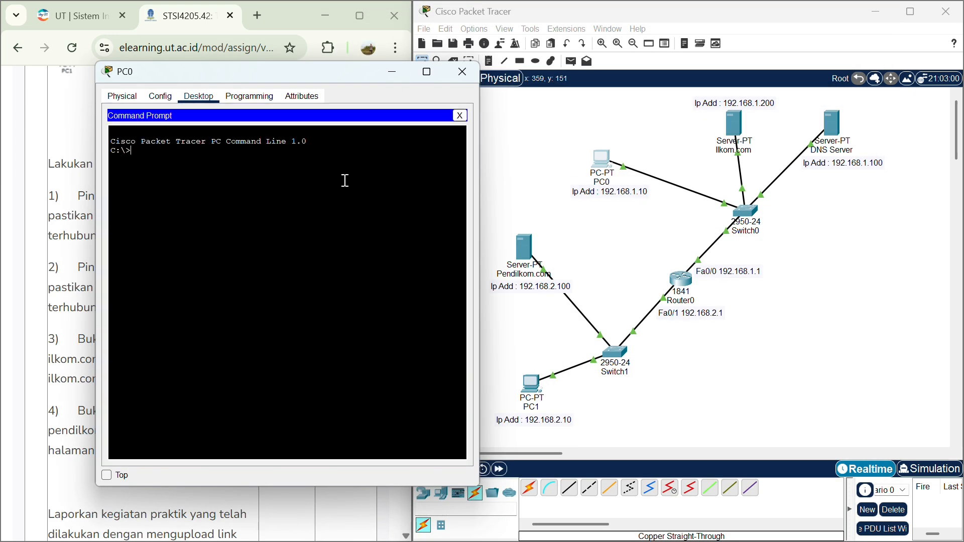
{"action": "type", "text": "ping 192.168.2.10"}
{"action": "key", "text": "Return"}
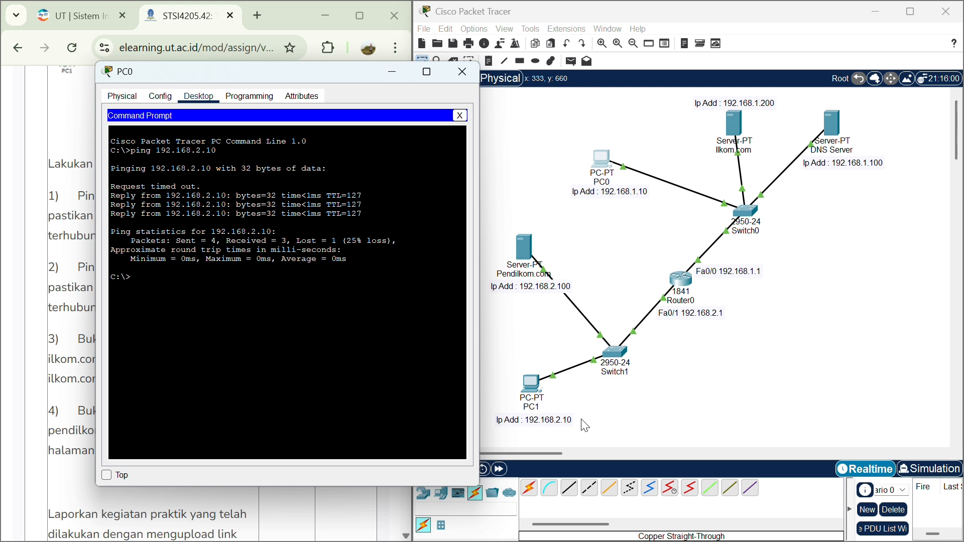
{"action": "type", "text": "ping 192.168.2.10"}
{"action": "key", "text": "Return"}
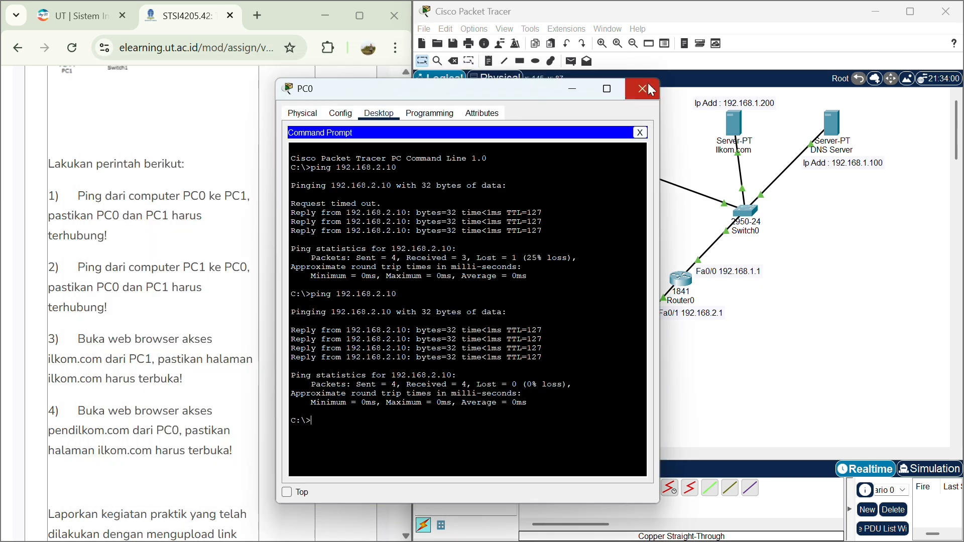
{"action": "left_click", "coordinate": [651, 89]}
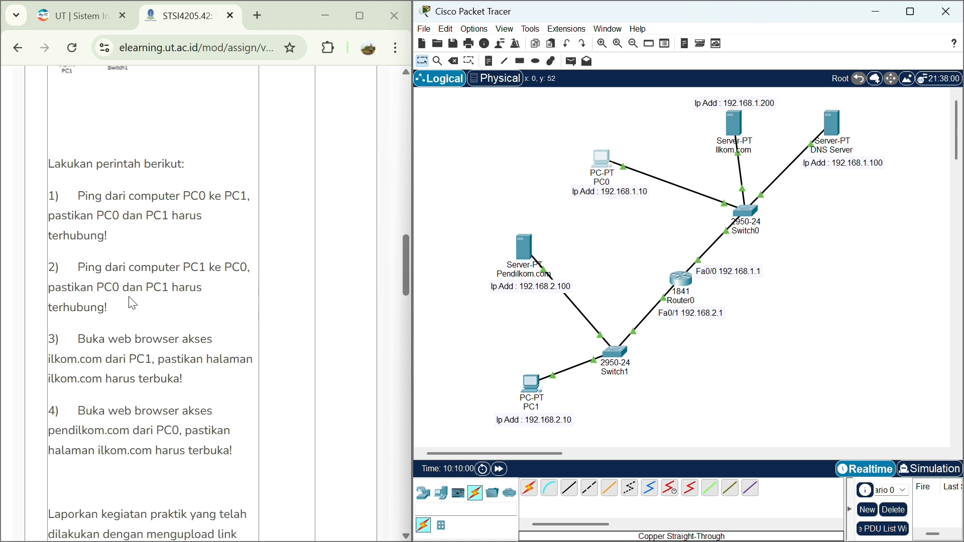
Step: Ping PC0 at 192.168.1.10 from PC1's Command Prompt and close PC1's window
{"action": "left_click", "coordinate": [531, 384]}
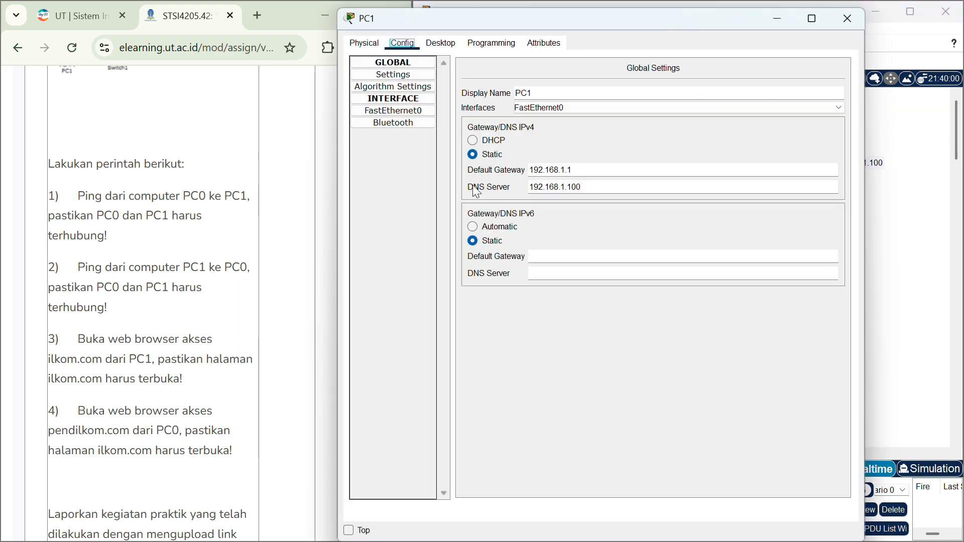
{"action": "left_click_drag", "start_coordinate": [338, 9], "coordinate": [364, 9]}
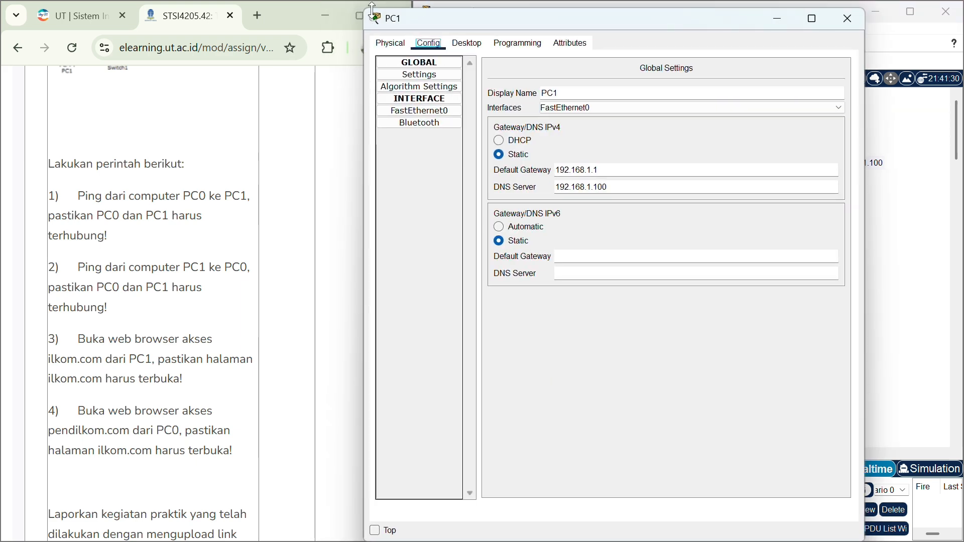
{"action": "left_click_drag", "start_coordinate": [510, 19], "coordinate": [189, 90]}
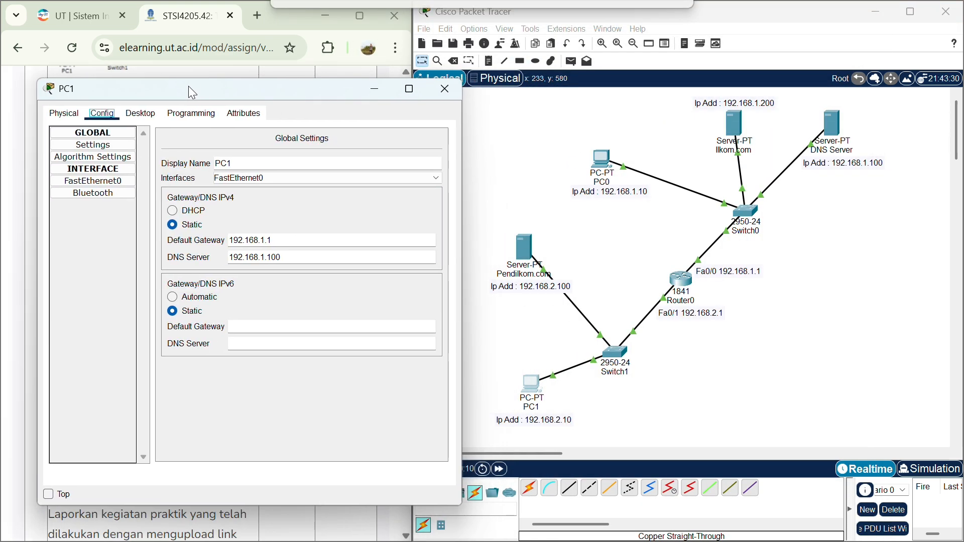
{"action": "left_click", "coordinate": [192, 114]}
{"action": "left_click", "coordinate": [140, 114]}
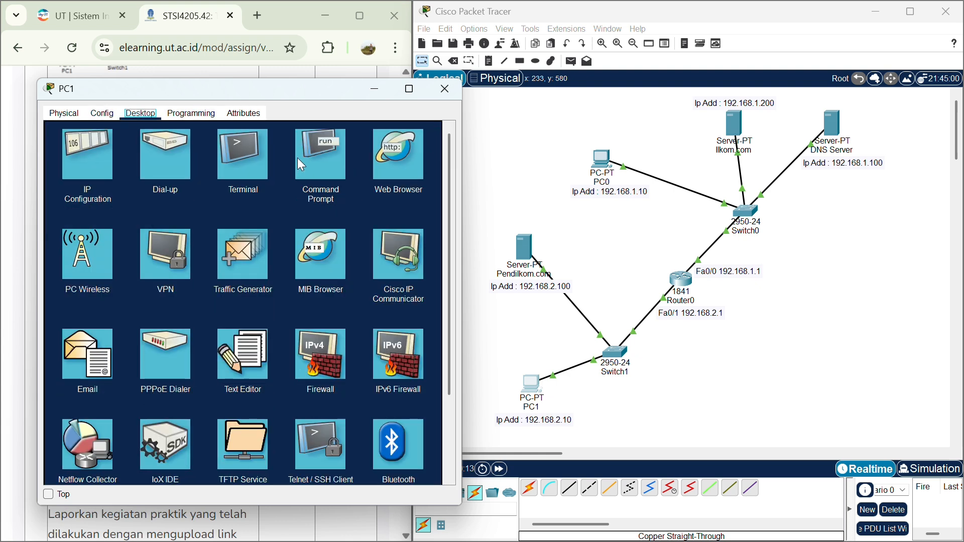
{"action": "left_click", "coordinate": [326, 155]}
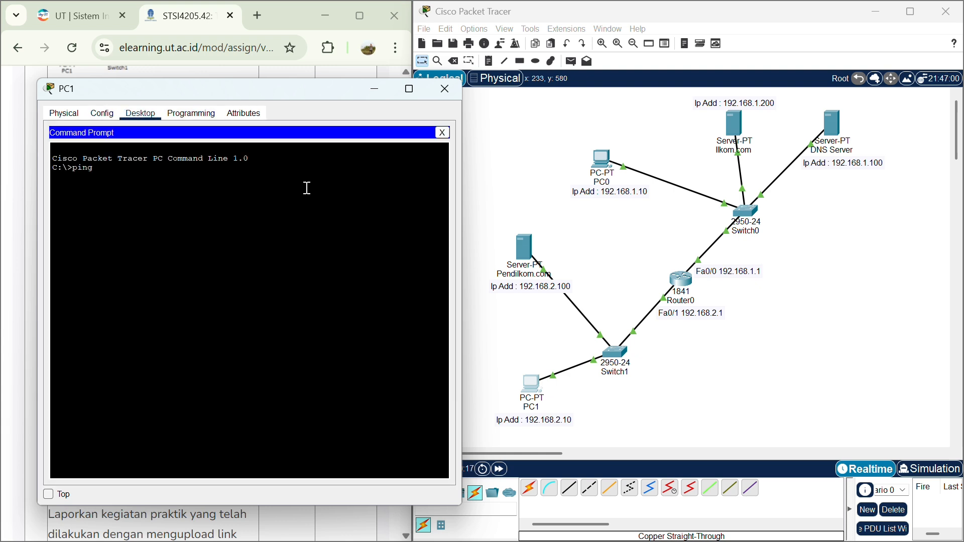
{"action": "type", "text": "ping 192.168.1.10"}
{"action": "key", "text": "Return"}
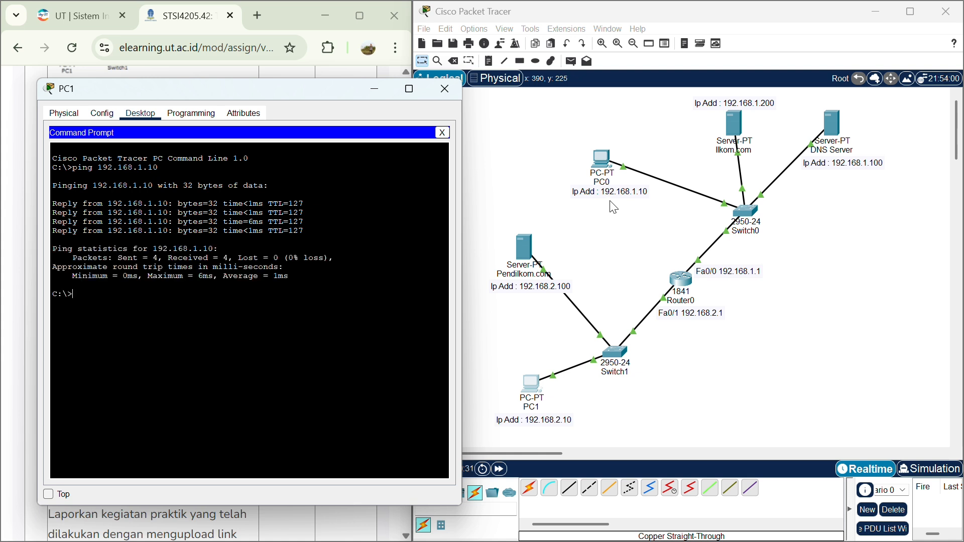
{"action": "left_click_drag", "start_coordinate": [91, 90], "coordinate": [370, 105]}
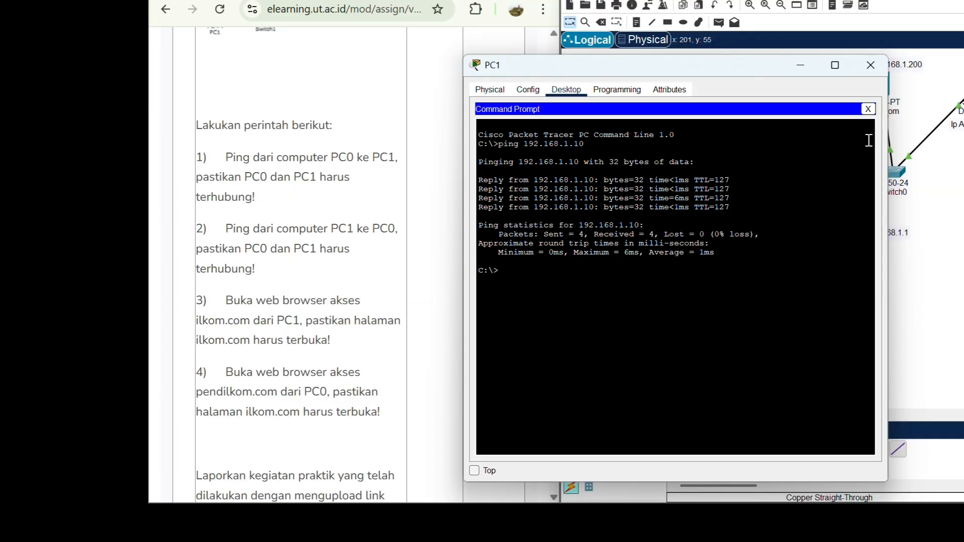
{"action": "left_click", "coordinate": [870, 65]}
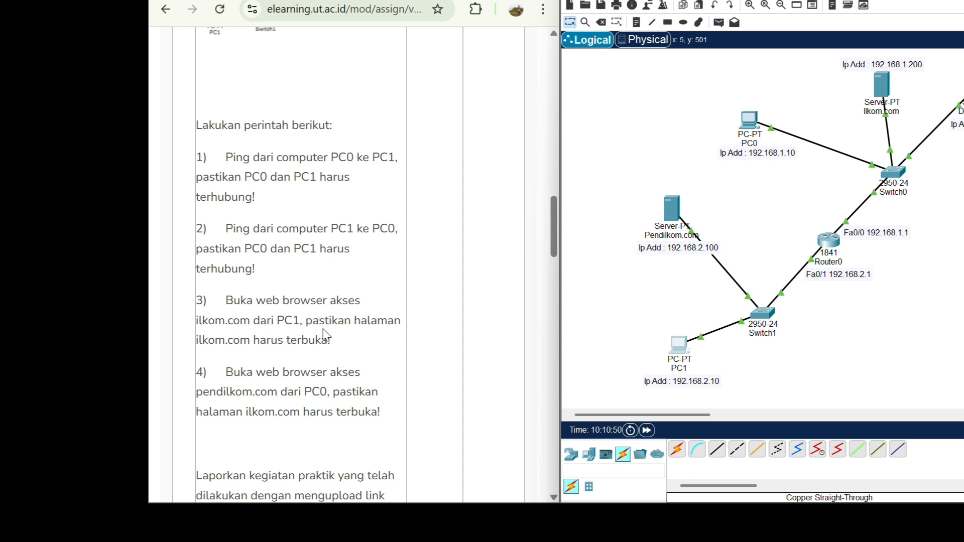
Step: Shrink and reposition PC1's window, load Ilkom.com in PC1's Web Browser, and close the window
{"action": "left_click", "coordinate": [679, 346]}
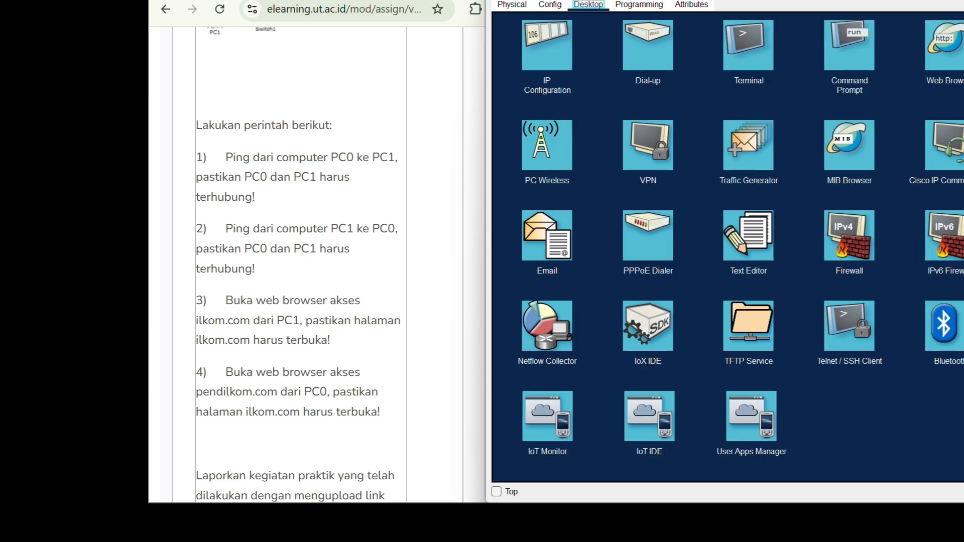
{"action": "left_click_drag", "start_coordinate": [637, 0], "coordinate": [637, 114]}
{"action": "left_click_drag", "start_coordinate": [490, 115], "coordinate": [608, 178]}
{"action": "left_click_drag", "start_coordinate": [681, 187], "coordinate": [467, 105]}
{"action": "left_click", "coordinate": [733, 165]}
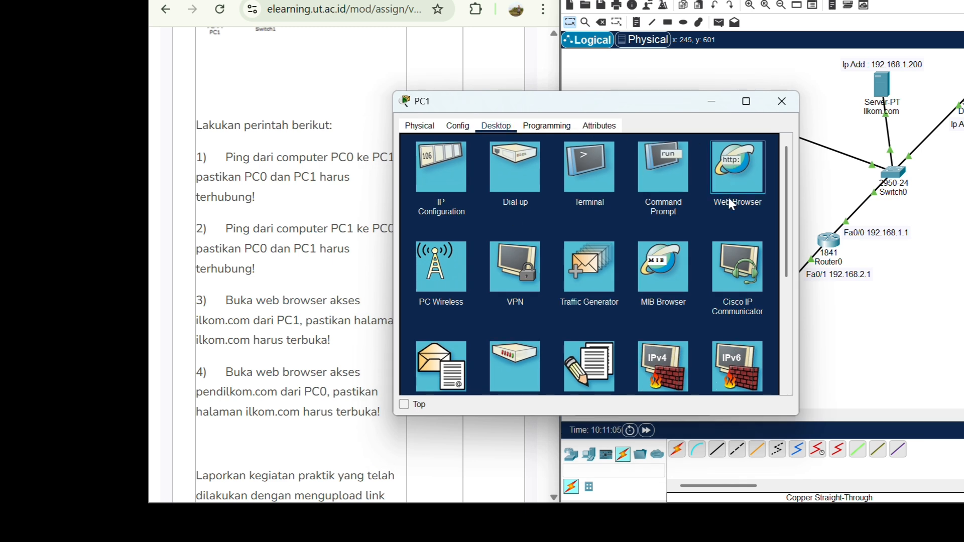
{"action": "left_click", "coordinate": [728, 200]}
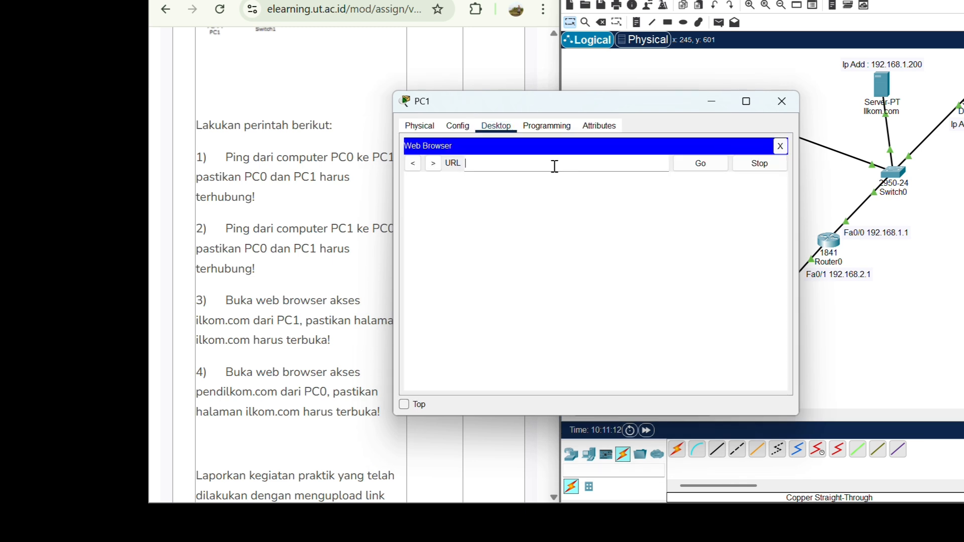
{"action": "type", "text": "ilkom.com"}
{"action": "key", "text": "Return"}
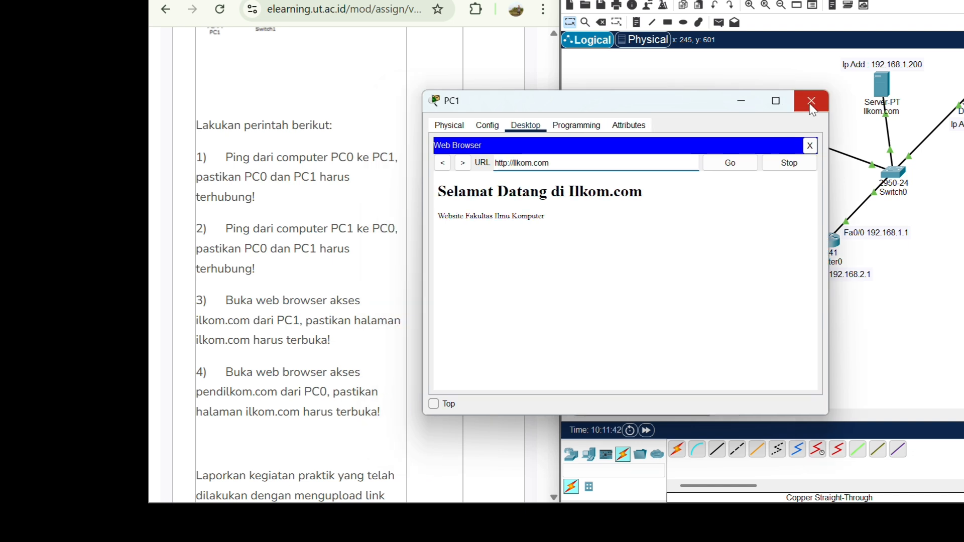
{"action": "left_click", "coordinate": [811, 104]}
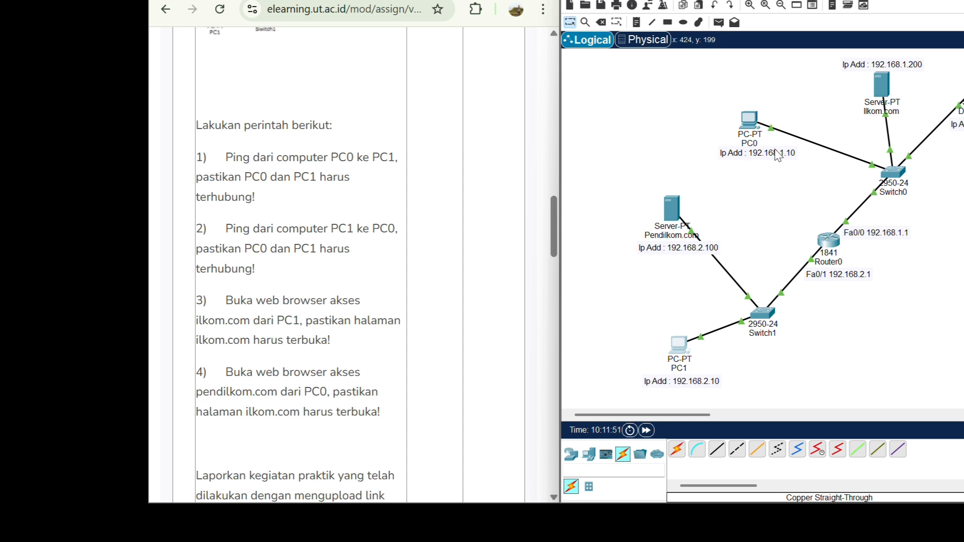
Step: Load Pendilkom.com in PC0's Web Browser
{"action": "left_click", "coordinate": [749, 119]}
{"action": "left_click", "coordinate": [573, 40]}
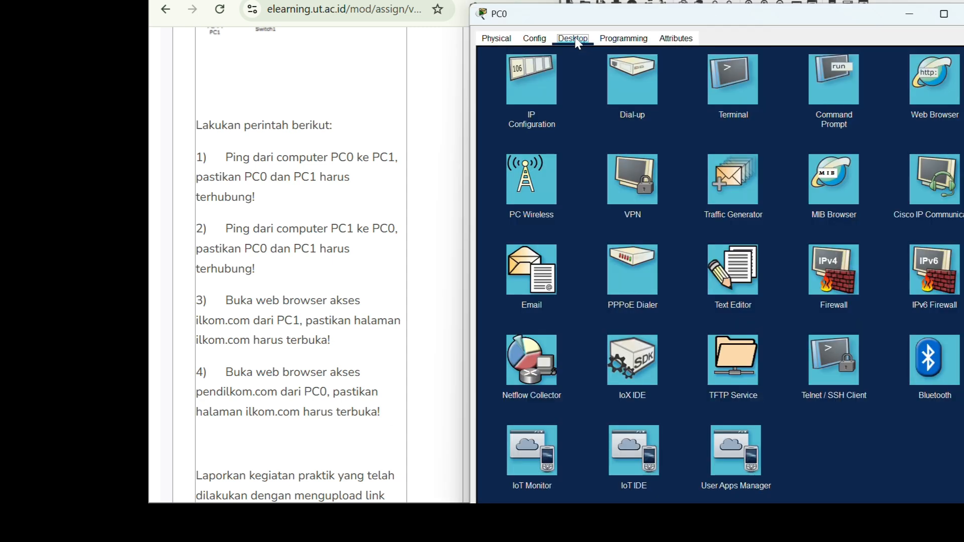
{"action": "left_click", "coordinate": [912, 74]}
{"action": "left_click", "coordinate": [933, 79]}
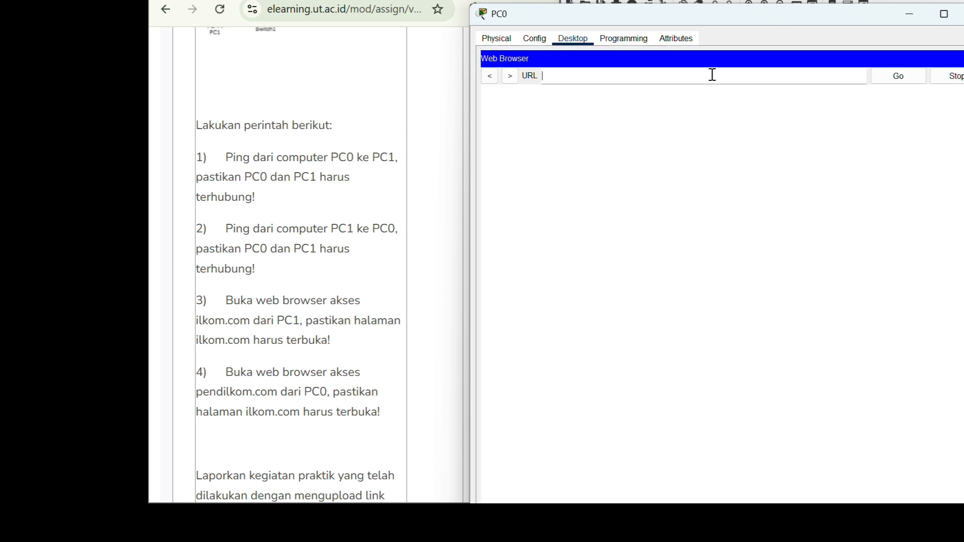
{"action": "type", "text": "Pendilkom.com"}
{"action": "key", "text": "Return"}
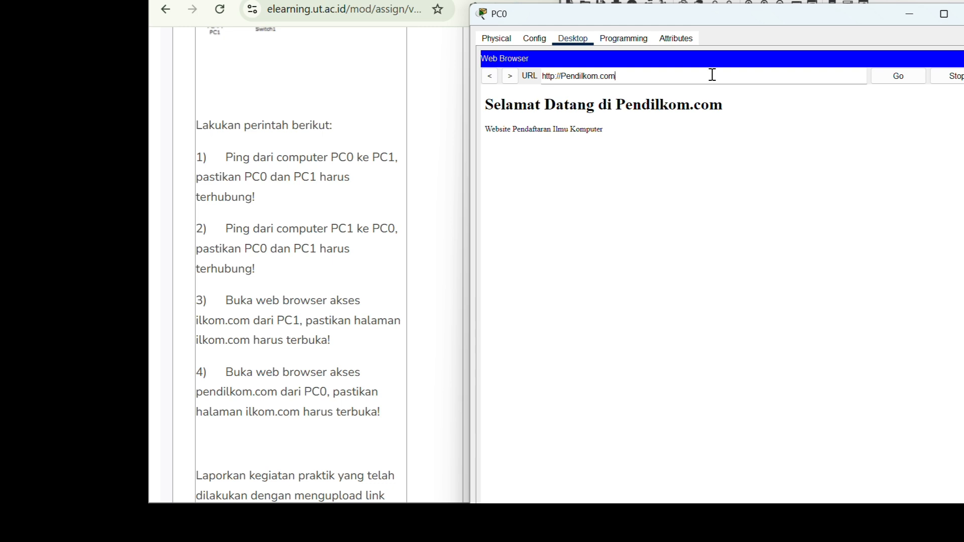
Step: Load ilkom.com in PC0's Web Browser and review the assignment's network diagram and test instructions
{"action": "key", "text": "ctrl+a"}
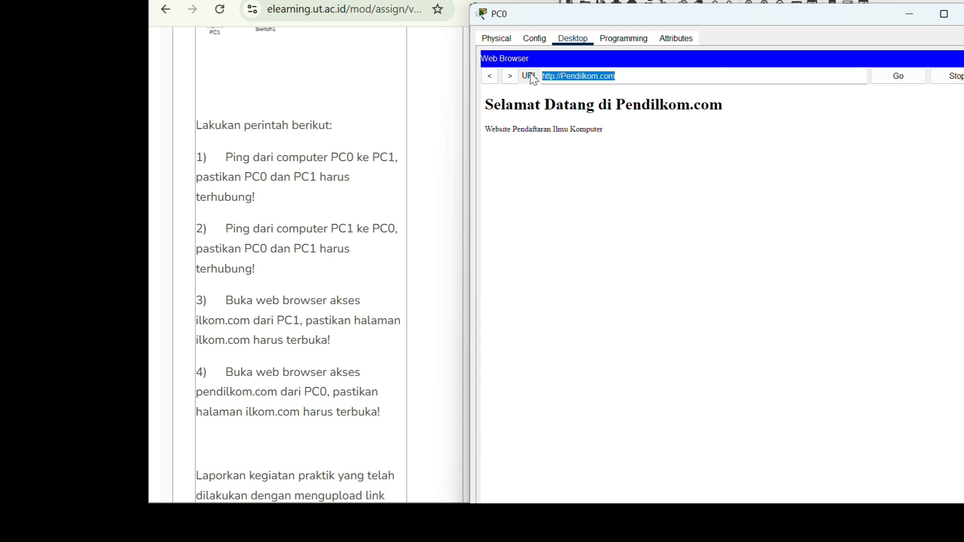
{"action": "type", "text": "ilkom."}
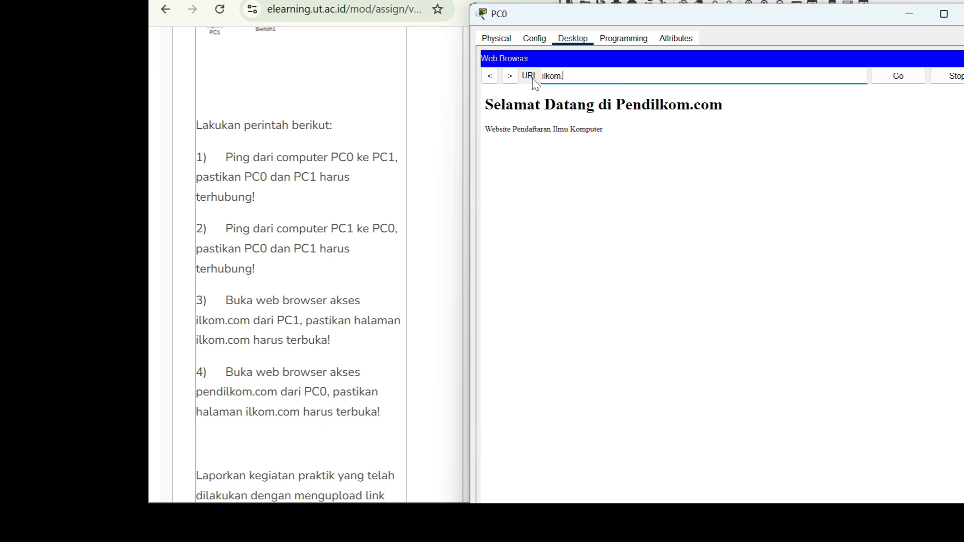
{"action": "type", "text": "com"}
{"action": "key", "text": "Return"}
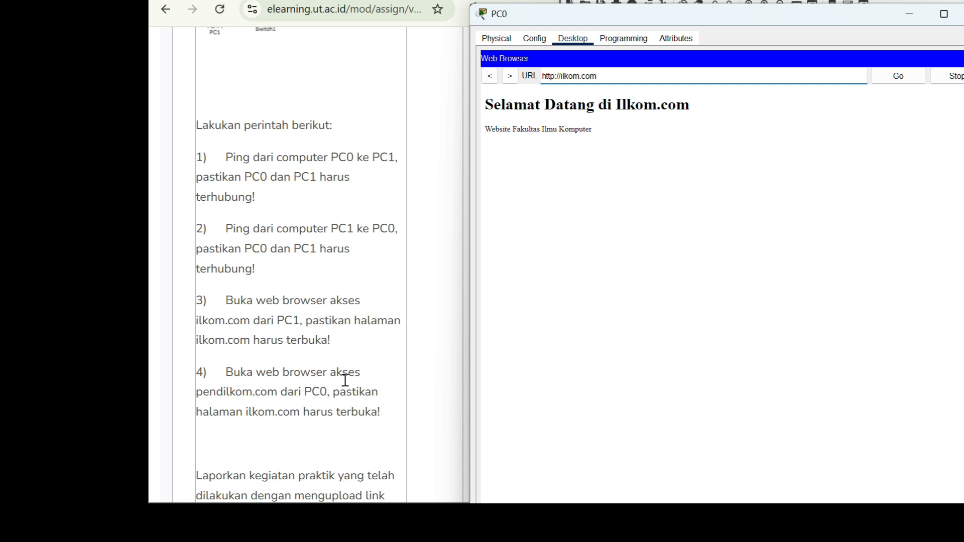
{"action": "scroll", "coordinate": [244, 372], "scroll_direction": "up", "scroll_amount": 5}
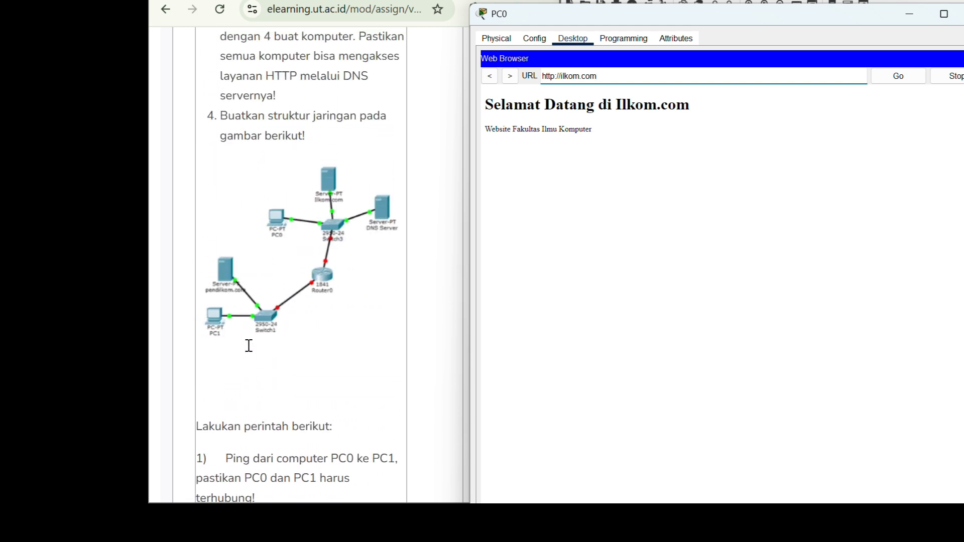
{"action": "scroll", "coordinate": [231, 401], "scroll_direction": "down", "scroll_amount": 5}
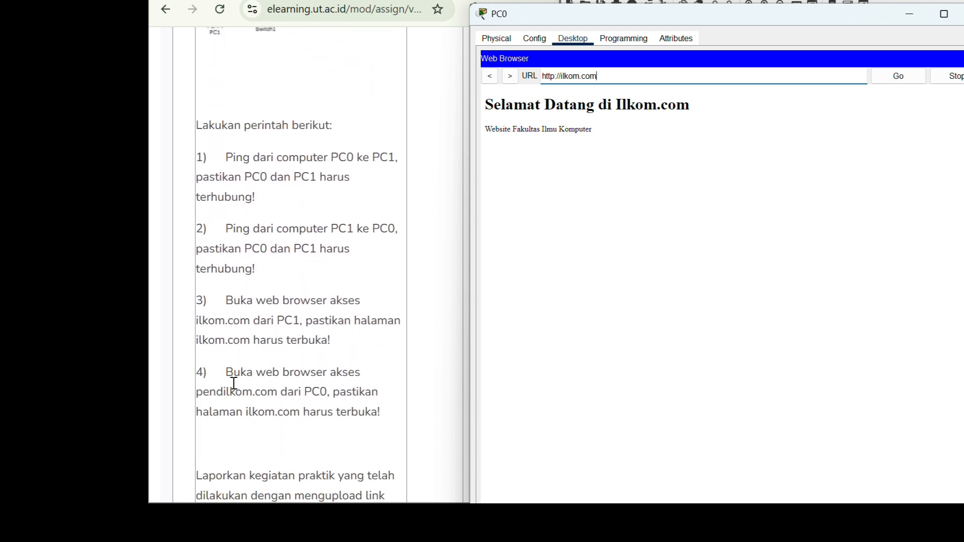